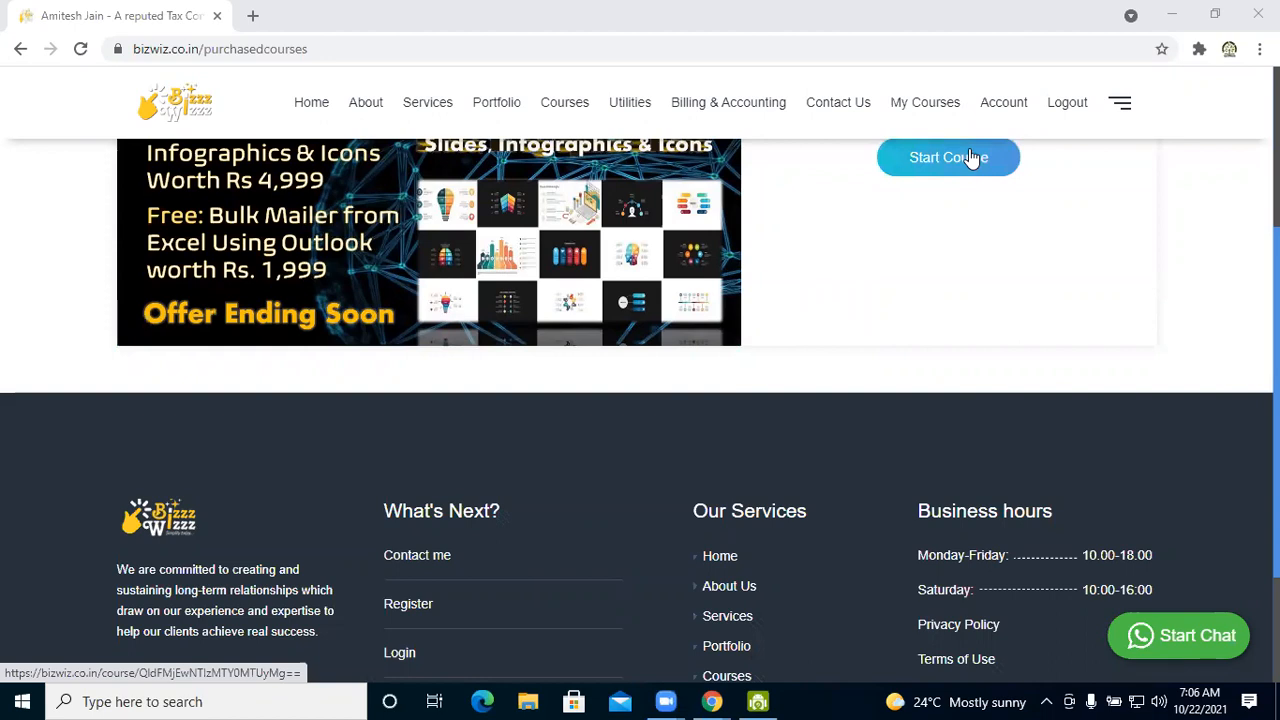
# Start the purchased course and open lesson 16, Paste Special, in Section 3 of the course content
pyautogui.click(971, 162)
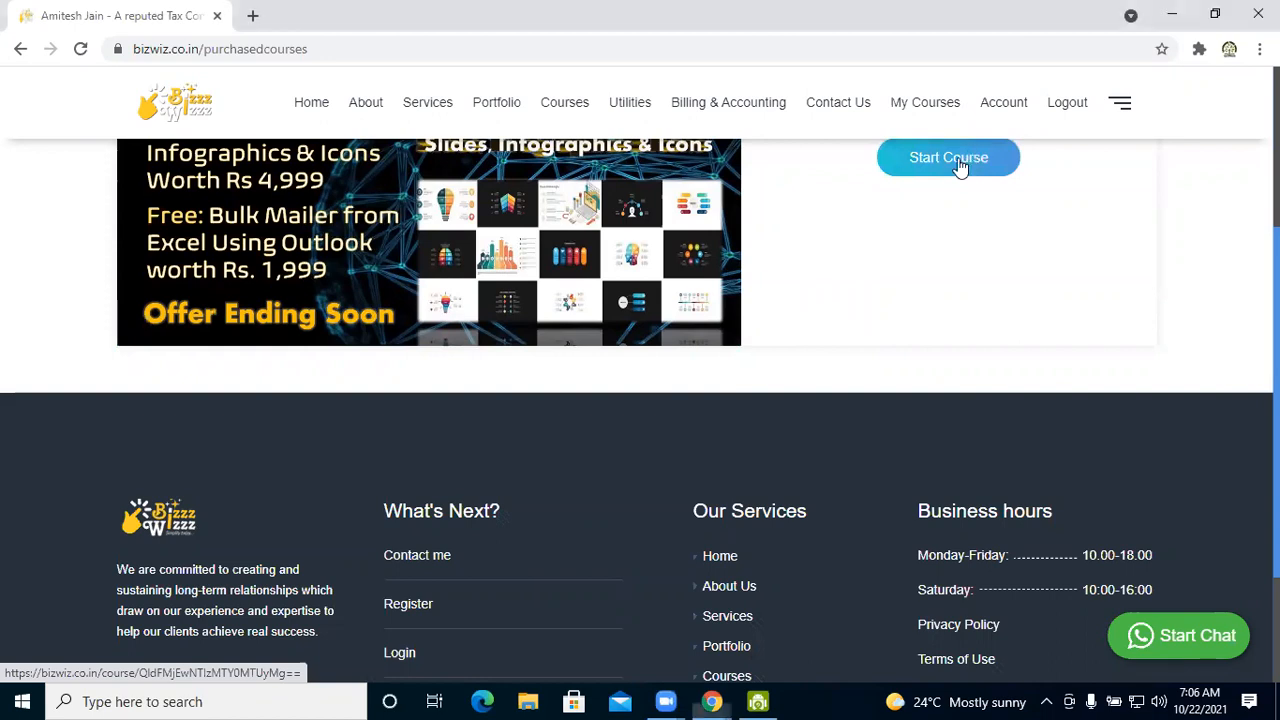
pyautogui.click(958, 166)
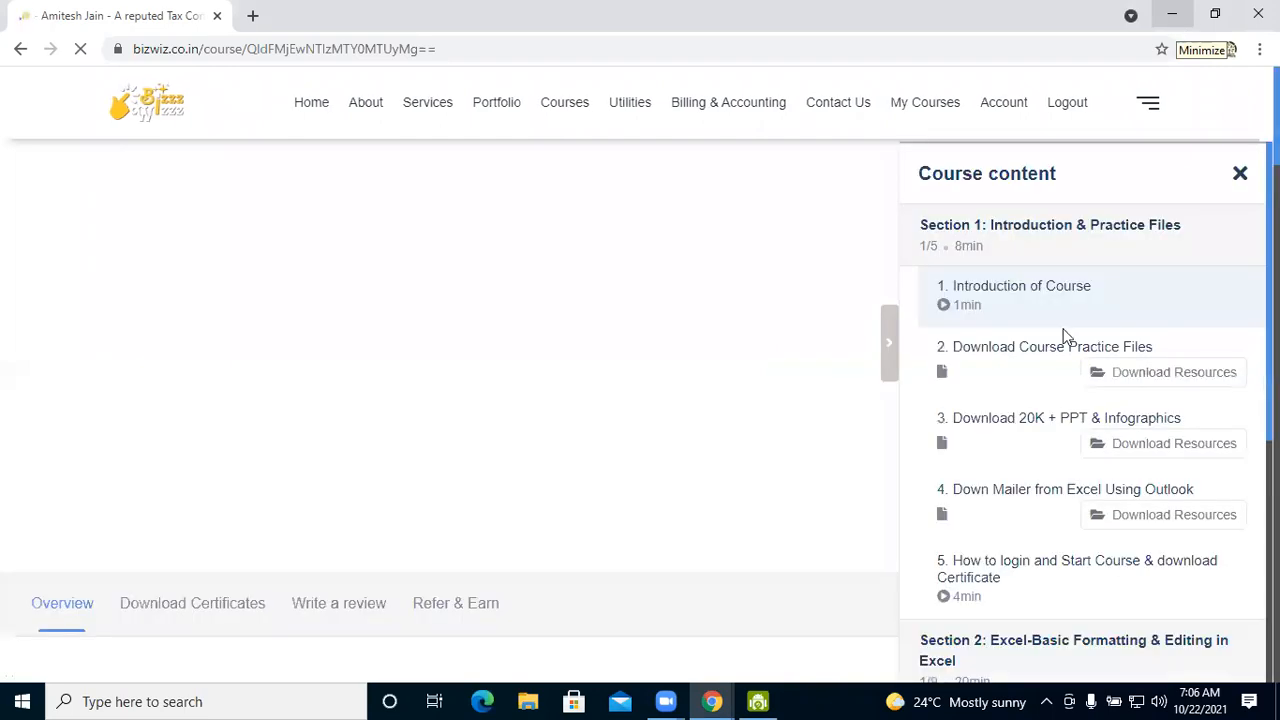
pyautogui.scroll(-2, 1065, 337)
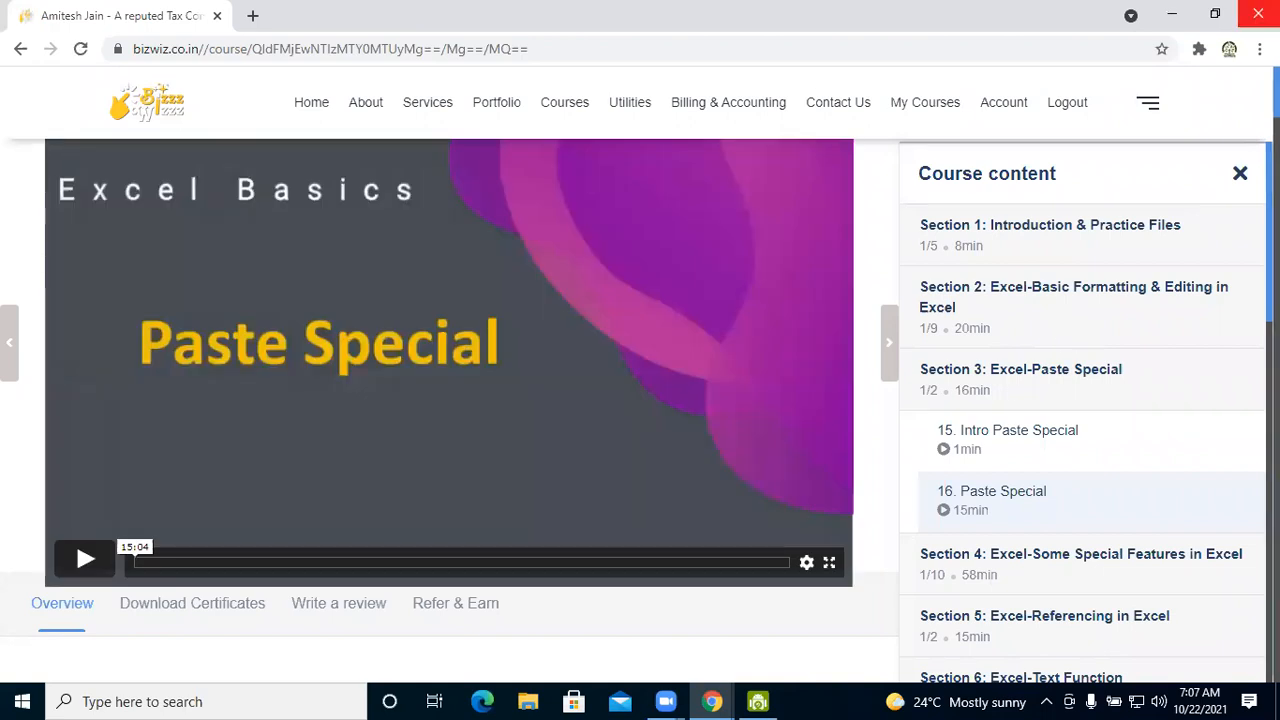
# Switch to File Explorer and open the Session 3 - Paste Special folder under EXCEL, All Sessions Files on New Volume (G:)
pyautogui.click(1163, 9)
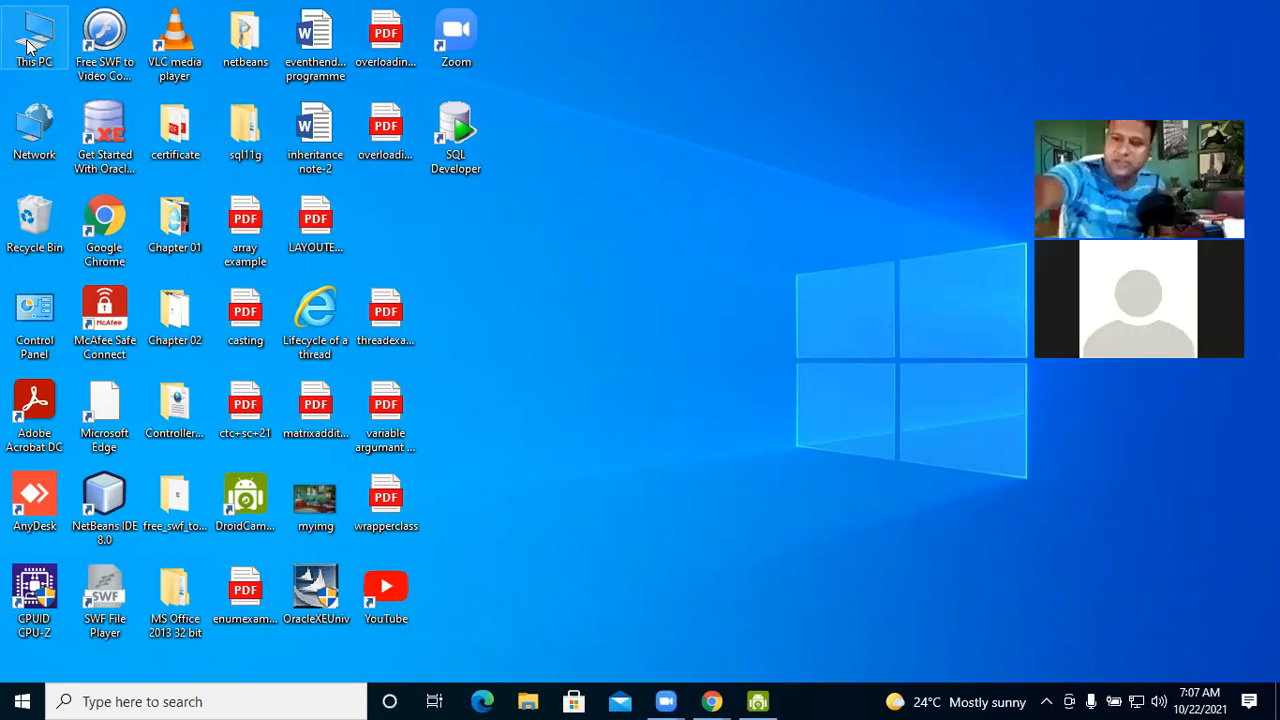
pyautogui.doubleClick(27, 45)
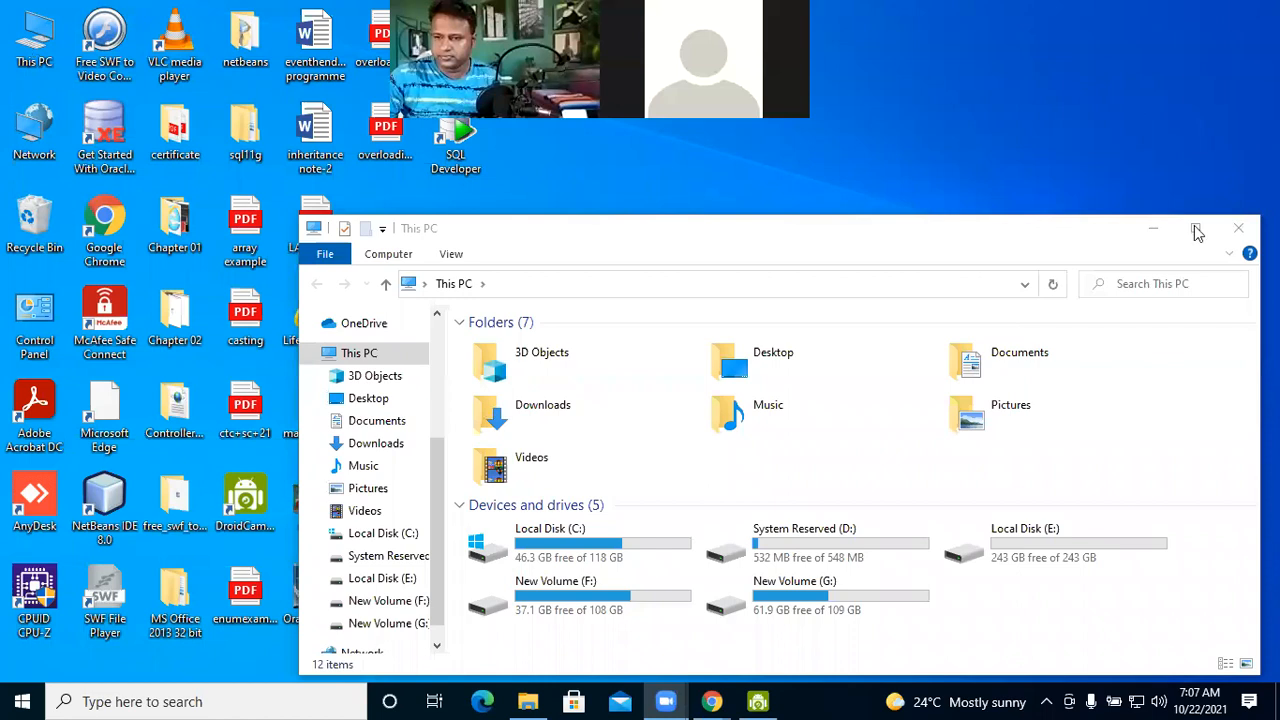
pyautogui.click(1197, 232)
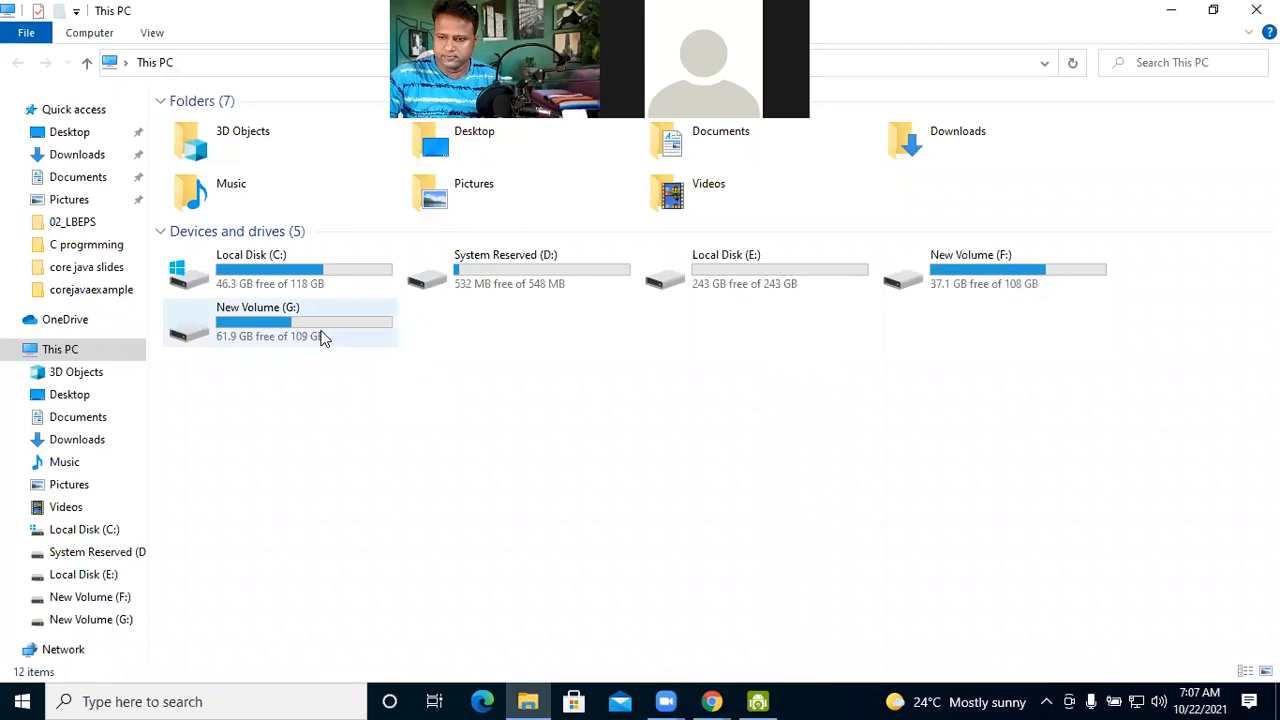
pyautogui.doubleClick(250, 340)
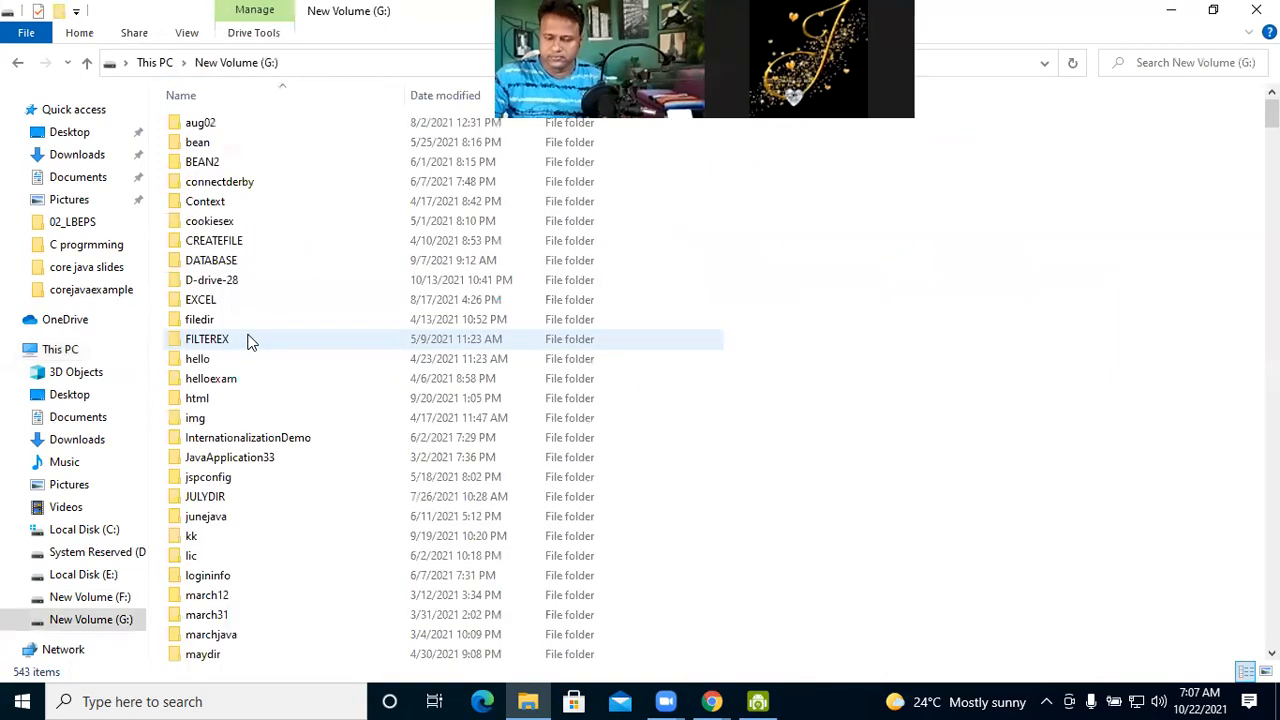
pyautogui.doubleClick(218, 305)
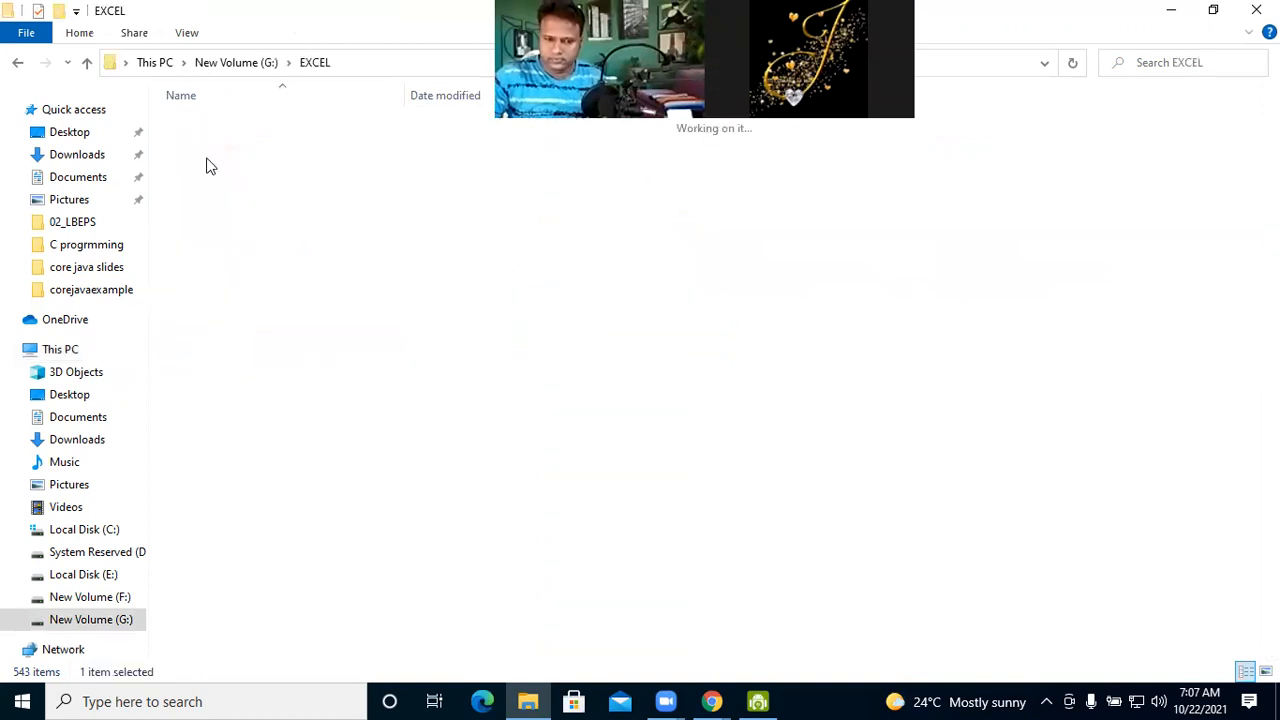
pyautogui.doubleClick(210, 124)
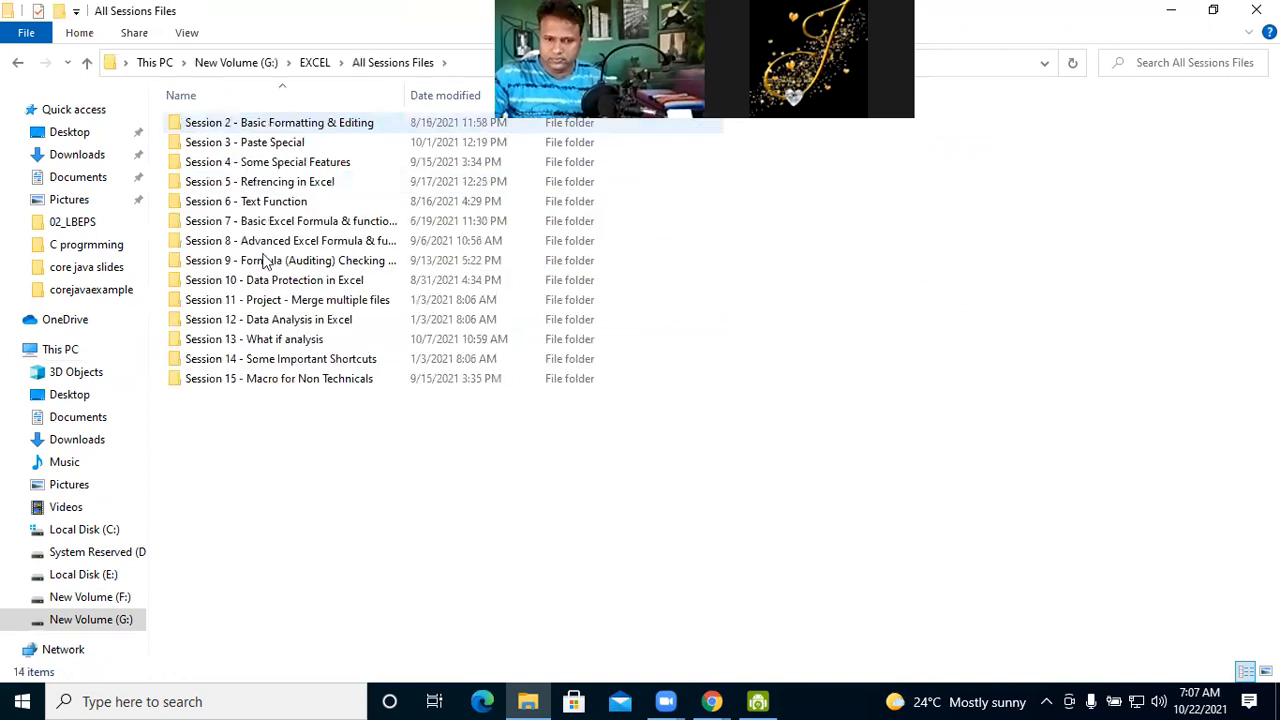
pyautogui.doubleClick(266, 145)
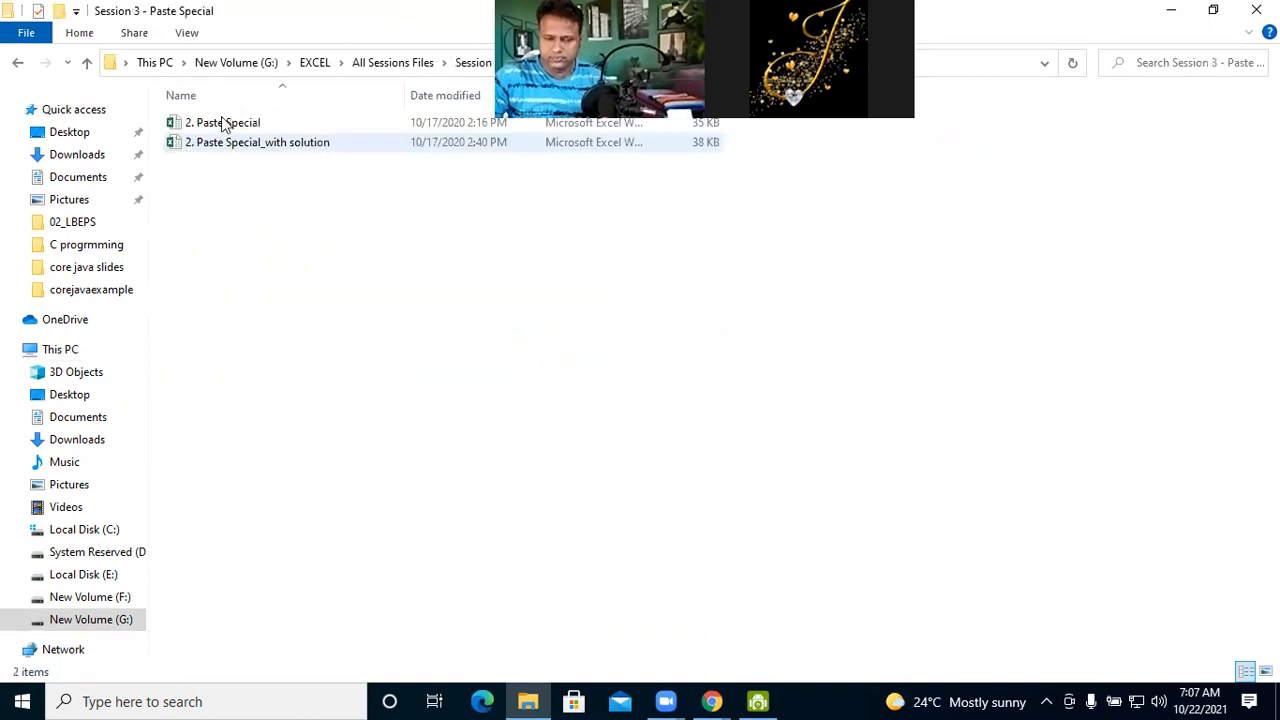
# Open the workbook 2. Paste Special for editing in Excel and go to its Paste Value sheet
pyautogui.doubleClick(223, 122)
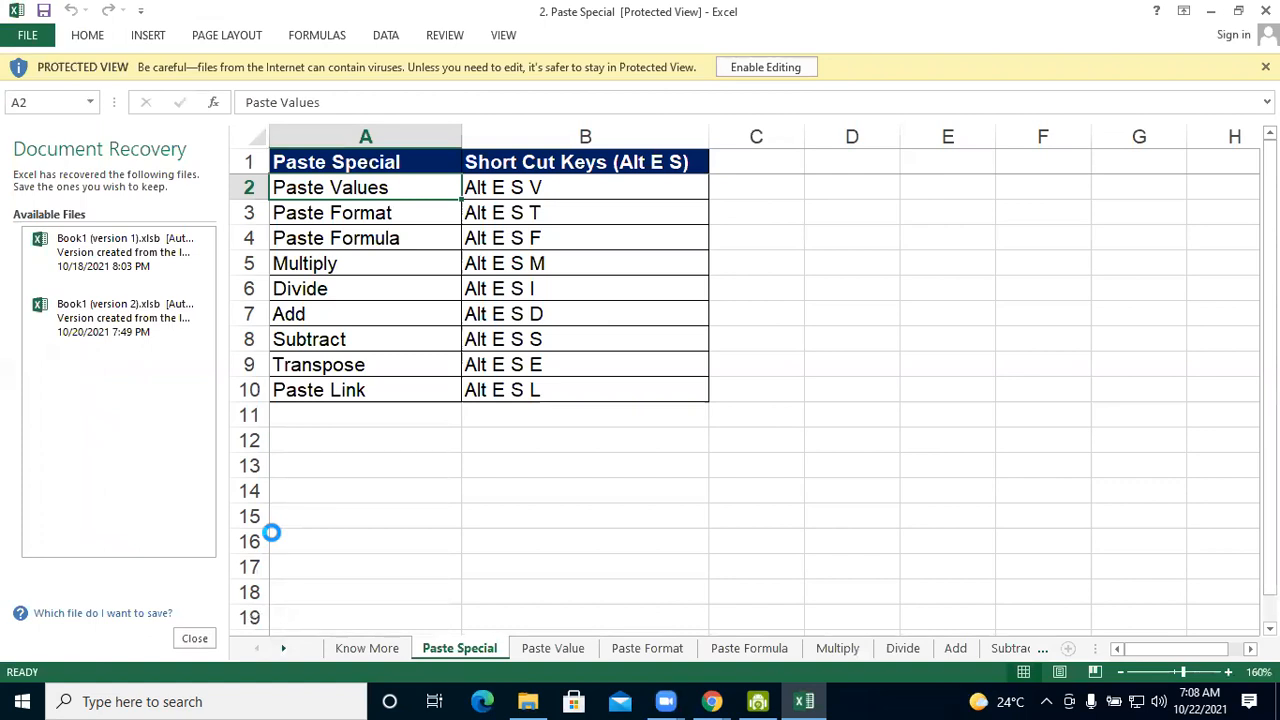
pyautogui.click(752, 67)
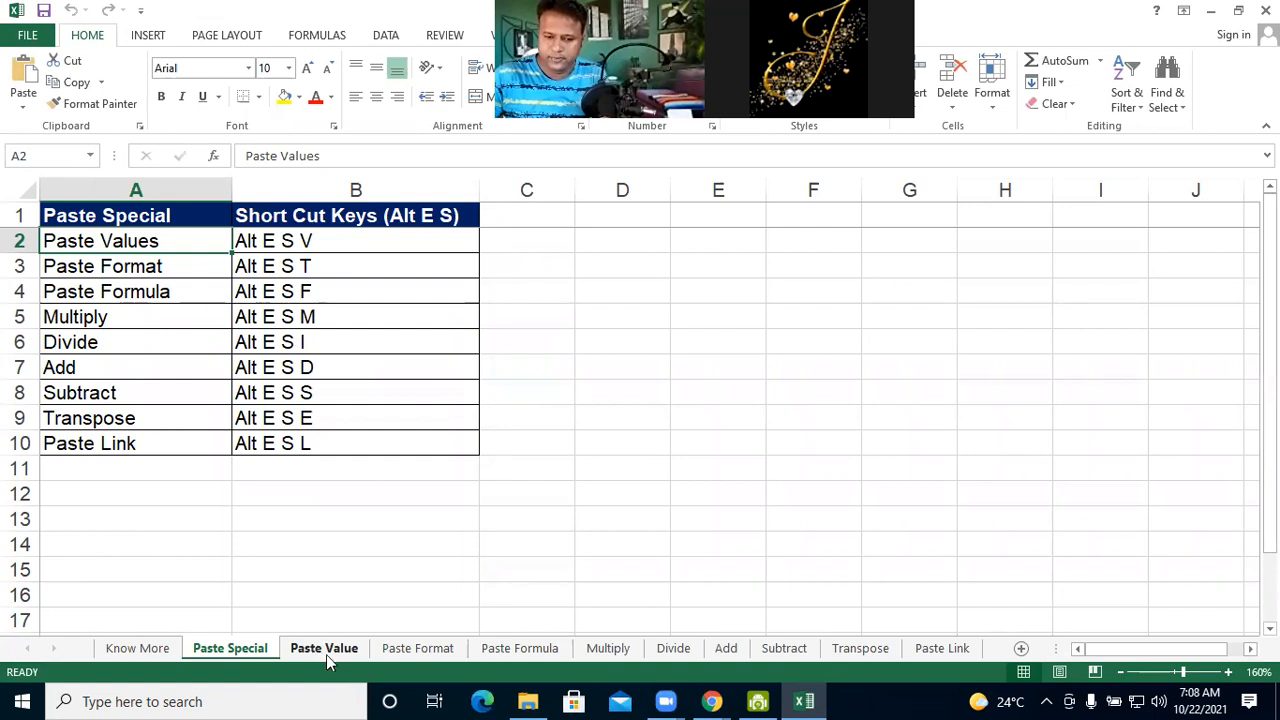
pyautogui.hotkey('ctrl', 'n')
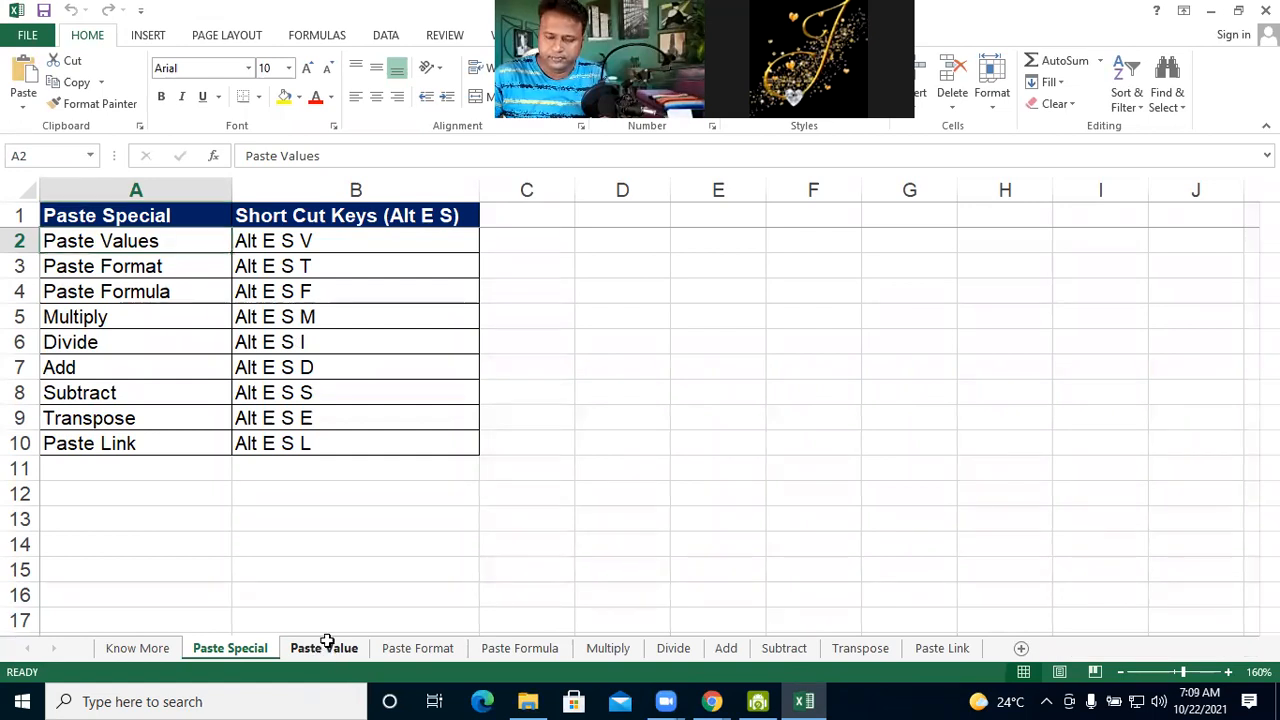
pyautogui.click(328, 646)
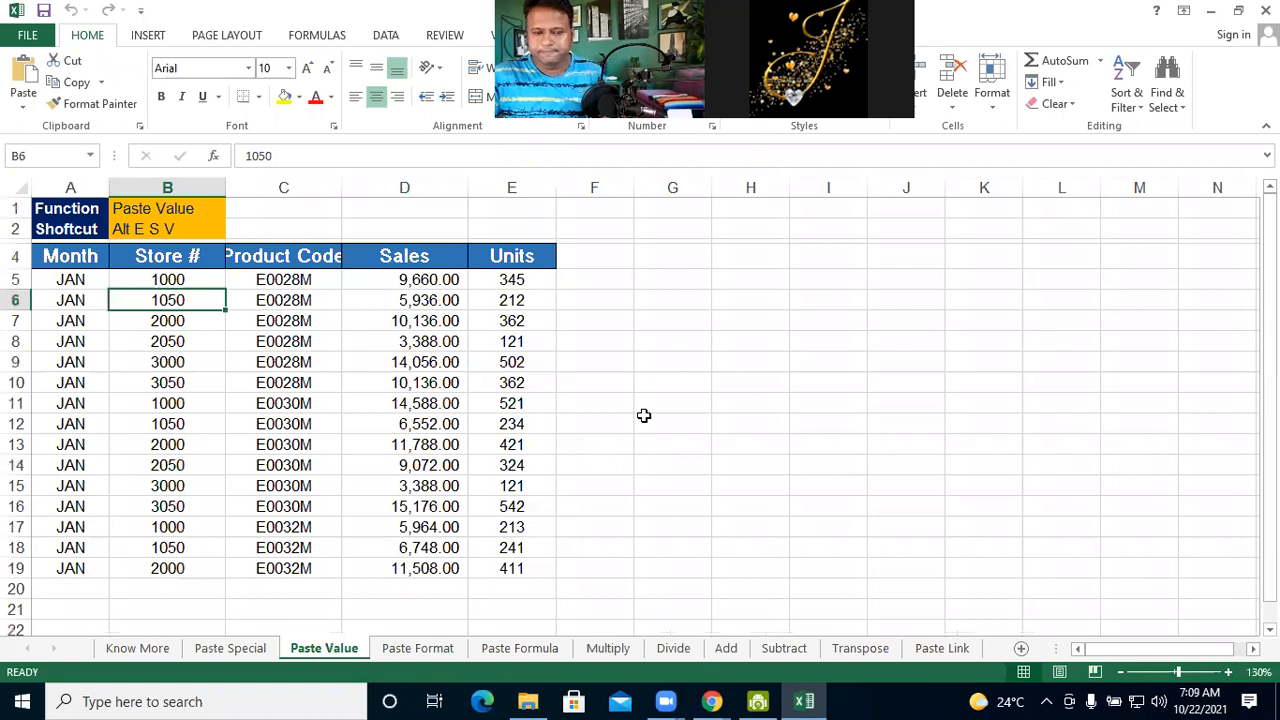
# Fill the Units values in E5:E19 with yellow
pyautogui.click(644, 415)
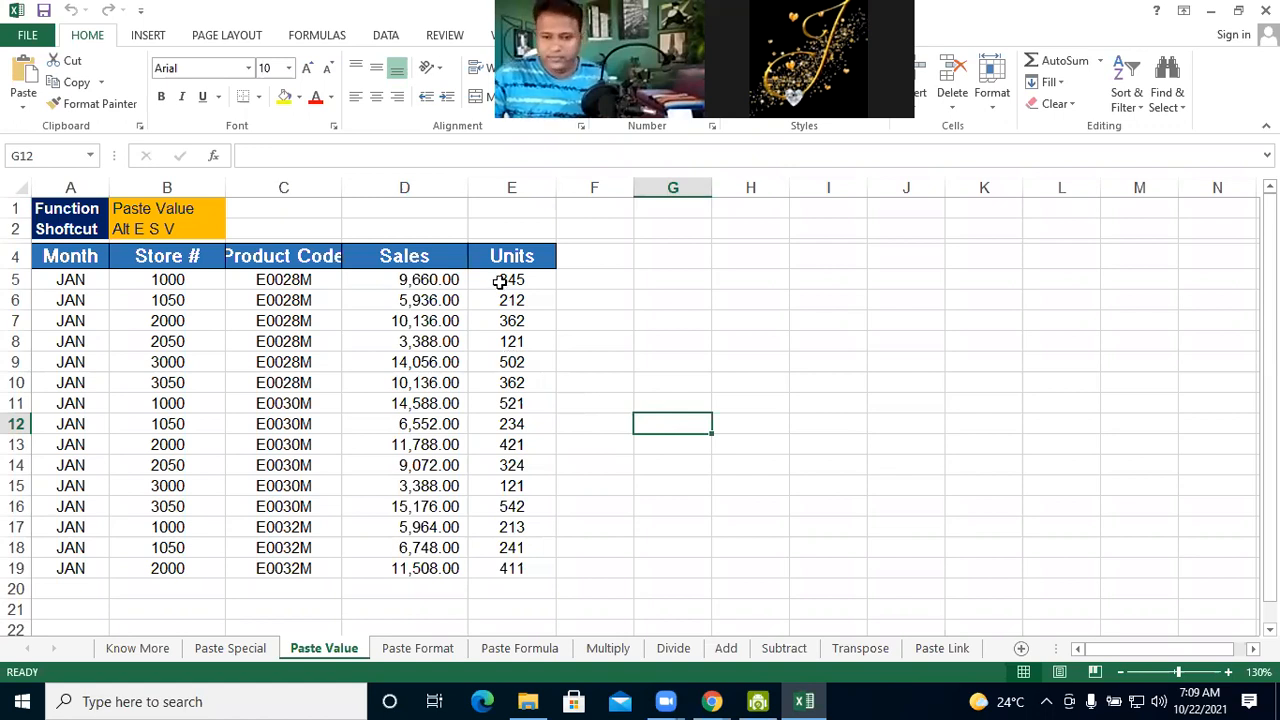
pyautogui.moveTo(500, 282); pyautogui.dragTo(505, 302)
pyautogui.moveTo(507, 418); pyautogui.dragTo(507, 563)
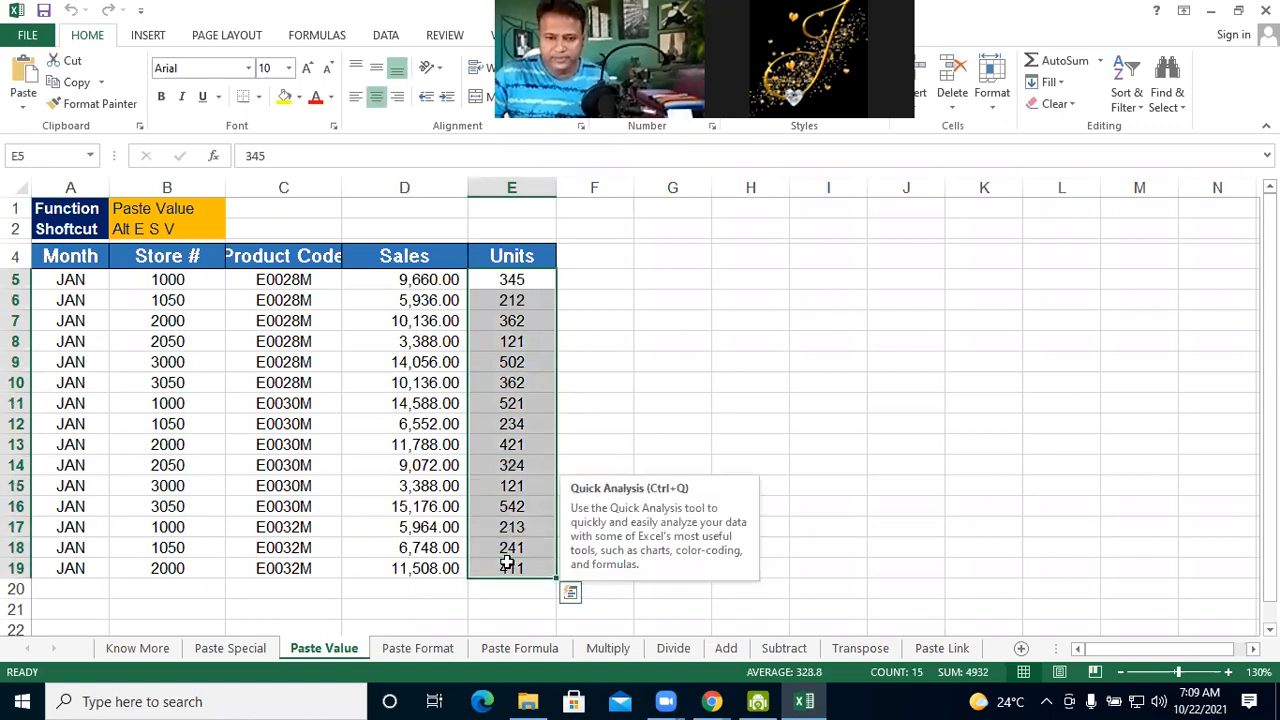
pyautogui.click(286, 100)
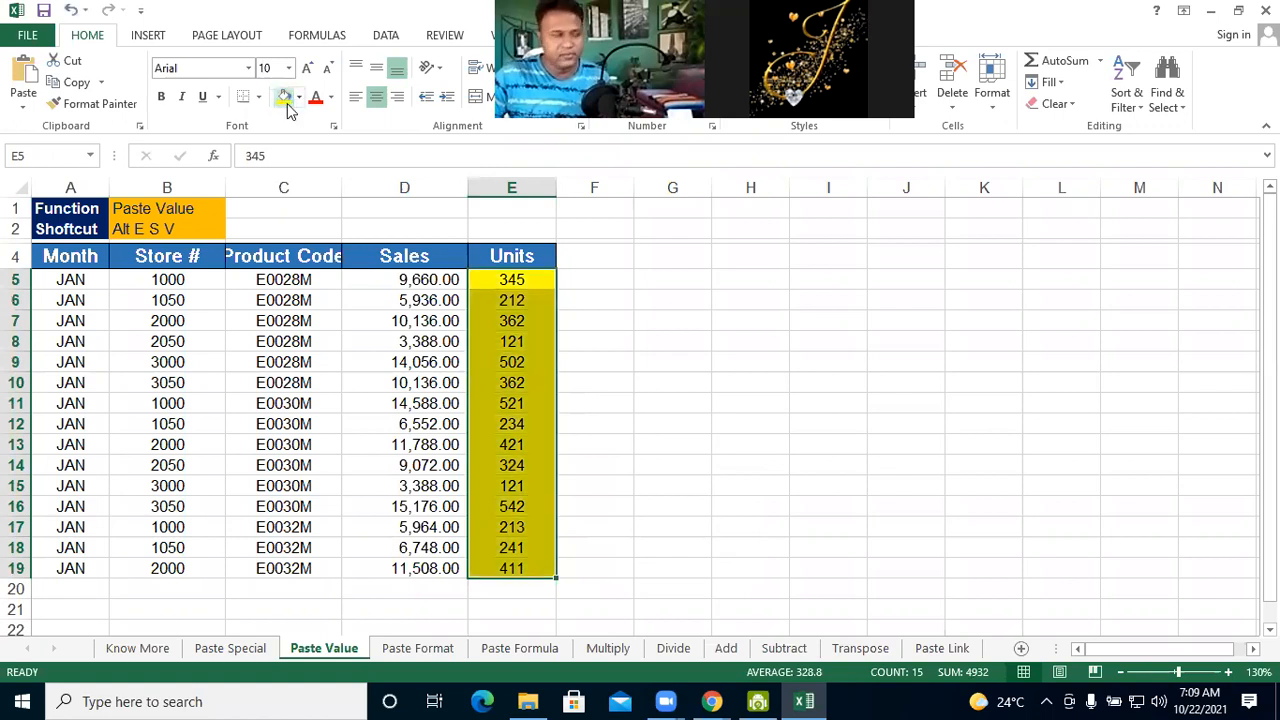
pyautogui.click(750, 485)
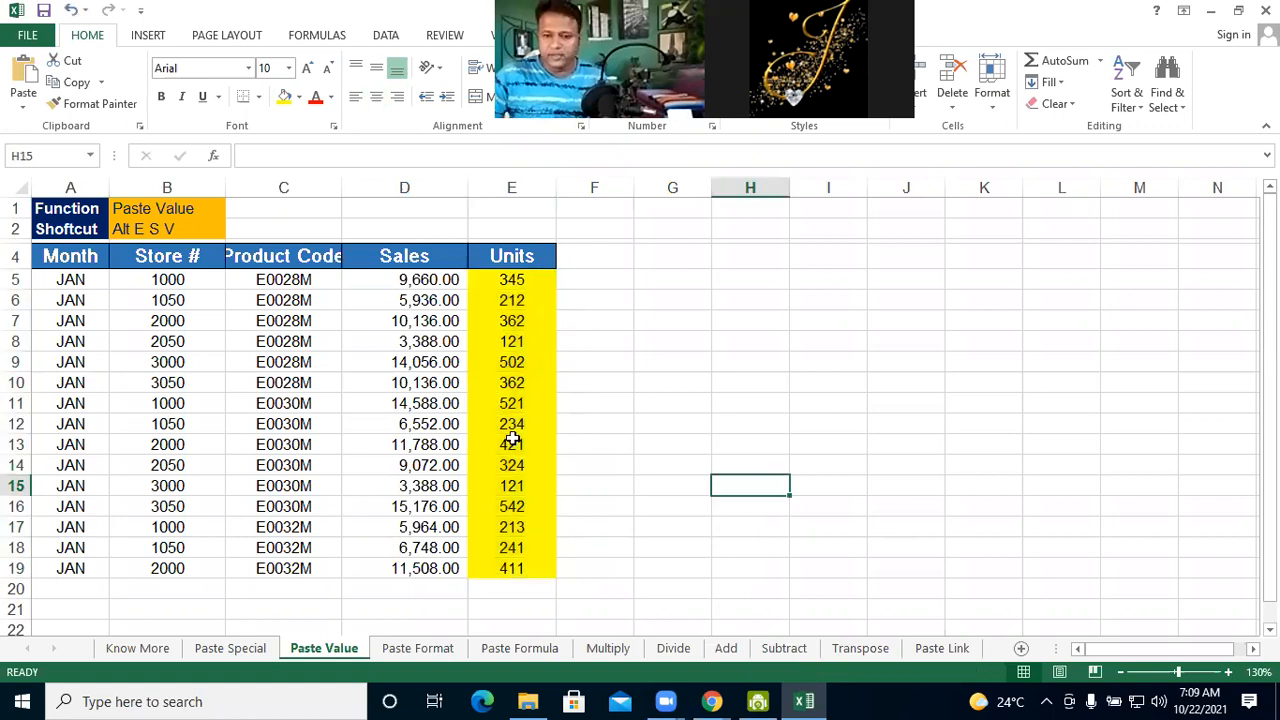
# Copy the Units values in E5:E19 and paste them with their formatting starting at G5
pyautogui.moveTo(512, 280); pyautogui.dragTo(512, 568)
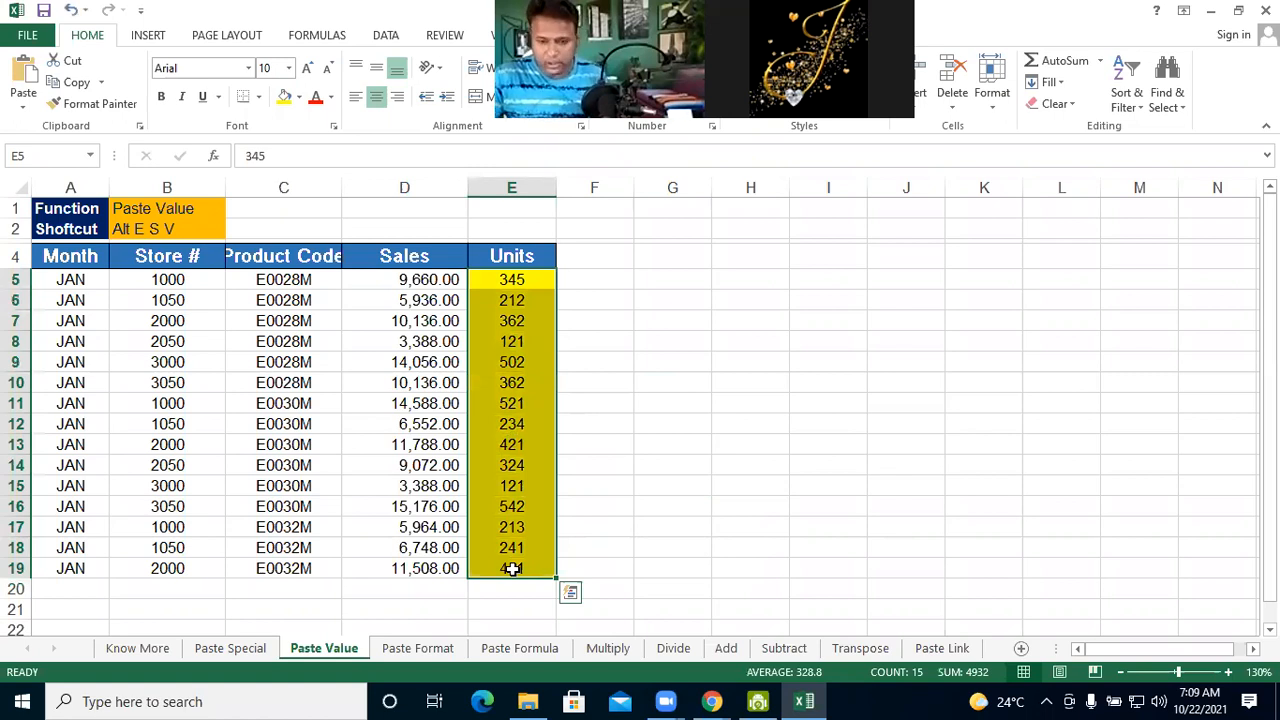
pyautogui.hotkey('ctrl', 'c')
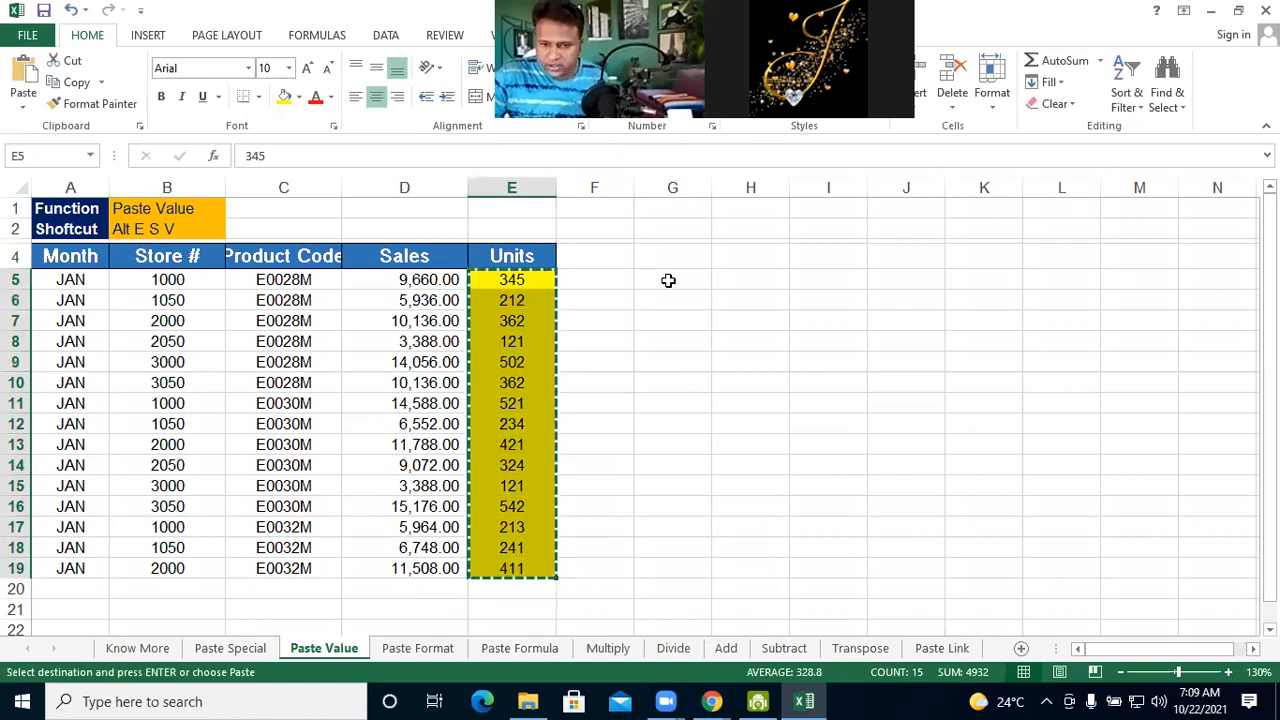
pyautogui.click(668, 280)
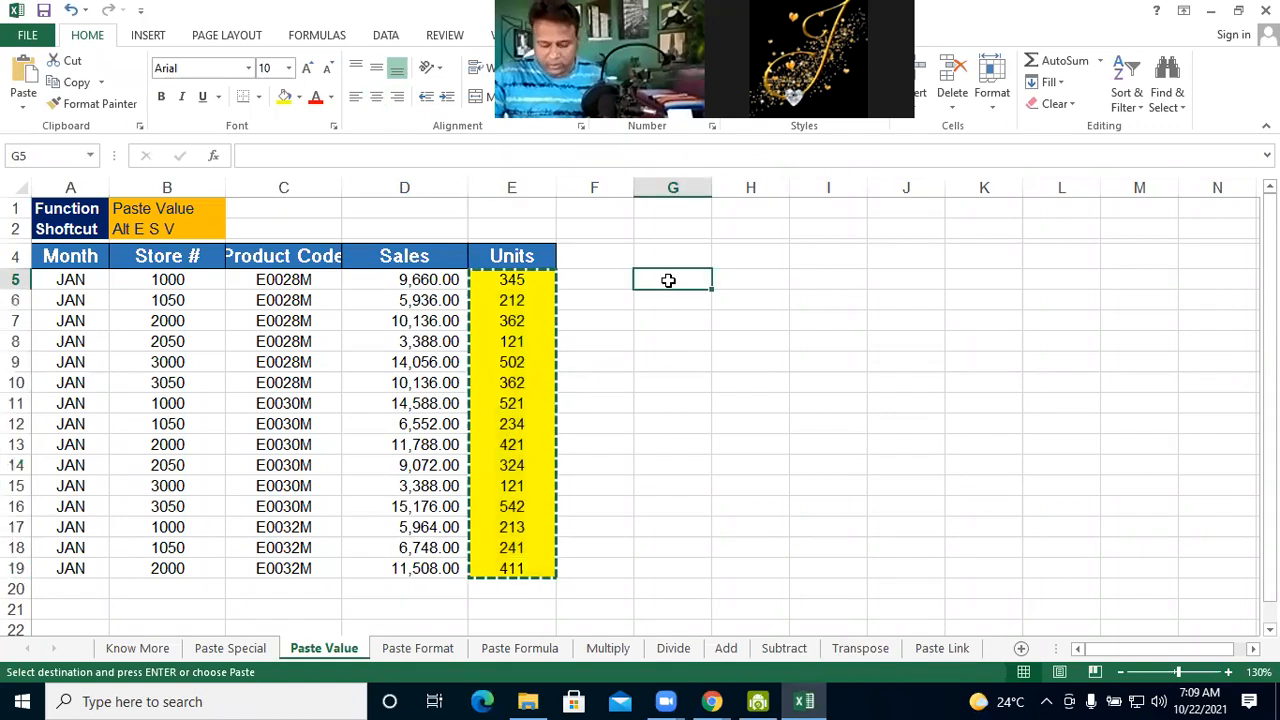
pyautogui.hotkey('ctrl', 'v')
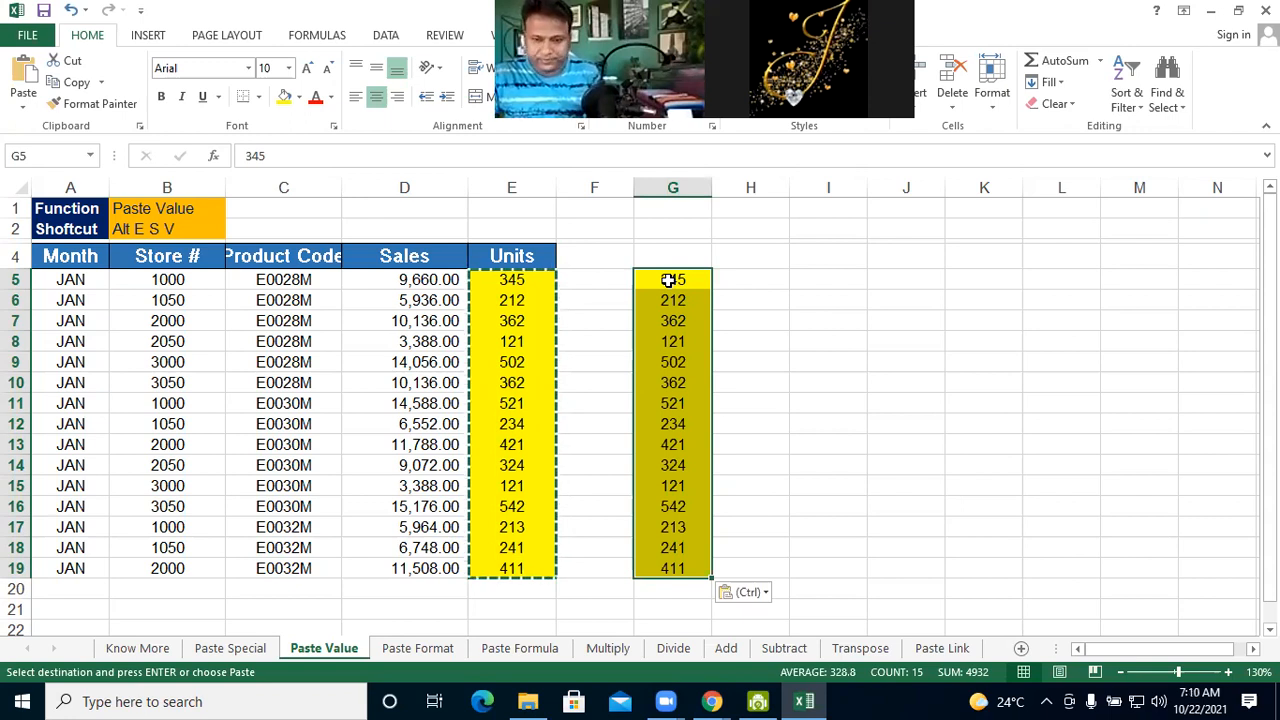
pyautogui.hotkey('ctrl', 'c')
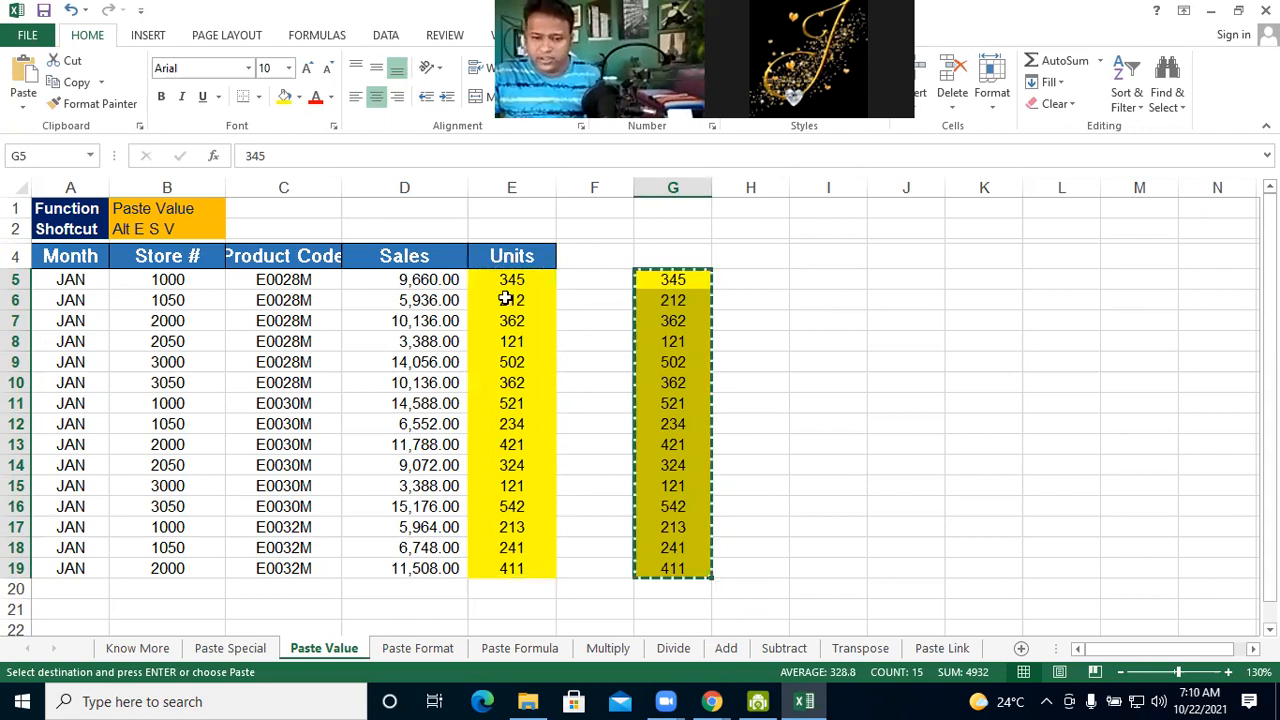
pyautogui.click(494, 545)
pyautogui.click(571, 436)
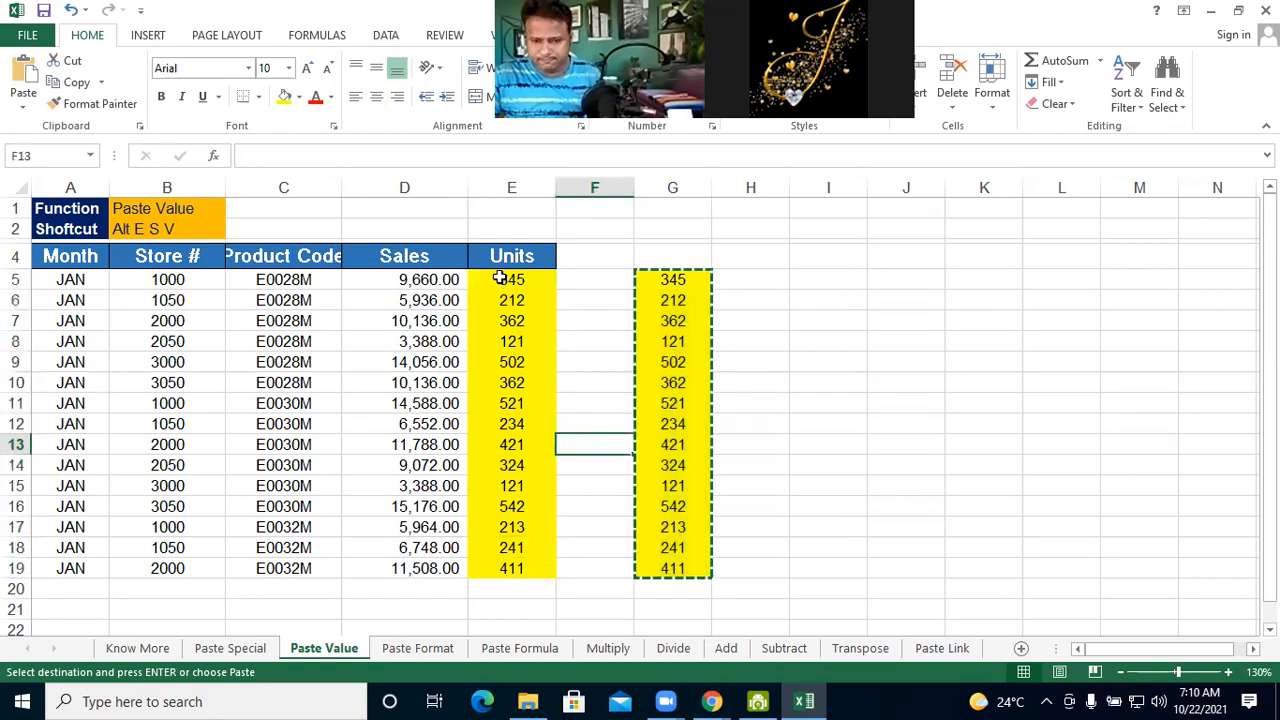
# Copy the Units values in E5:E19 and use Paste Special with the Values option to paste them starting at I5
pyautogui.moveTo(500, 279); pyautogui.dragTo(495, 567)
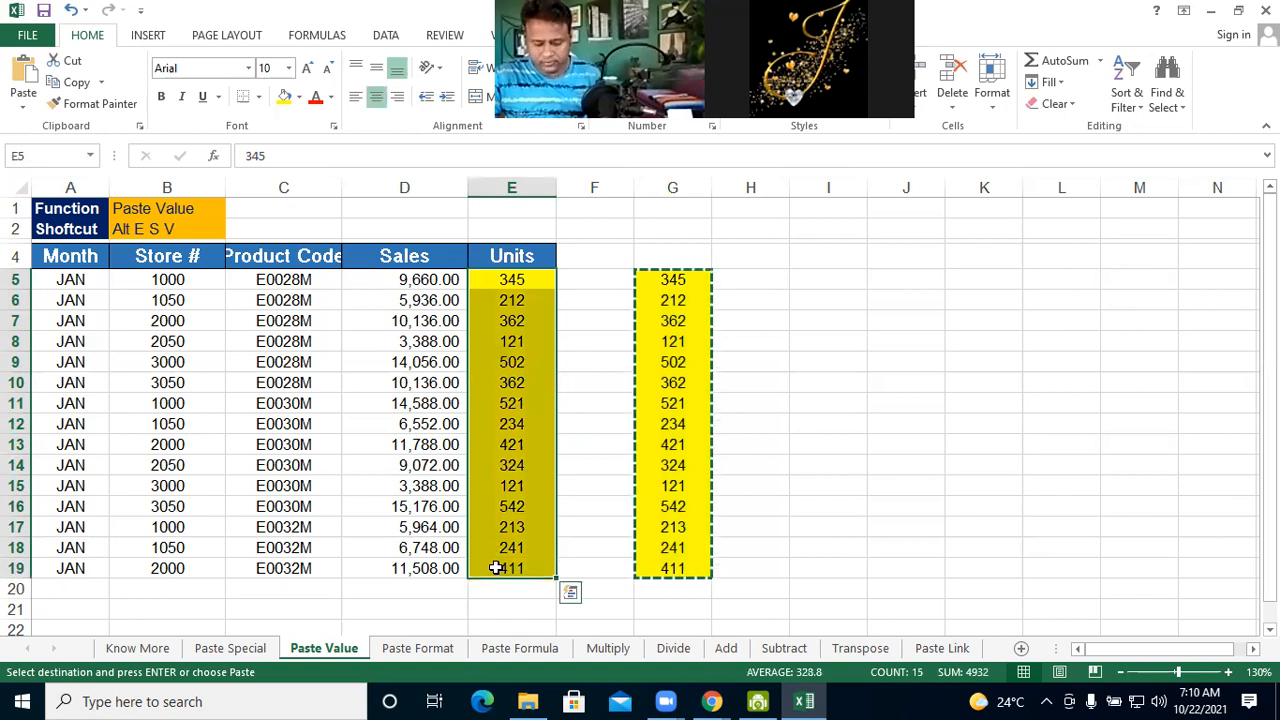
pyautogui.hotkey('ctrl', 'c')
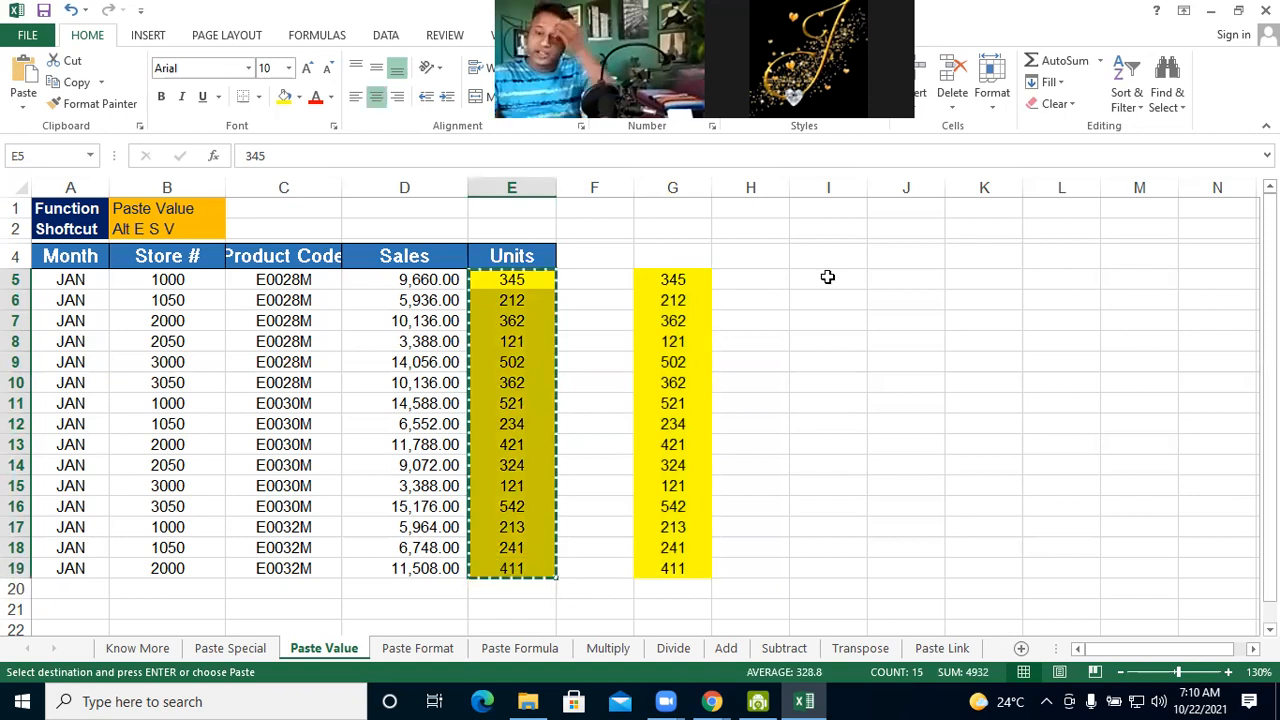
pyautogui.click(828, 277)
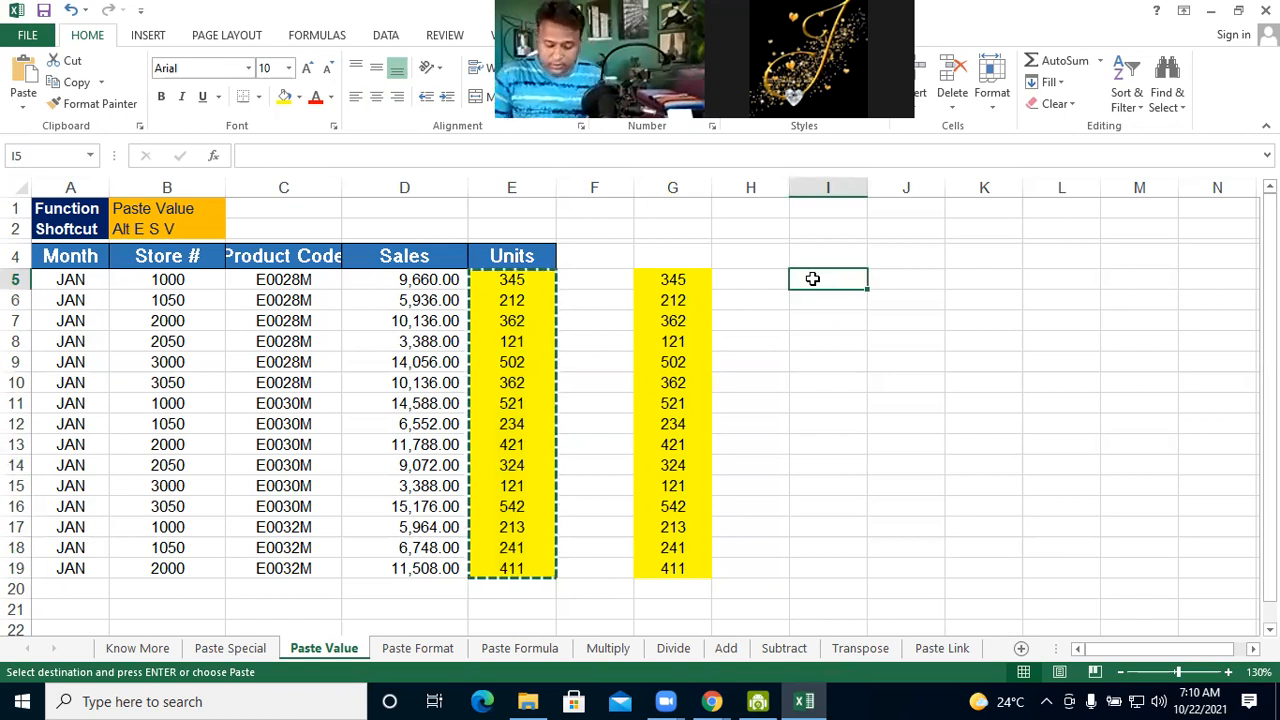
pyautogui.hotkey('alt', 'e')
pyautogui.press('s')
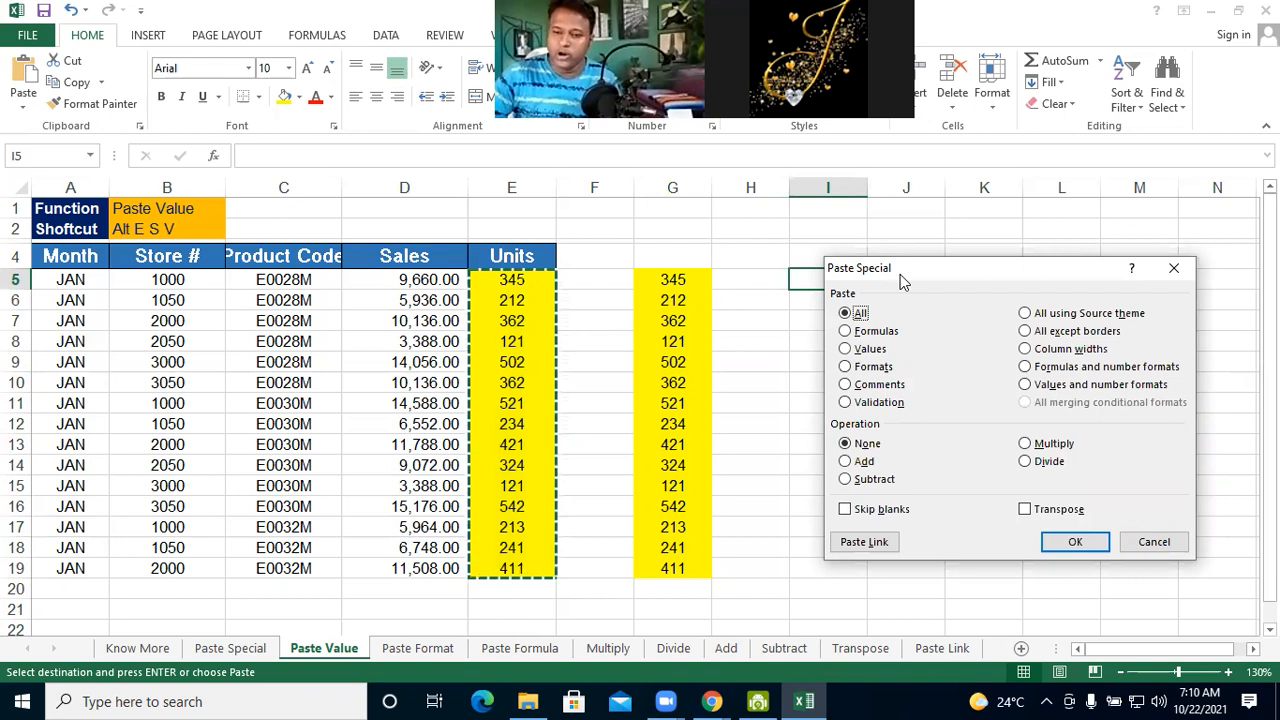
pyautogui.moveTo(994, 257); pyautogui.dragTo(995, 260)
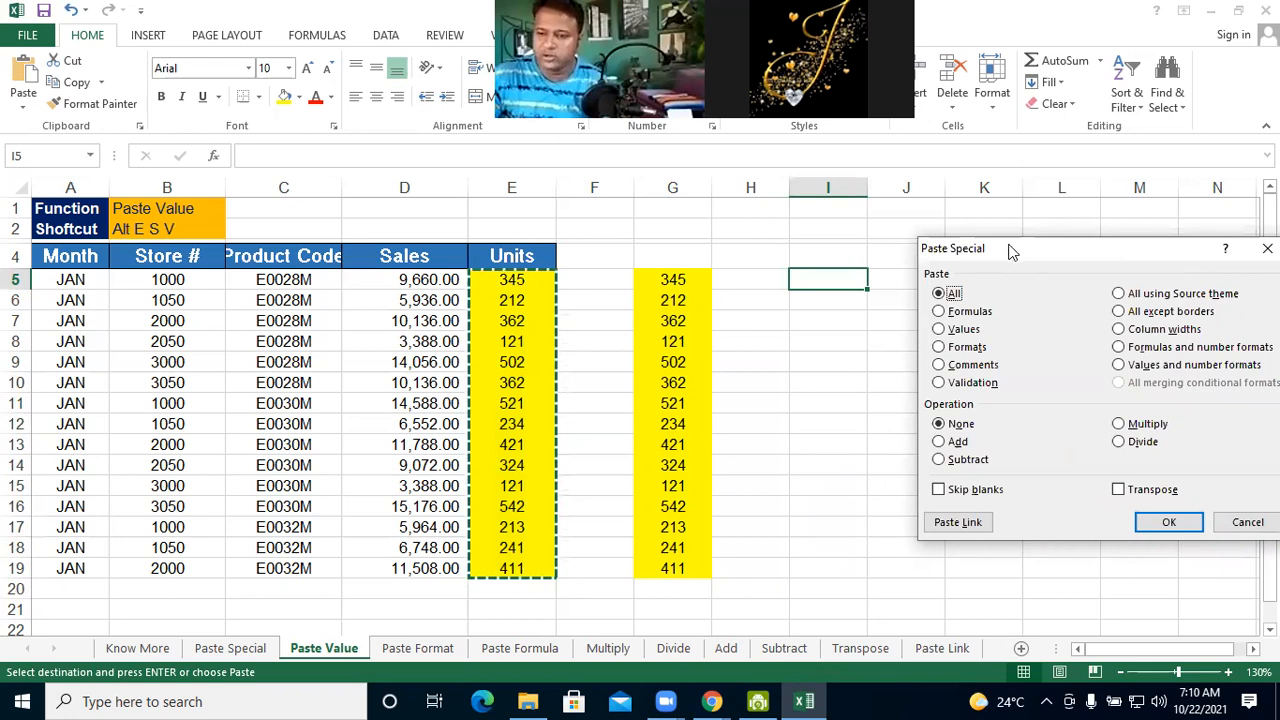
pyautogui.click(967, 226)
pyautogui.moveTo(1008, 255); pyautogui.dragTo(967, 226)
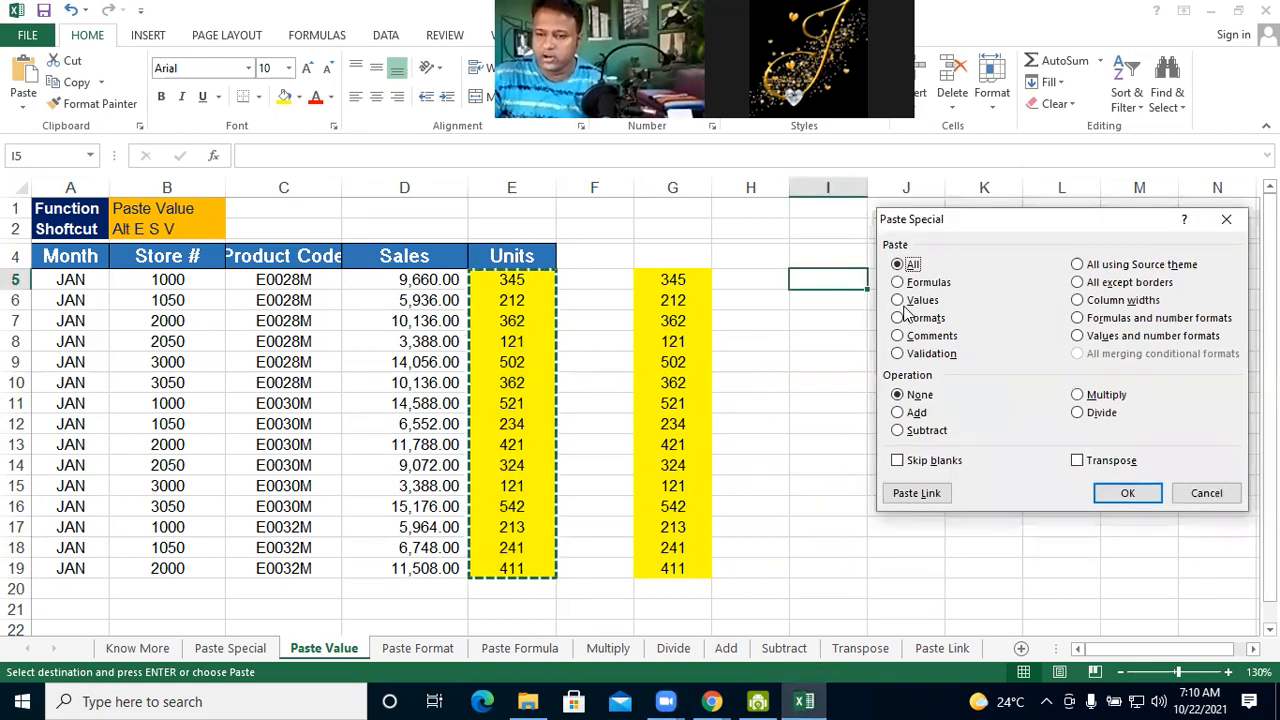
pyautogui.click(898, 302)
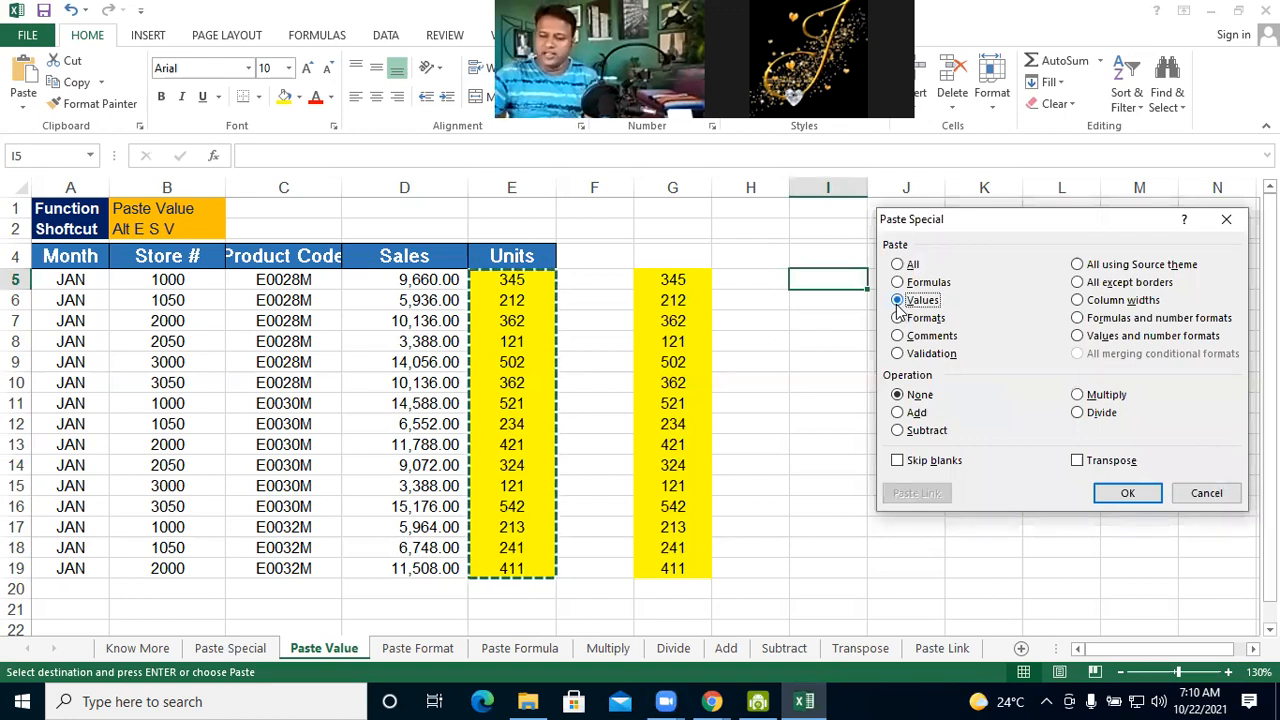
pyautogui.click(1125, 495)
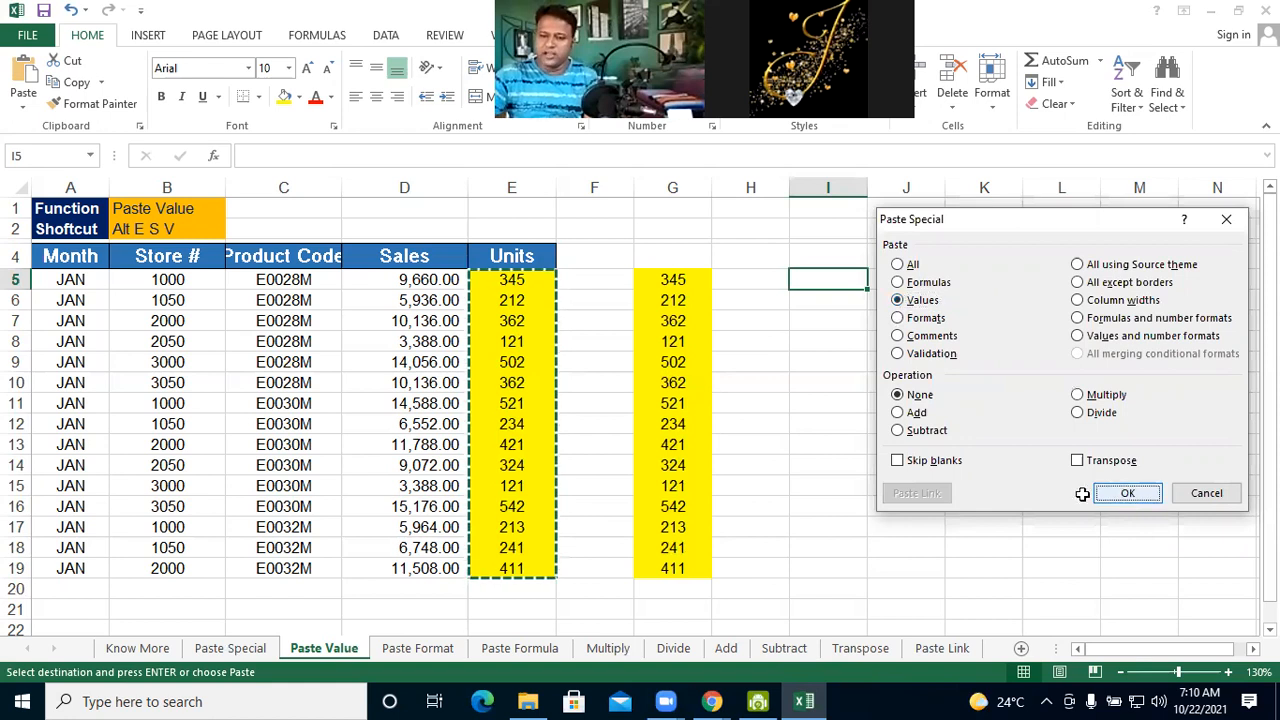
pyautogui.press('Return')
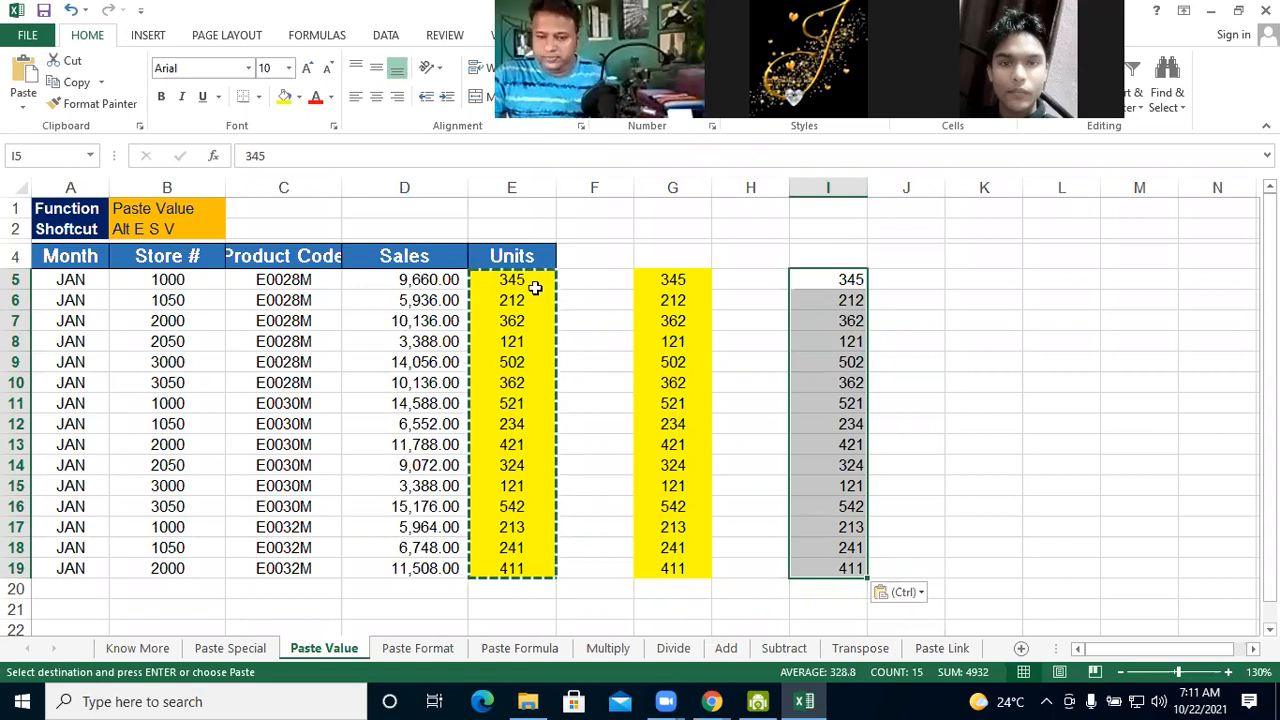
# Copy the Units values in E5:E19 and use Paste Special with the Formats option to paste only their formatting starting at K5
pyautogui.hotkey('ctrl', 'c')
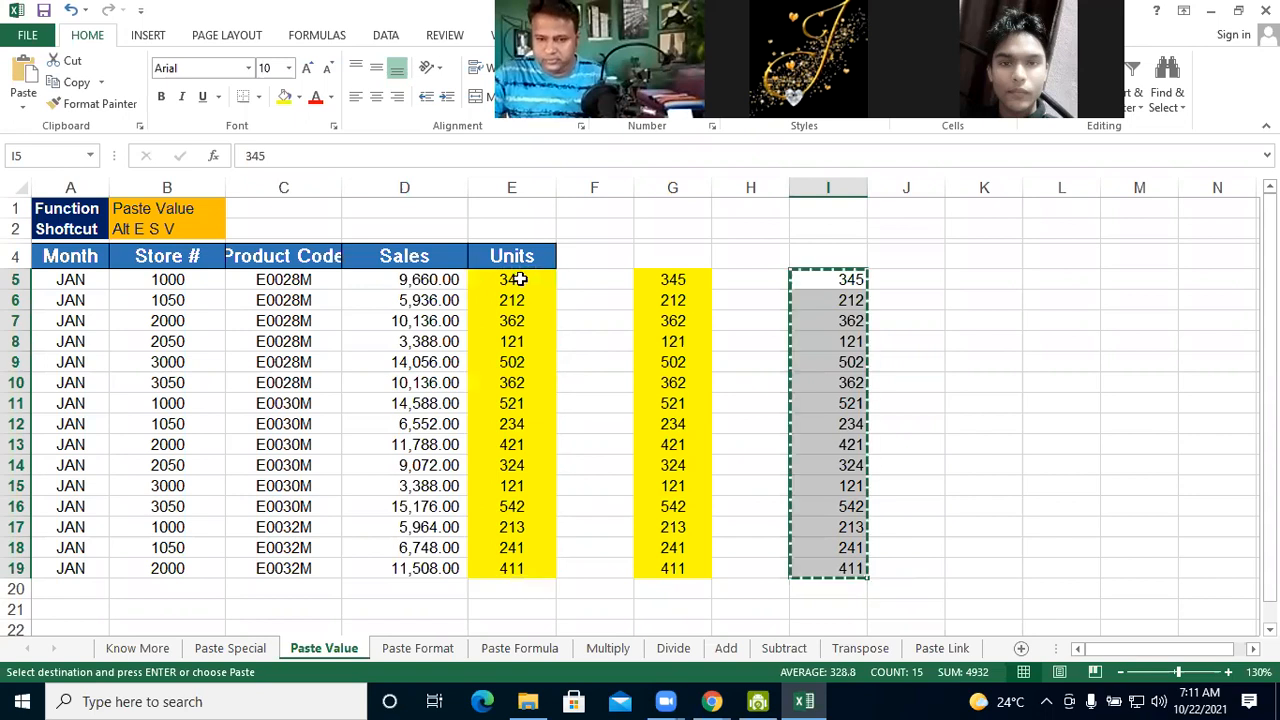
pyautogui.moveTo(518, 280)
pyautogui.mouseDown()
pyautogui.moveTo(514, 583)
pyautogui.moveTo(515, 572)
pyautogui.mouseUp()
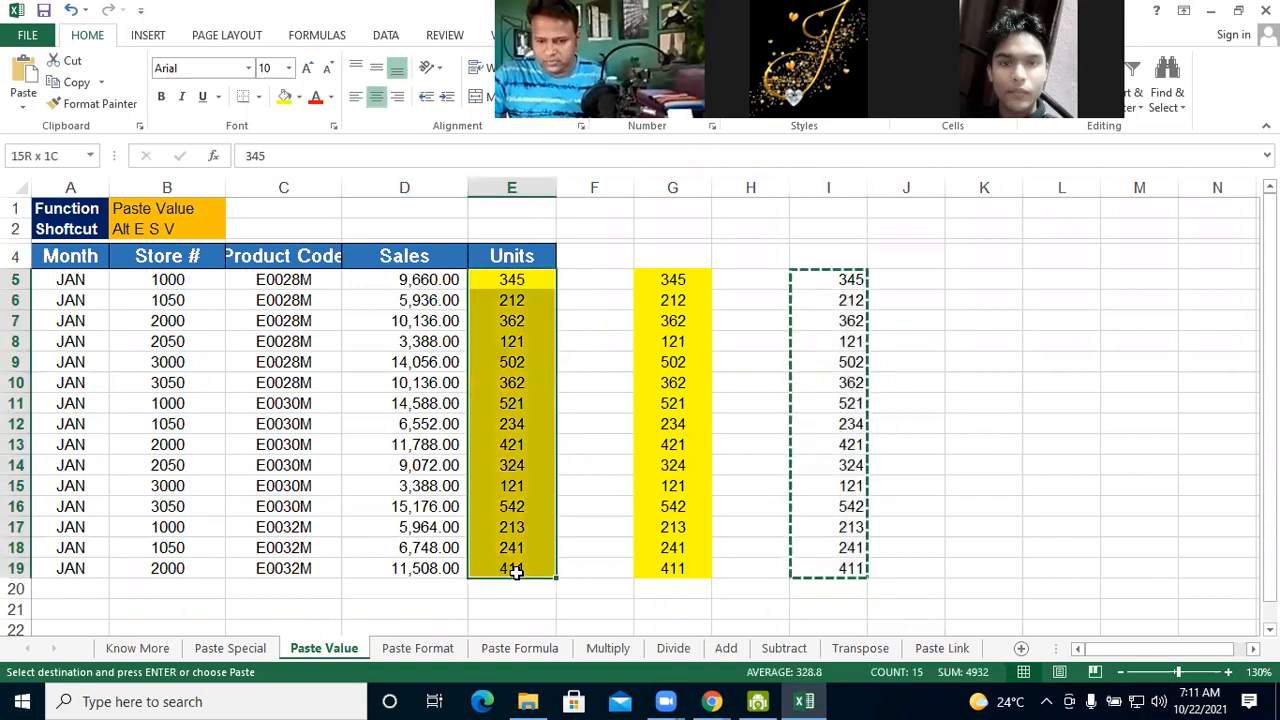
pyautogui.hotkey('ctrl', 'v')
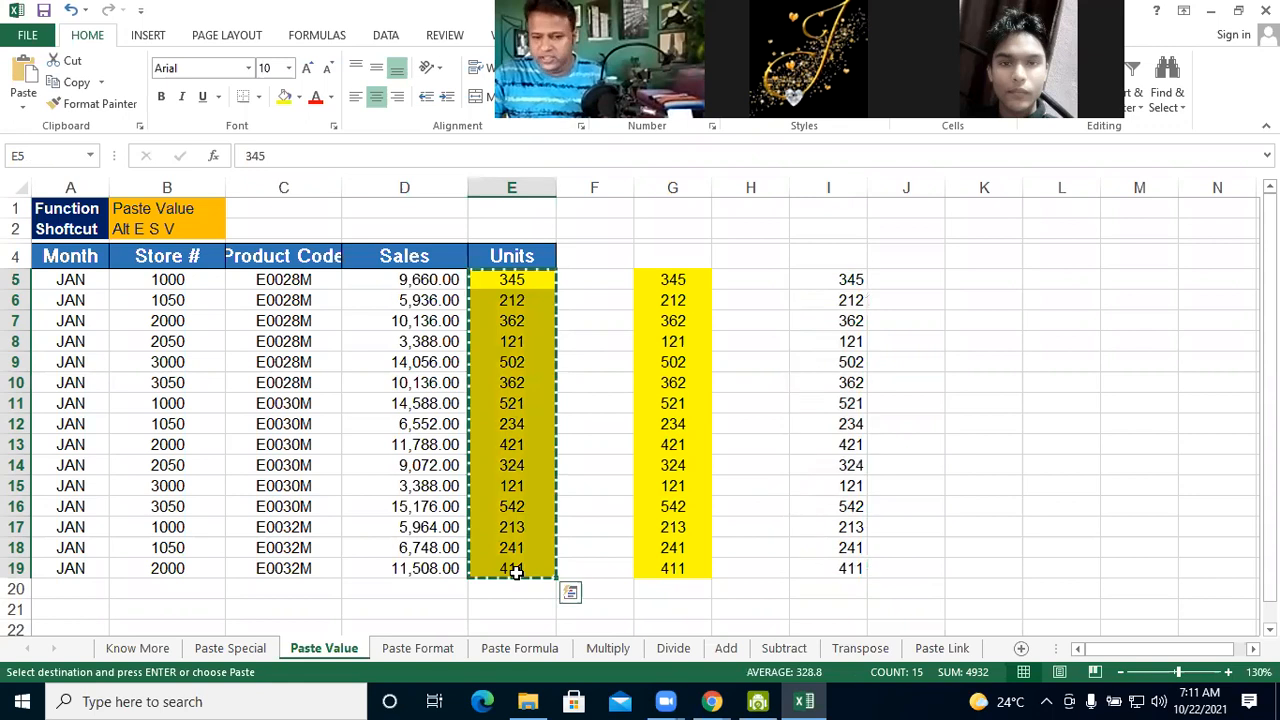
pyautogui.click(974, 279)
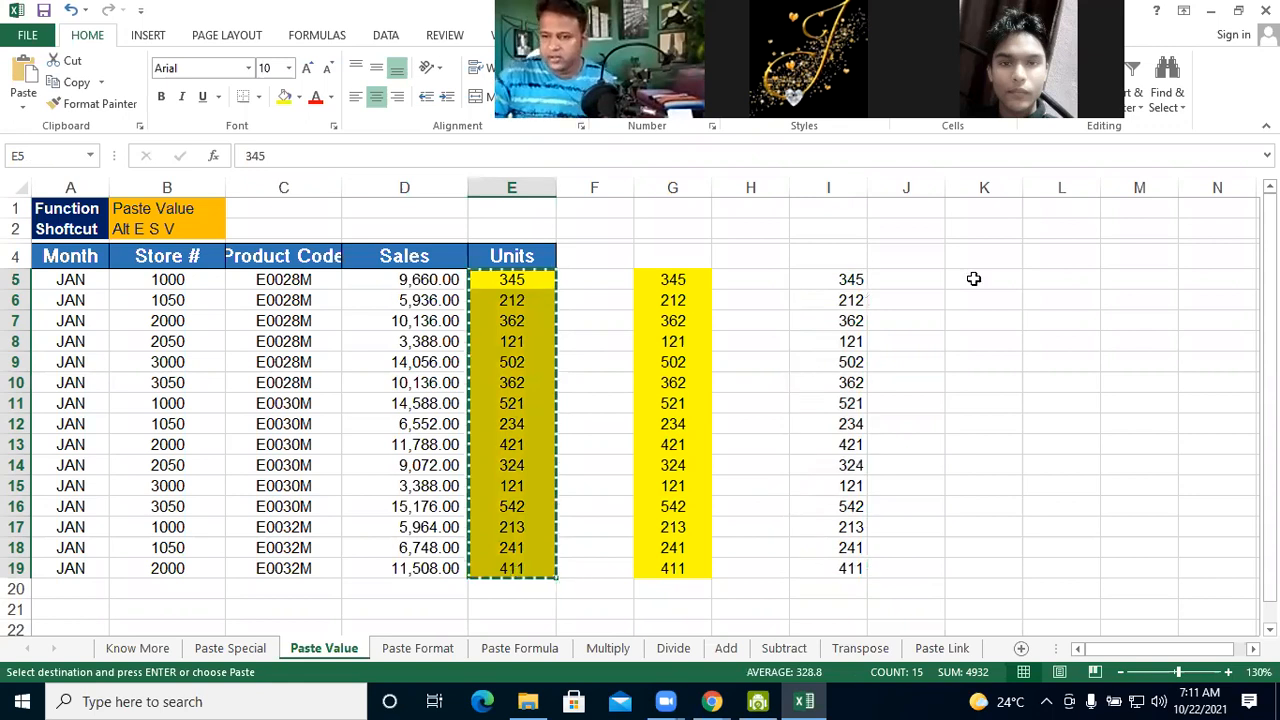
pyautogui.click(974, 279)
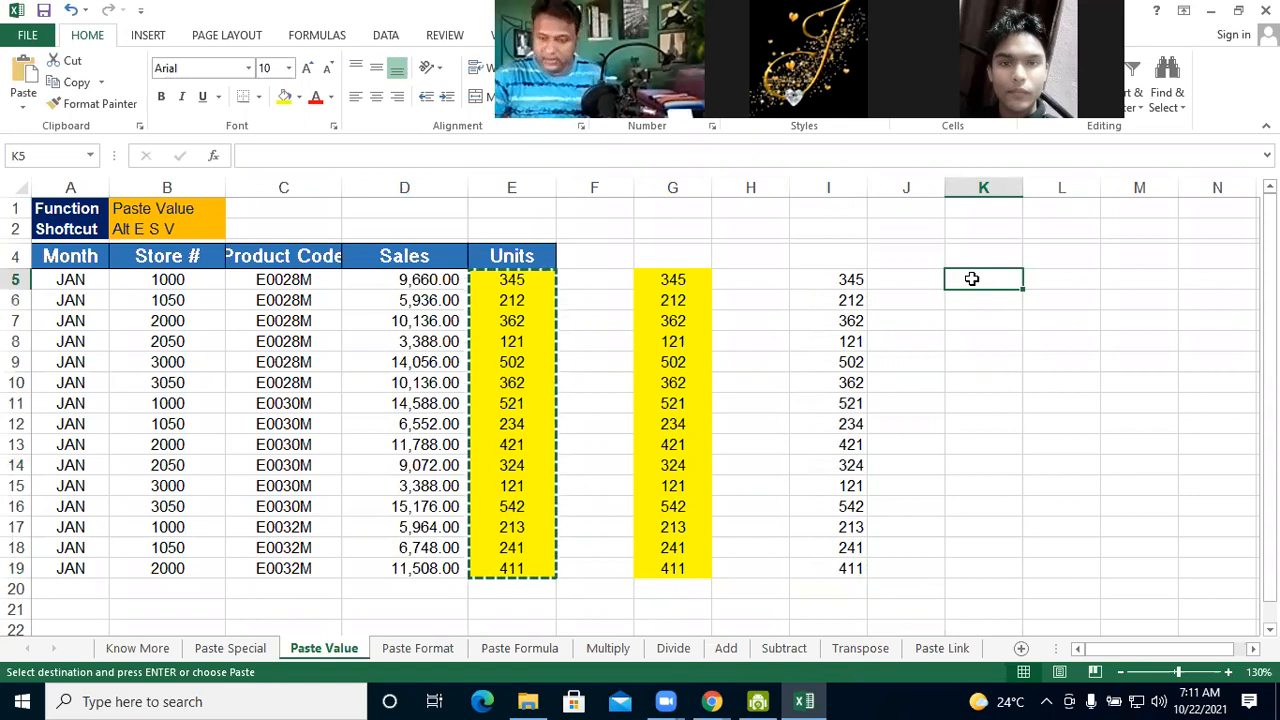
pyautogui.hotkey('alt', 'e')
pyautogui.press('s')
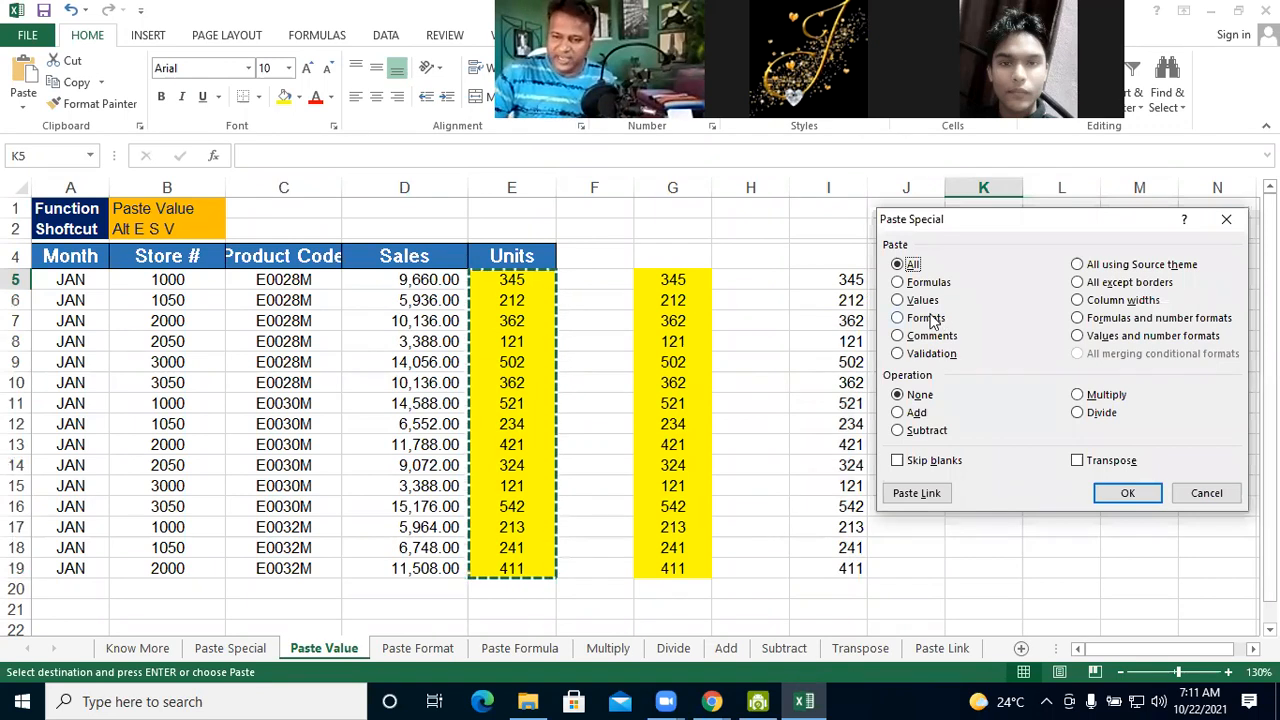
pyautogui.click(928, 318)
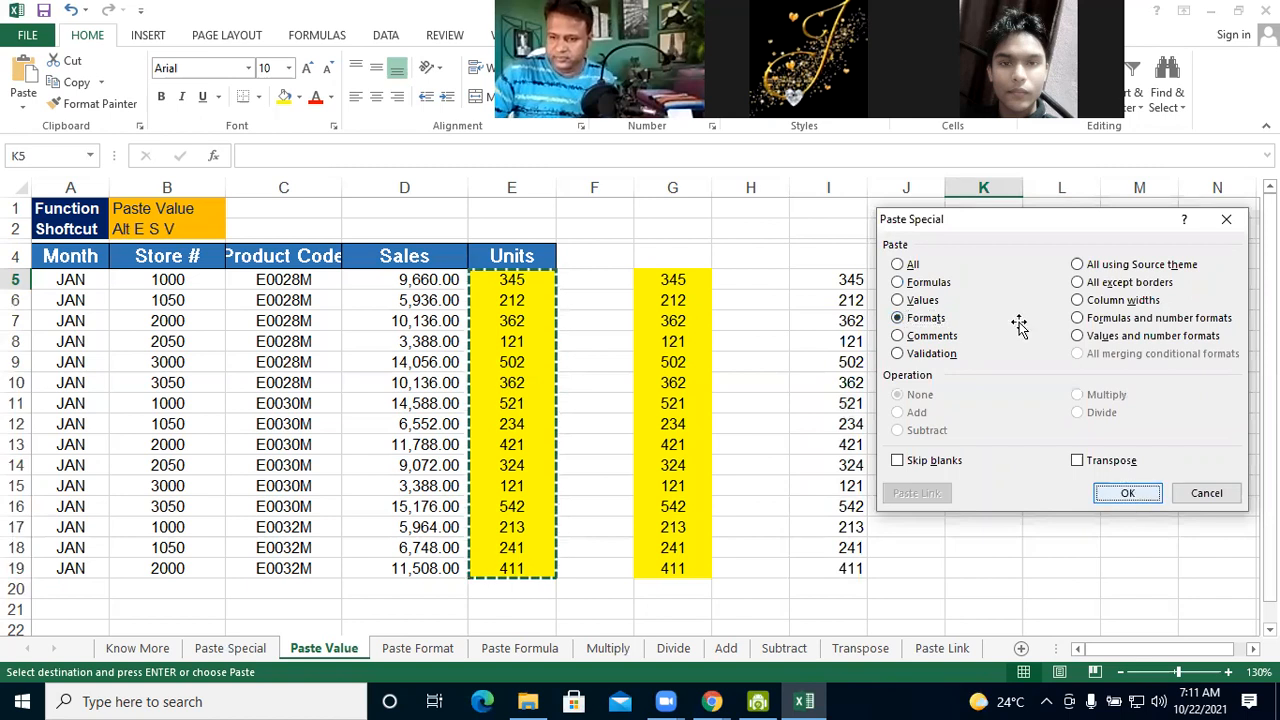
pyautogui.press('Return')
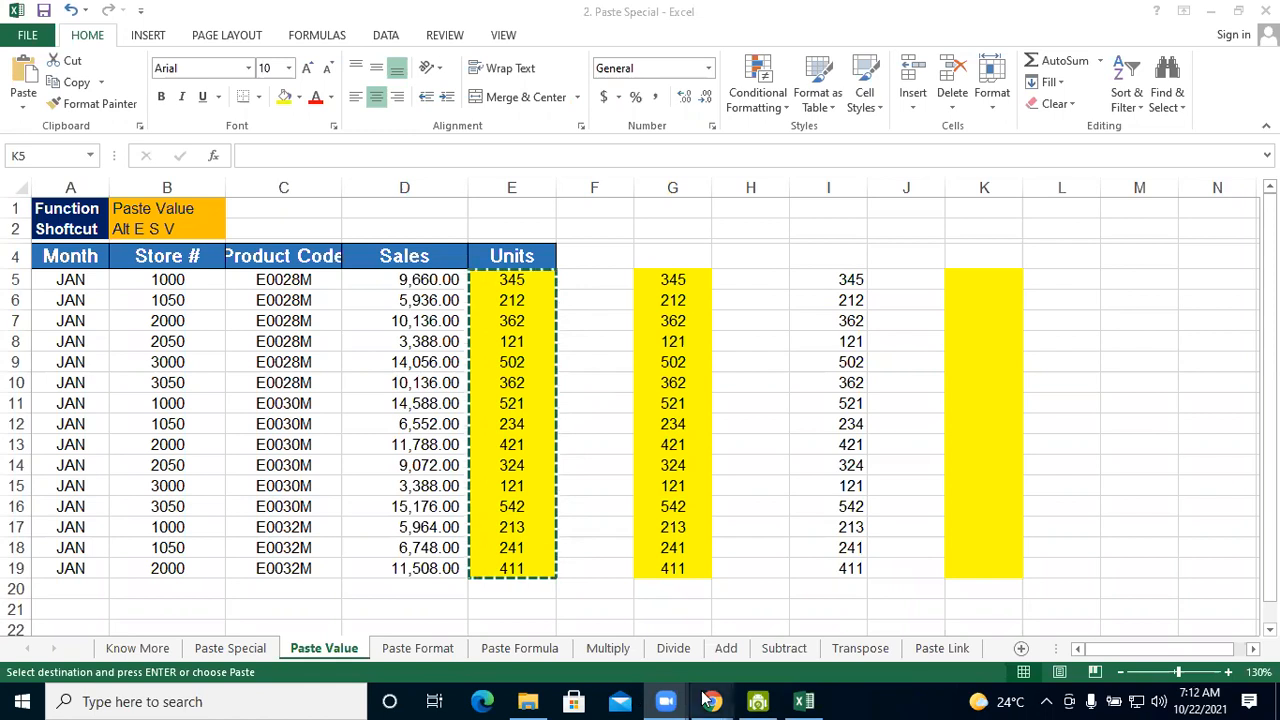
# Switch to the Bizz Wizz course page in Chrome, play lesson 16. Paste Special and pause it at about 01:27
pyautogui.moveTo(710, 700)
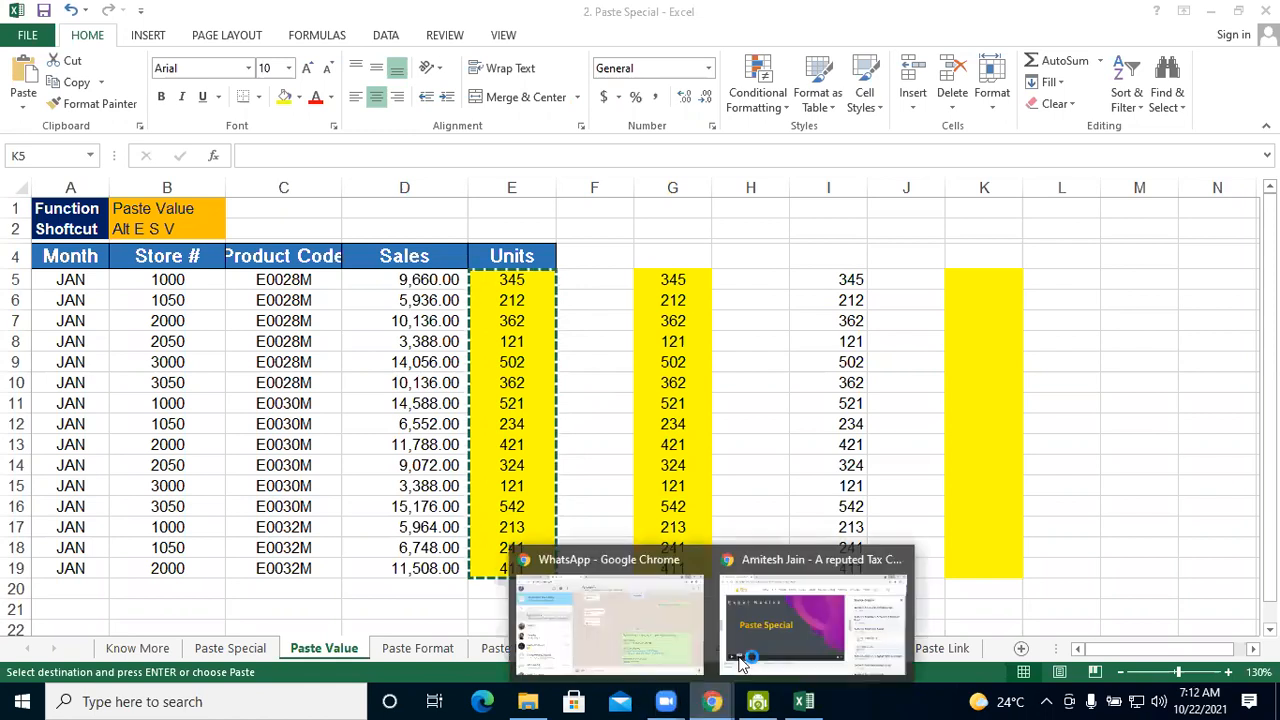
pyautogui.click(742, 663)
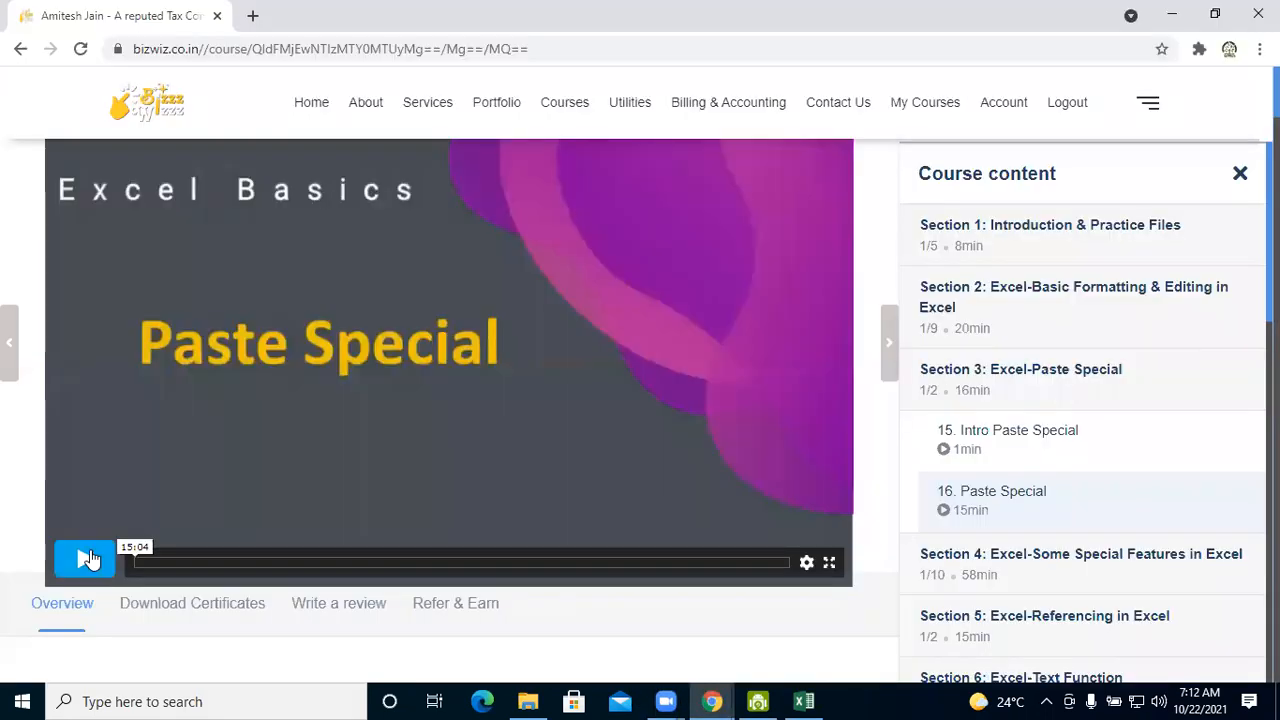
pyautogui.click(88, 558)
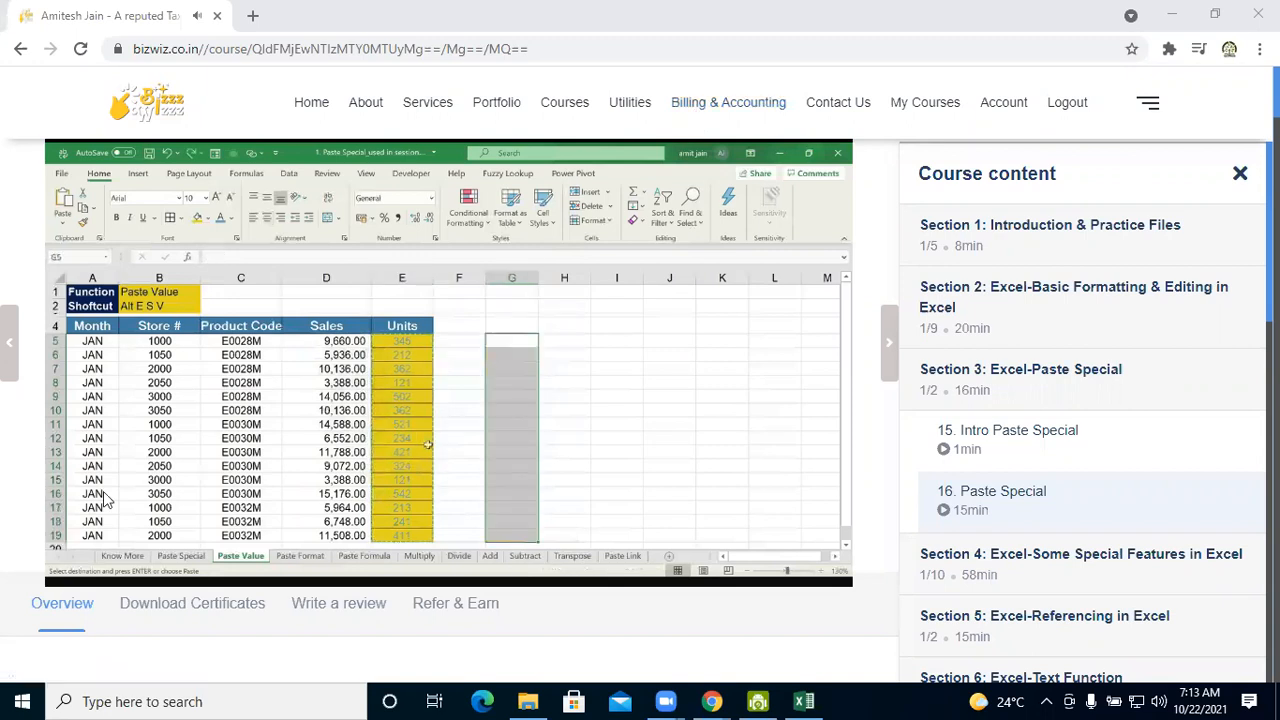
pyautogui.click(97, 560)
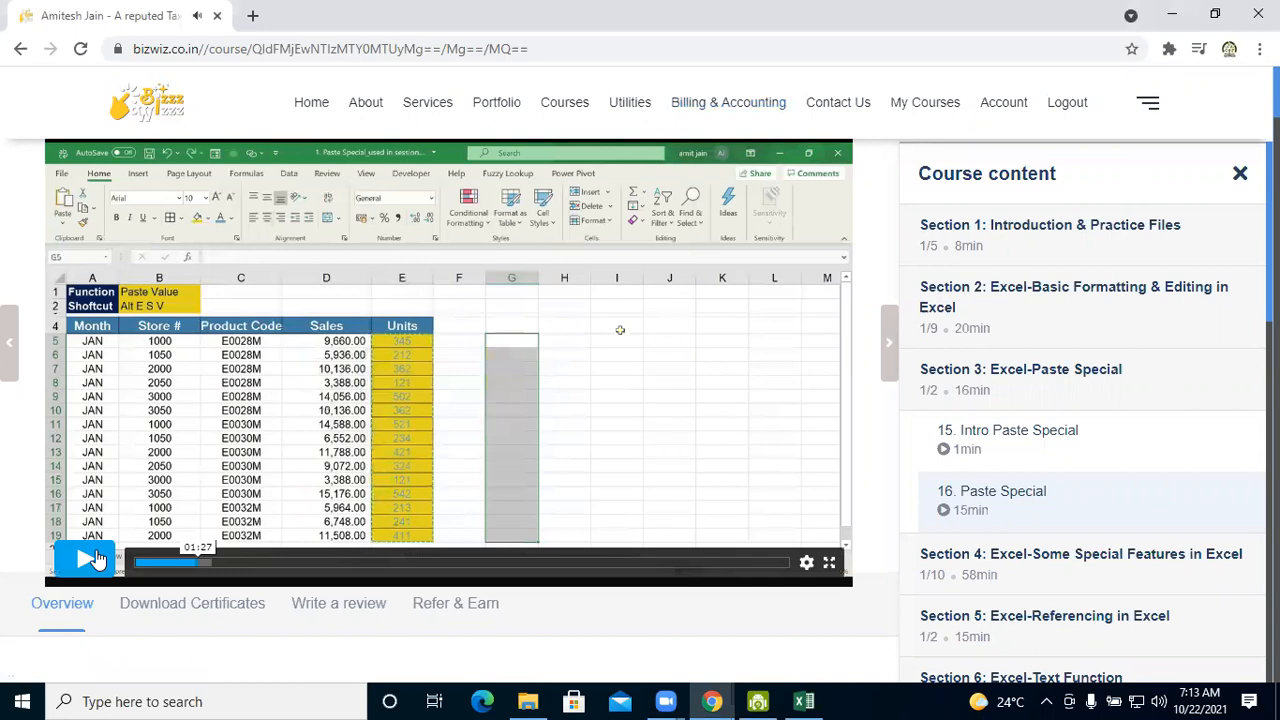
# Return to the Excel workbook and undo the pastes in columns K, I and G and the yellow fill of the Units values
pyautogui.click(803, 699)
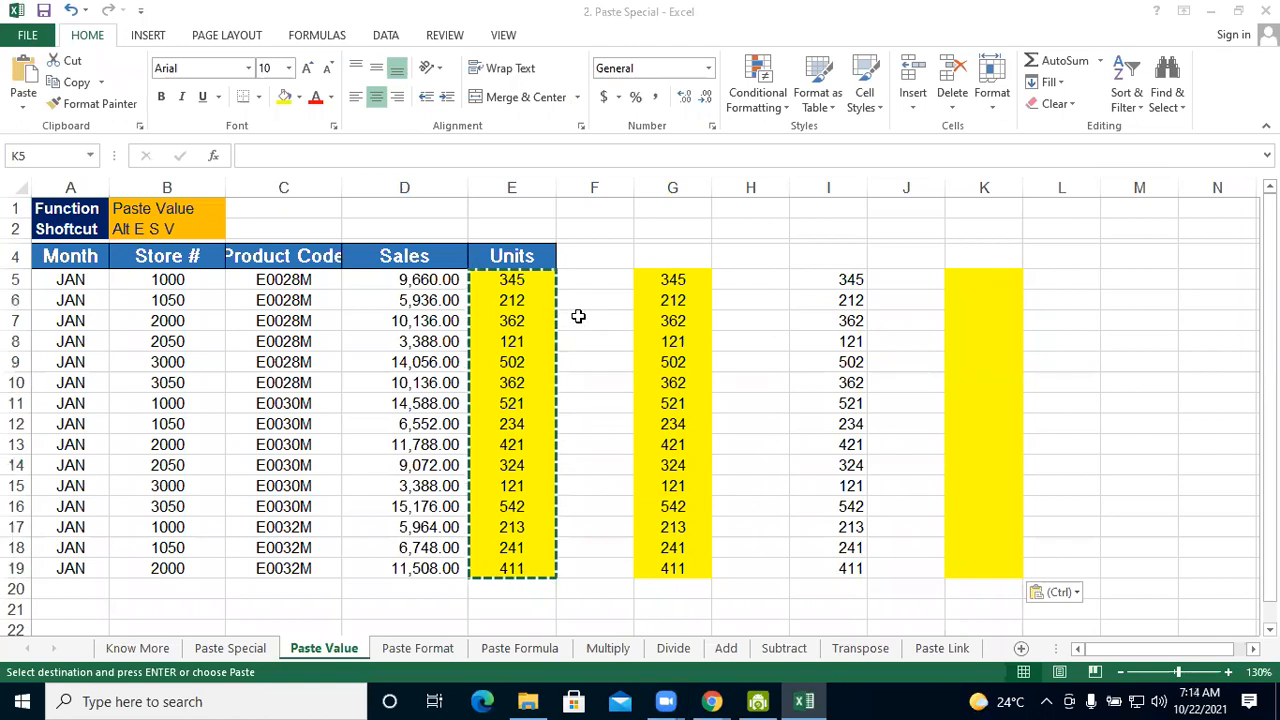
pyautogui.hotkey('ctrl', 'z')
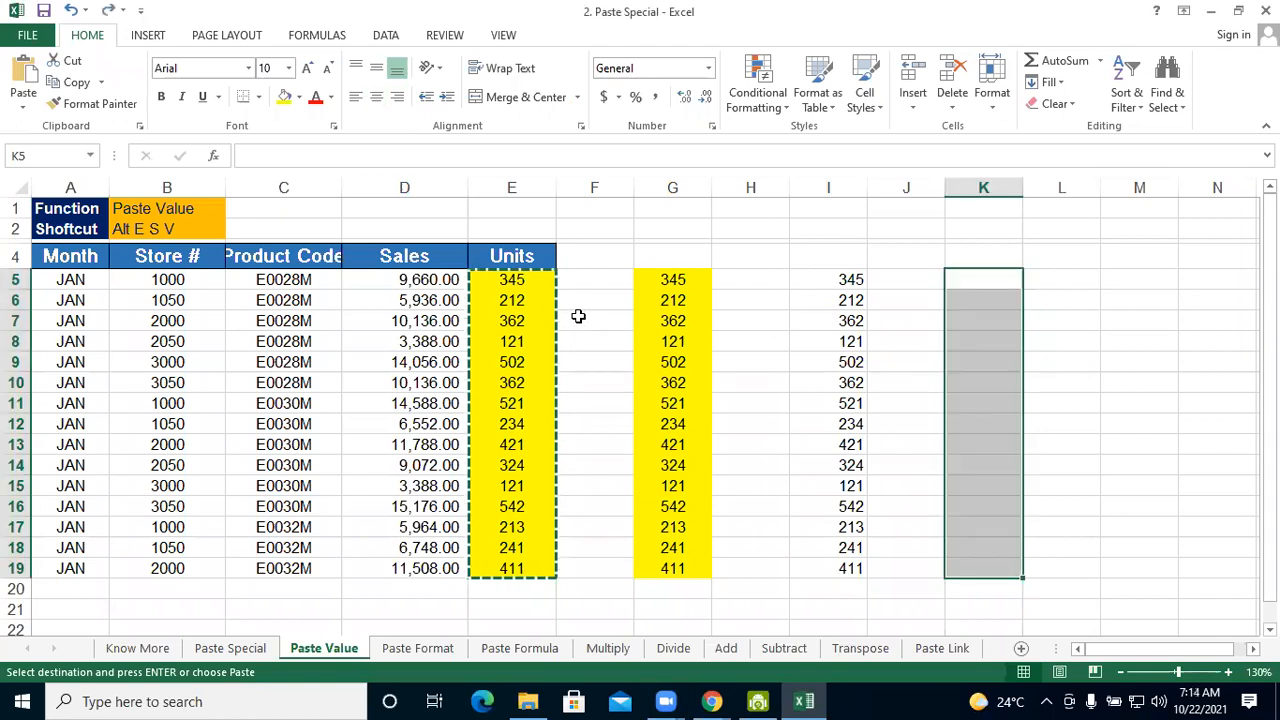
pyautogui.hotkey('ctrl', 'z')
pyautogui.hotkey('ctrl', 'z')
pyautogui.hotkey('ctrl', 'z')
pyautogui.click(704, 341)
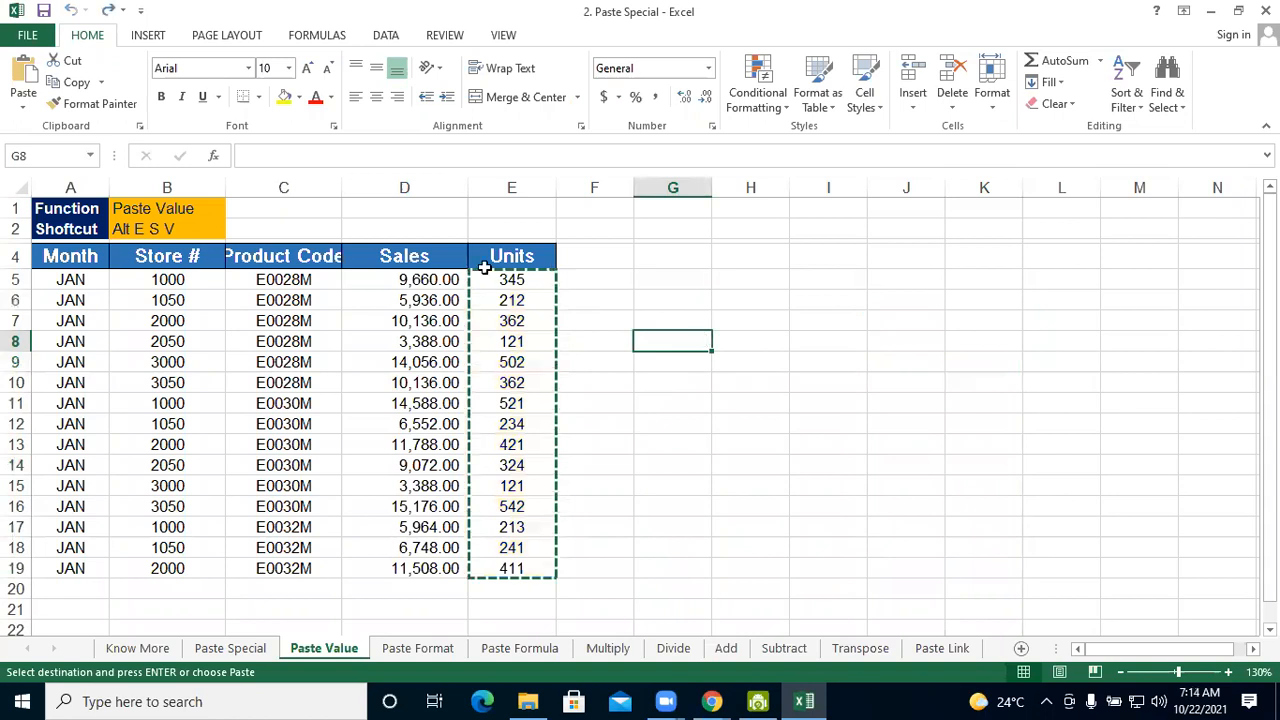
# Fill the Units values in E5:E19 with yellow and apply All Borders to them
pyautogui.press('Escape')
pyautogui.moveTo(505, 280); pyautogui.dragTo(504, 570)
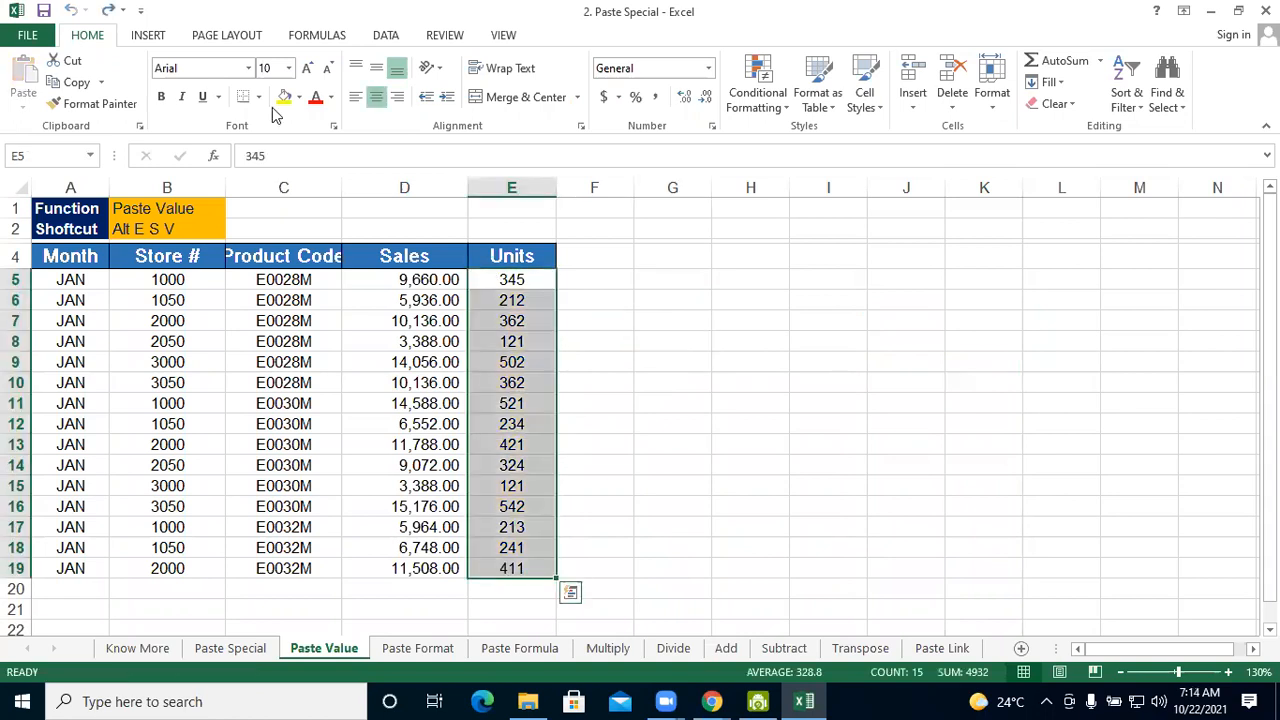
pyautogui.click(683, 336)
pyautogui.moveTo(509, 280); pyautogui.dragTo(504, 570)
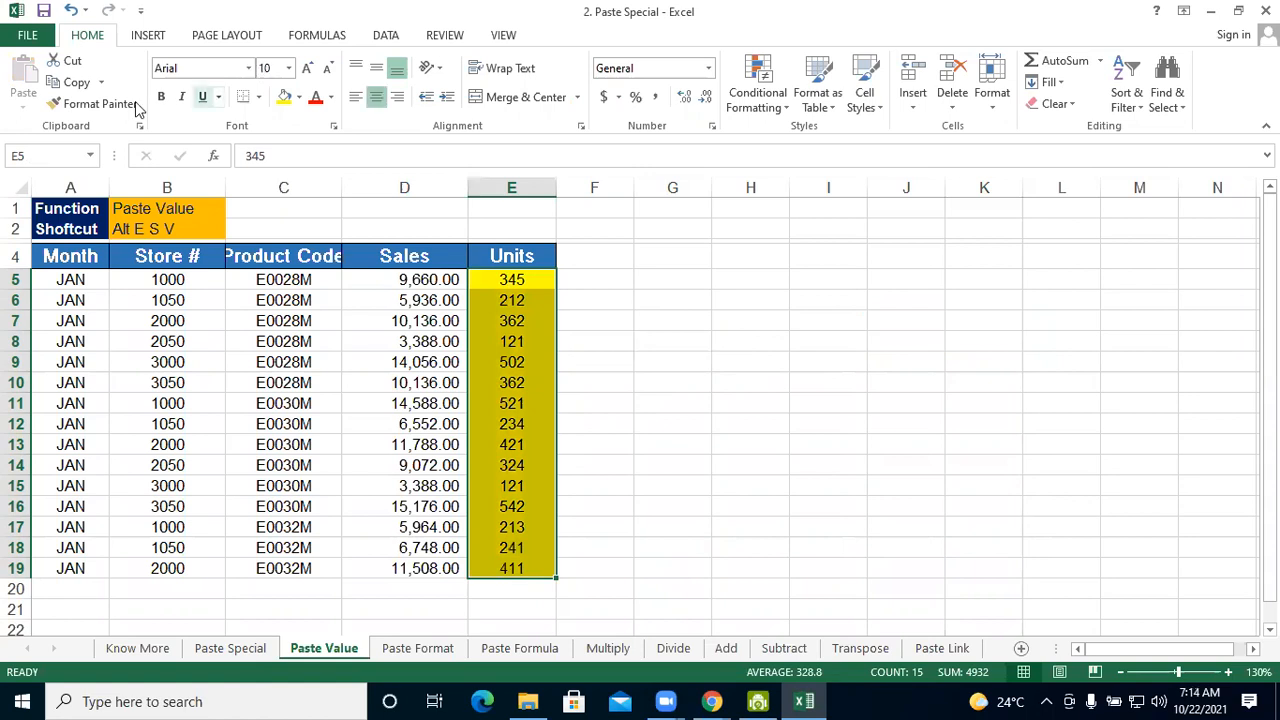
pyautogui.click(260, 97)
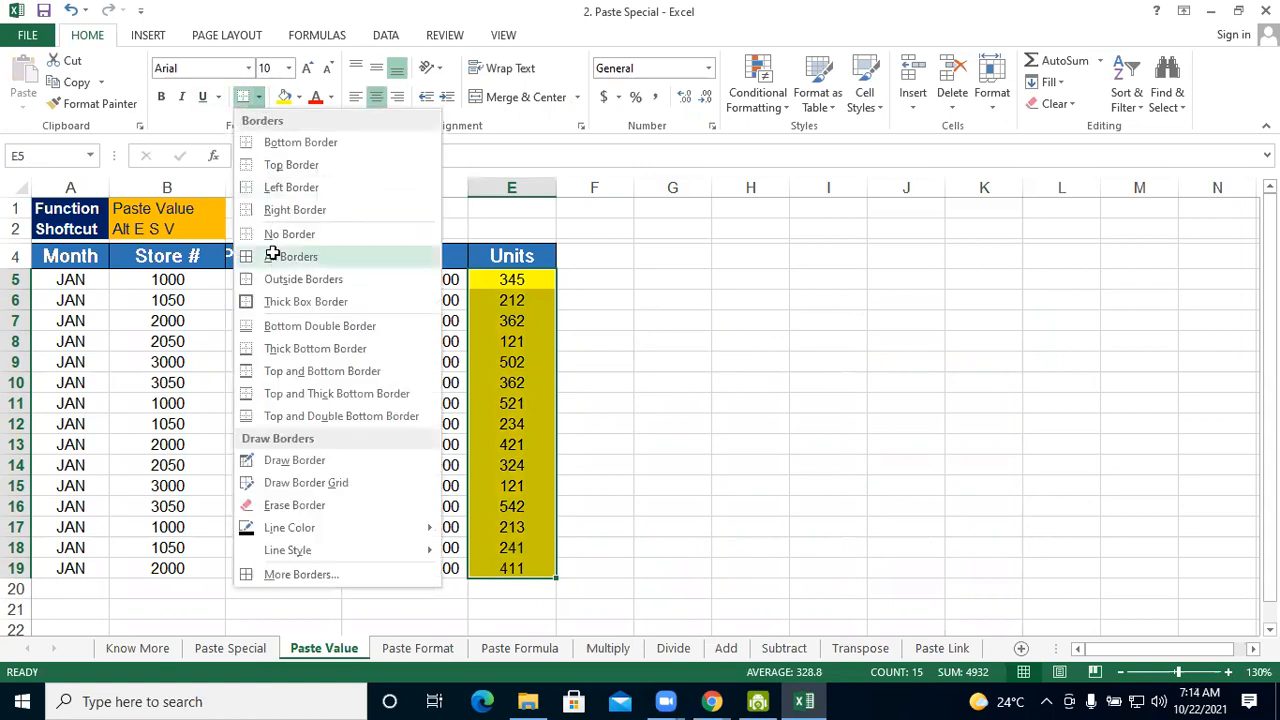
# Copy the bordered yellow Units values in E5:E19 and paste them with all formatting starting at G5
pyautogui.click(520, 280)
pyautogui.moveTo(520, 280); pyautogui.dragTo(518, 558)
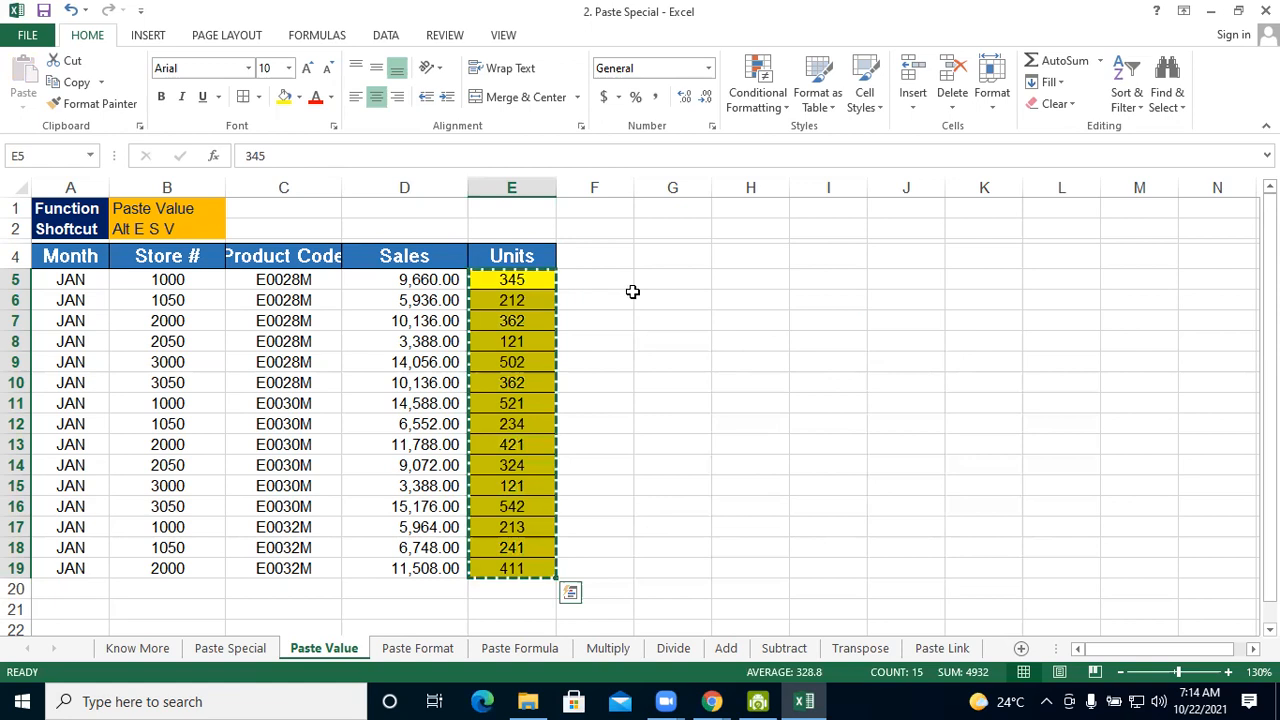
pyautogui.hotkey('ctrl', 'c')
pyautogui.click(659, 277)
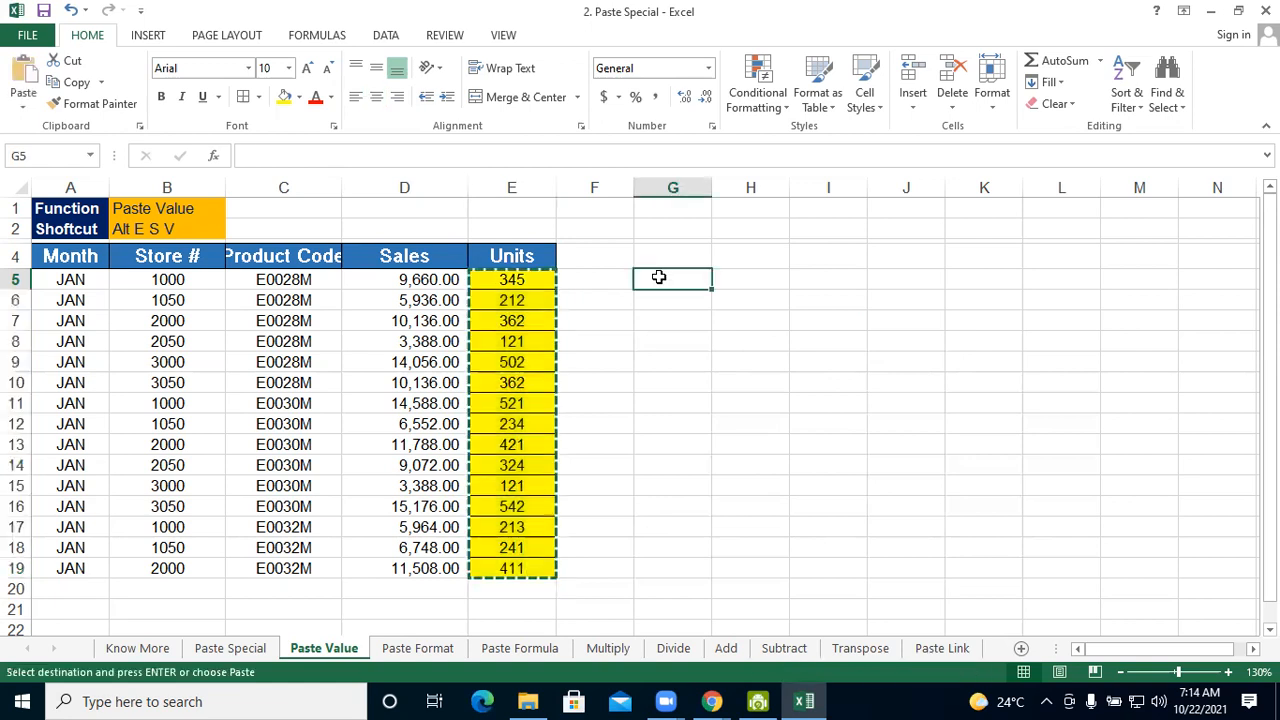
pyautogui.hotkey('ctrl', 'v')
pyautogui.press('ctrl')
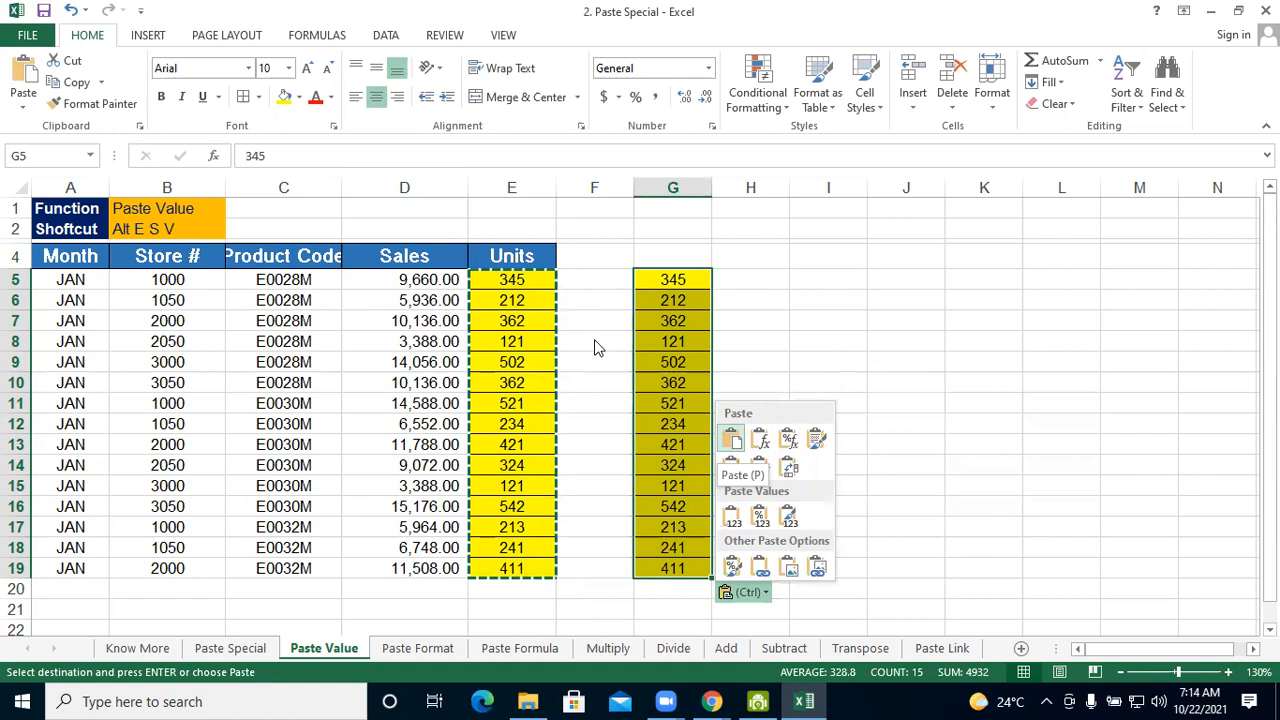
pyautogui.press('Escape')
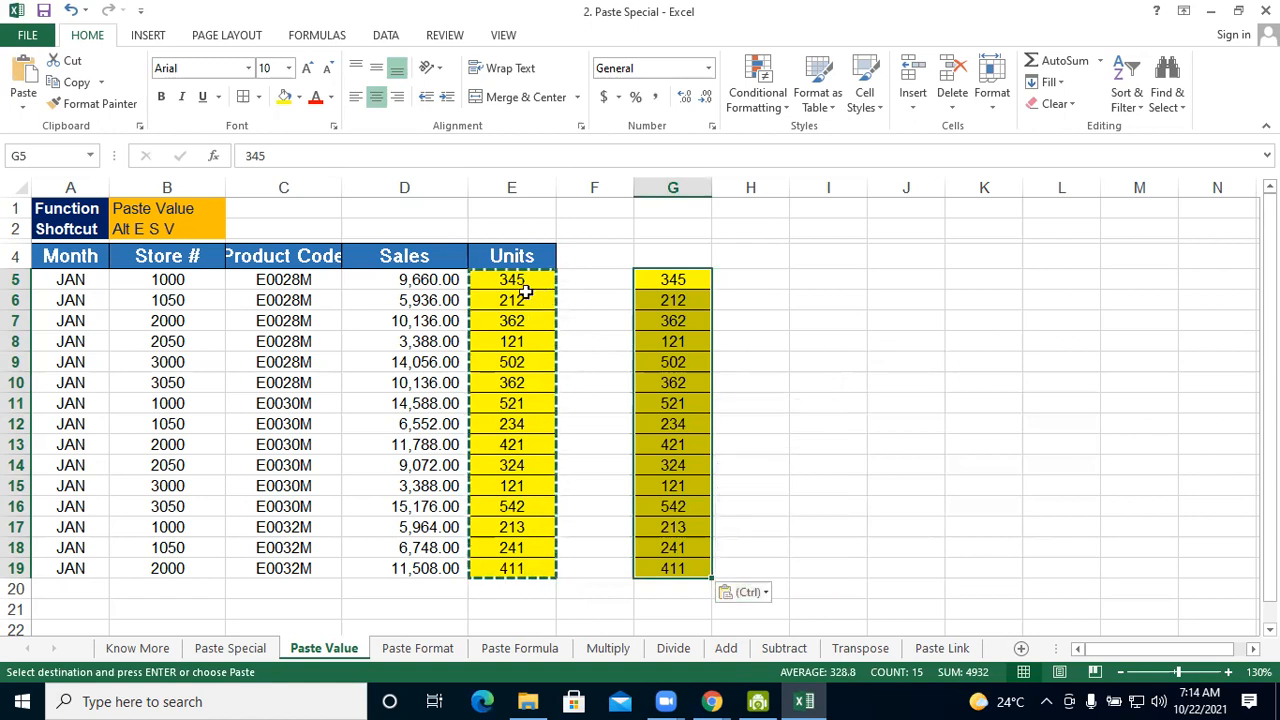
# Paste only the values of the bordered Units cells E5:E19 starting at I5, using Paste Special with the Values option
pyautogui.moveTo(521, 280); pyautogui.dragTo(513, 566)
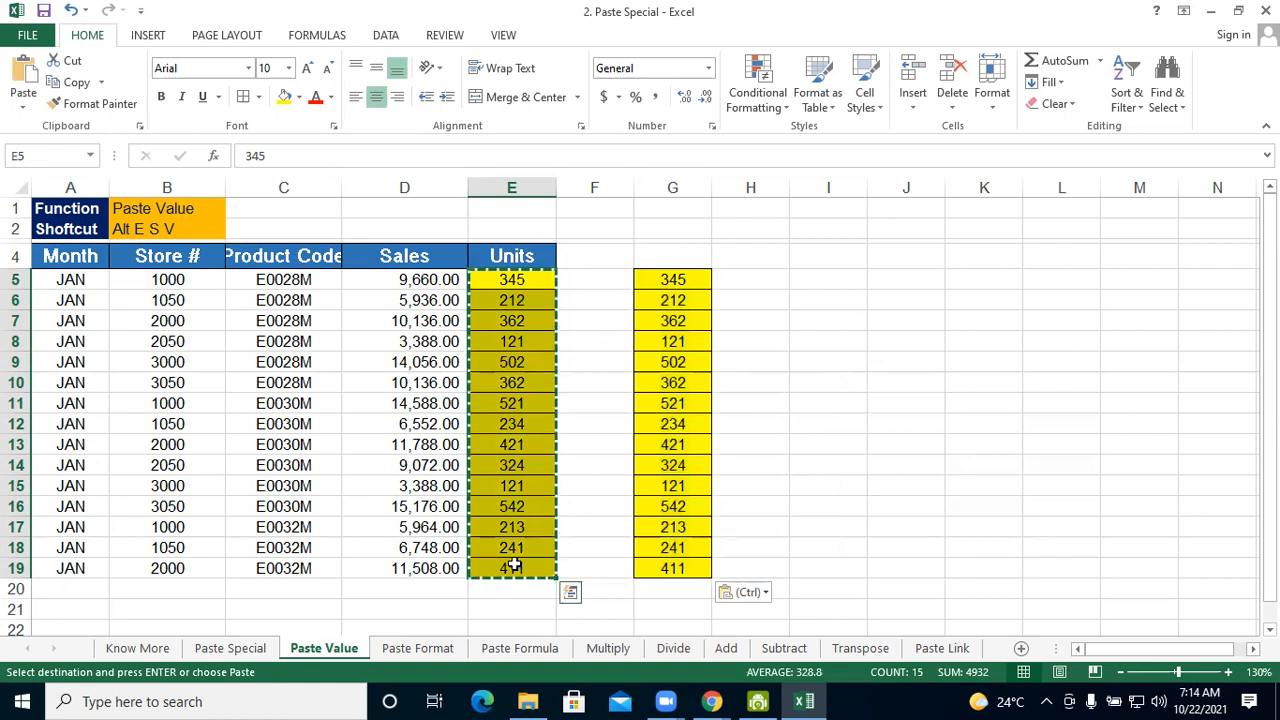
pyautogui.click(831, 277)
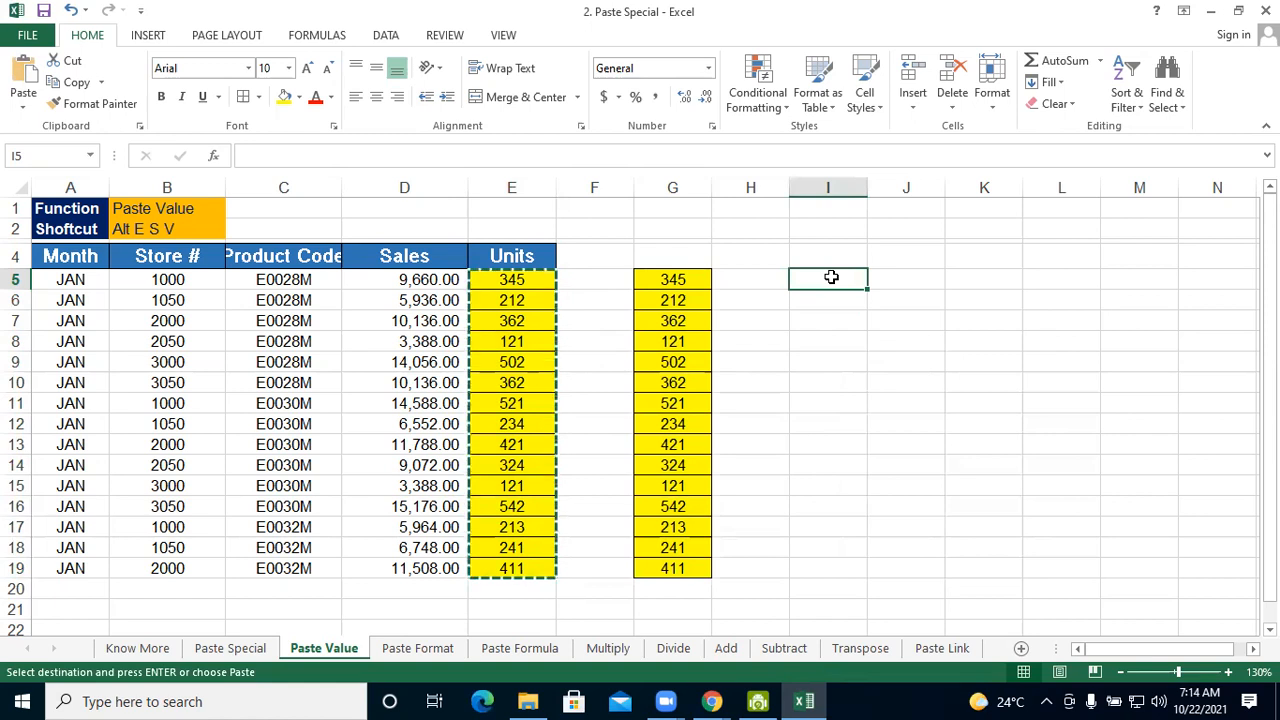
pyautogui.hotkey('alt', 'e')
pyautogui.press('s')
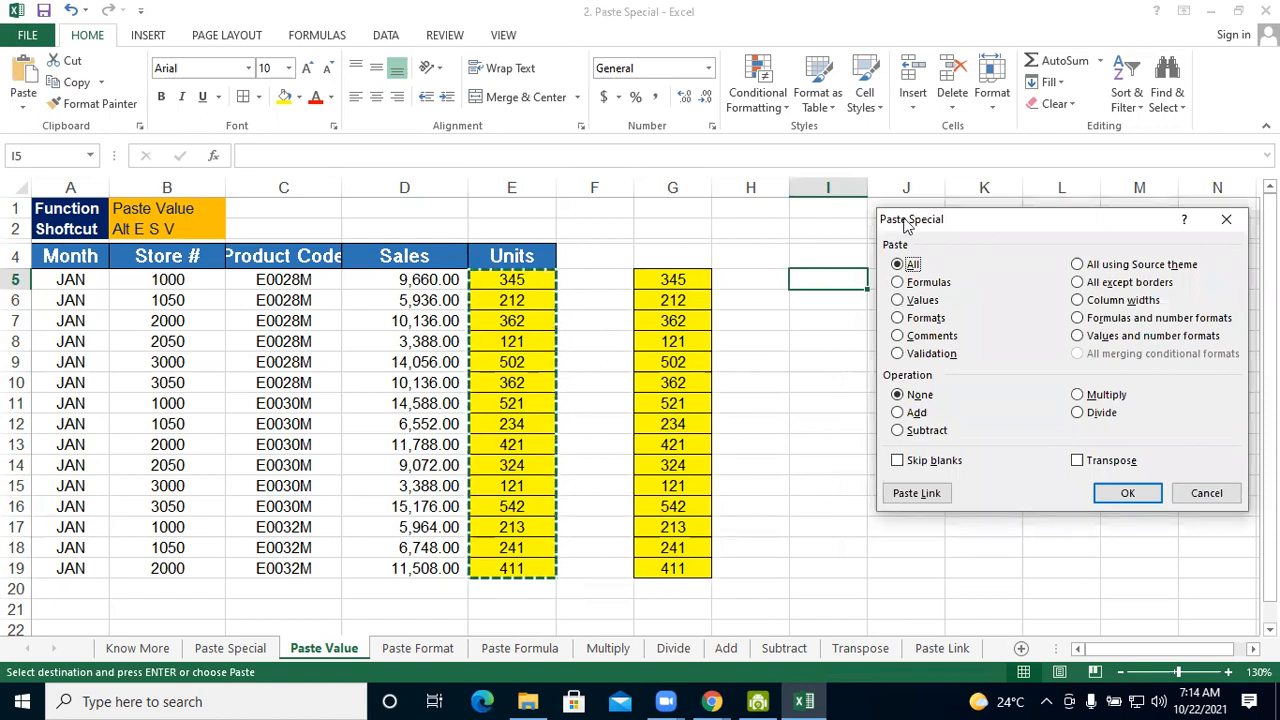
pyautogui.click(916, 303)
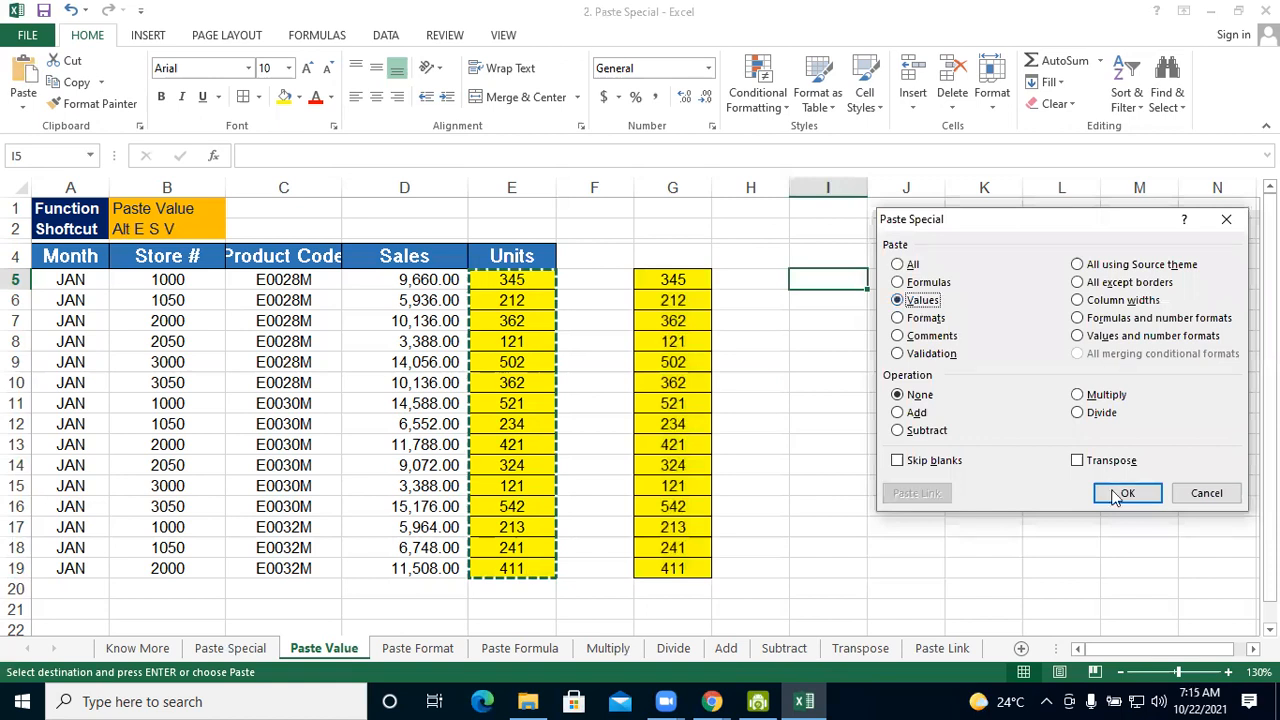
pyautogui.click(1116, 498)
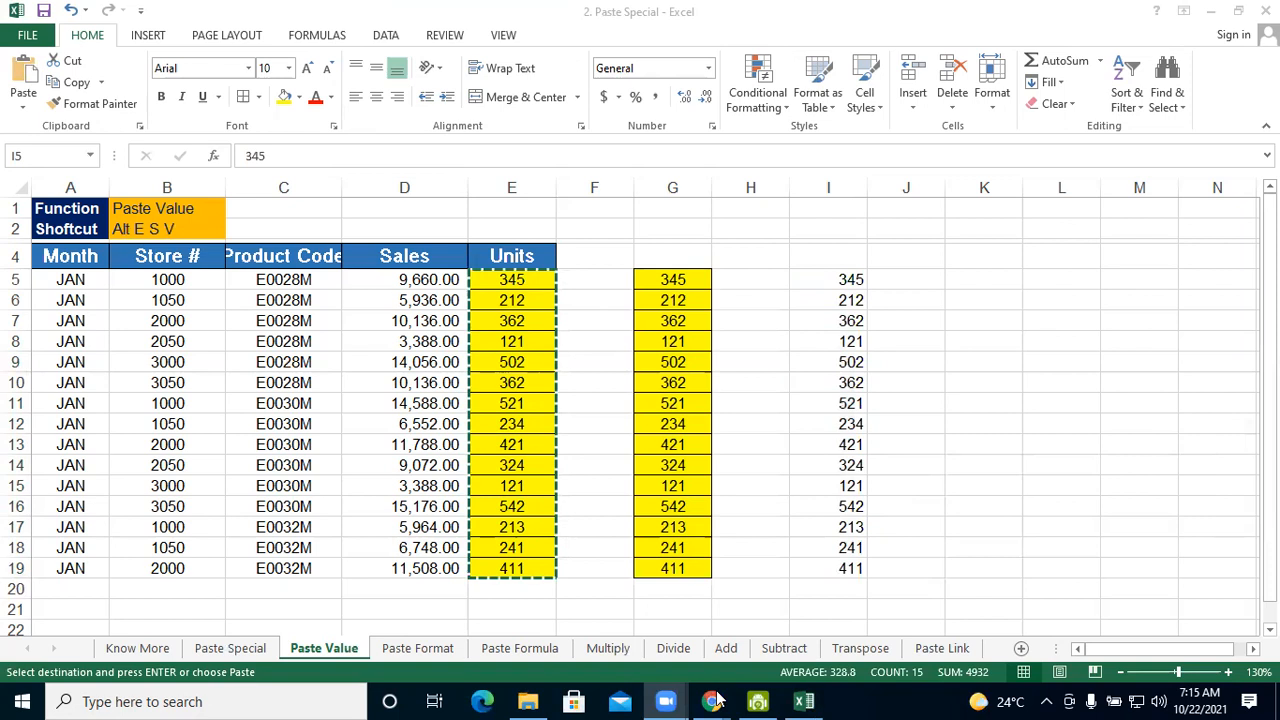
# Switch to Chrome, resume the Paste Special lesson video through the Paste Format demonstration and pause it at about 04:03
pyautogui.moveTo(716, 698)
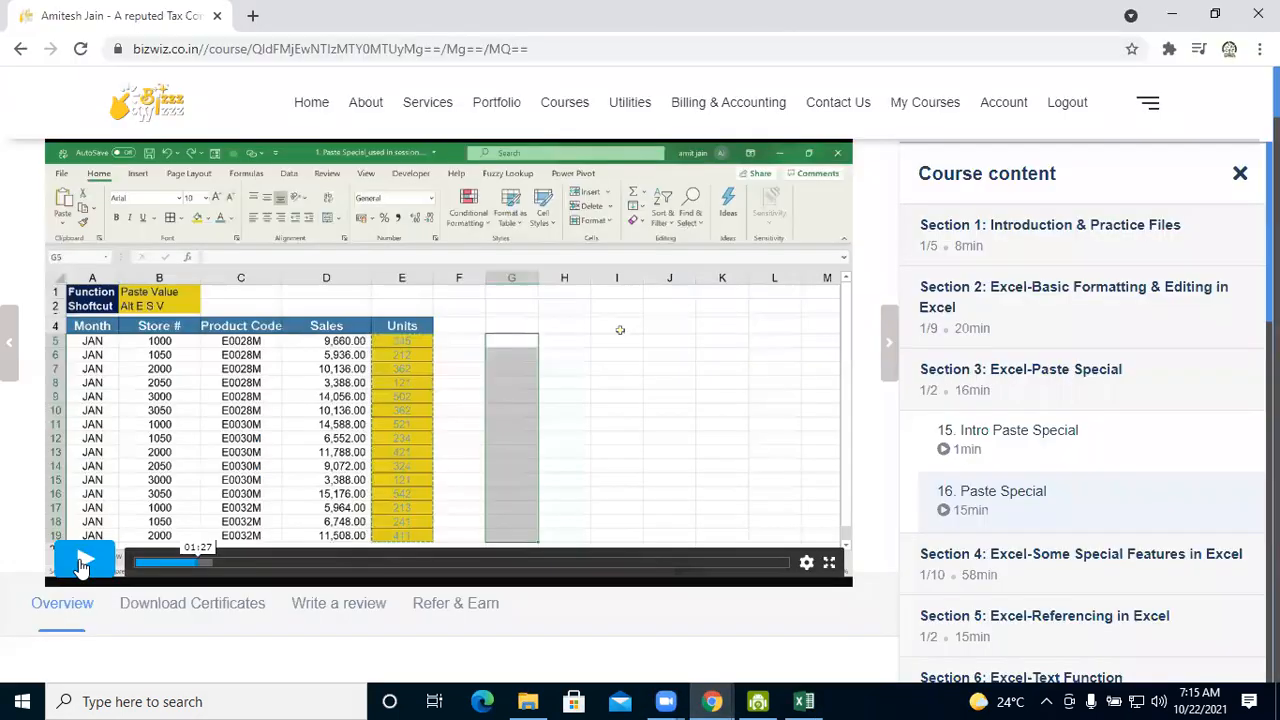
pyautogui.click(81, 568)
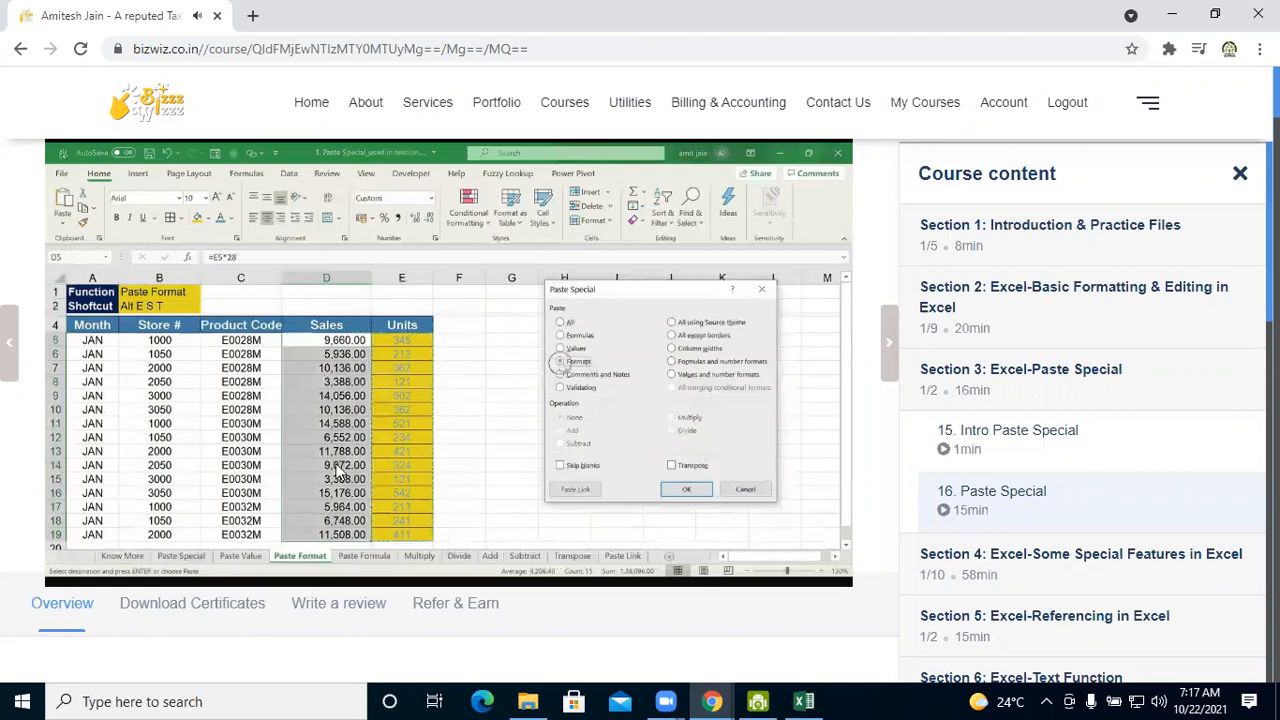
pyautogui.moveTo(106, 539)
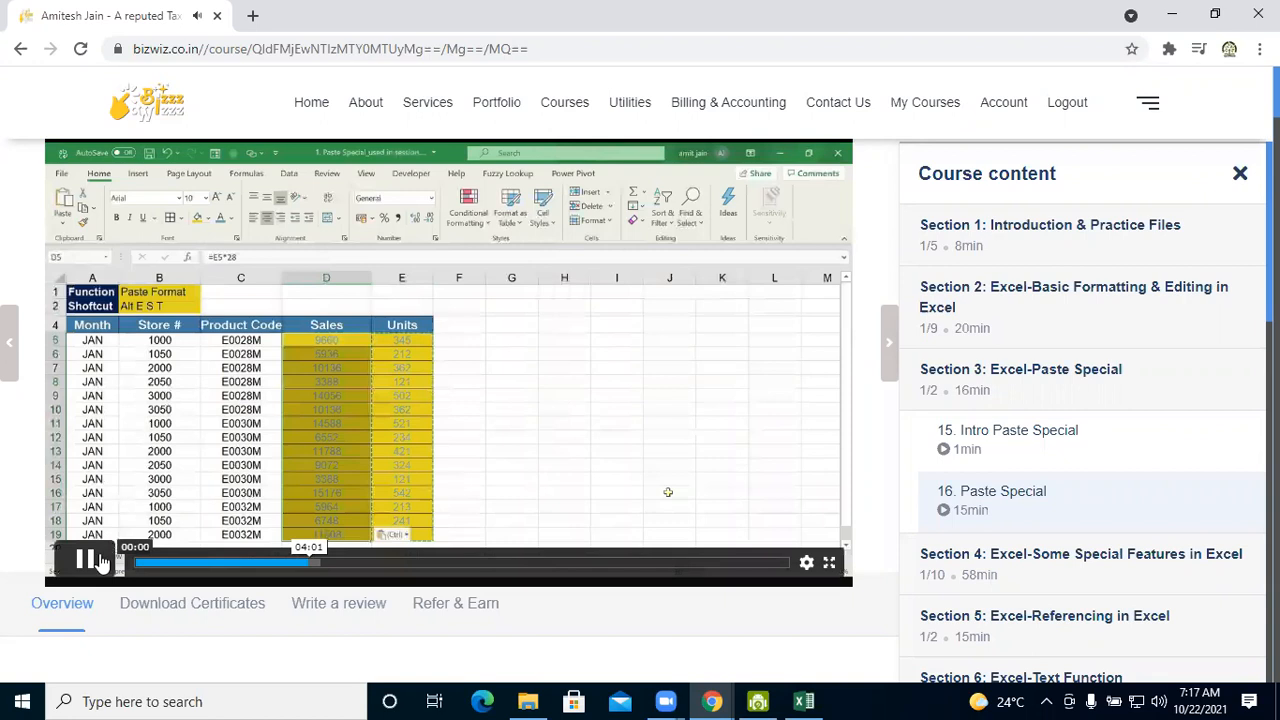
pyautogui.click(97, 562)
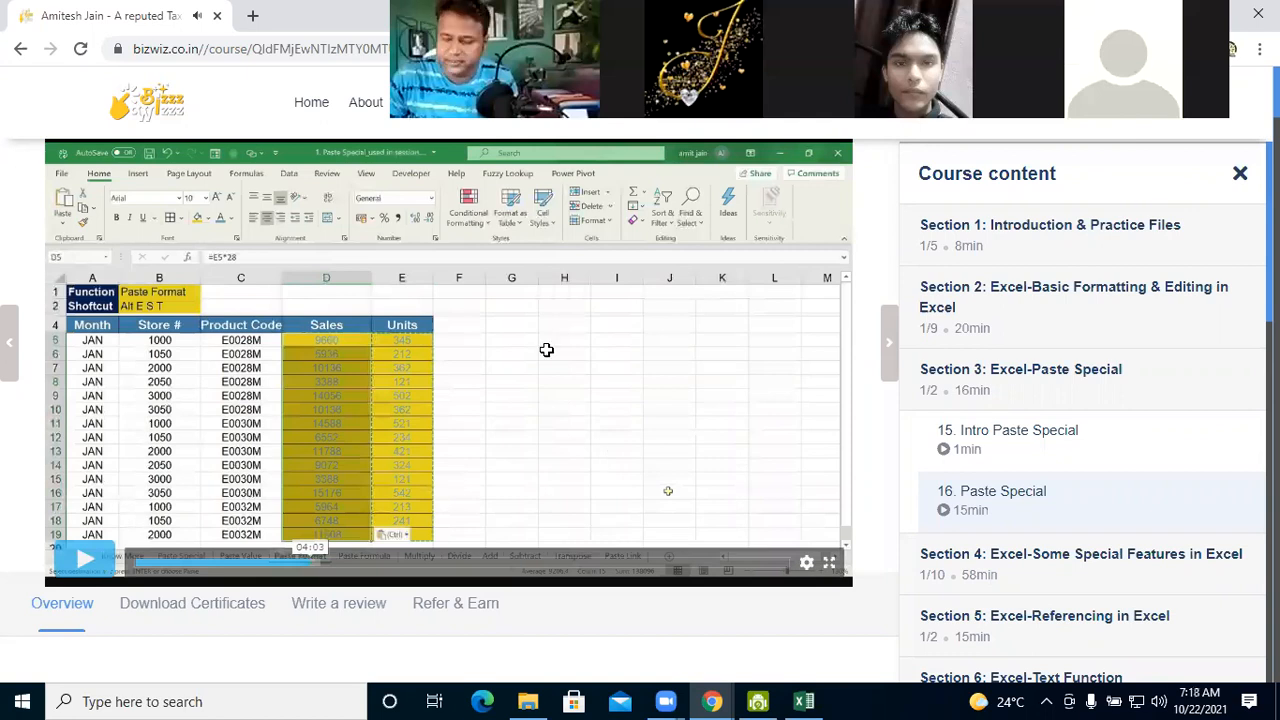
# Switch to Excel, cancel the pending copy and change the font colour of the Units values in E5:E19 to blue
pyautogui.hotkey('alt', 'Tab')
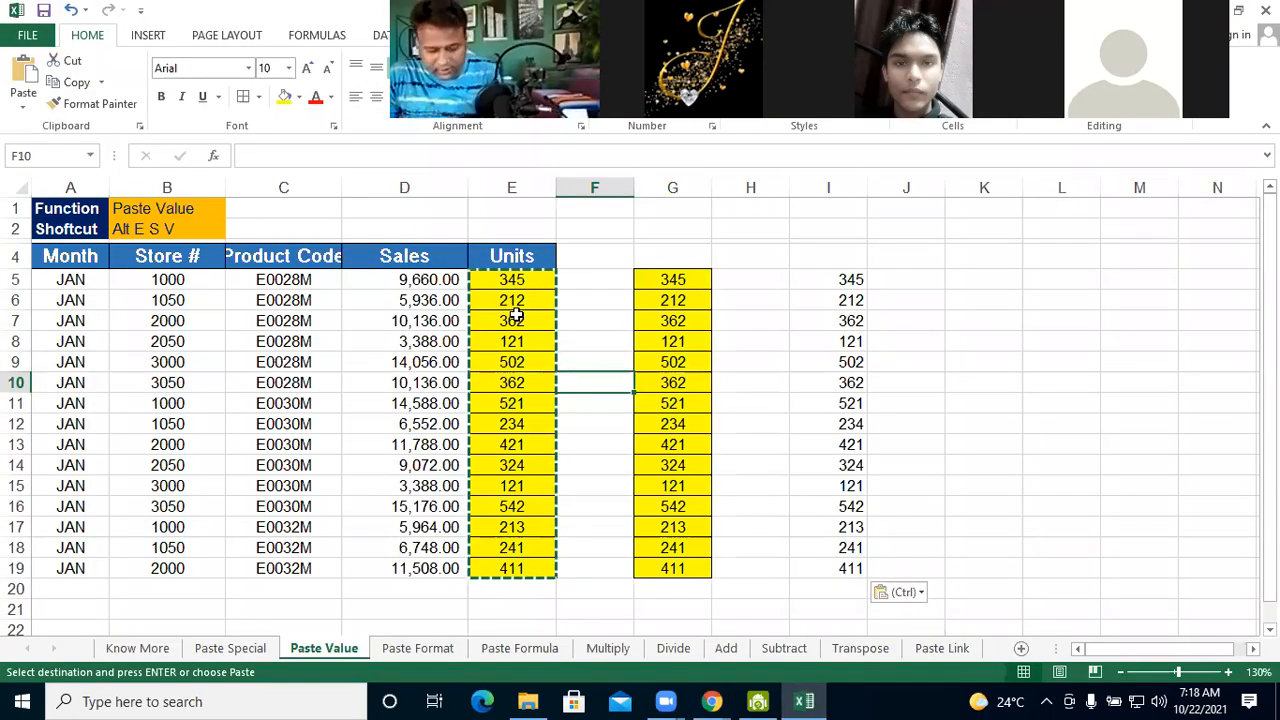
pyautogui.press('Escape')
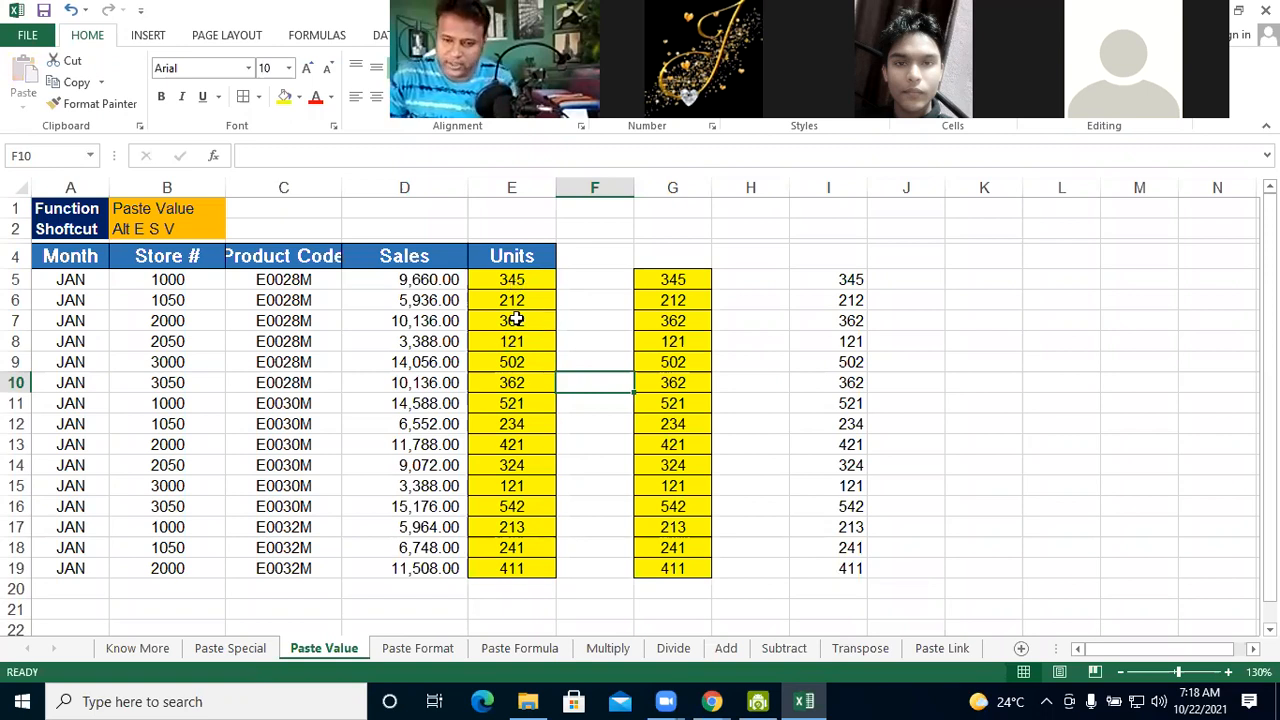
pyautogui.moveTo(511, 280); pyautogui.dragTo(506, 566)
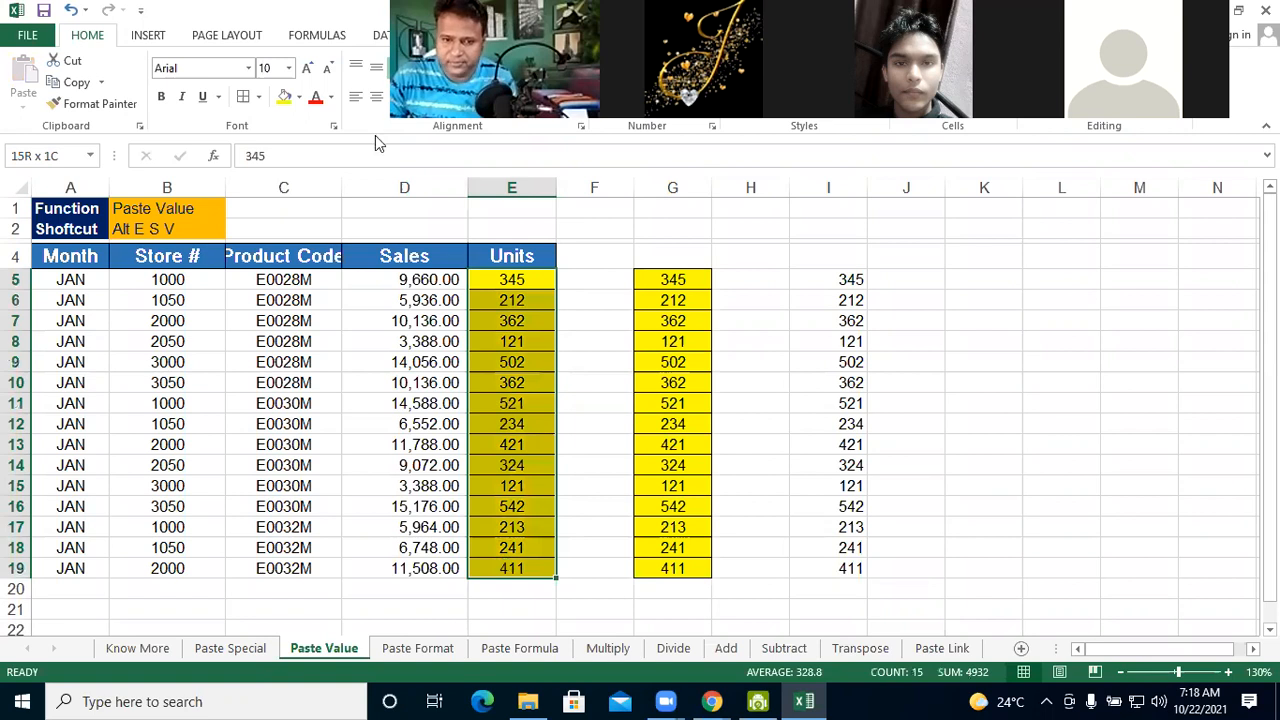
pyautogui.click(331, 97)
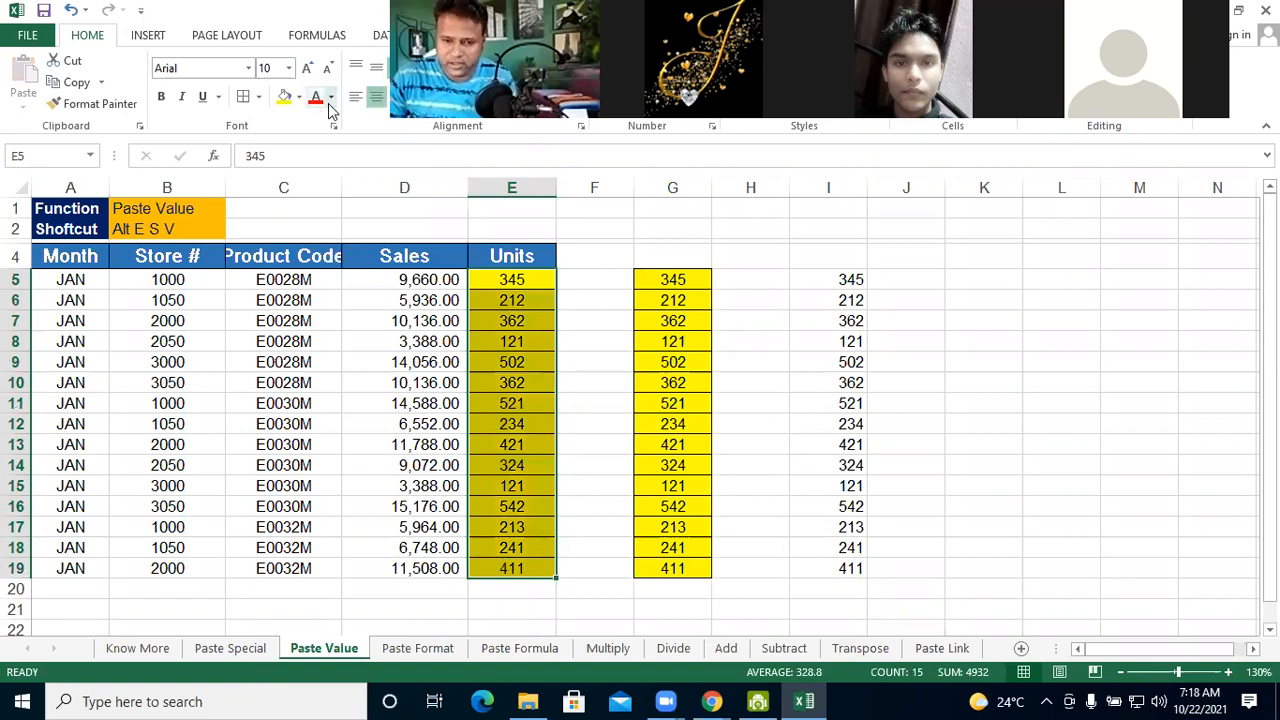
pyautogui.click(580, 232)
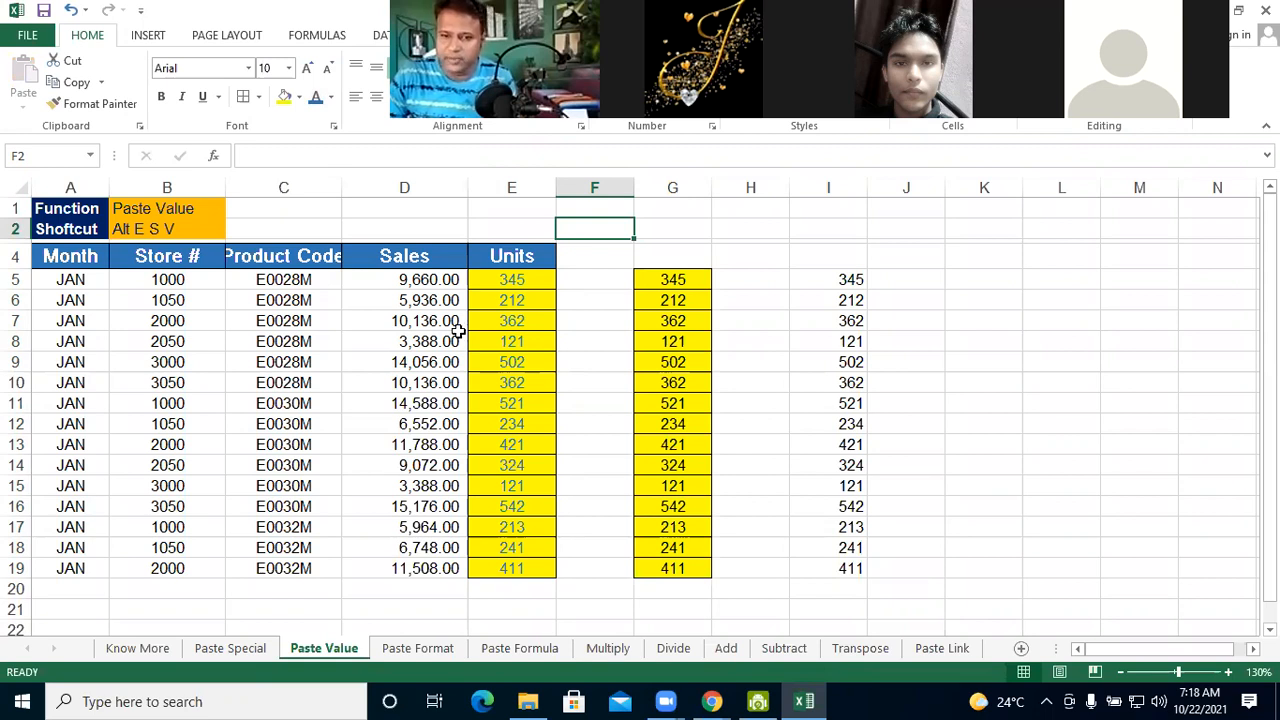
# Copy the Units cells E5:E19 and apply only their formatting to the Sales cells D5:D19, using Paste Special with the Formats option
pyautogui.moveTo(500, 278); pyautogui.dragTo(500, 527)
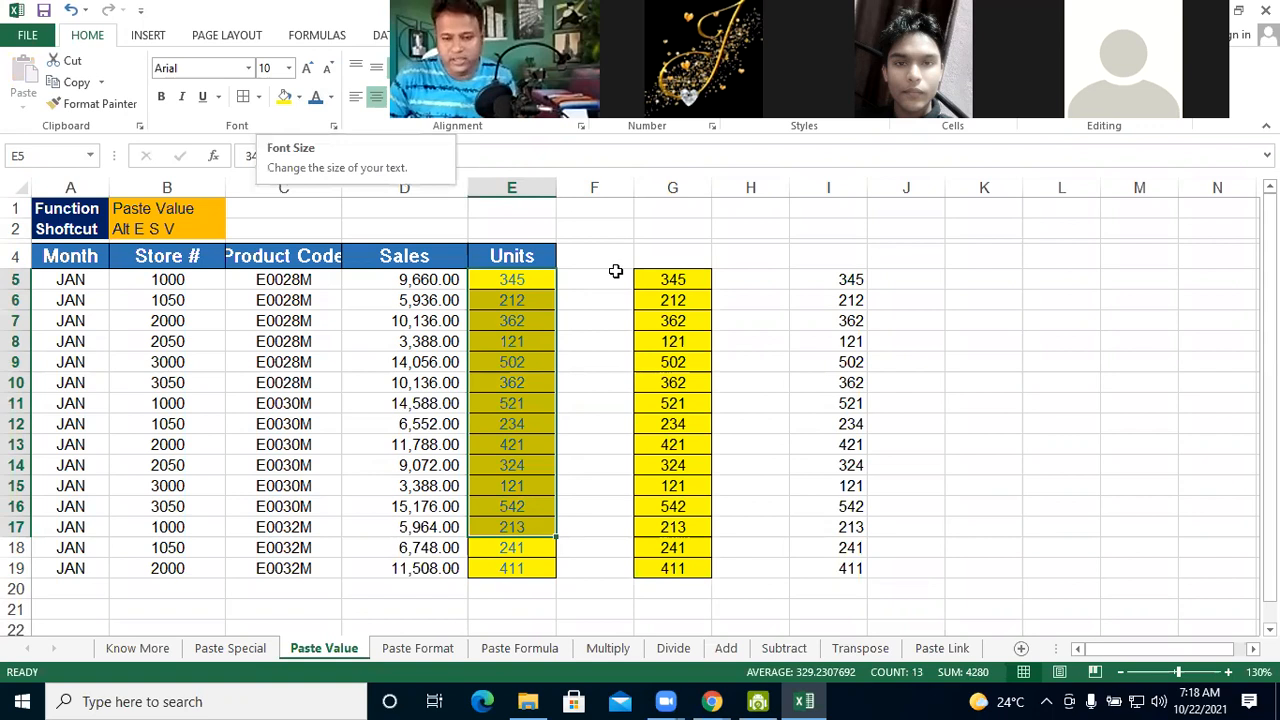
pyautogui.press('Right')
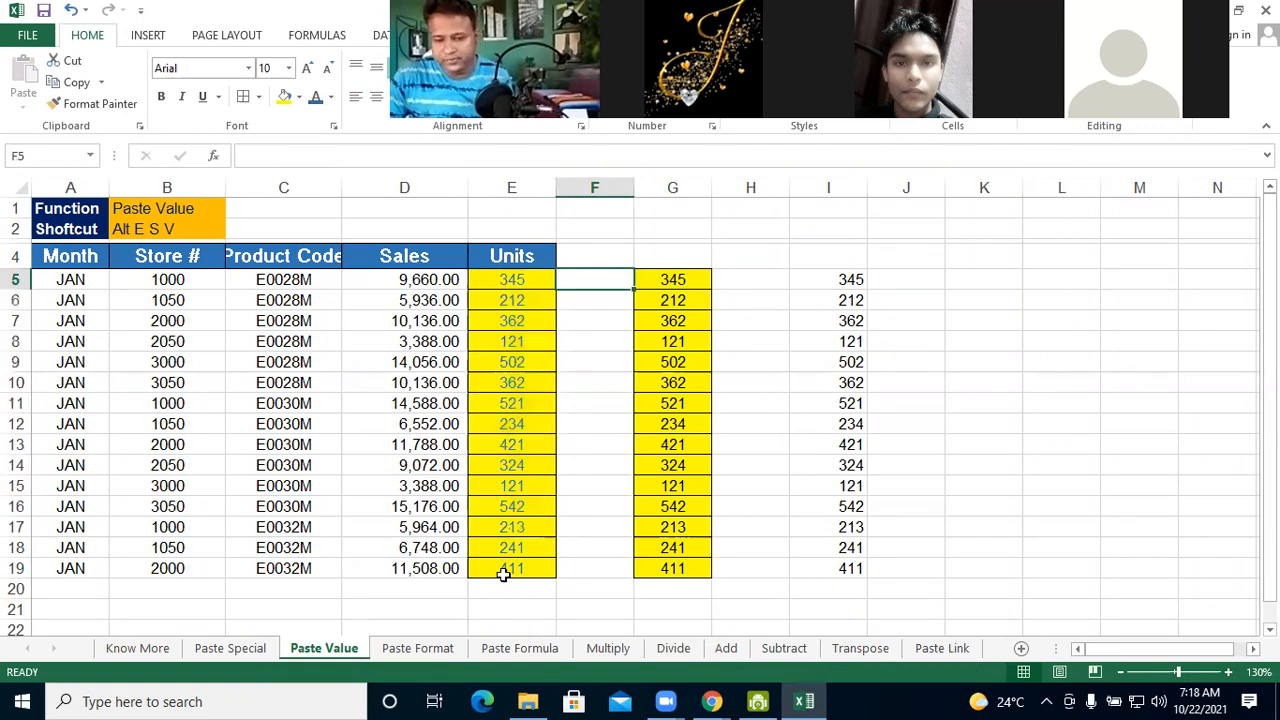
pyautogui.moveTo(511, 280); pyautogui.dragTo(505, 575)
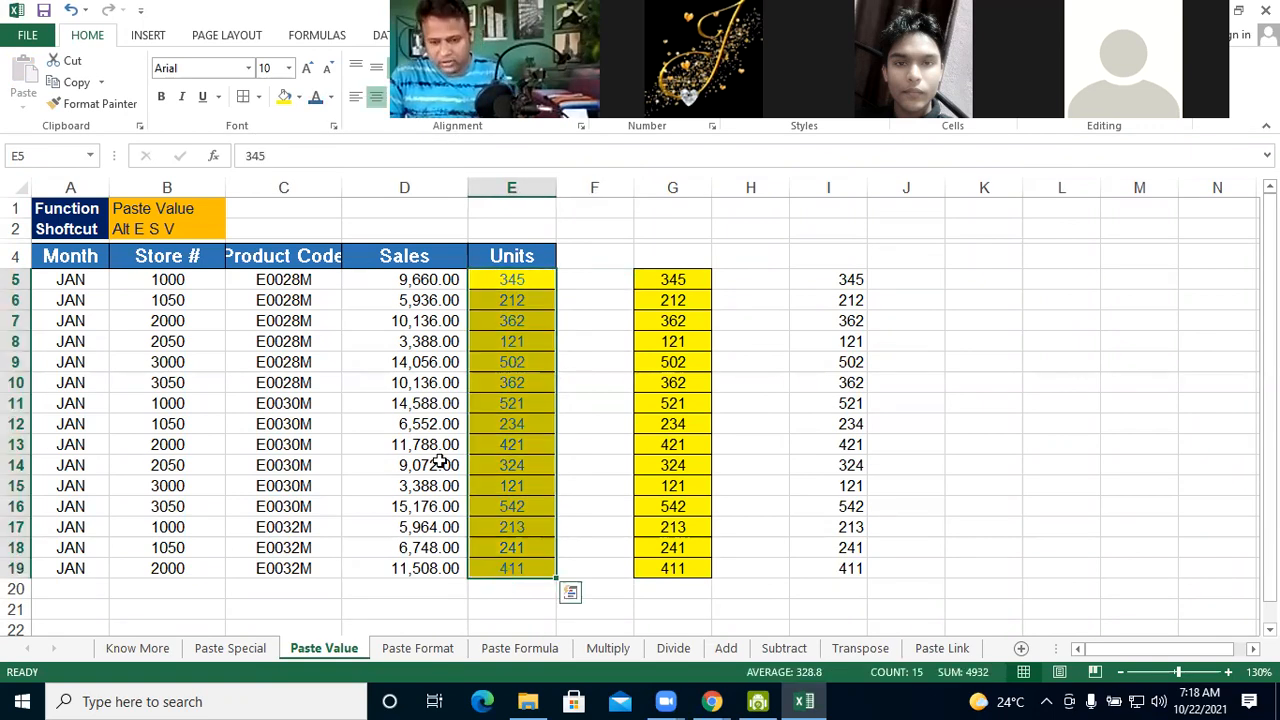
pyautogui.hotkey('ctrl', 'c')
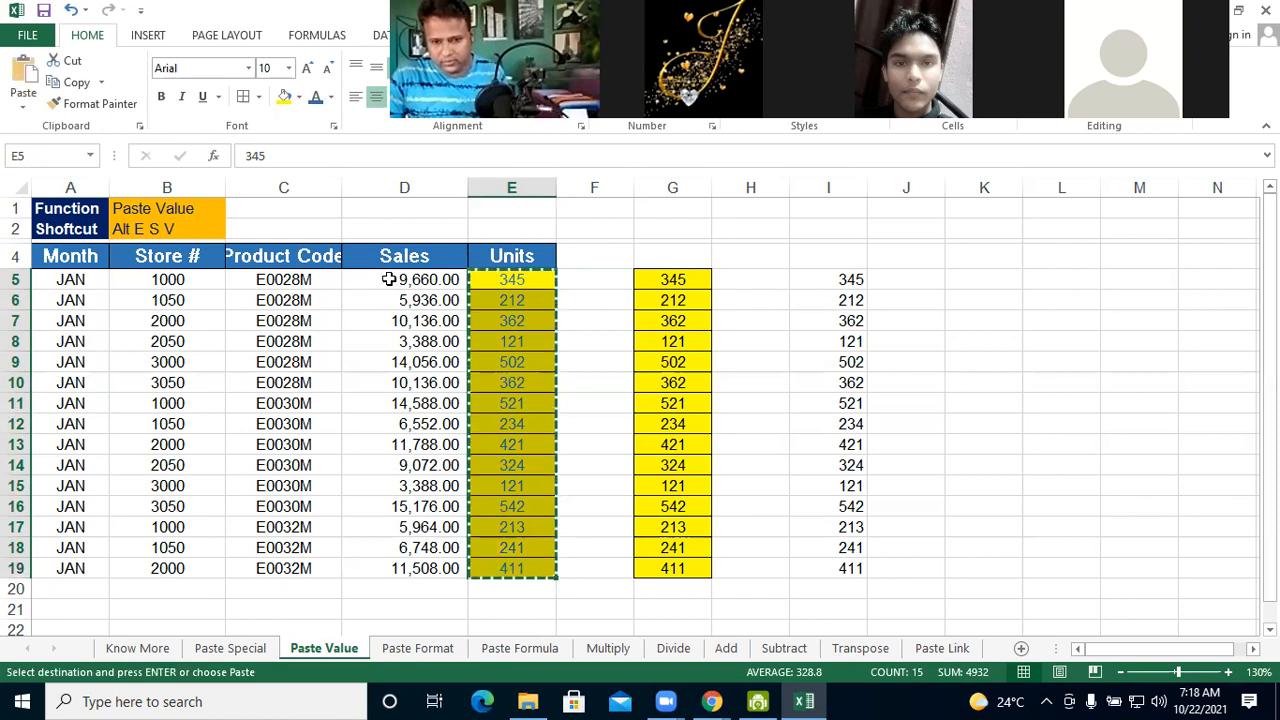
pyautogui.moveTo(389, 280); pyautogui.dragTo(398, 567)
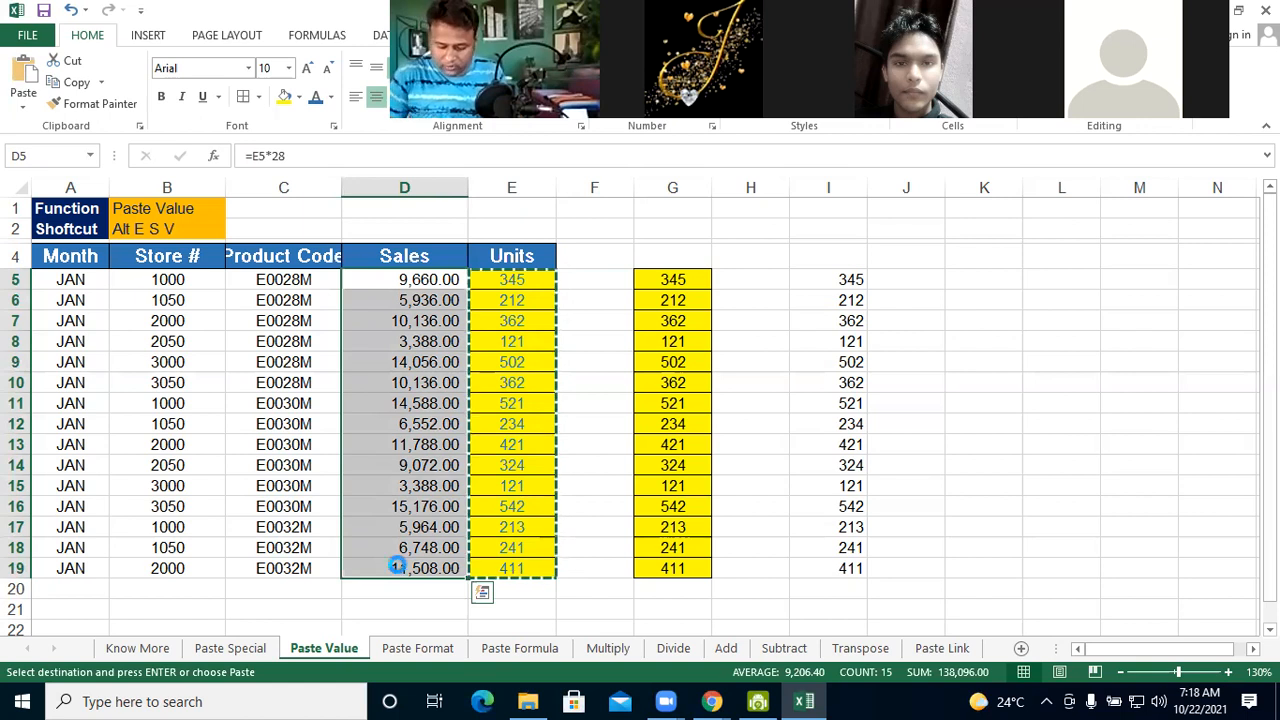
pyautogui.hotkey('alt', 'e')
pyautogui.press('s')
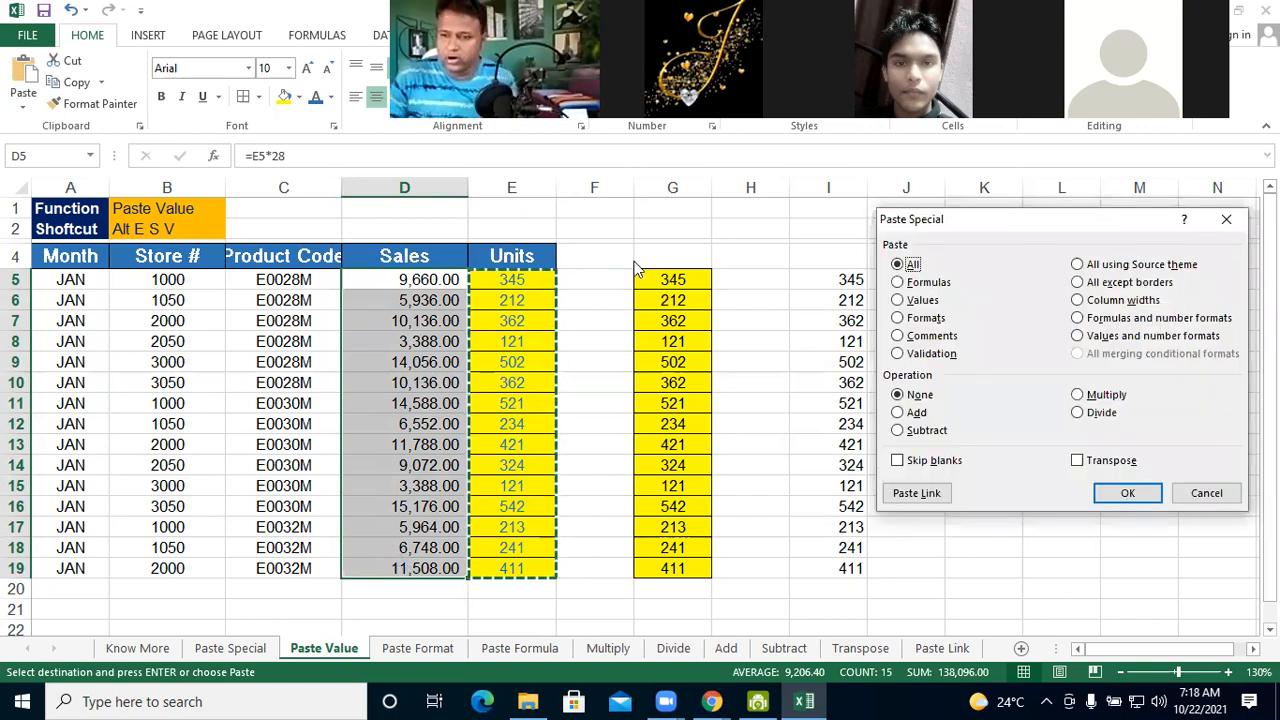
pyautogui.click(898, 318)
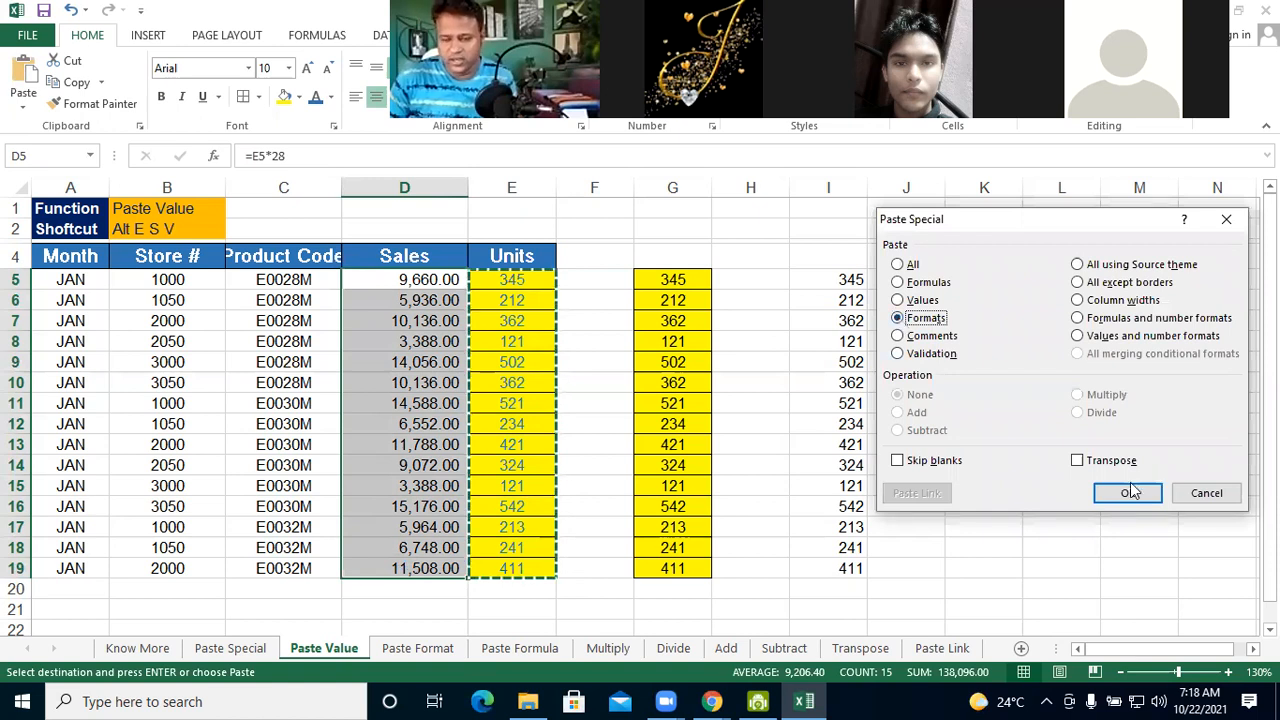
pyautogui.click(1128, 492)
pyautogui.click(1033, 356)
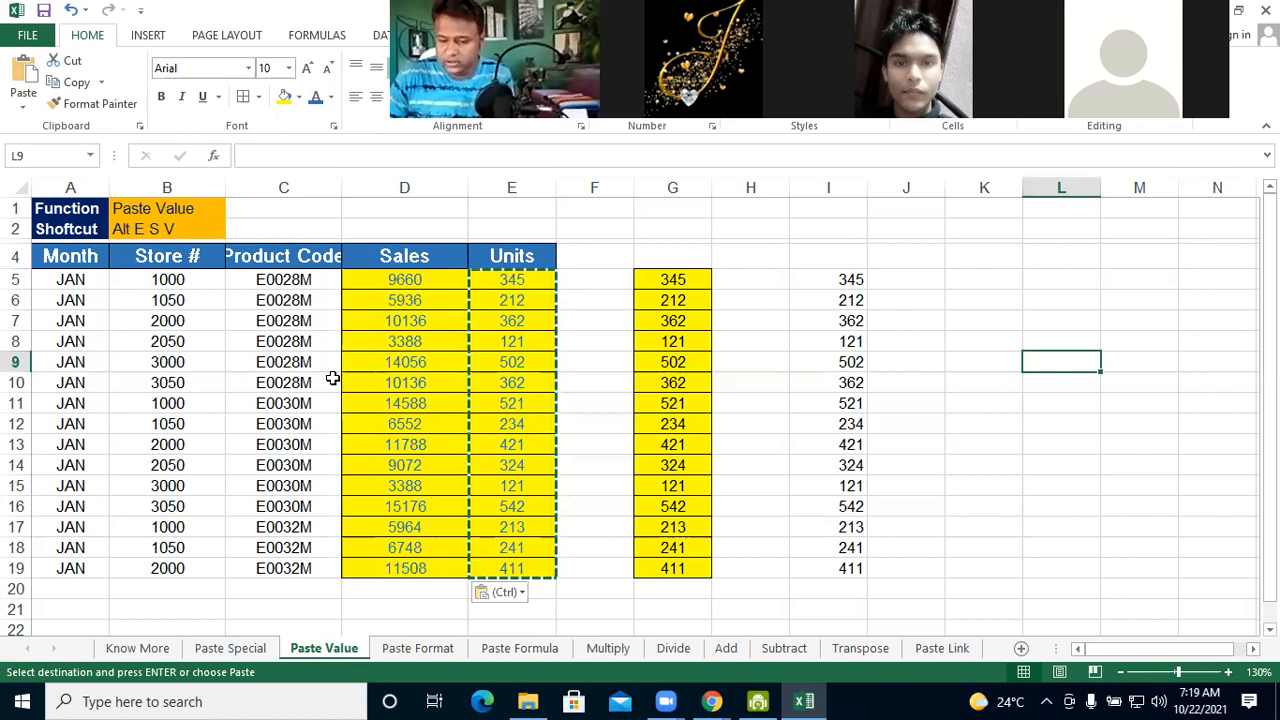
# Switch to the course page in Chrome and watch the Paste Special lesson video on into the Paste Formula demonstration
pyautogui.moveTo(716, 700)
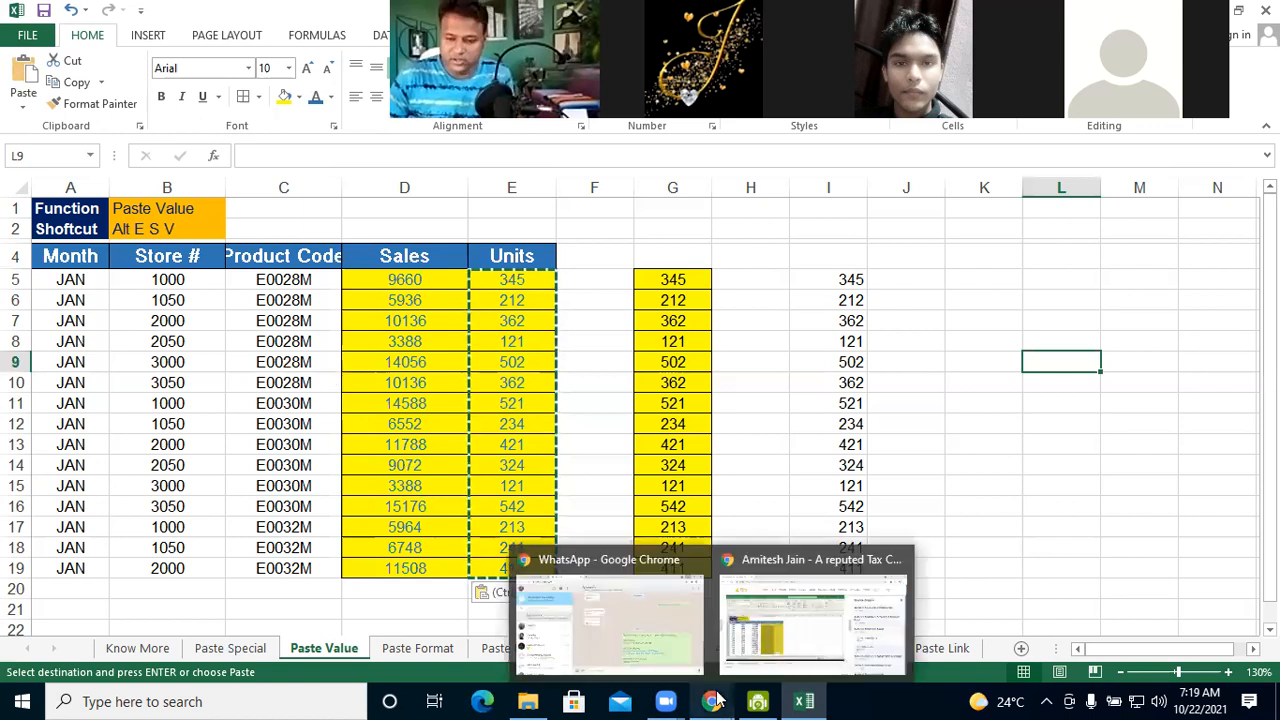
pyautogui.click(716, 700)
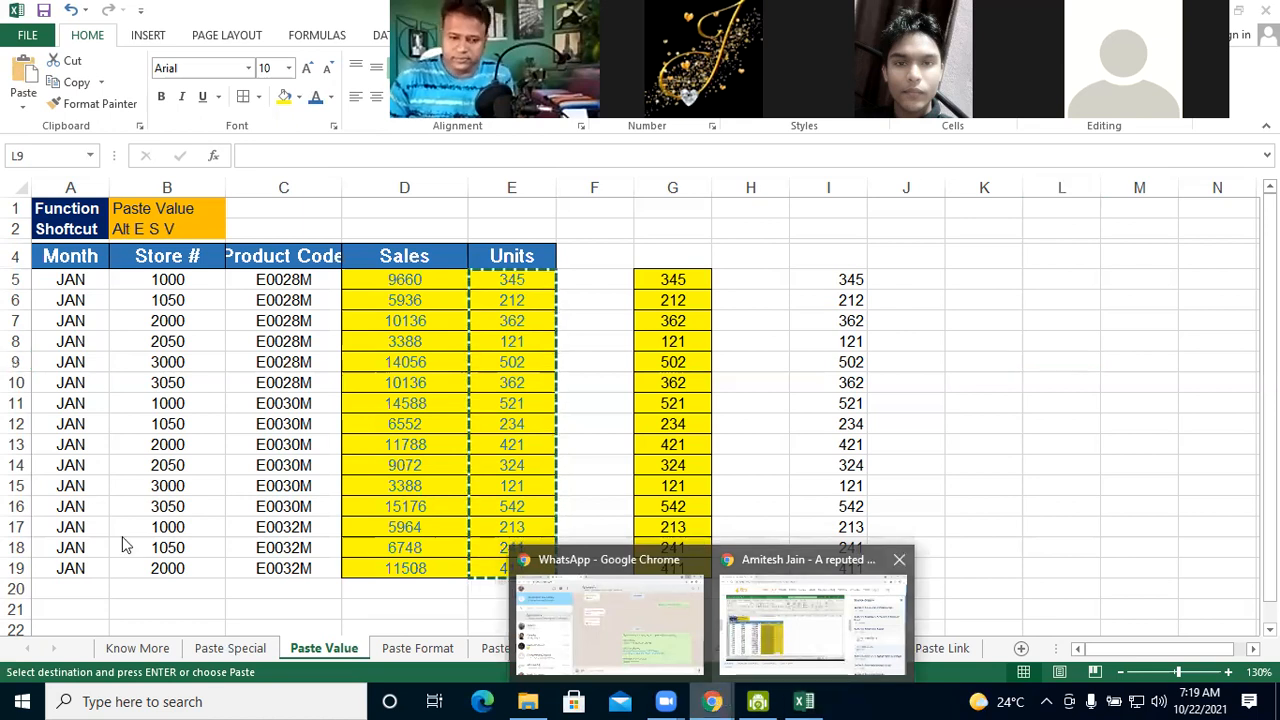
pyautogui.click(770, 650)
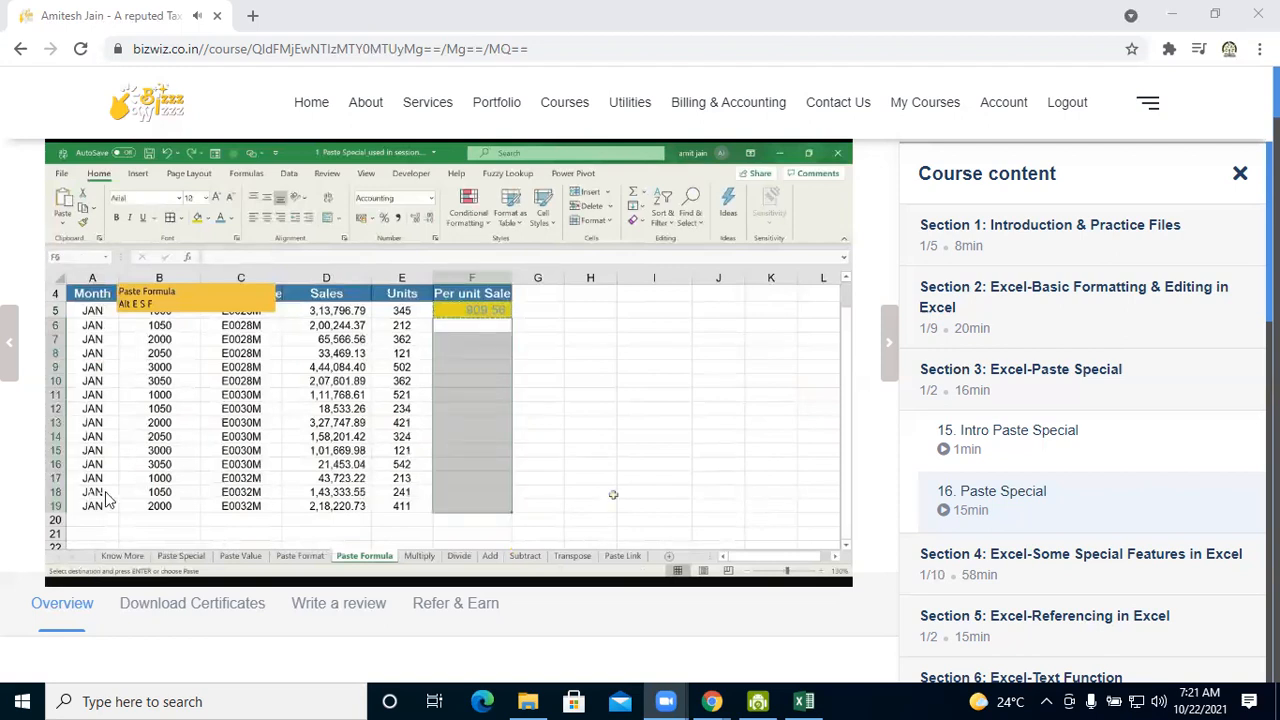
# Switch back to Excel, go to the Paste Formula sheet and examine the Sales formula in D5 without changing it
pyautogui.click(795, 698)
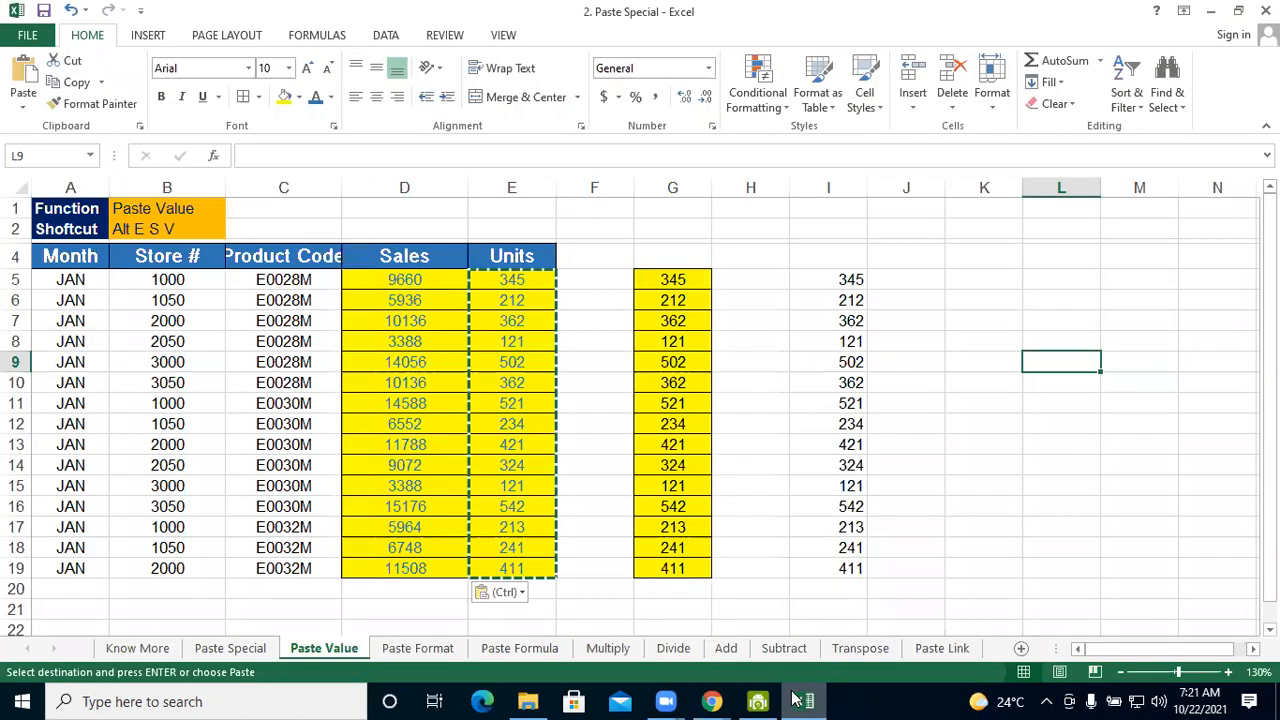
pyautogui.click(520, 649)
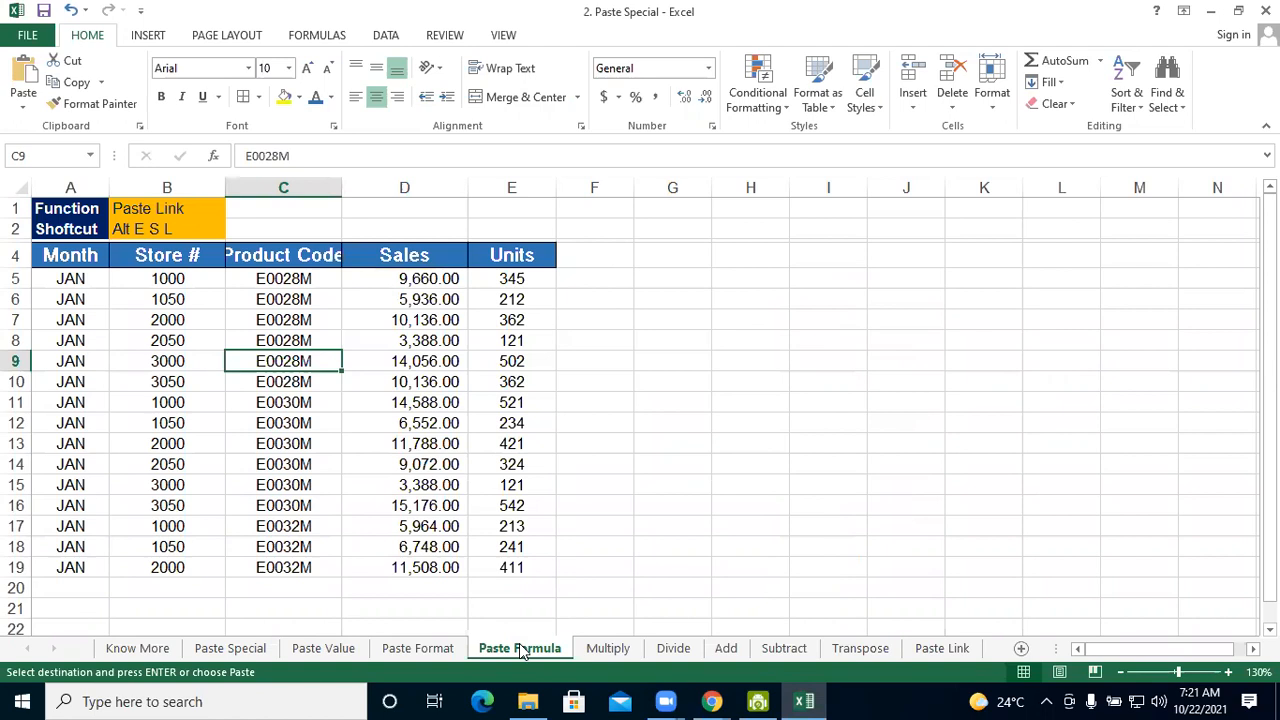
pyautogui.click(426, 272)
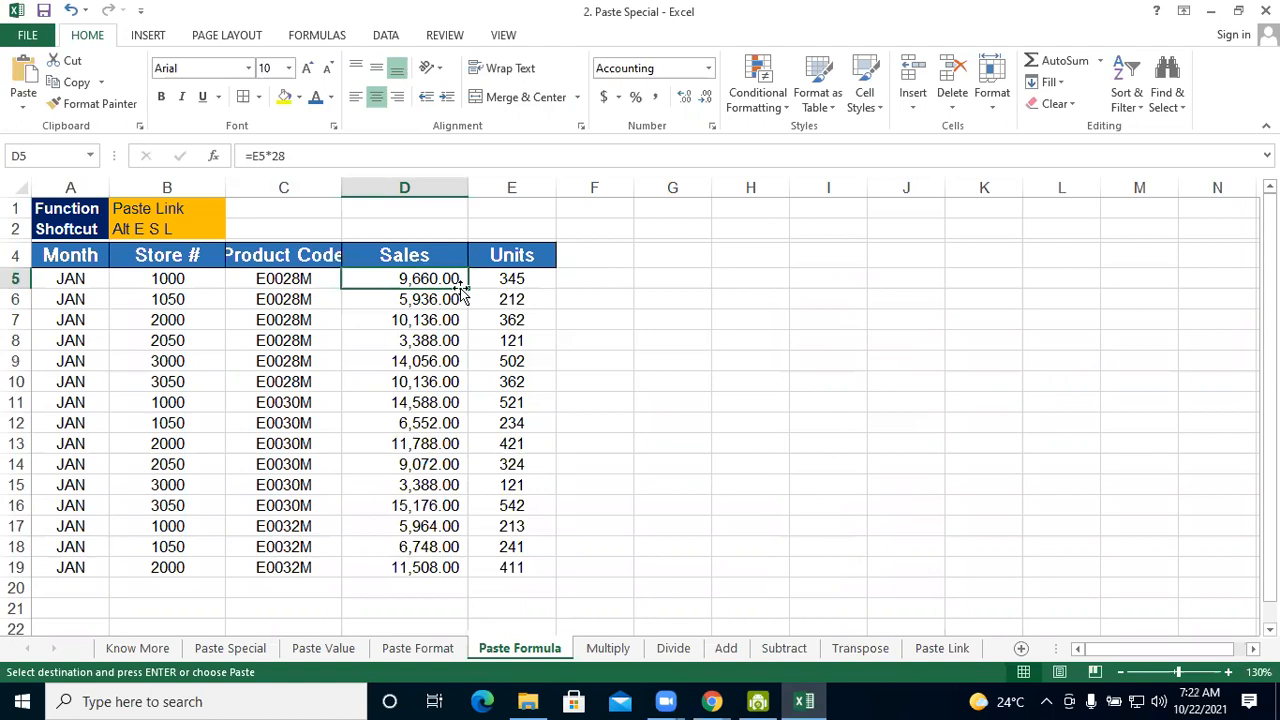
pyautogui.click(568, 280)
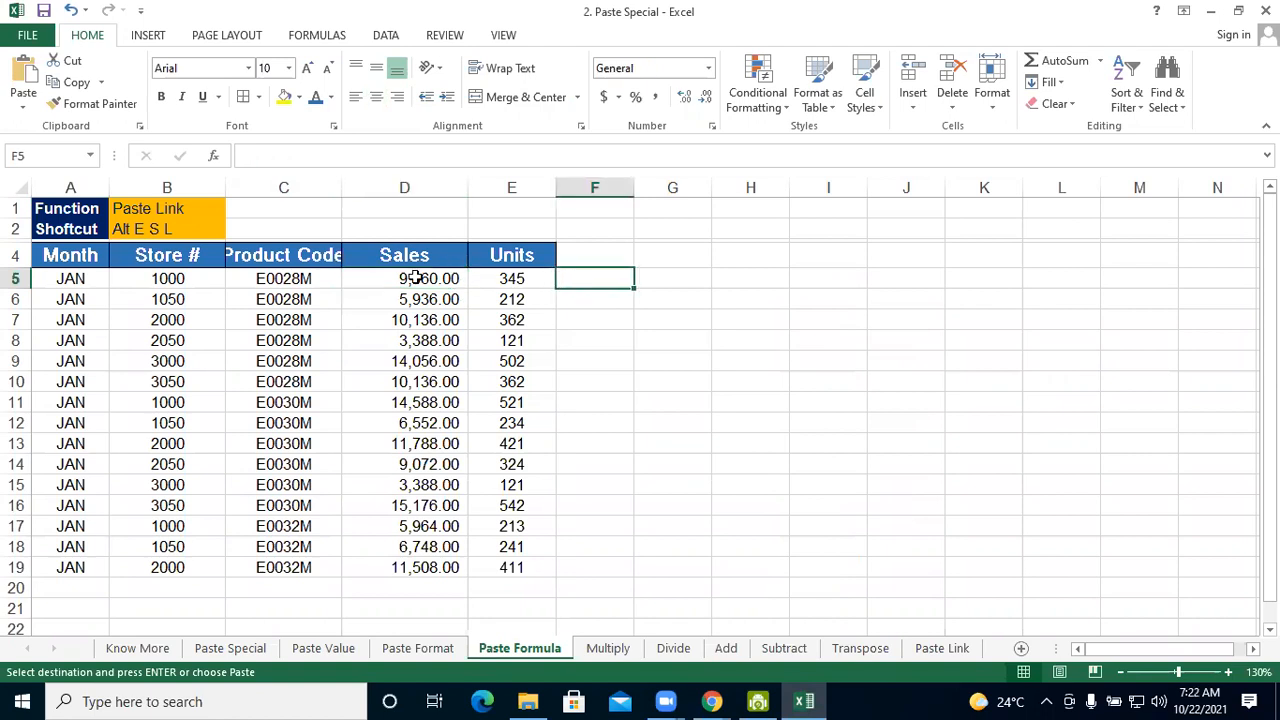
pyautogui.click(387, 278)
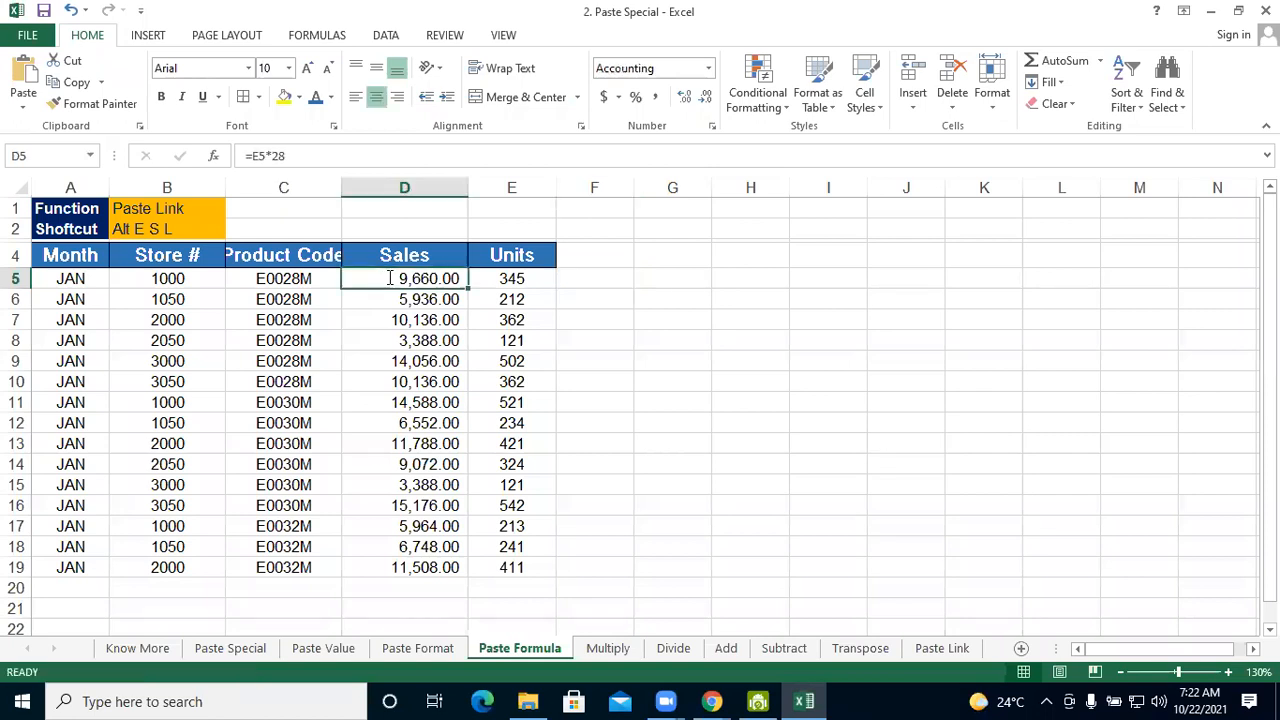
pyautogui.doubleClick(386, 279)
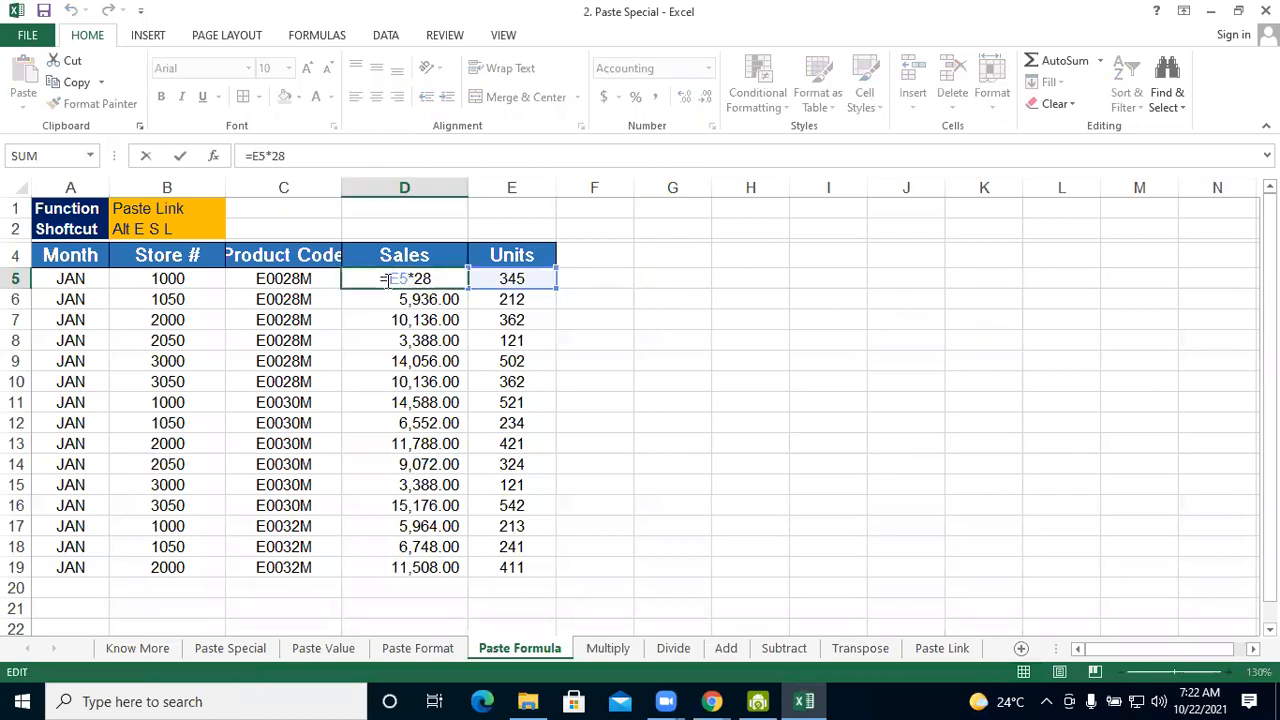
pyautogui.click(705, 356)
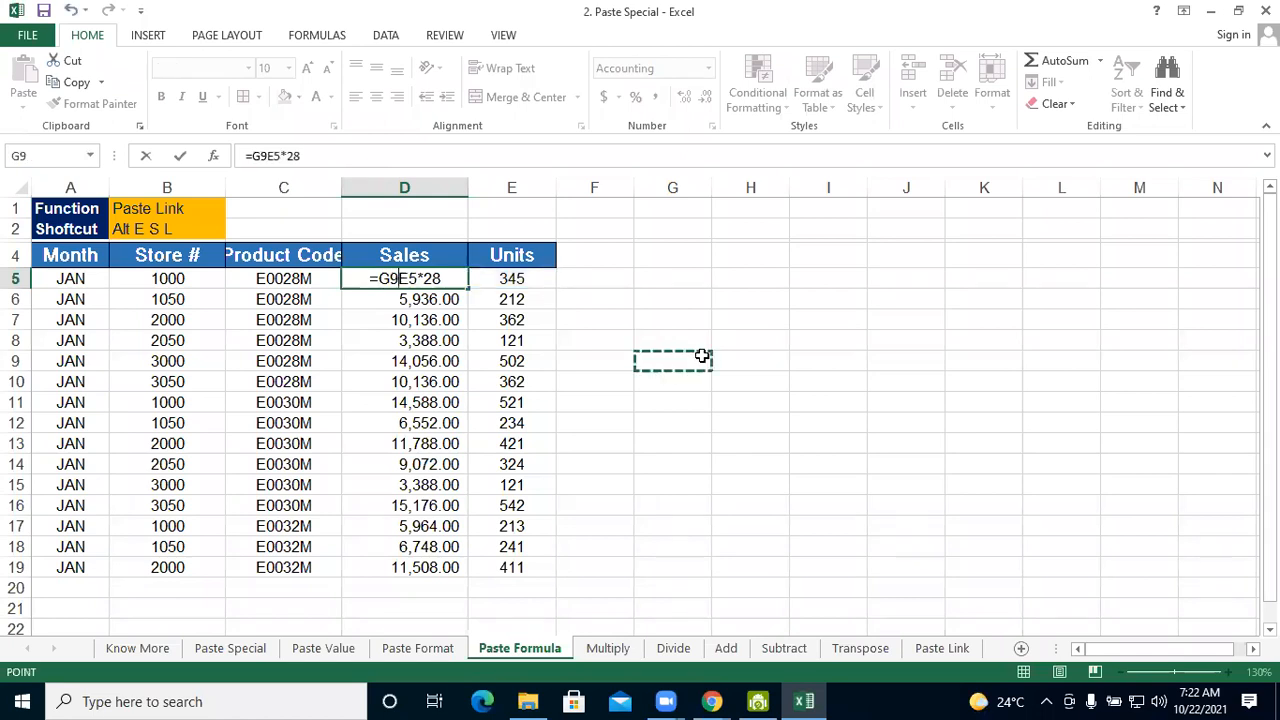
pyautogui.press('Escape')
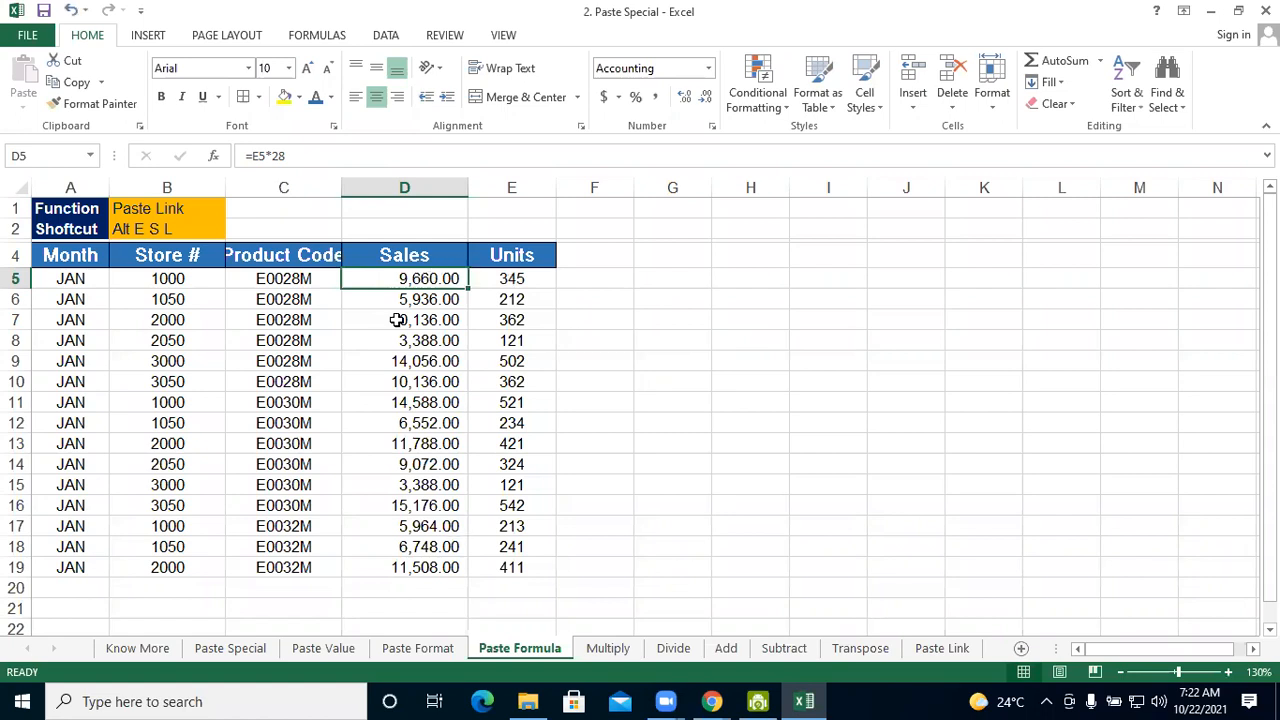
# Add the header TOTAL SALES in F4 and auto-fit the width of column F to it
pyautogui.click(586, 255)
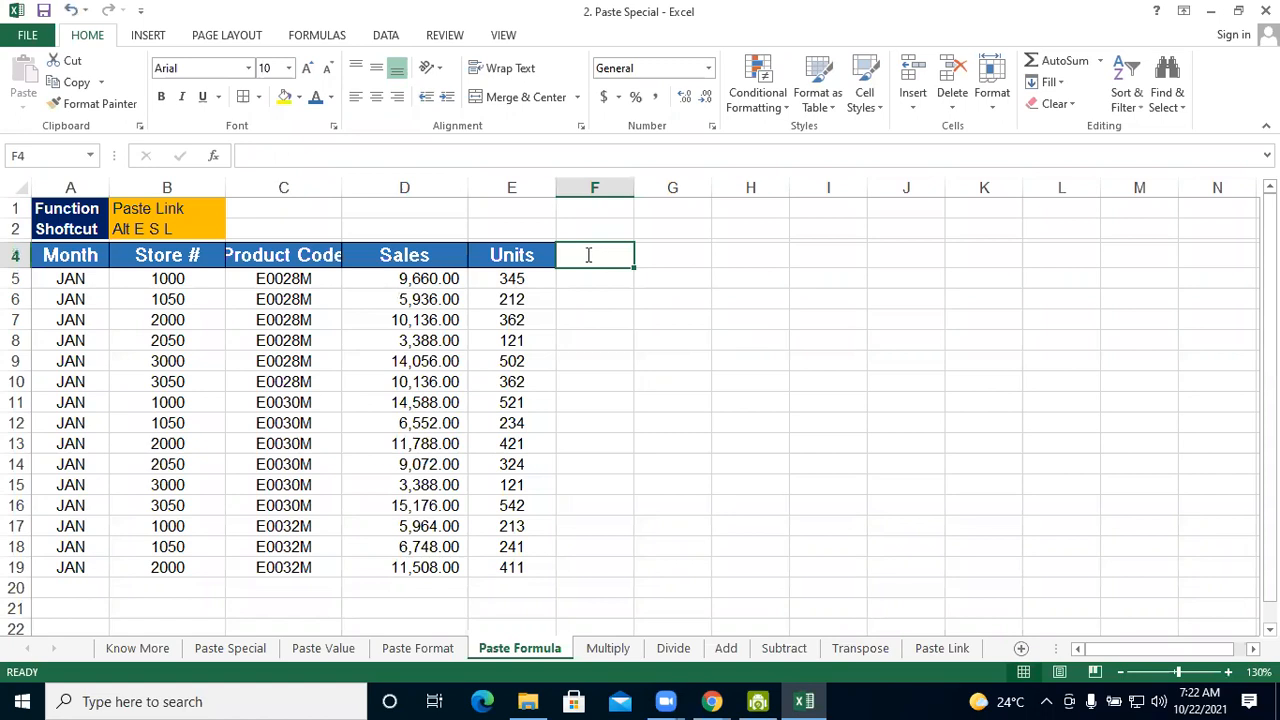
pyautogui.write('TOT')
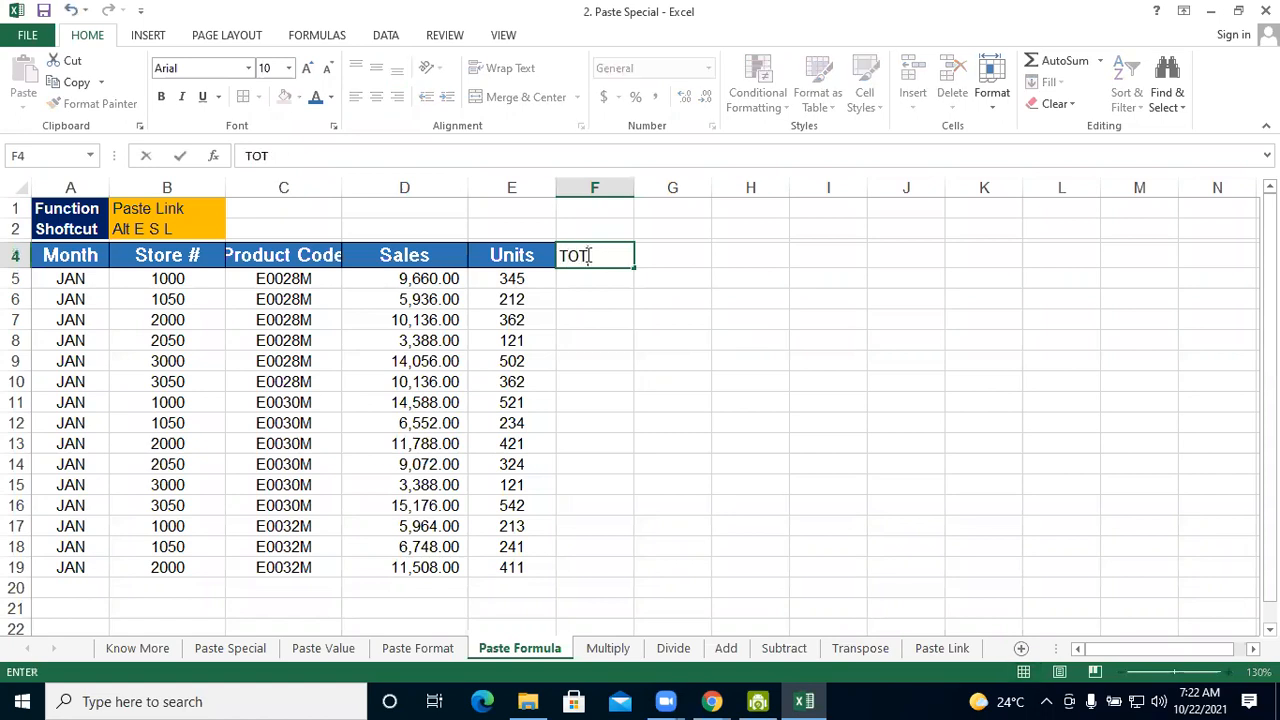
pyautogui.write('AL SALE')
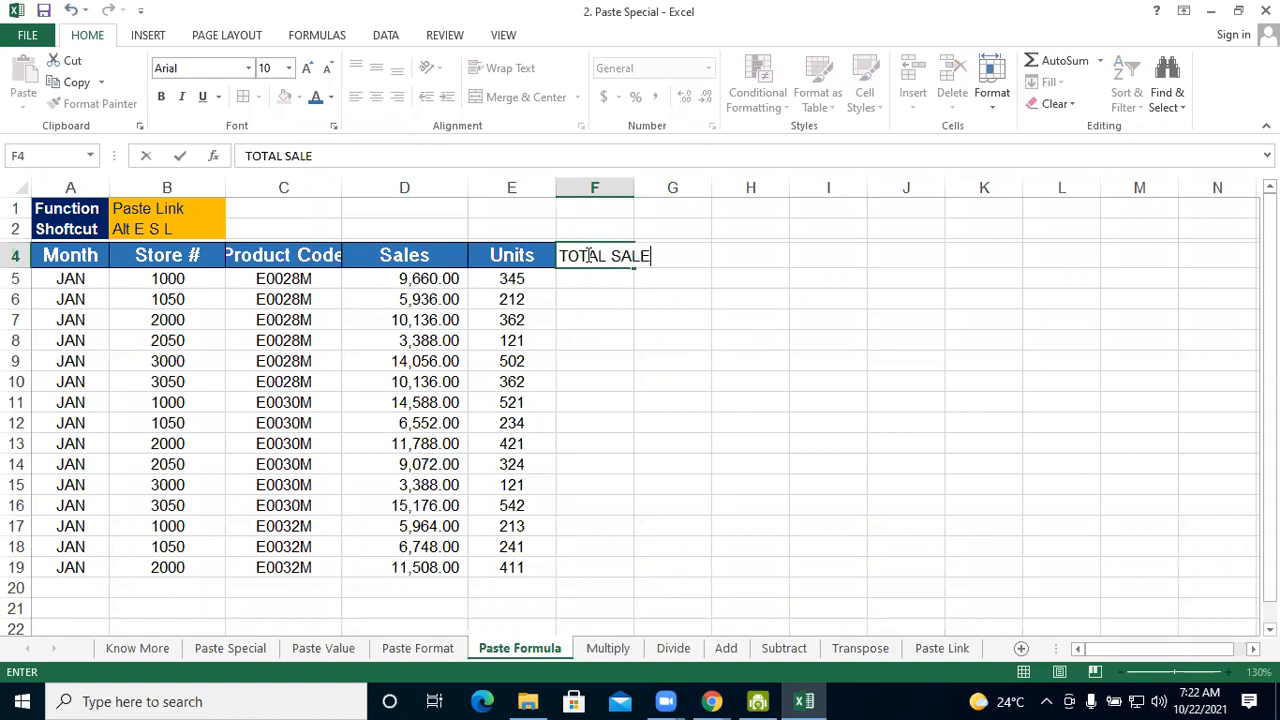
pyautogui.write('S')
pyautogui.press('Return')
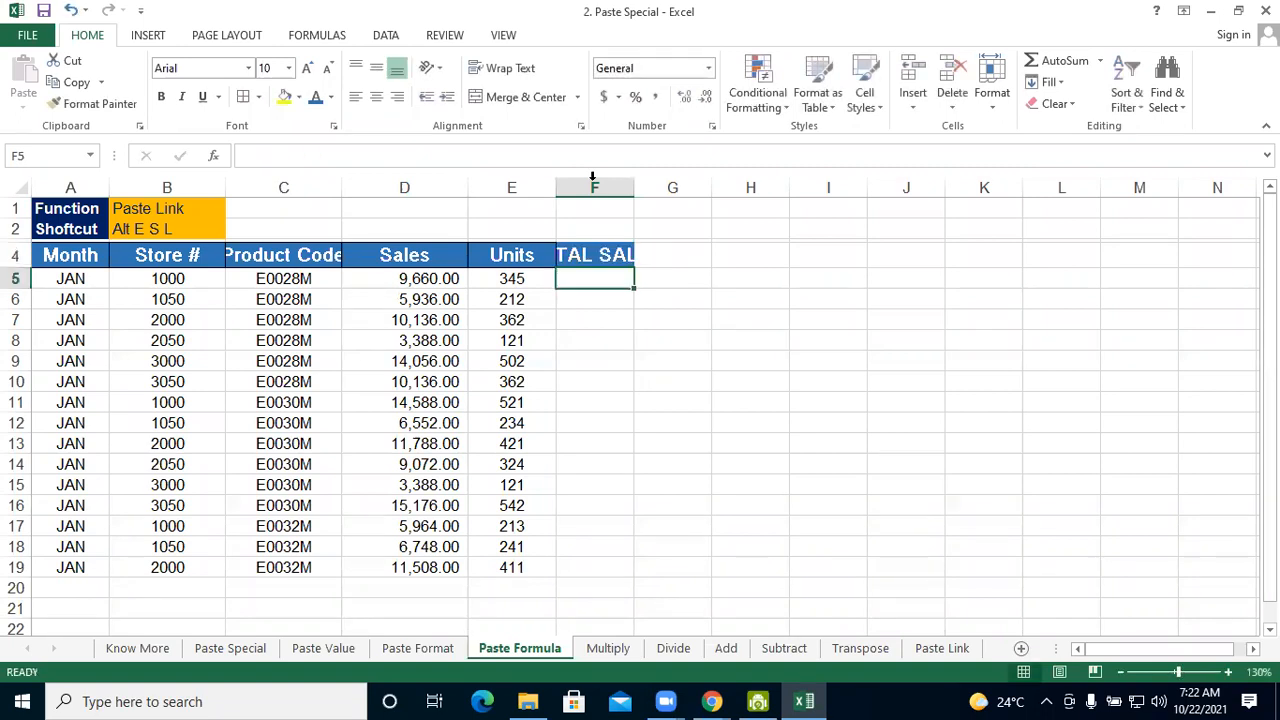
pyautogui.doubleClick(639, 186)
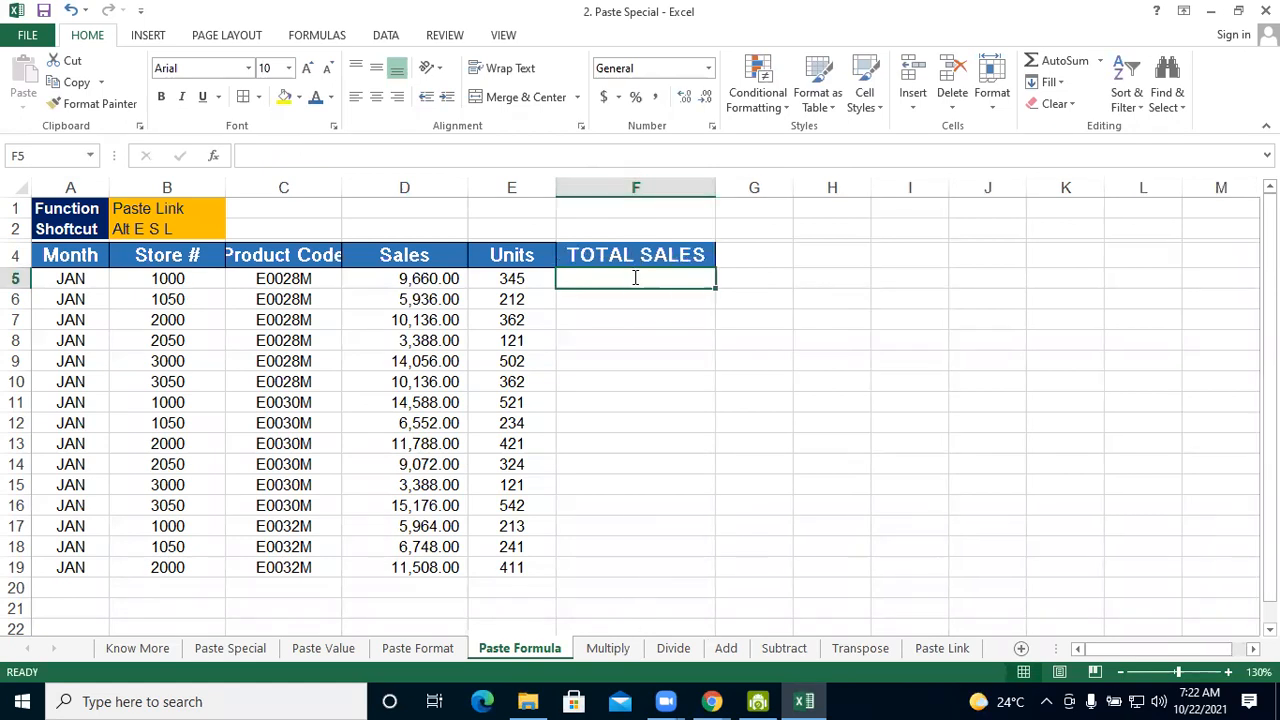
# Calculate the first total sales value in F5 with the formula =D5*E5 and select that cell
pyautogui.write('=')
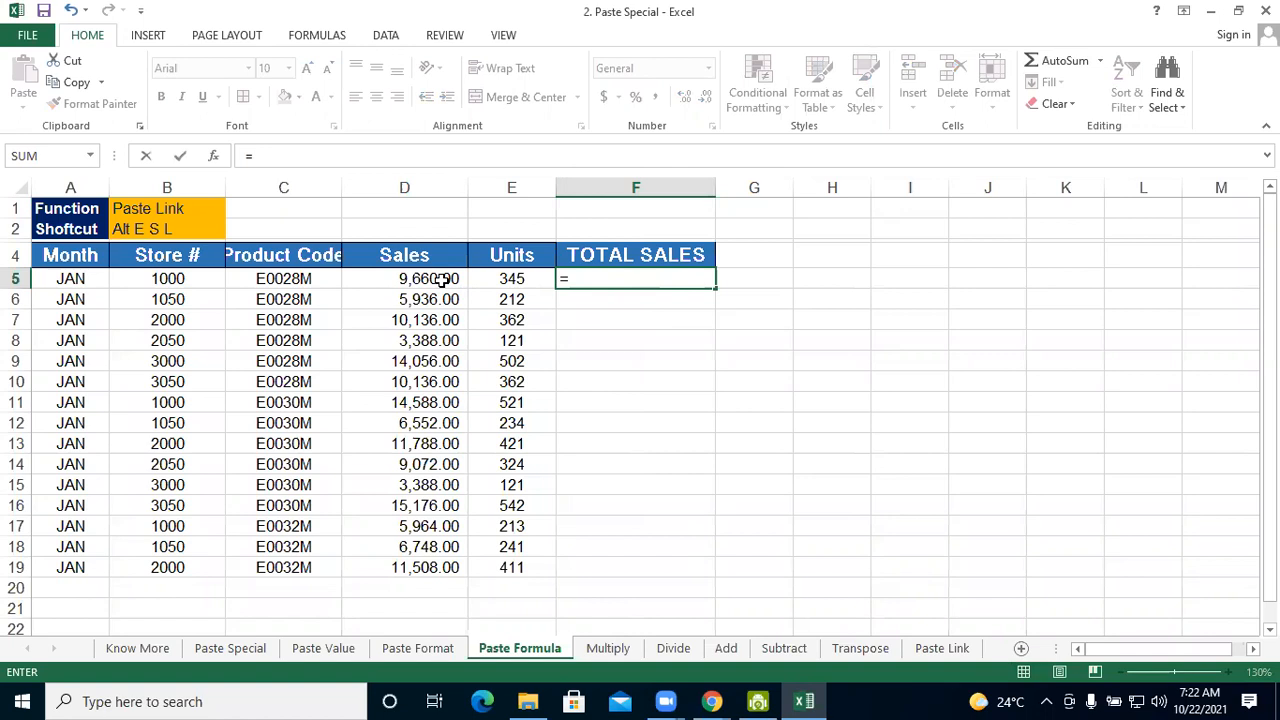
pyautogui.write('D')
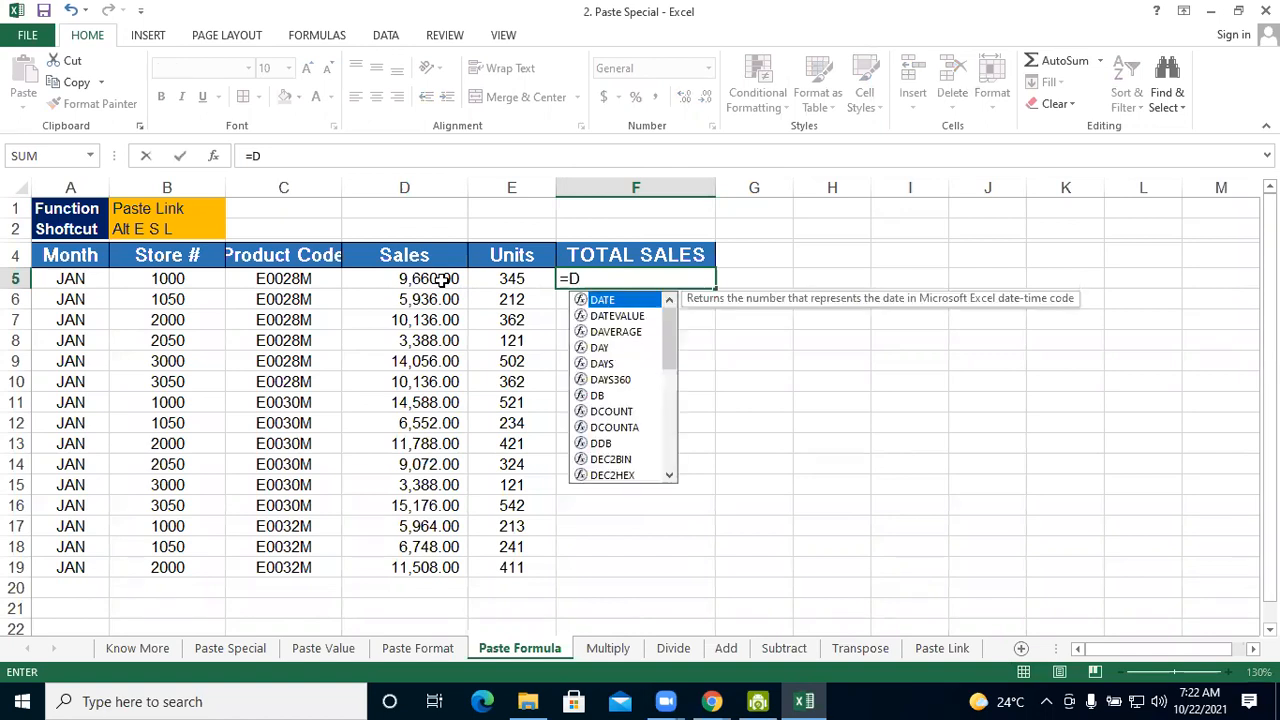
pyautogui.write('5')
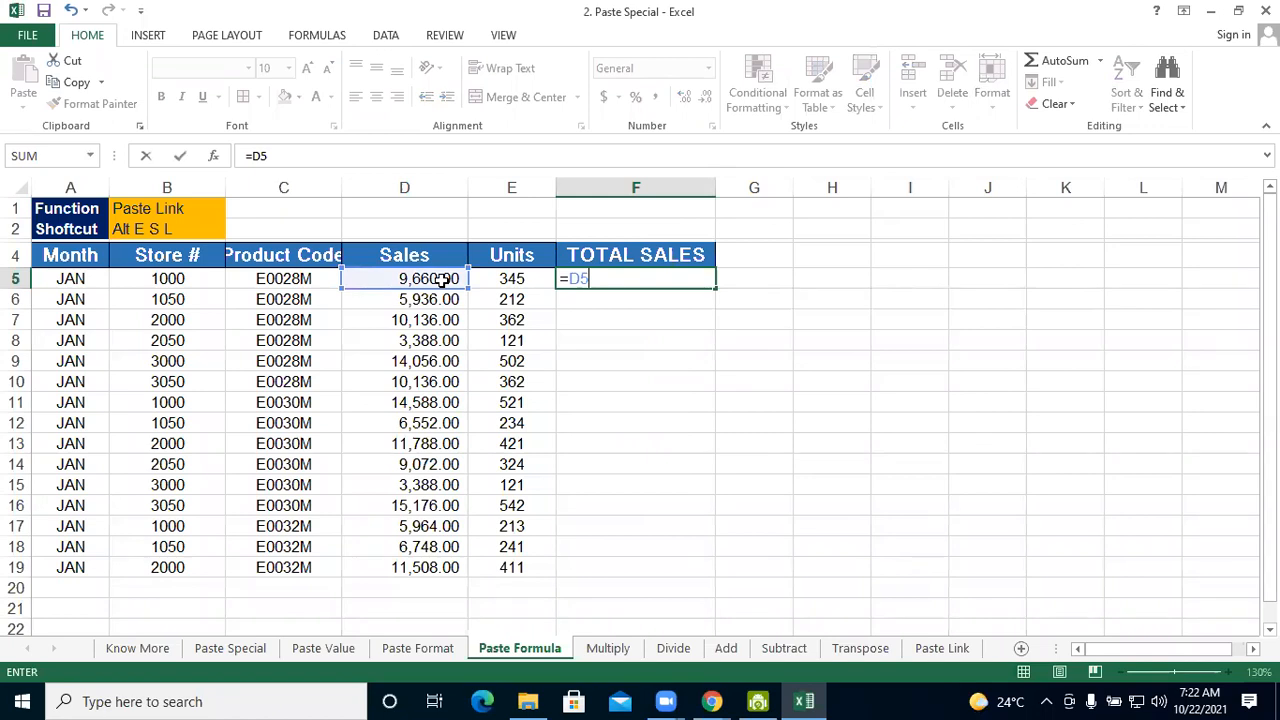
pyautogui.write('*E')
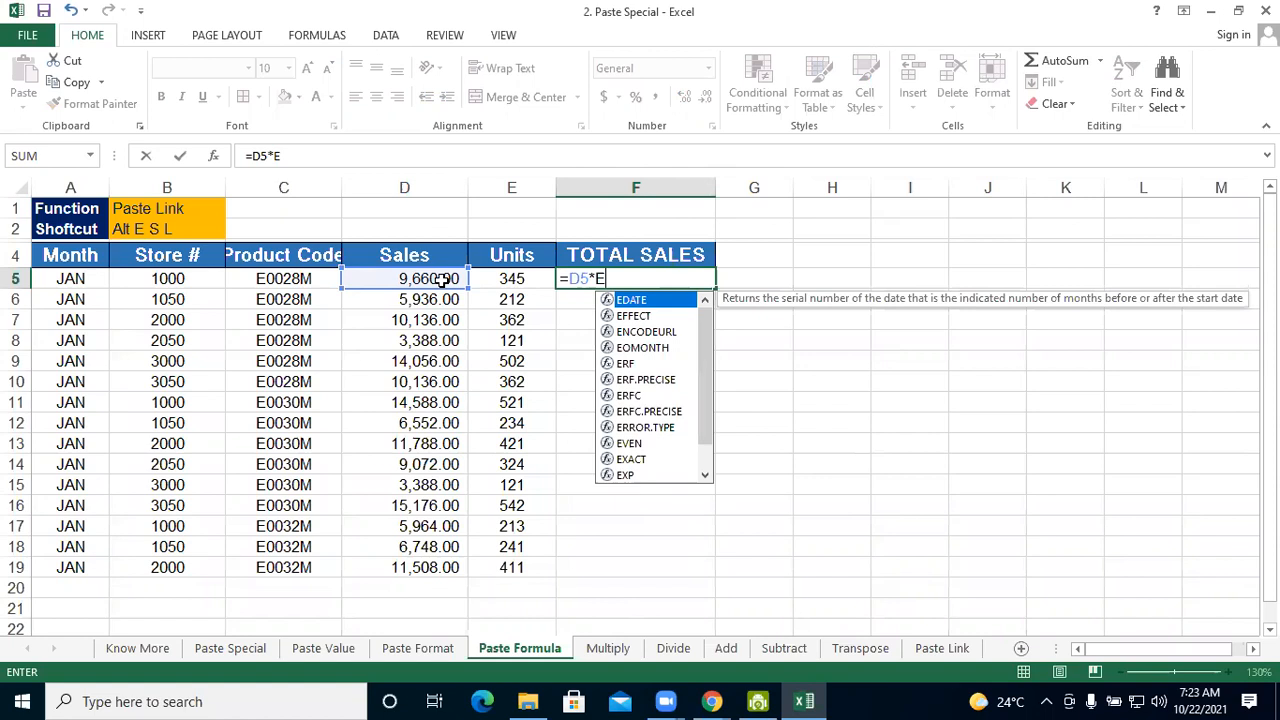
pyautogui.write('5')
pyautogui.press('Return')
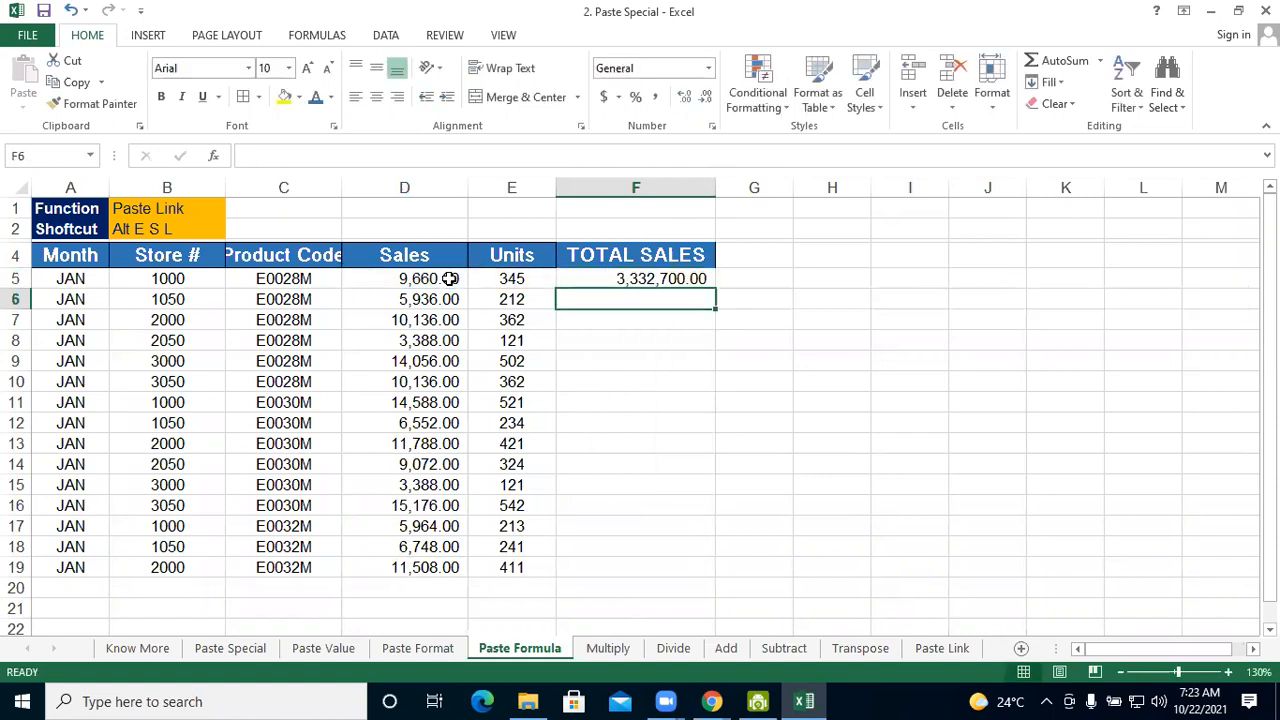
pyautogui.click(597, 273)
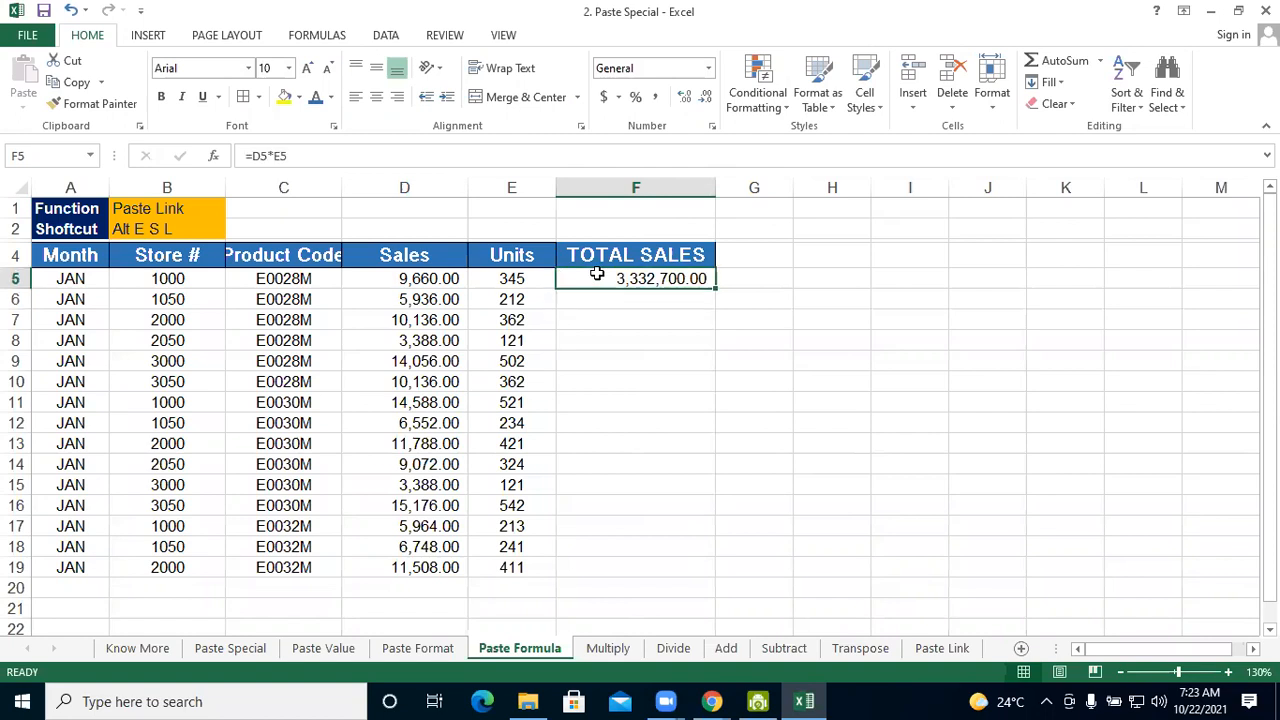
# Format the total in F5 with a yellow fill, blue font colour and a border around the cell
pyautogui.click(284, 100)
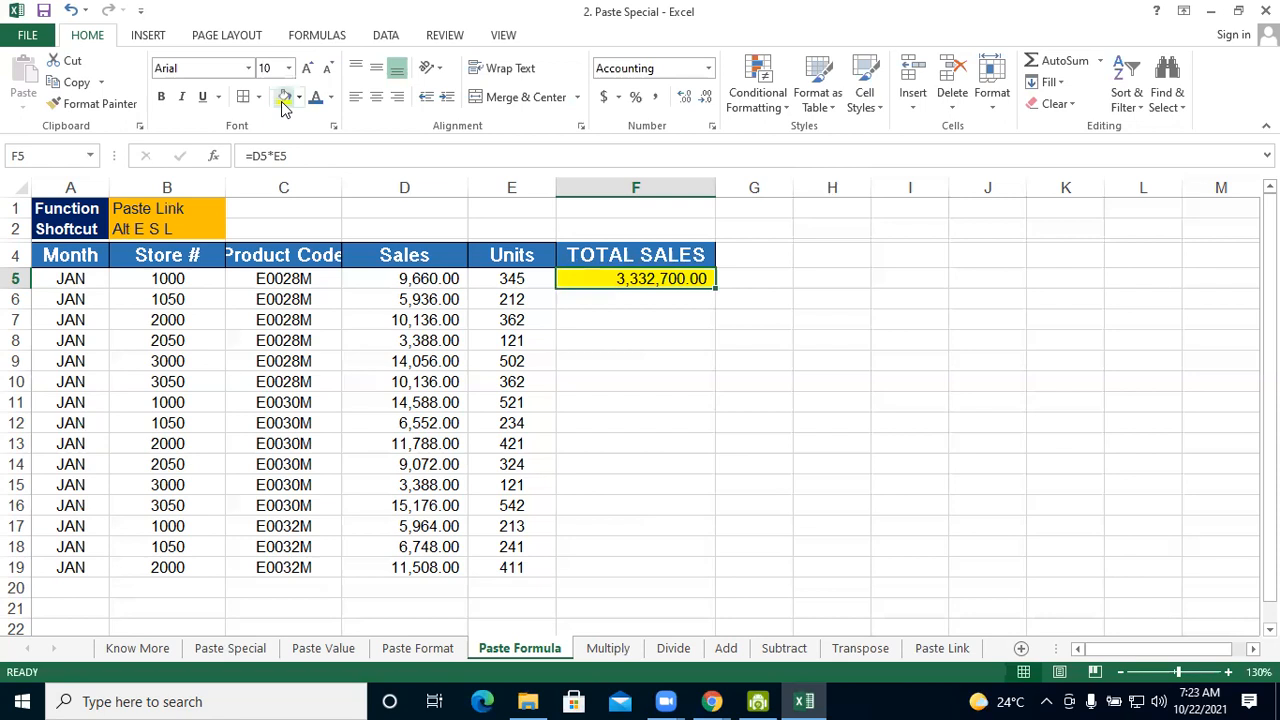
pyautogui.click(690, 400)
pyautogui.click(672, 282)
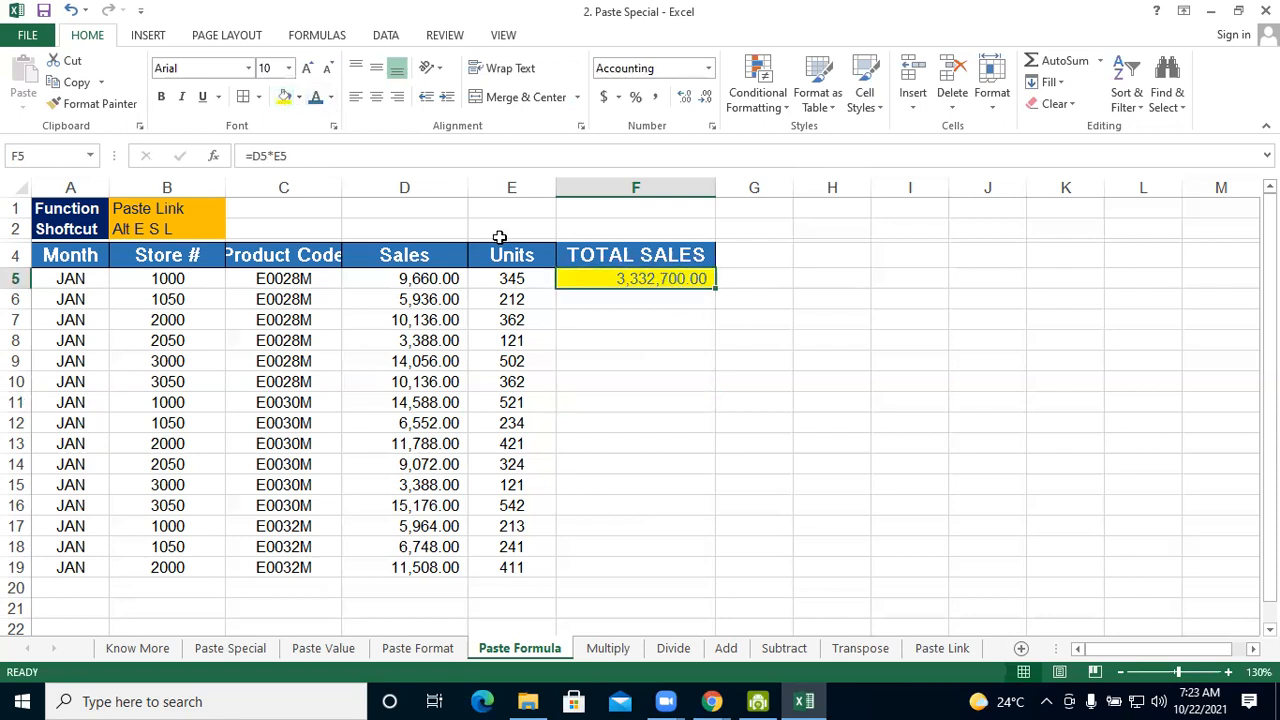
pyautogui.click(257, 97)
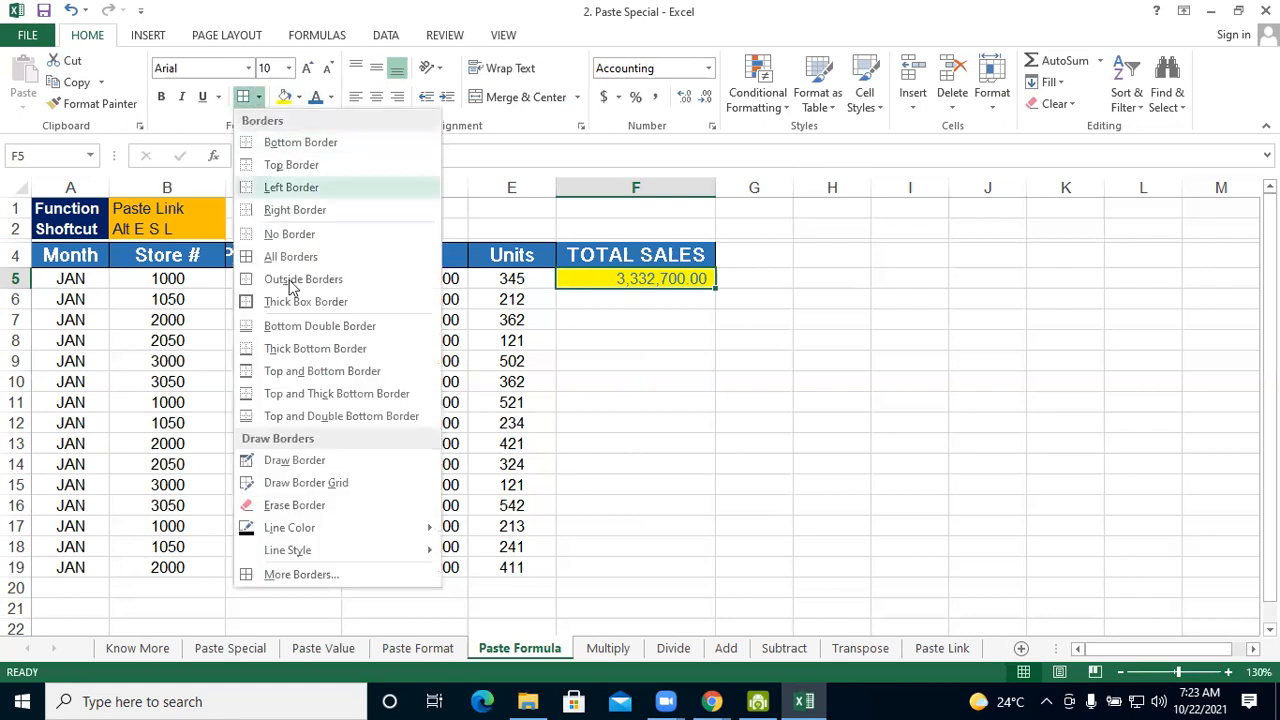
pyautogui.click(674, 320)
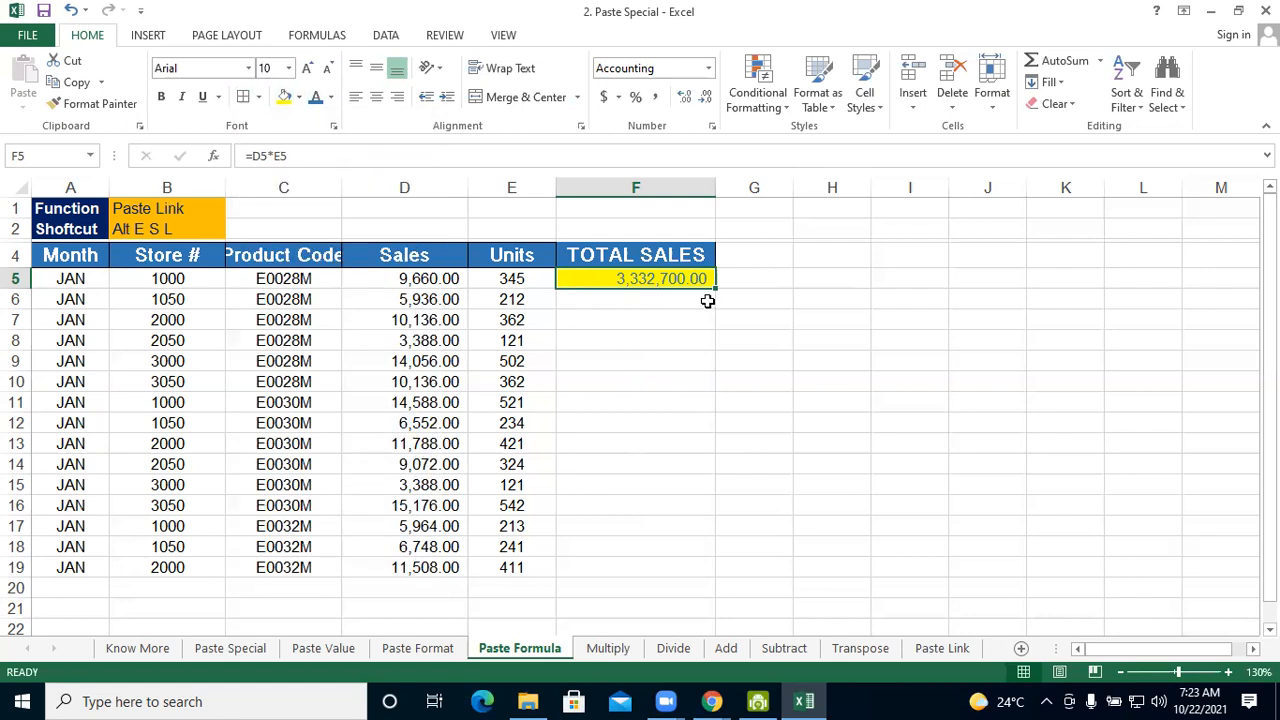
# Fill the total sales formula with its formatting from F5 down to F19, and undo that fill
pyautogui.moveTo(712, 287); pyautogui.dragTo(691, 572)
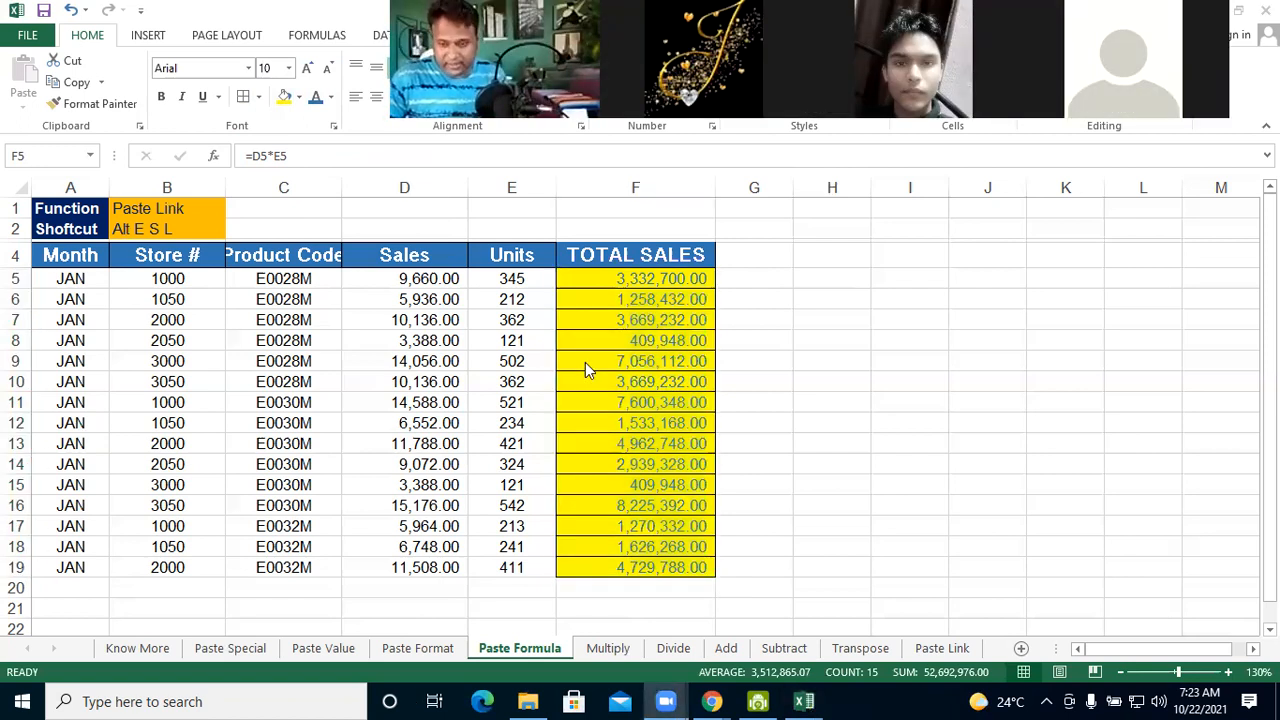
pyautogui.click(654, 441)
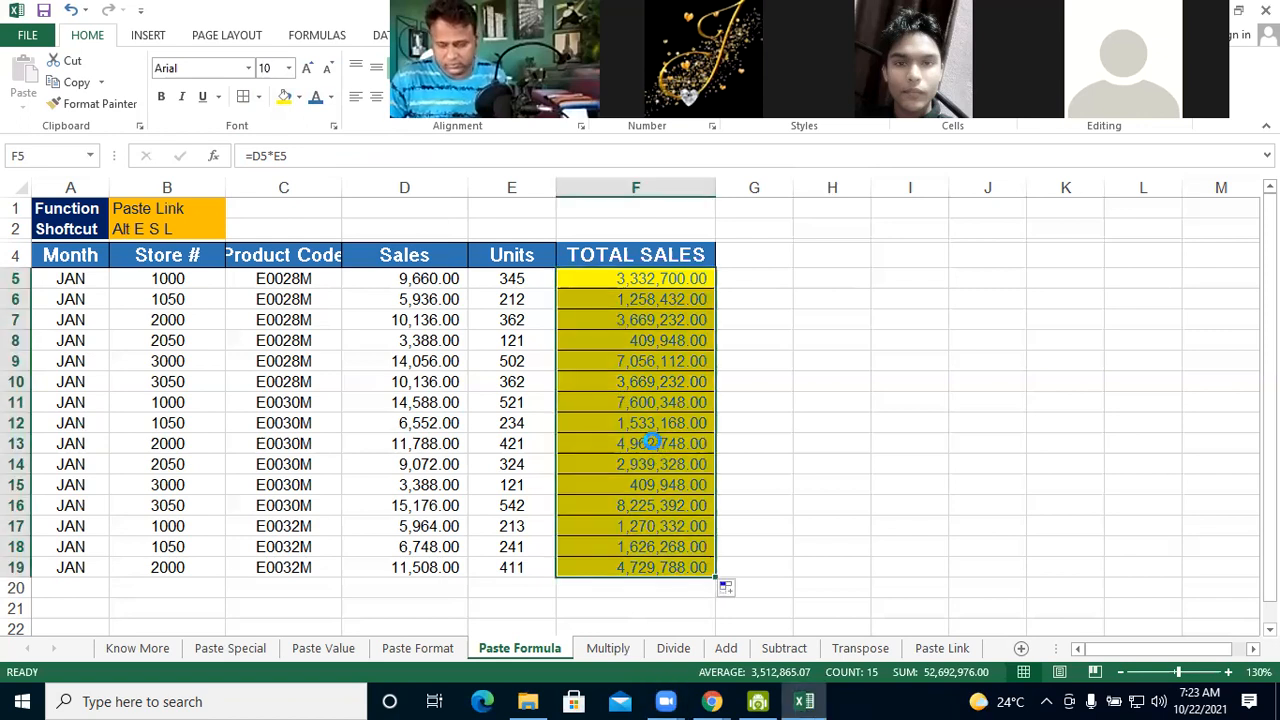
pyautogui.hotkey('ctrl', 'z')
pyautogui.click(653, 413)
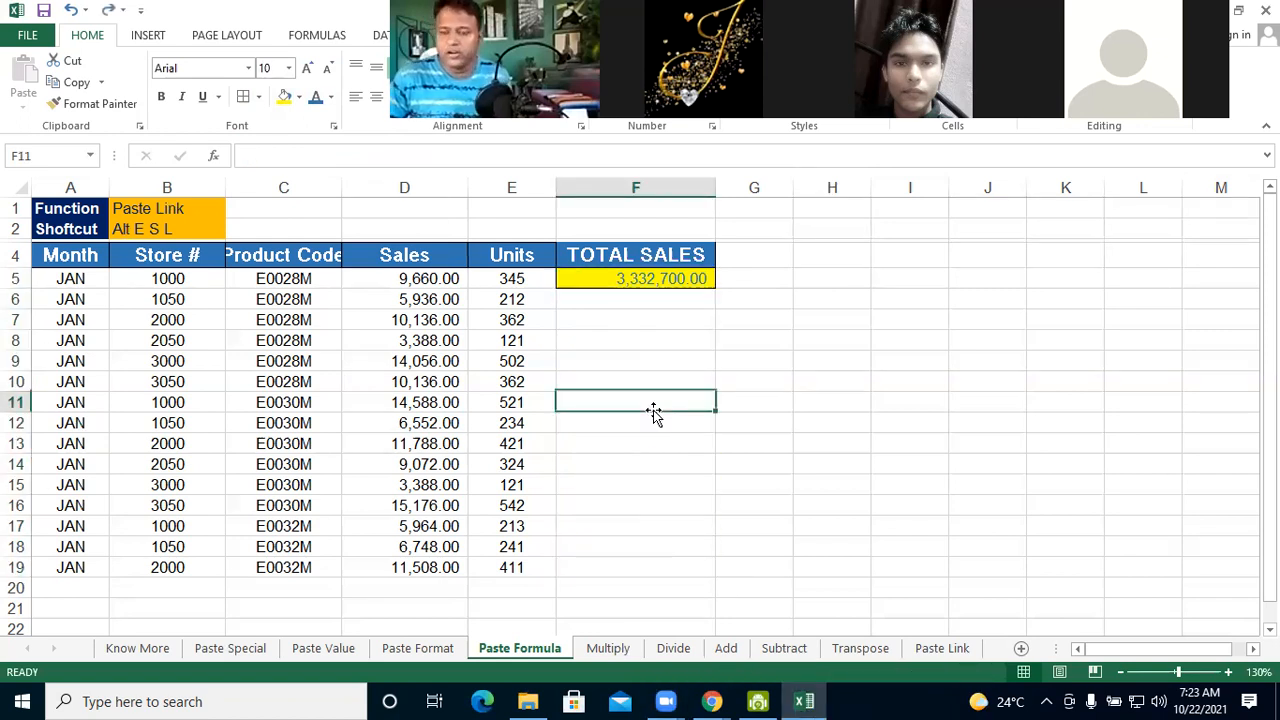
# Copy F5 and paste only its formula into F6 with the Formulas option of Paste Special
pyautogui.click(608, 281)
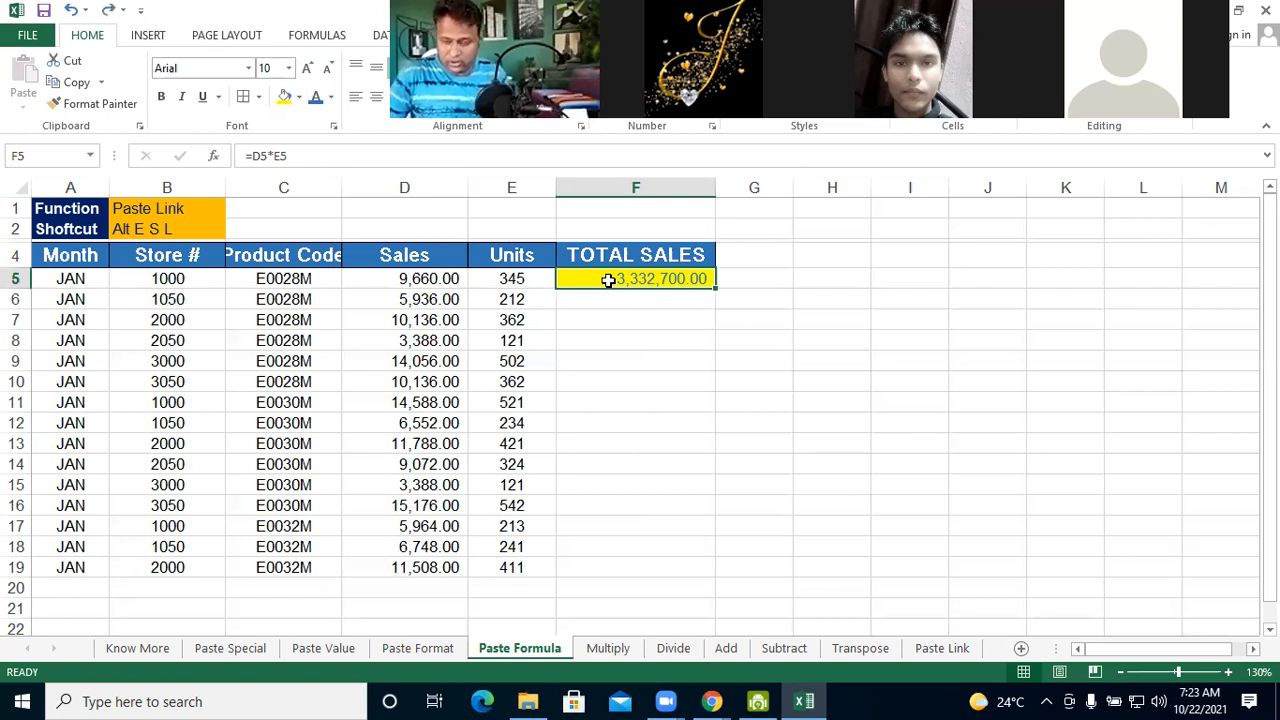
pyautogui.press('alt')
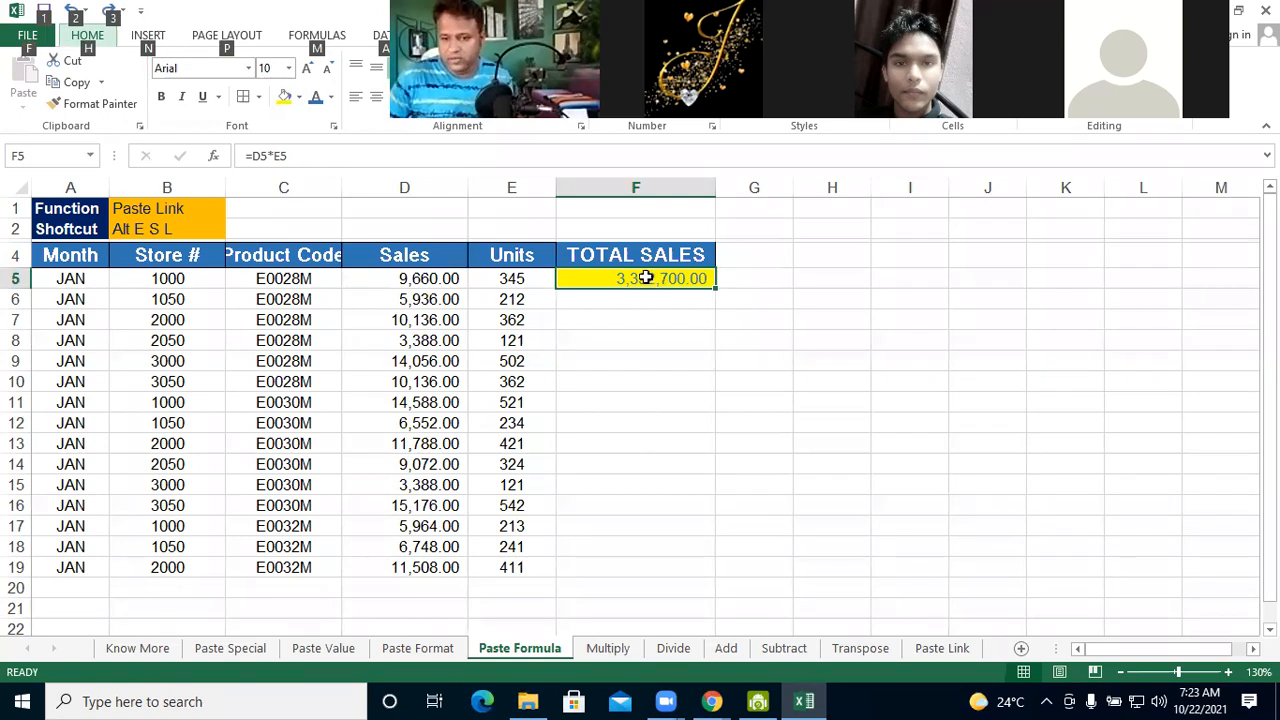
pyautogui.press('Escape')
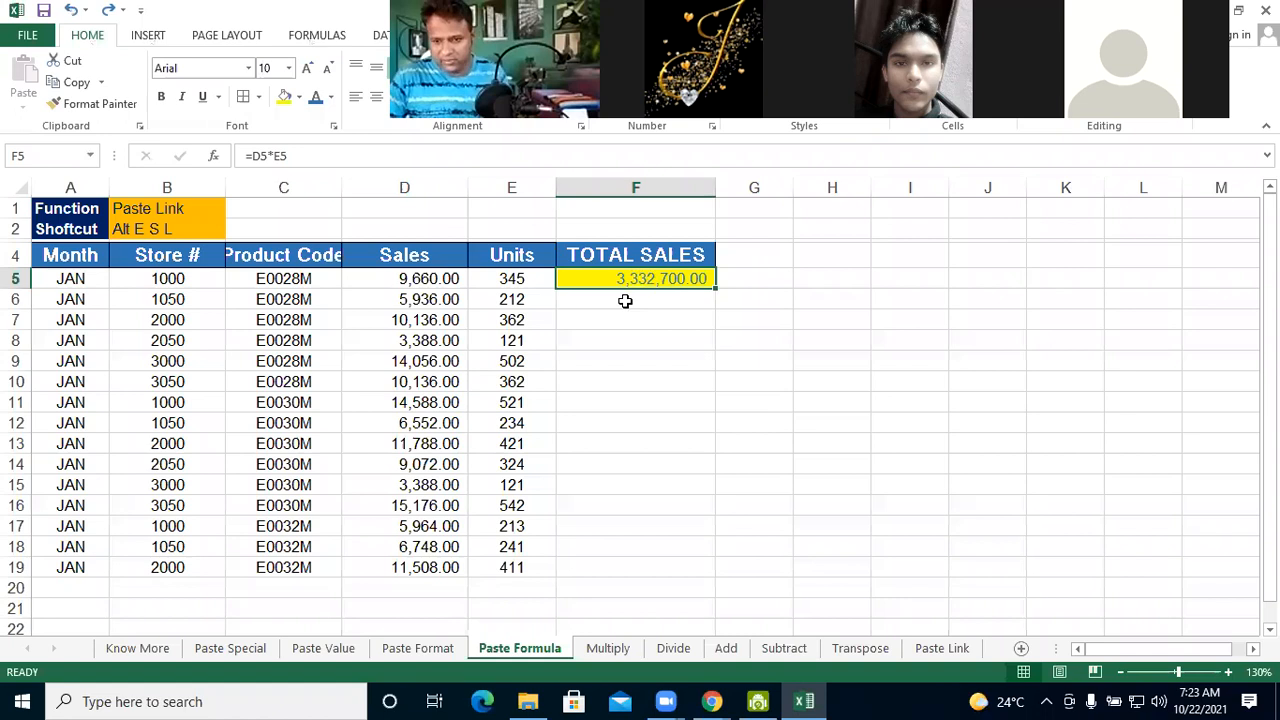
pyautogui.hotkey('ctrl', 'c')
pyautogui.click(625, 301)
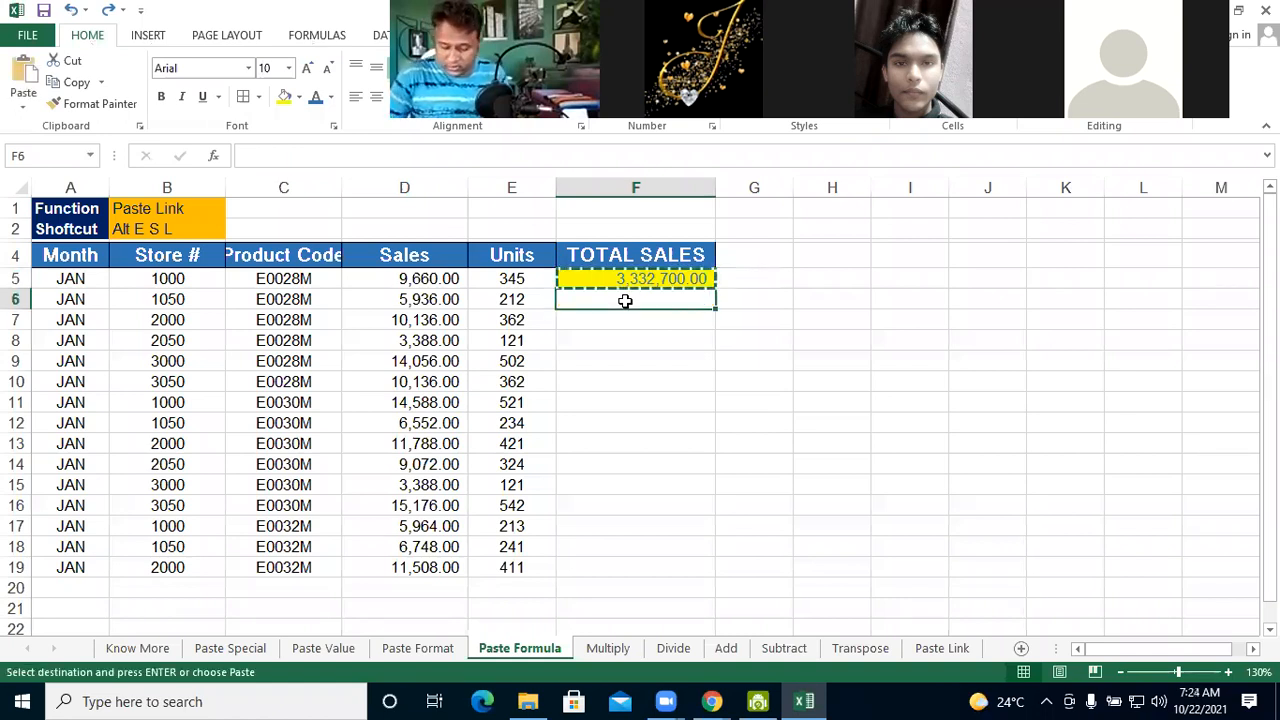
pyautogui.hotkey('alt', 'e')
pyautogui.press('s')
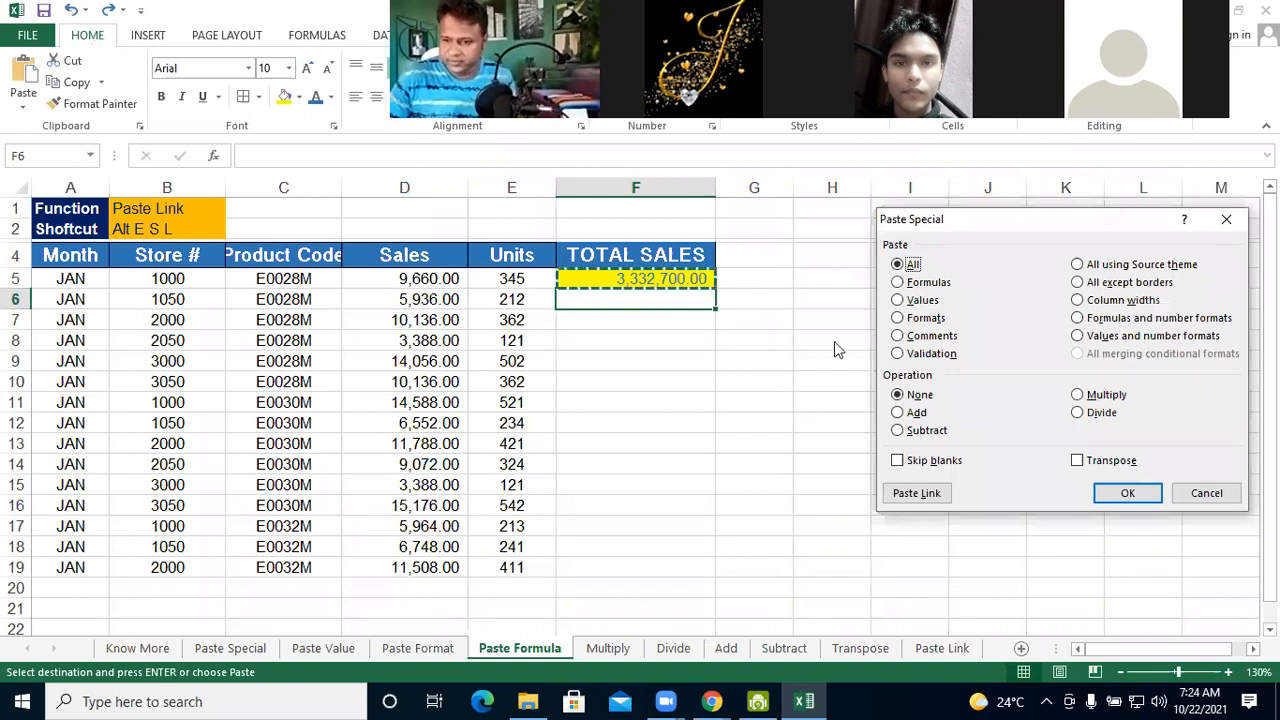
pyautogui.click(925, 285)
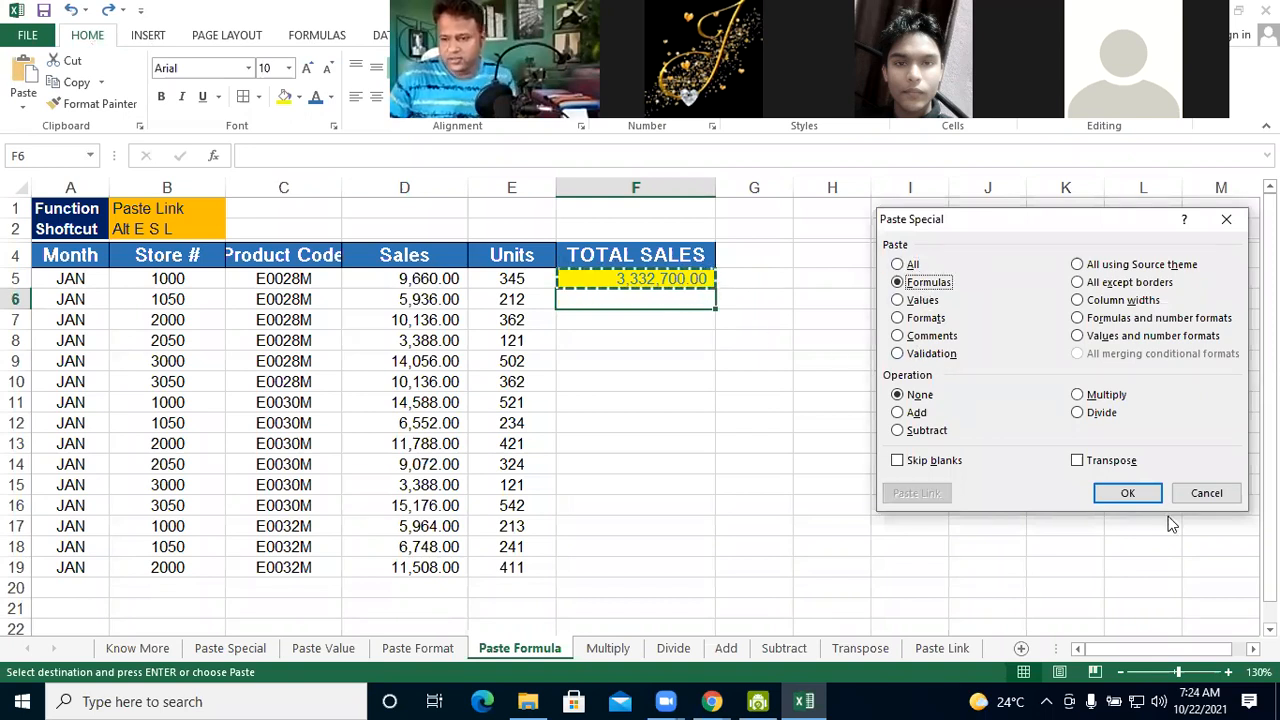
pyautogui.click(1133, 493)
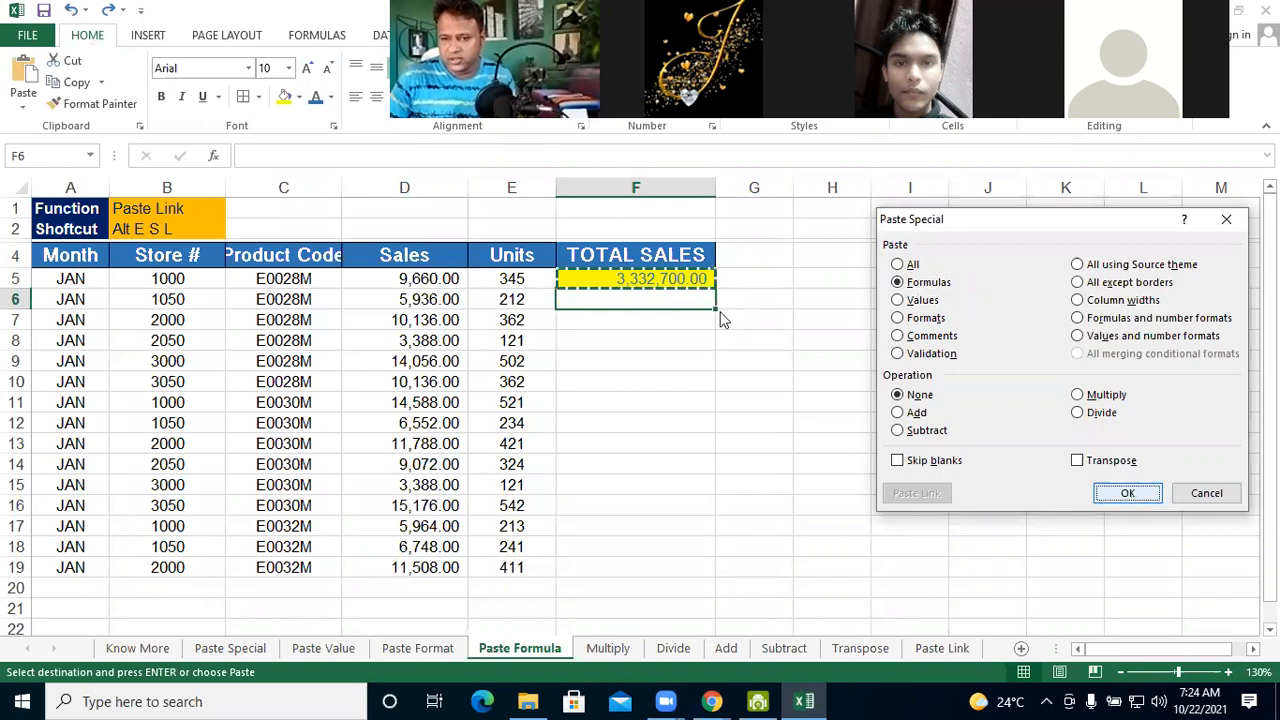
# Fill the unformatted formula from F6 down through F19 to complete the TOTAL SALES column
pyautogui.moveTo(715, 309); pyautogui.dragTo(681, 567)
pyautogui.doubleClick(681, 567)
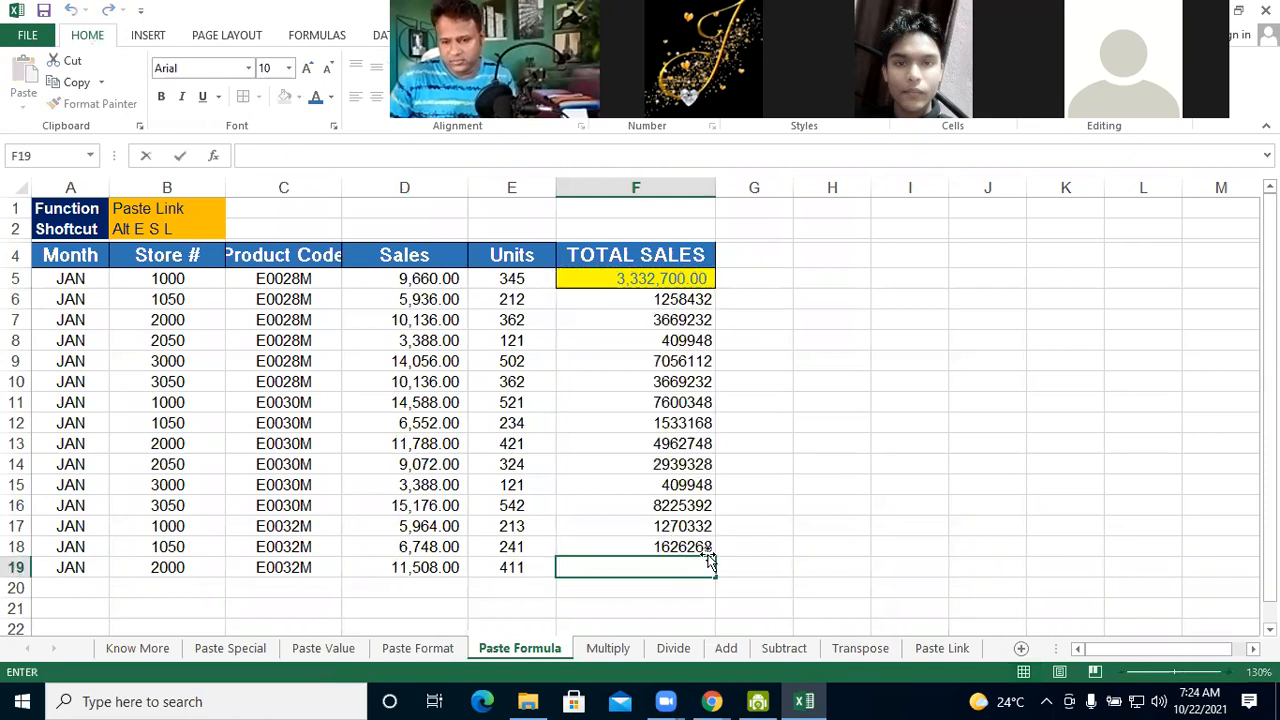
pyautogui.click(708, 553)
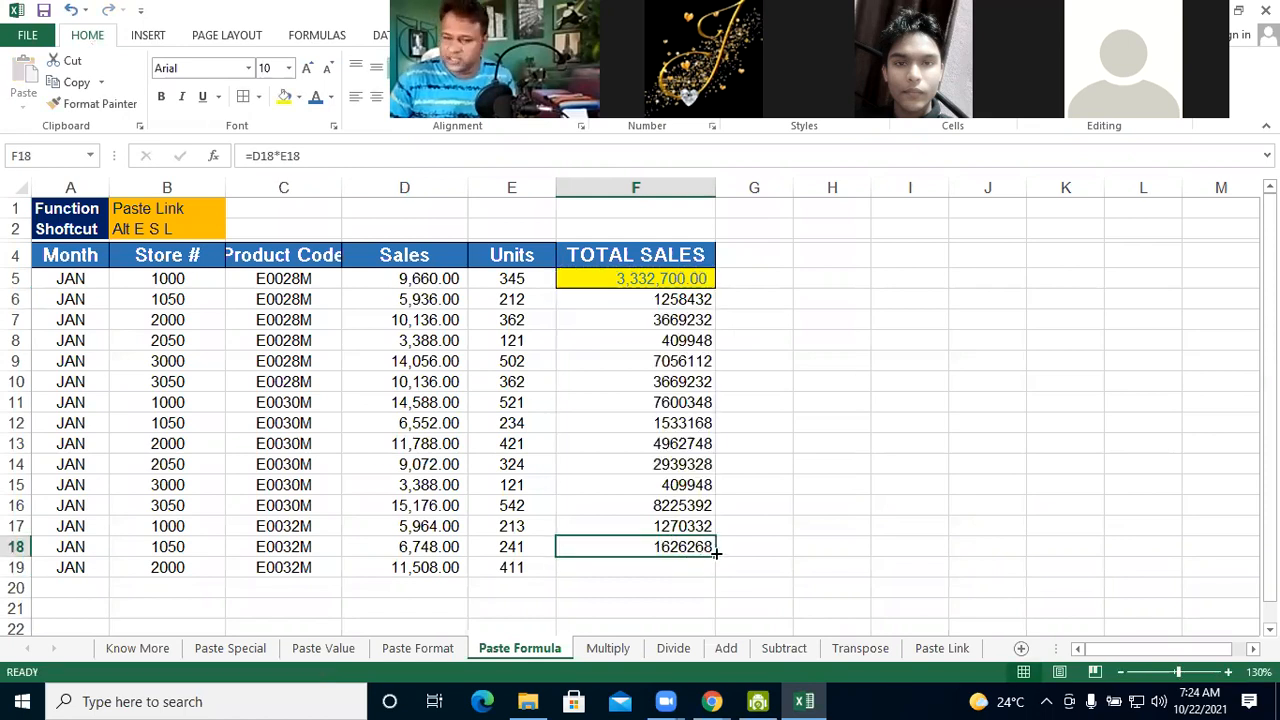
pyautogui.moveTo(714, 583); pyautogui.dragTo(844, 471)
pyautogui.click(844, 471)
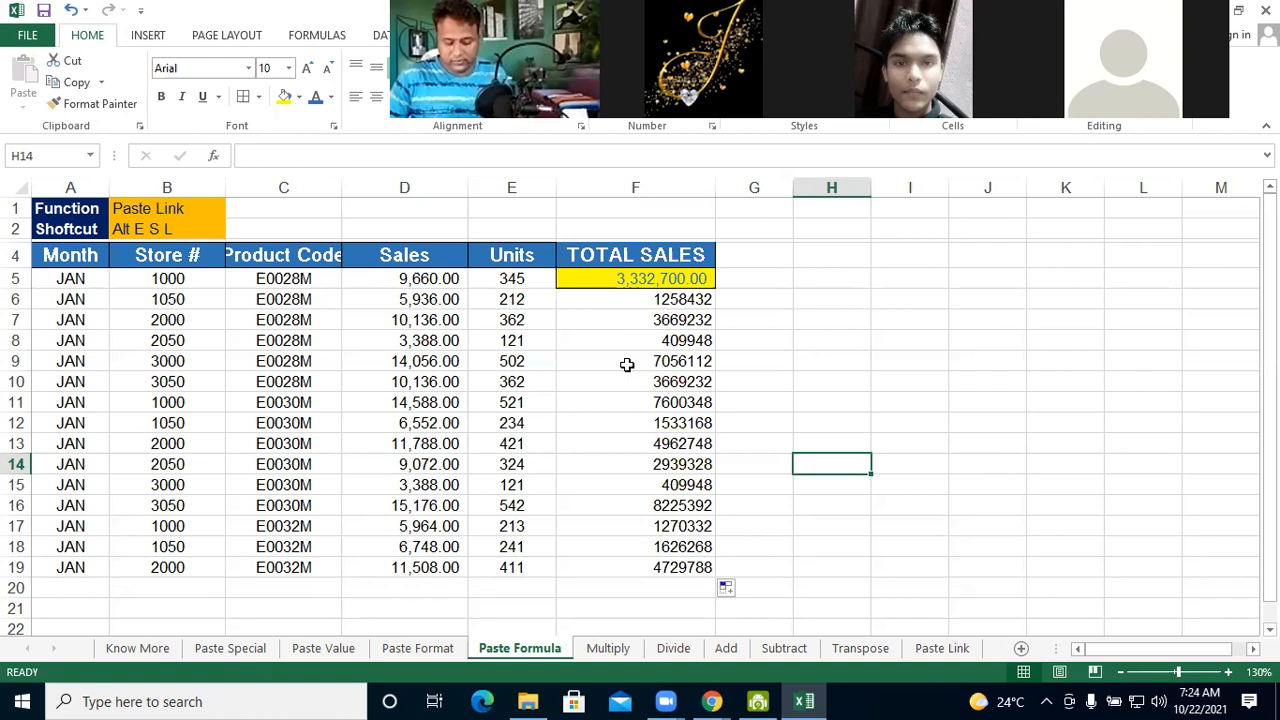
# Undo the formula fills, the paste and the formatting of F5, and clear the formula from F5
pyautogui.hotkey('ctrl', 'z')
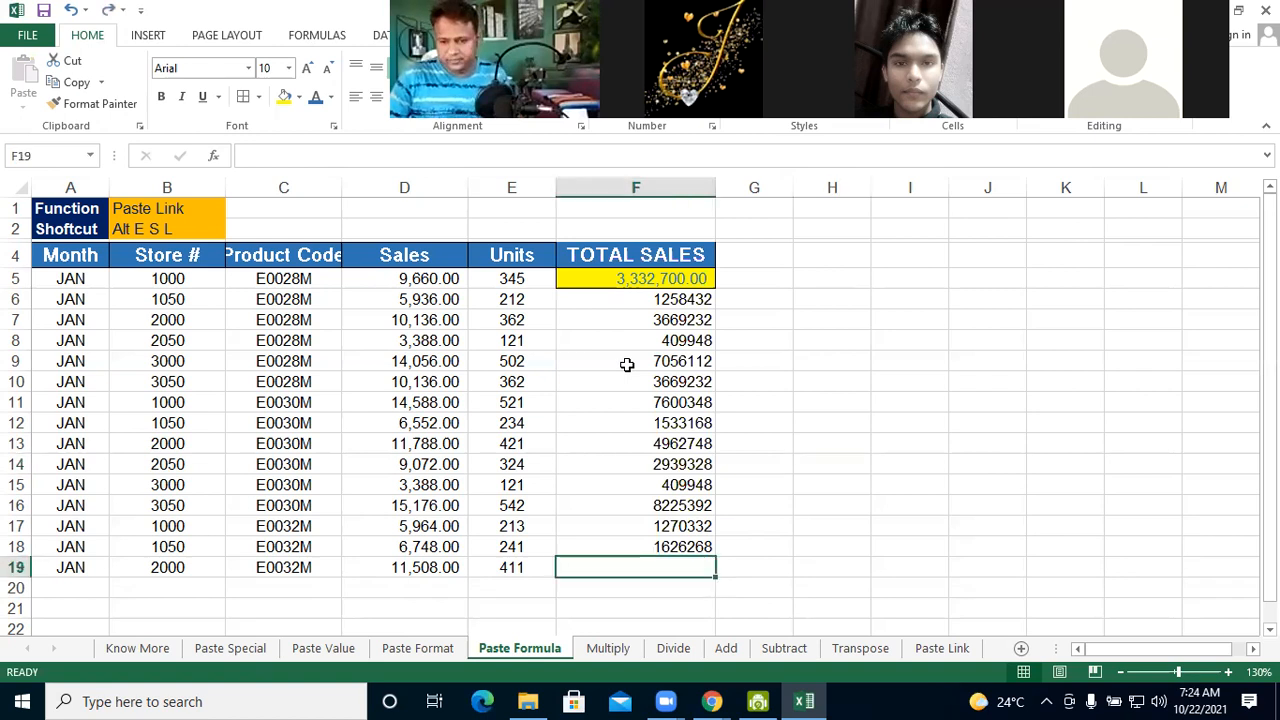
pyautogui.hotkey('ctrl', 'z')
pyautogui.press('Up')
pyautogui.hotkey('ctrl', 'c')
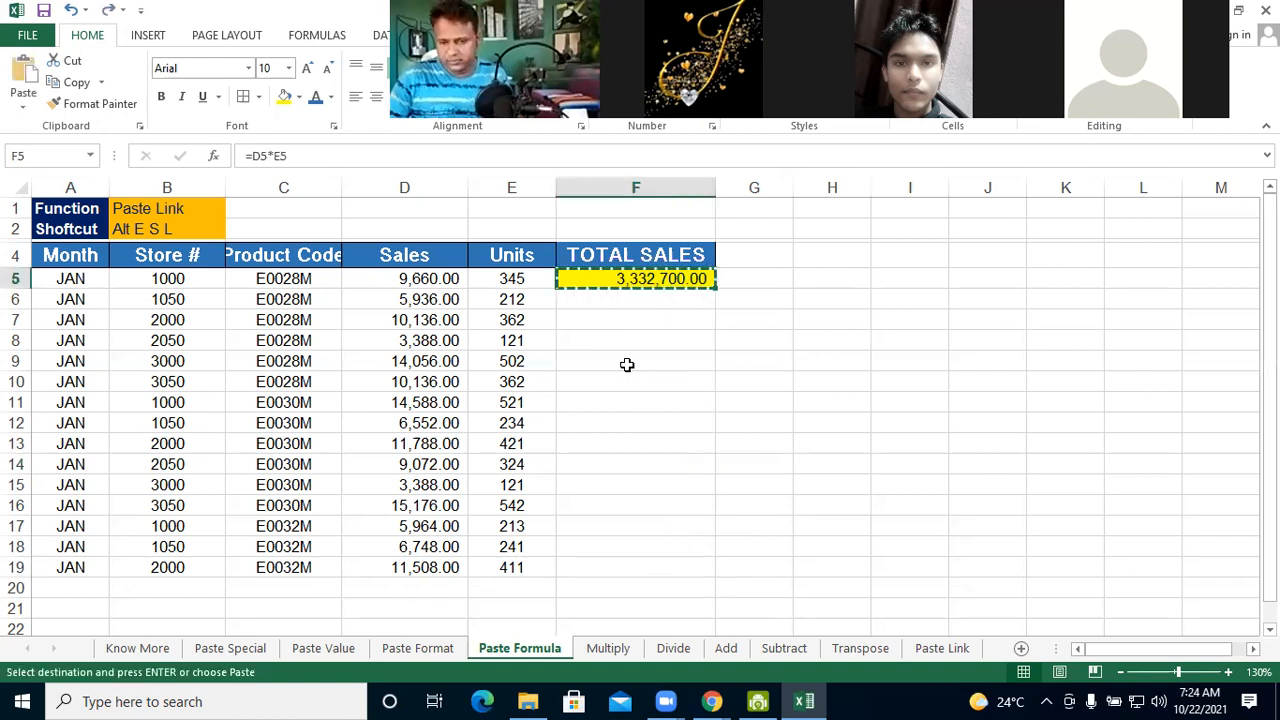
pyautogui.press('Delete')
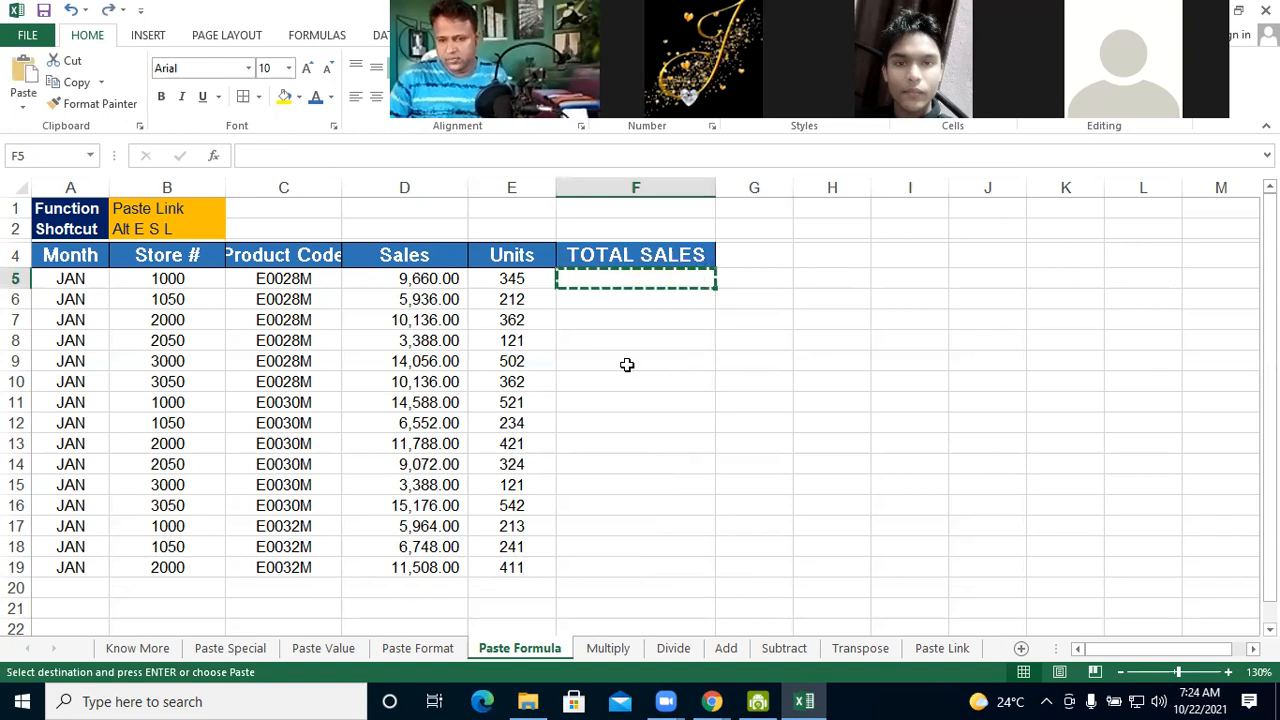
pyautogui.press('Escape')
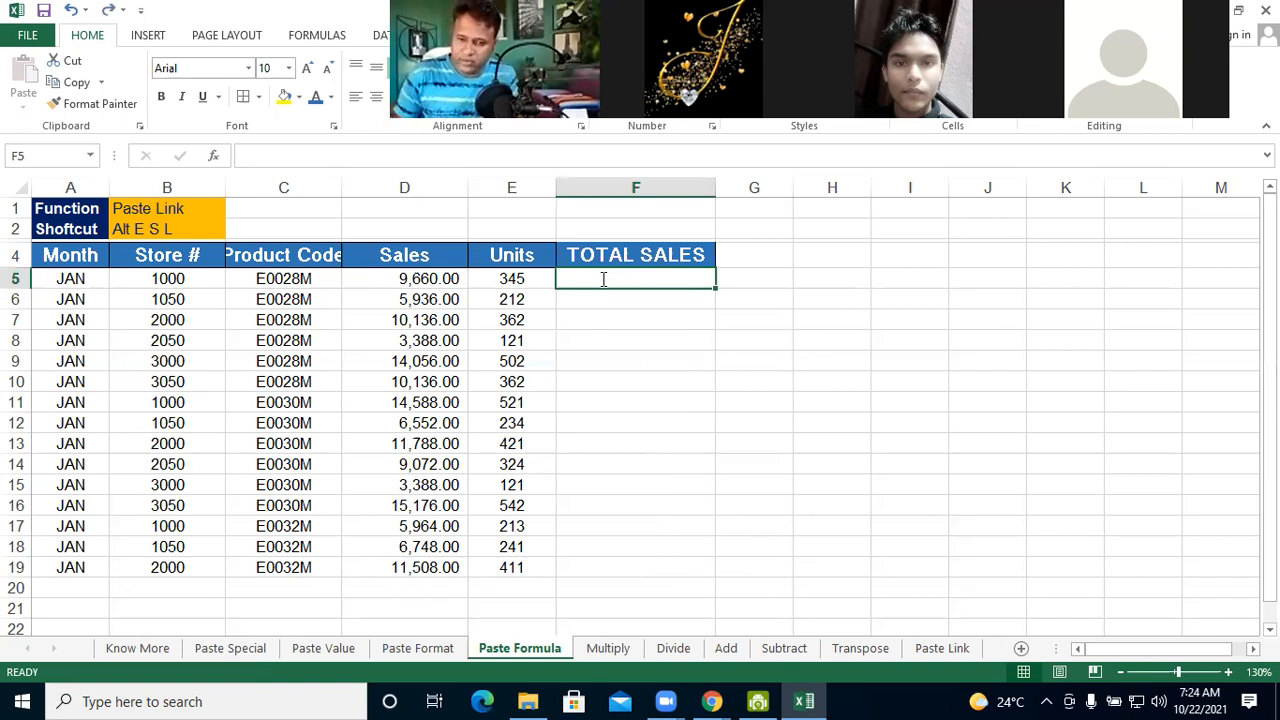
# Enter the formula =D5*E5 in F5 for the first total sales value
pyautogui.write('=')
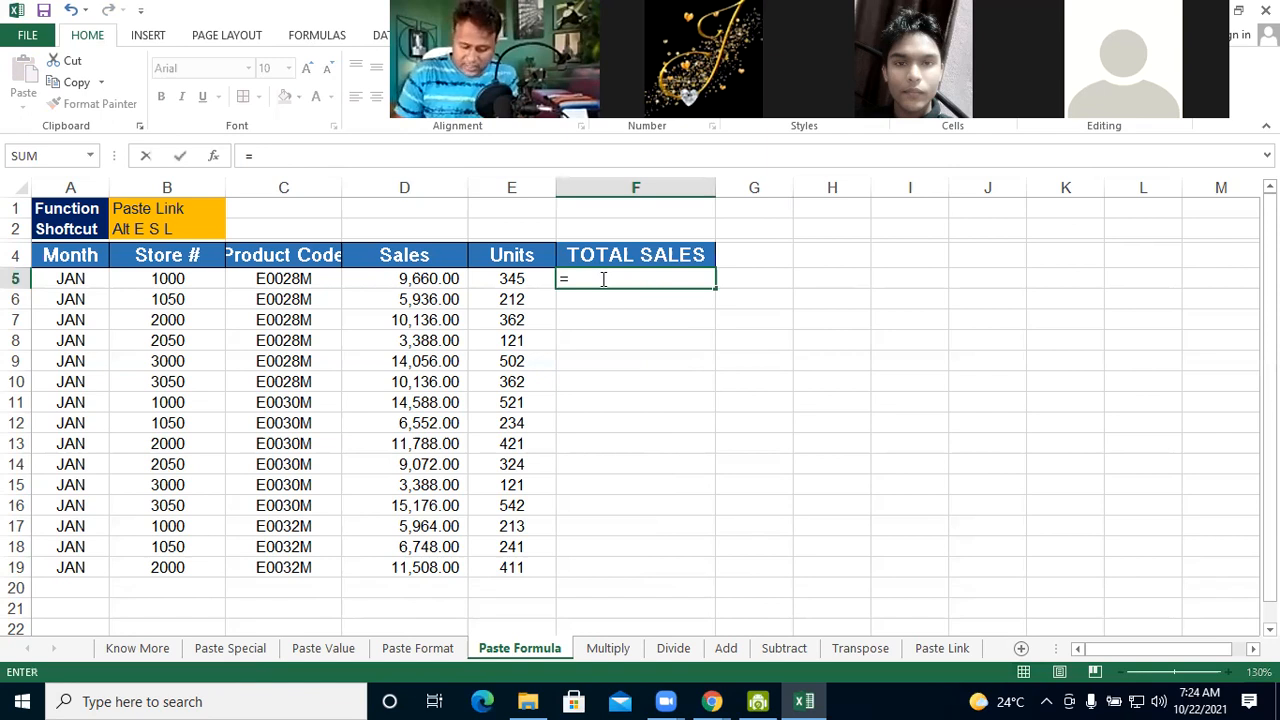
pyautogui.write('D5')
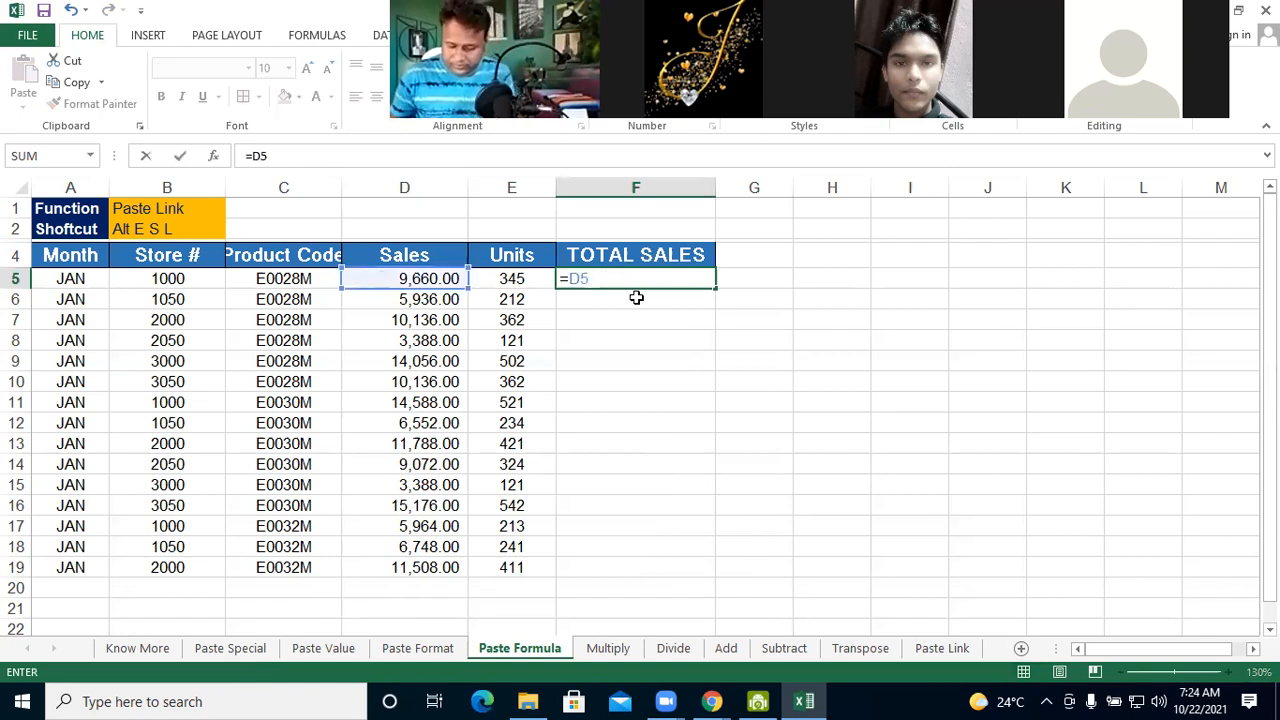
pyautogui.write('*E')
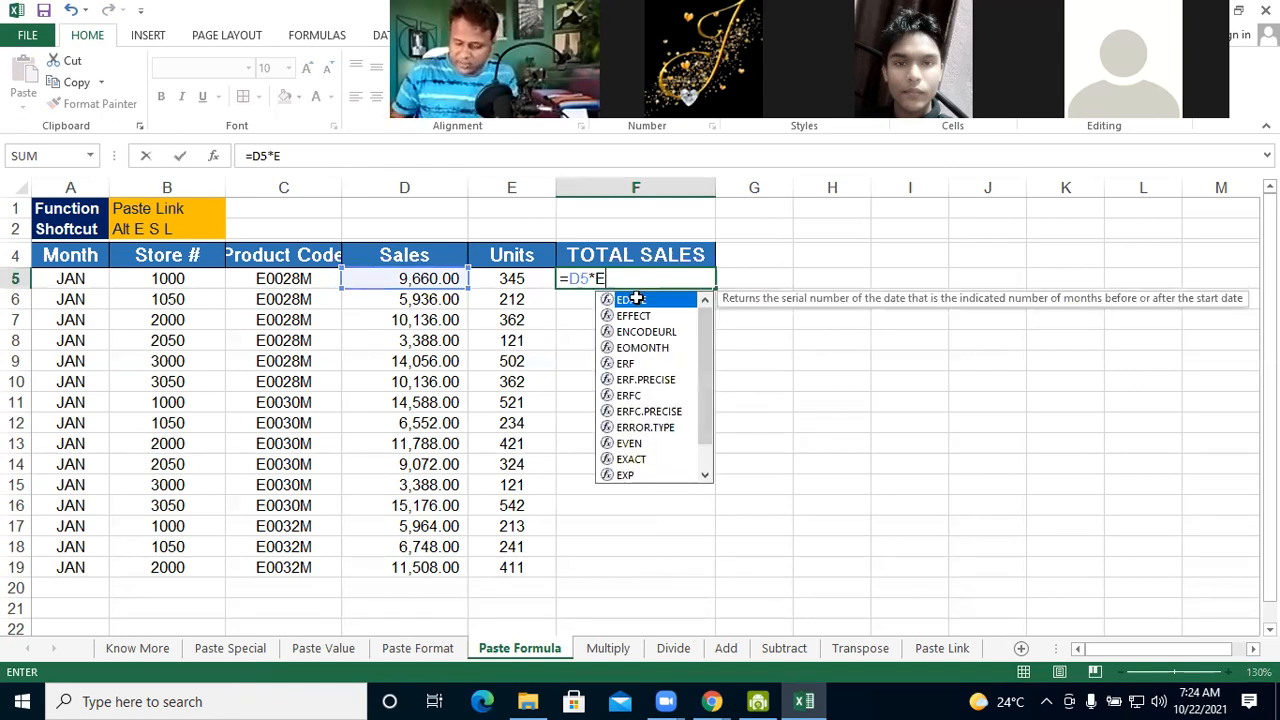
pyautogui.write('5')
pyautogui.press('Return')
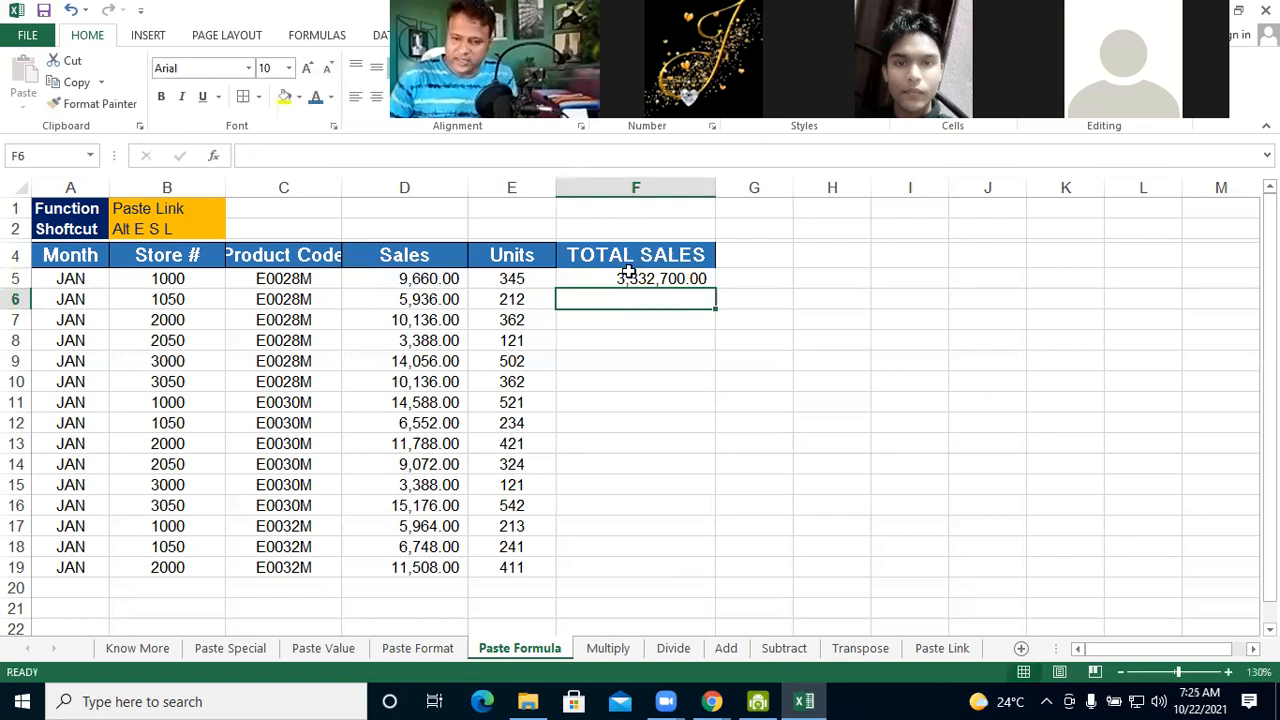
# Format F5 with a yellow fill and blue font colour
pyautogui.click(628, 280)
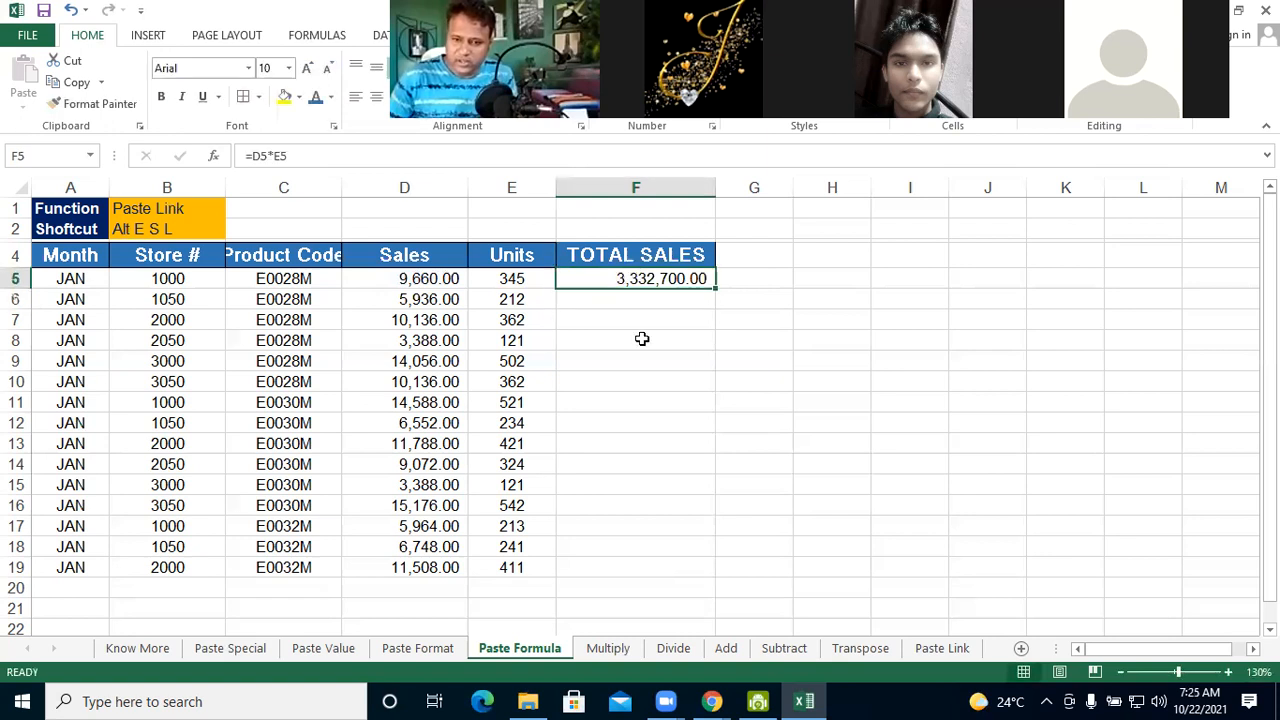
pyautogui.click(287, 103)
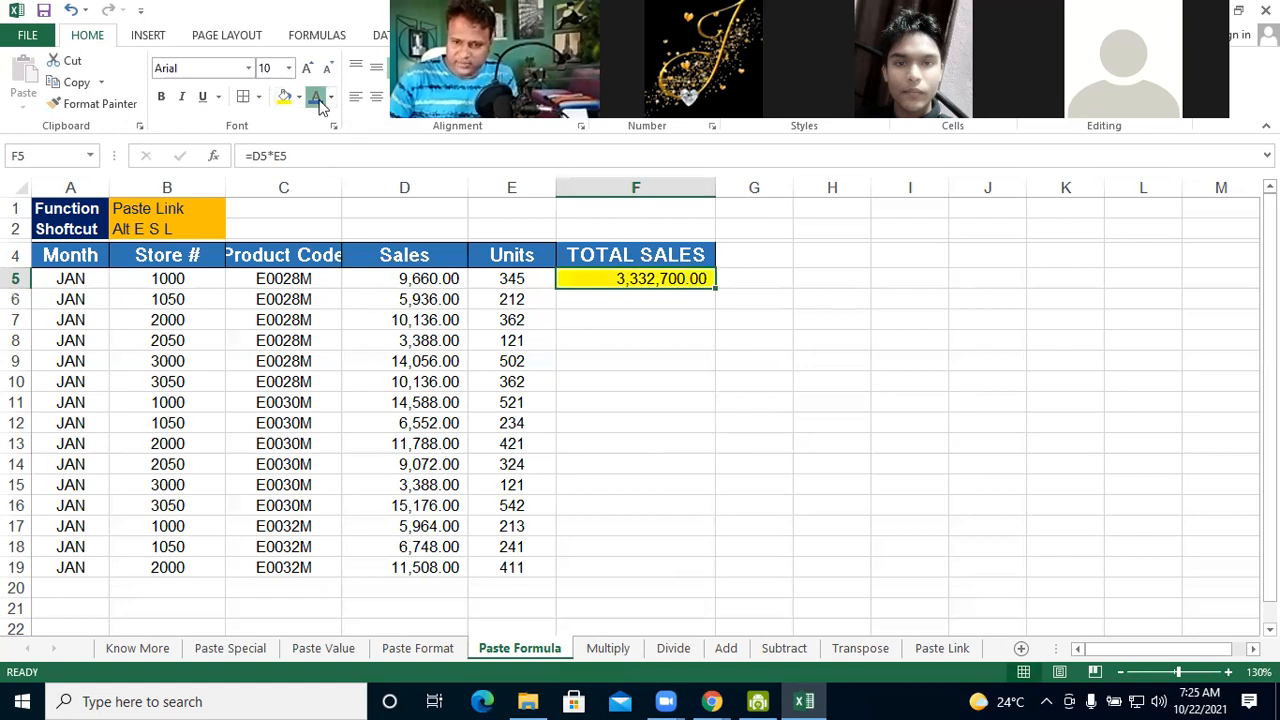
pyautogui.click(316, 98)
pyautogui.click(676, 335)
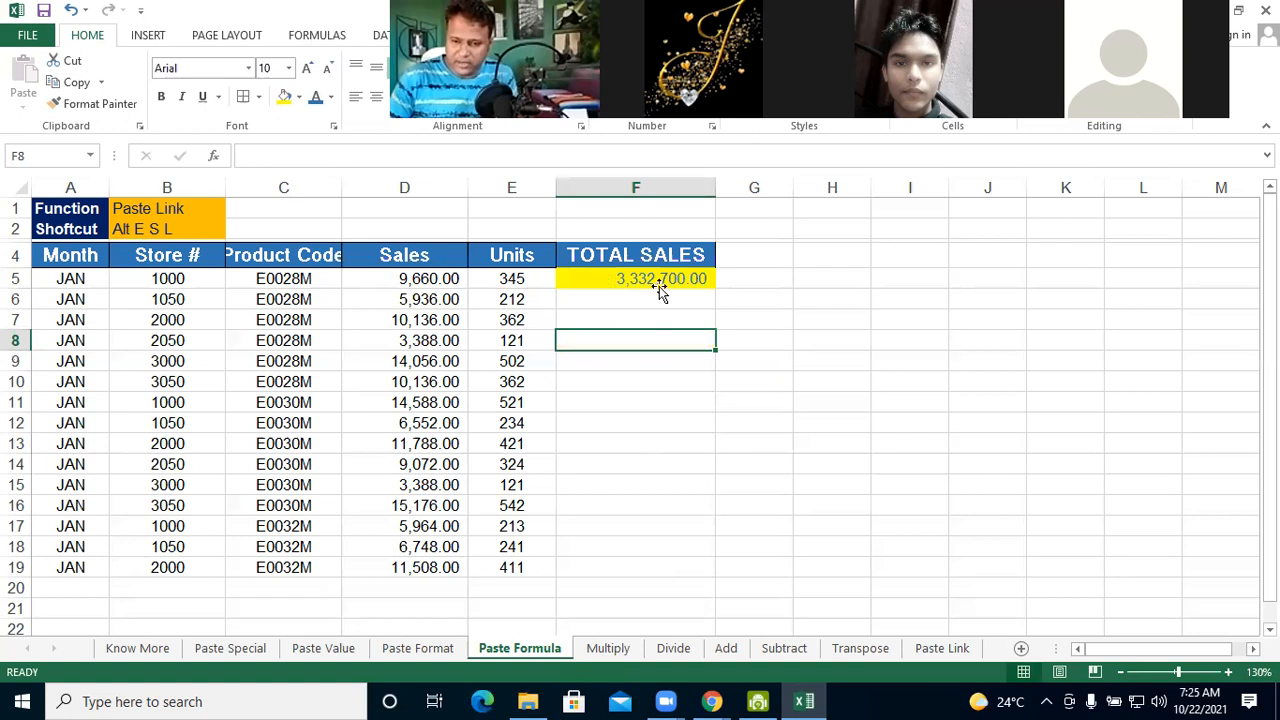
# Copy the yellow F5 formula down the TOTAL SALES column to F19 by filling, and undo the filled cells
pyautogui.click(698, 284)
pyautogui.moveTo(699, 531); pyautogui.dragTo(695, 571)
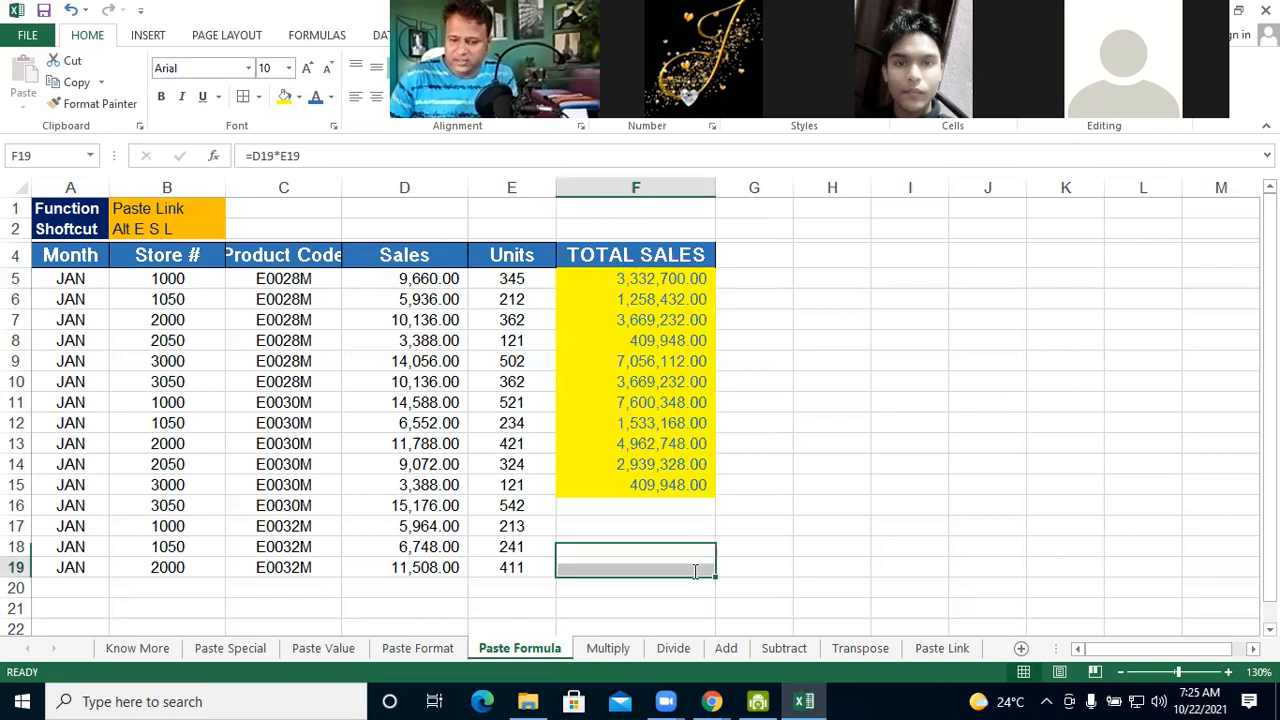
pyautogui.doubleClick(695, 571)
pyautogui.click(829, 542)
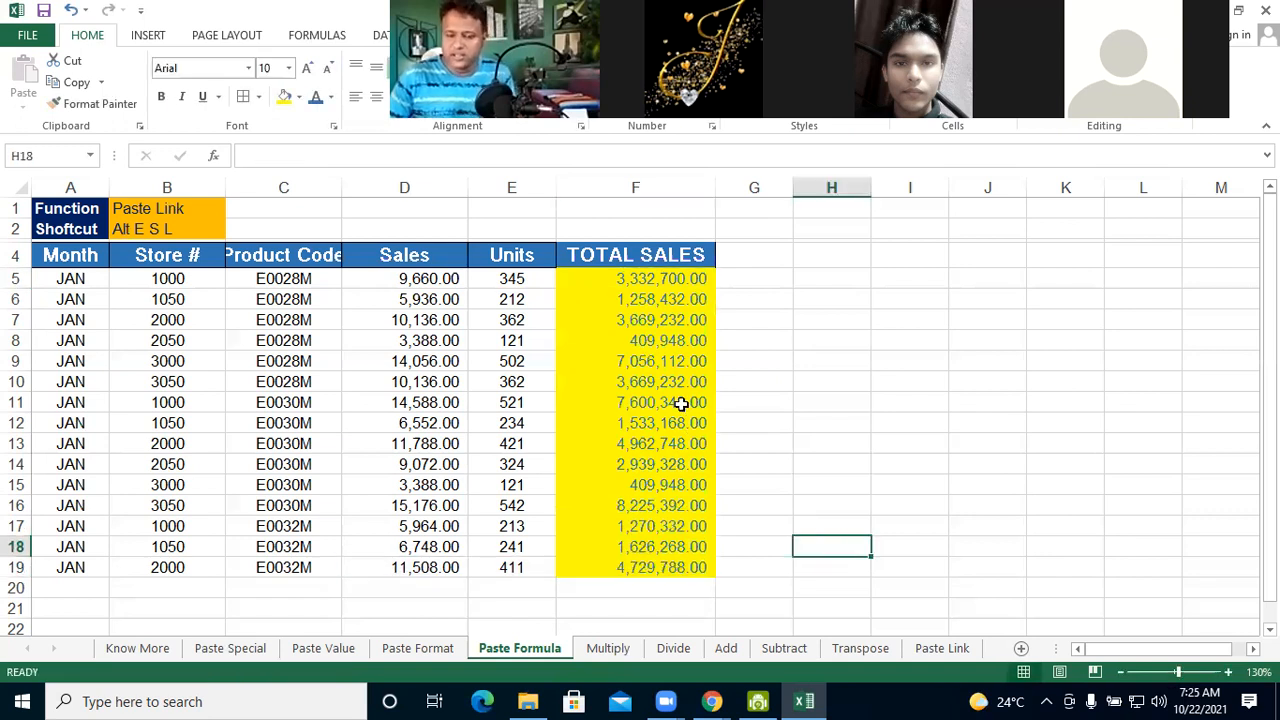
pyautogui.hotkey('ctrl', 'z')
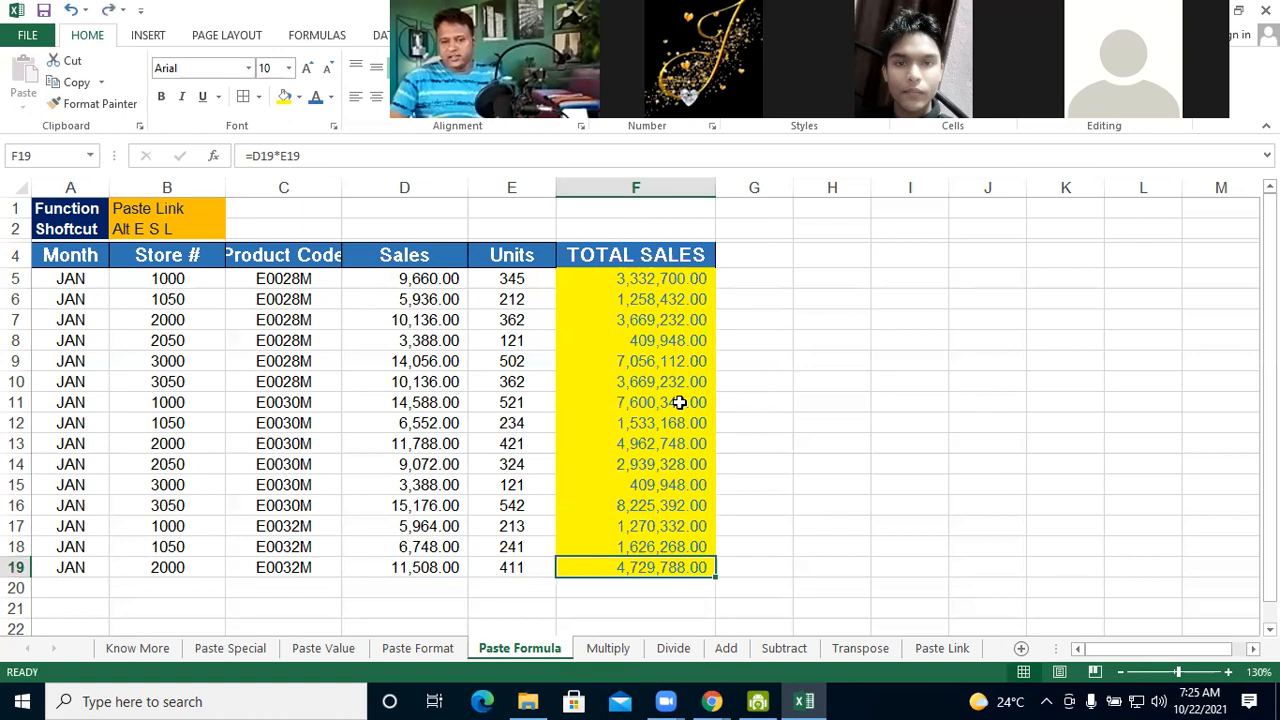
pyautogui.hotkey('ctrl', 'z')
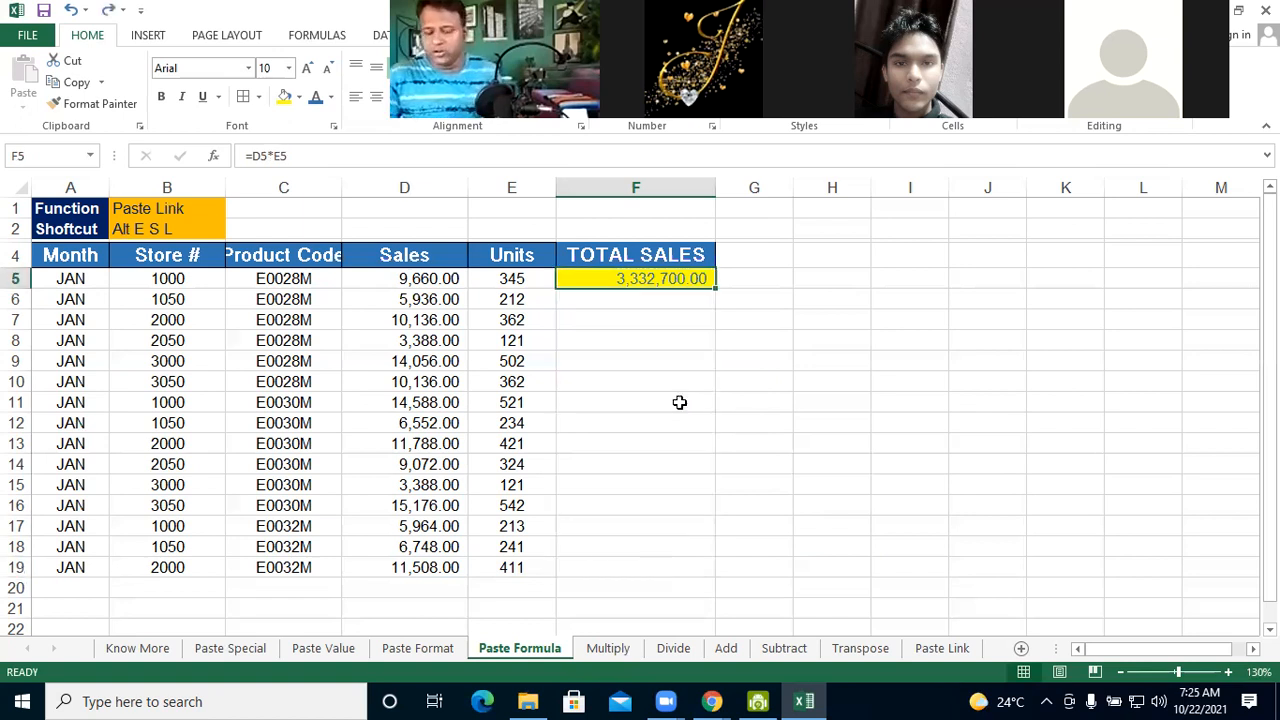
# Copy the yellow F5 total and paste only its value into F6 with Paste Special
pyautogui.hotkey('ctrl', 'c')
pyautogui.click(603, 298)
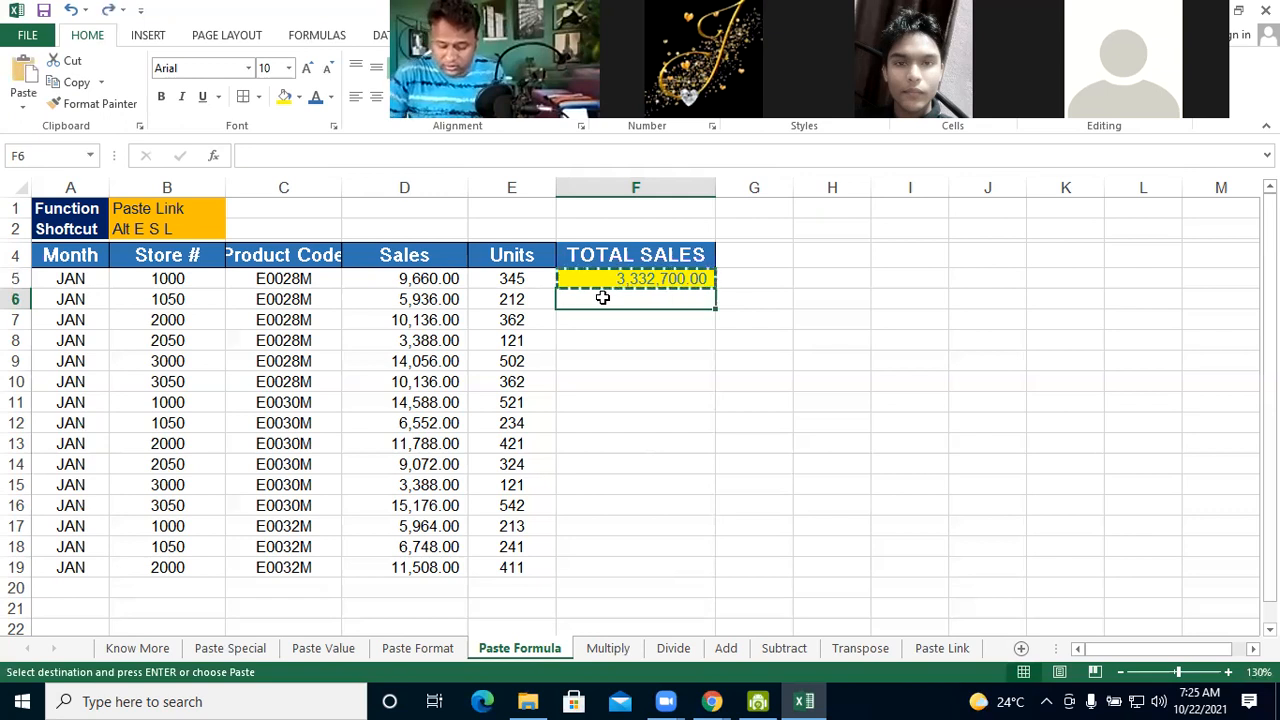
pyautogui.hotkey('alt', 'e')
pyautogui.press('s')
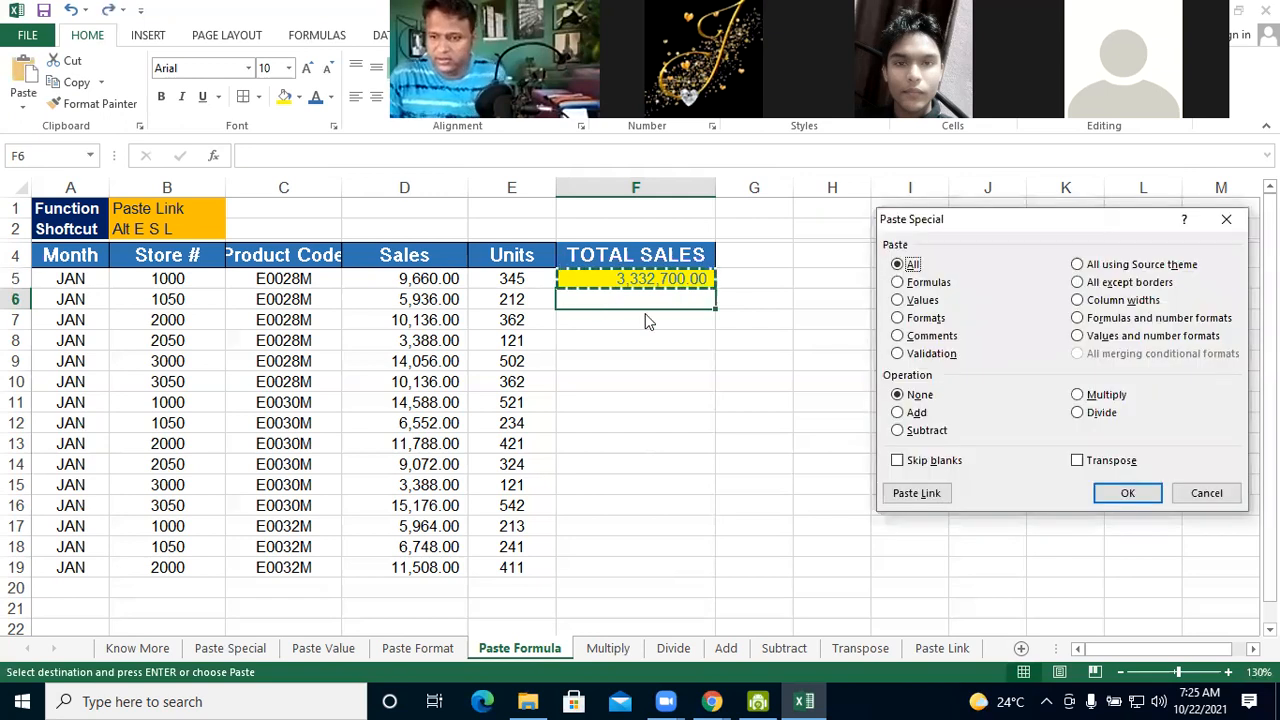
pyautogui.click(921, 300)
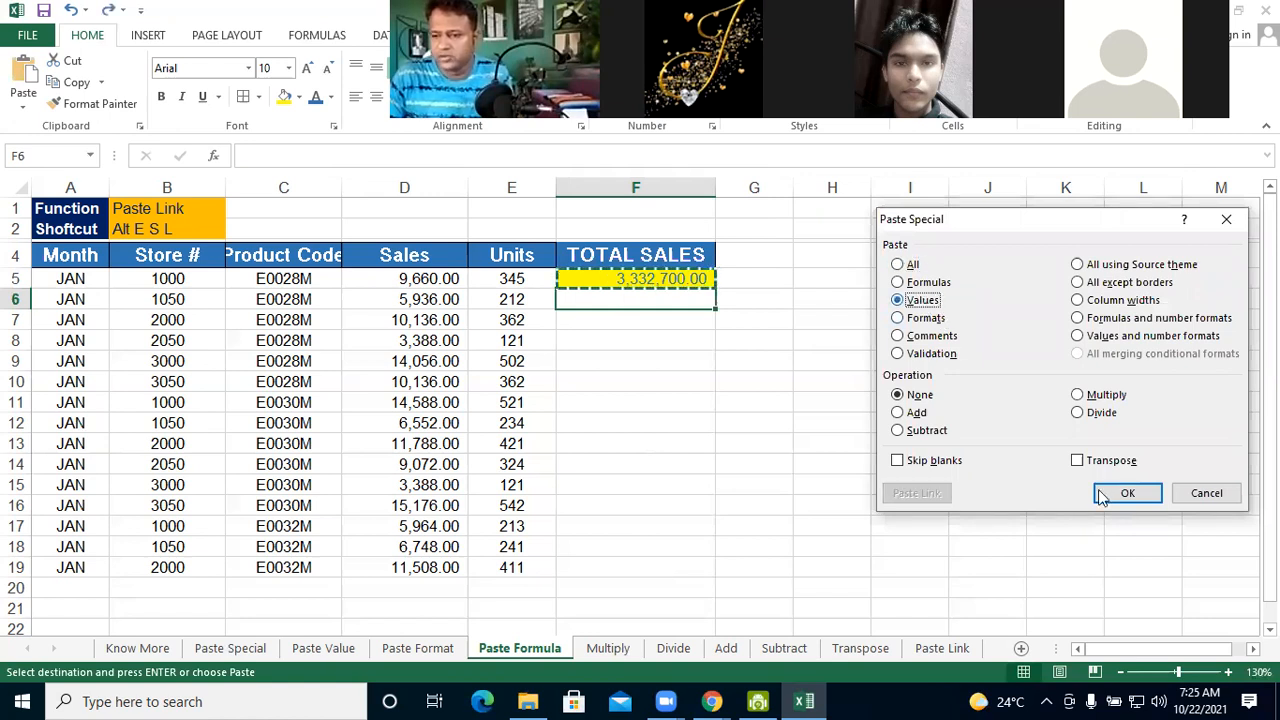
pyautogui.click(1102, 497)
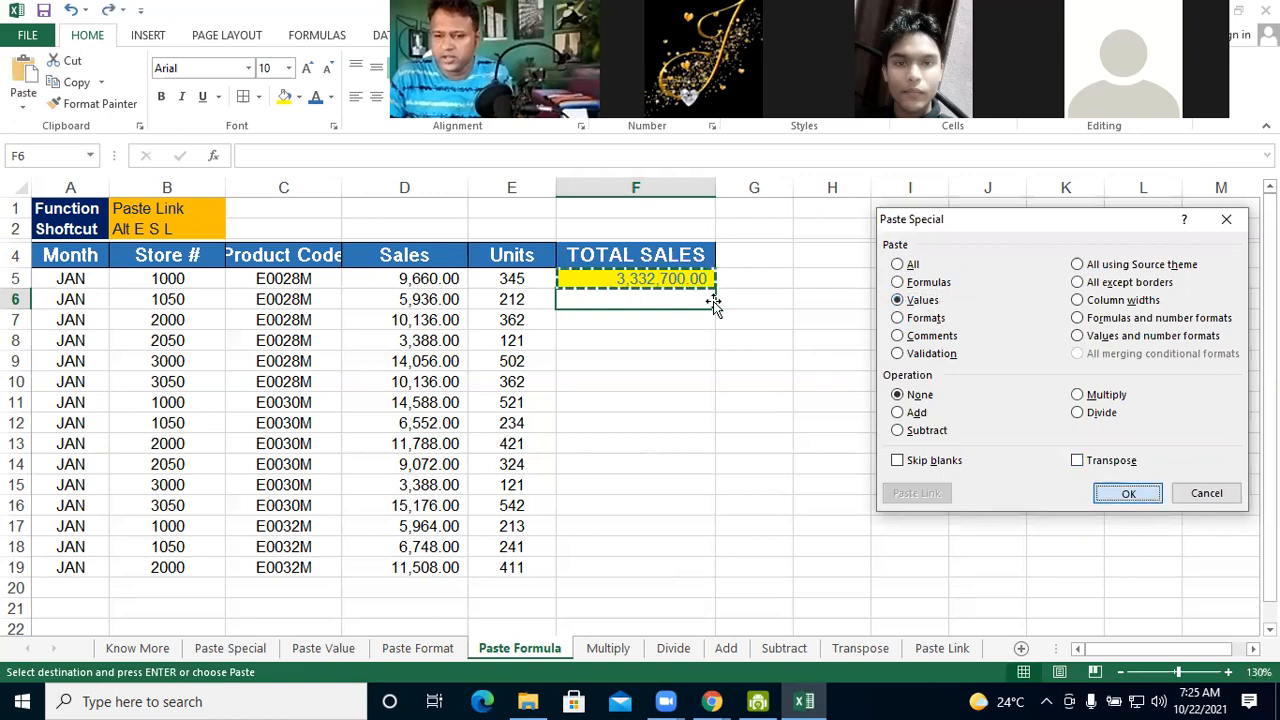
# Fill the pasted value from F6 down to F19, undo the fill and clear F6
pyautogui.moveTo(714, 311); pyautogui.dragTo(683, 566)
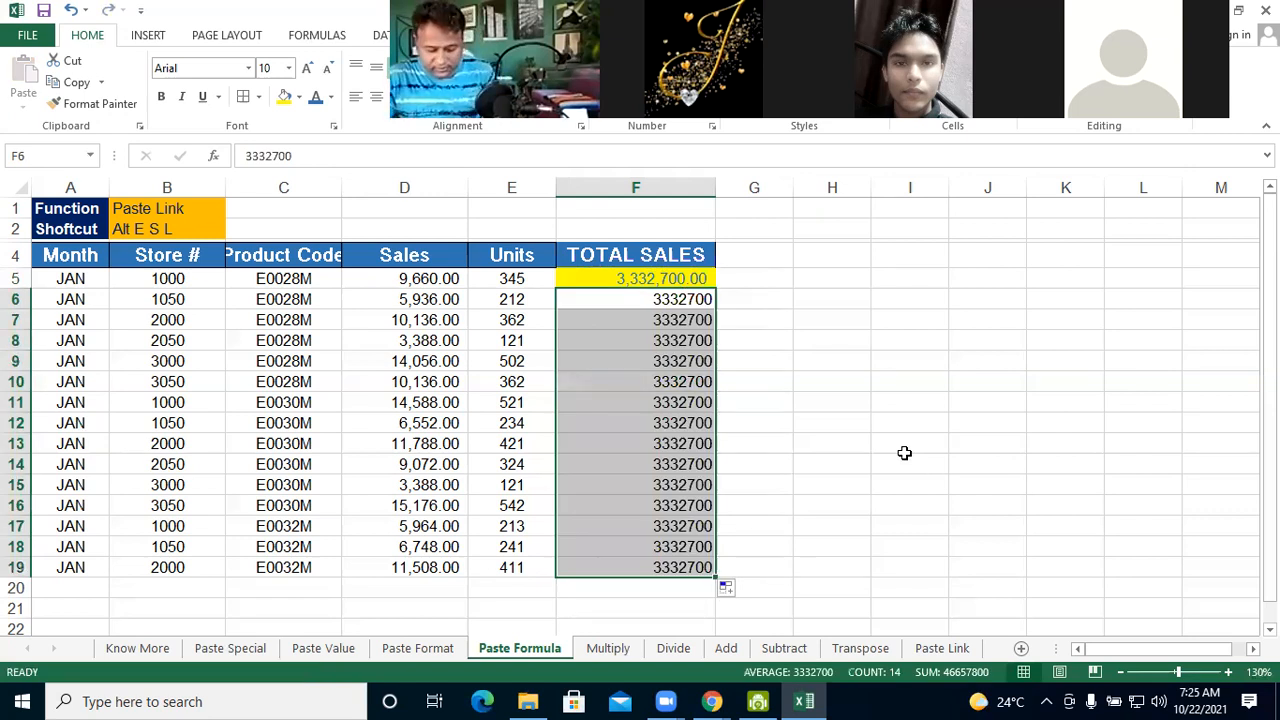
pyautogui.hotkey('ctrl', 'z')
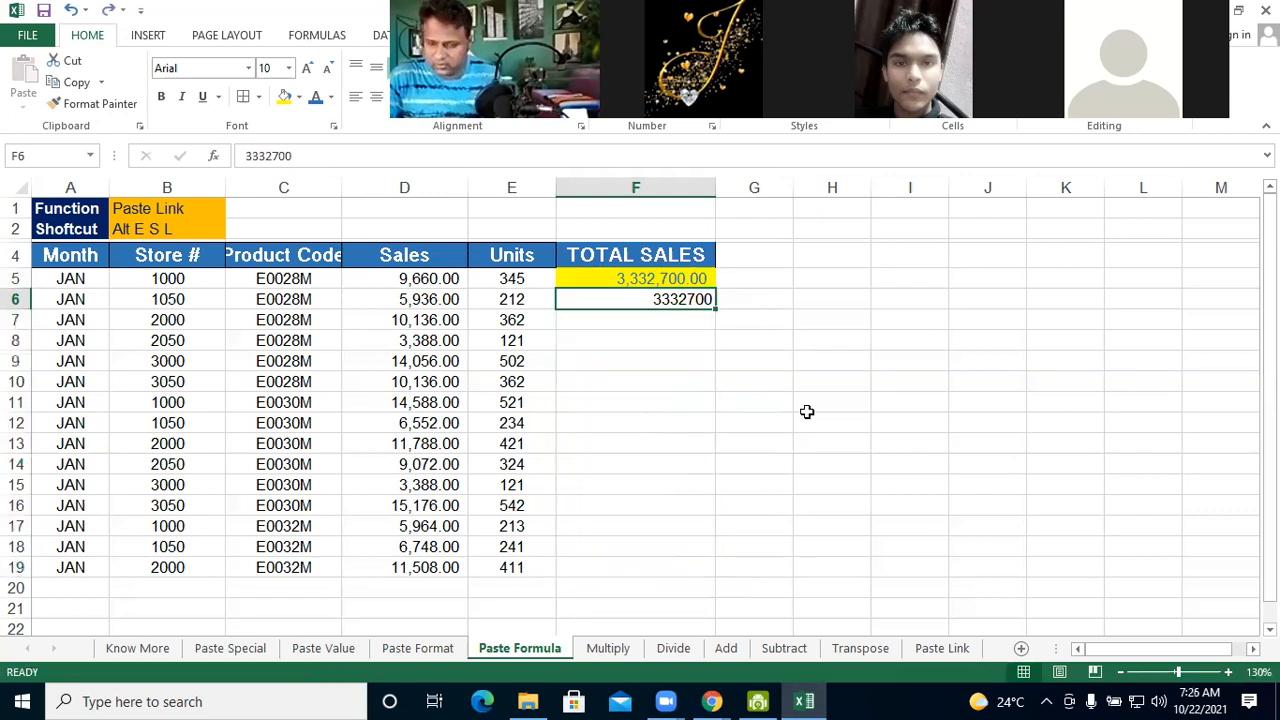
pyautogui.press('BackSpace')
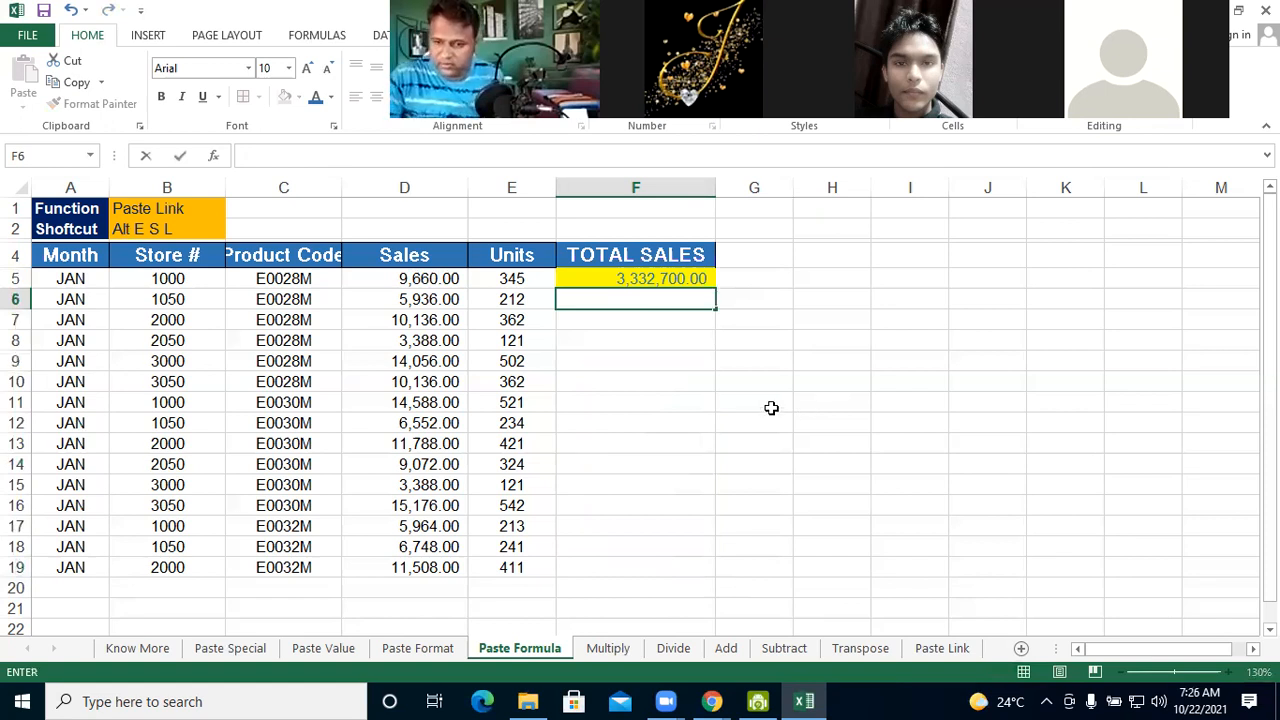
# Copy F5 and paste only its formula into F6 using the Formulas option of Paste Special
pyautogui.click(608, 278)
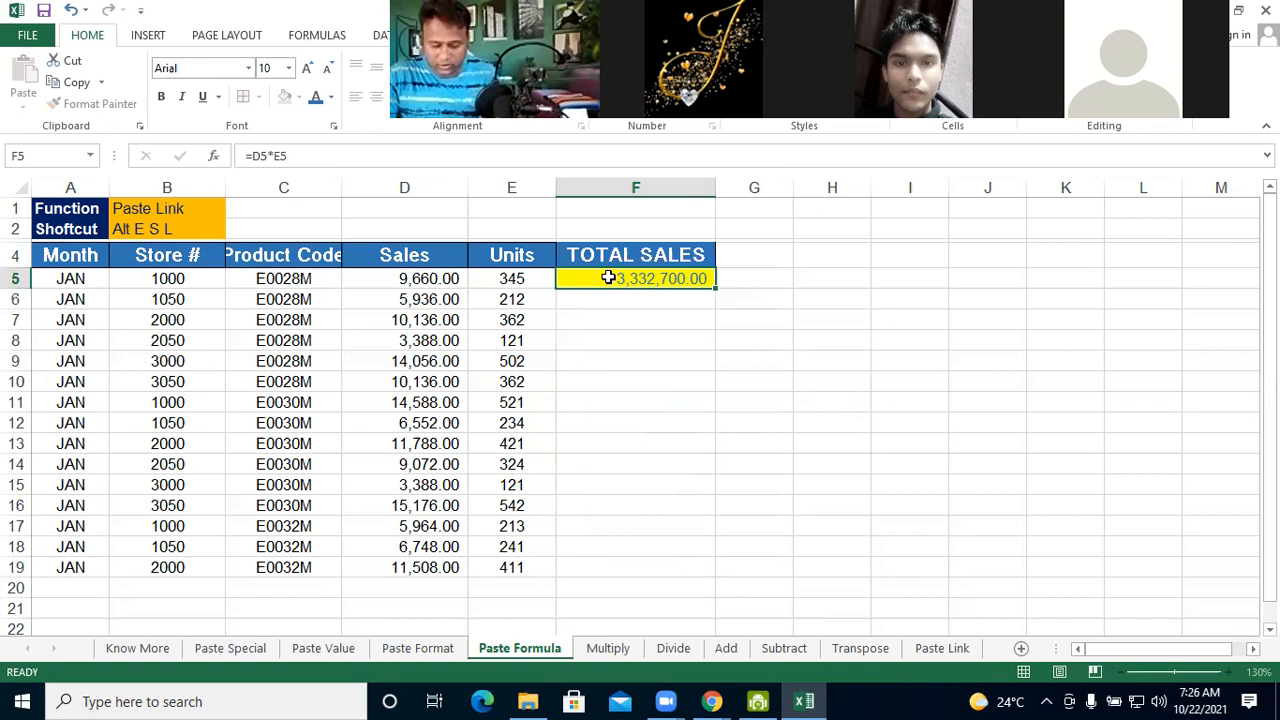
pyautogui.hotkey('ctrl', 'c')
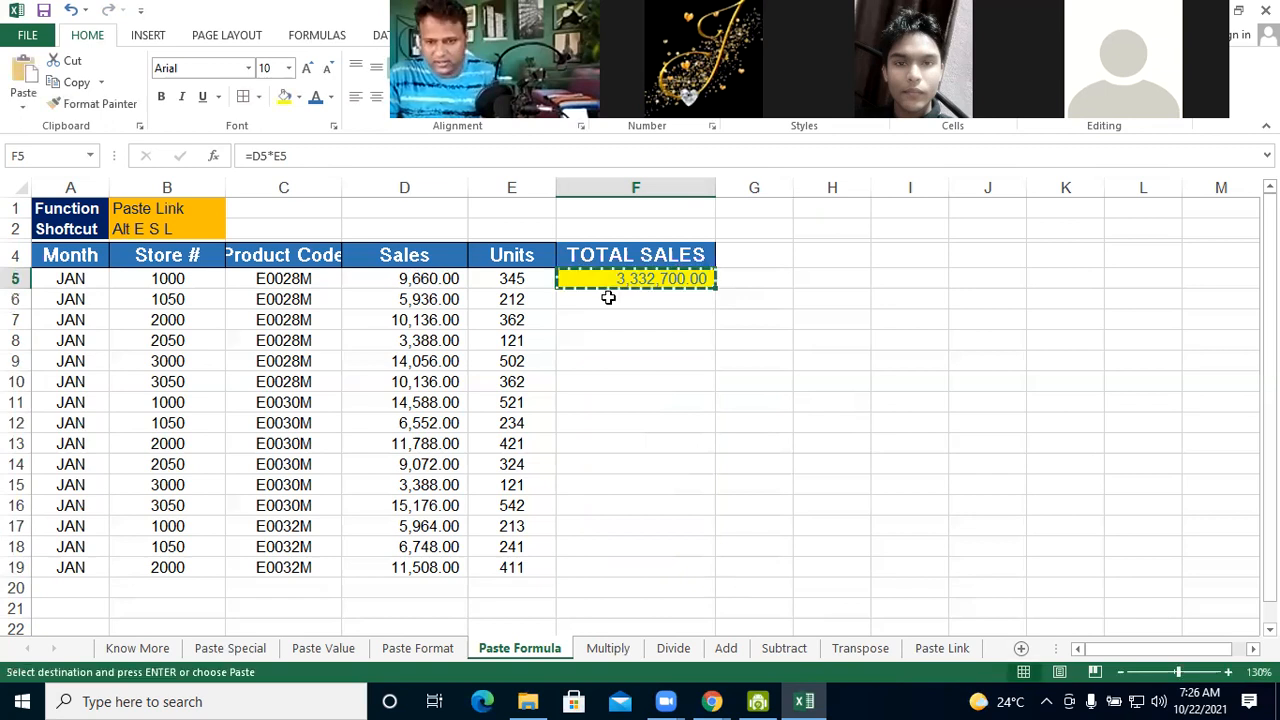
pyautogui.click(608, 297)
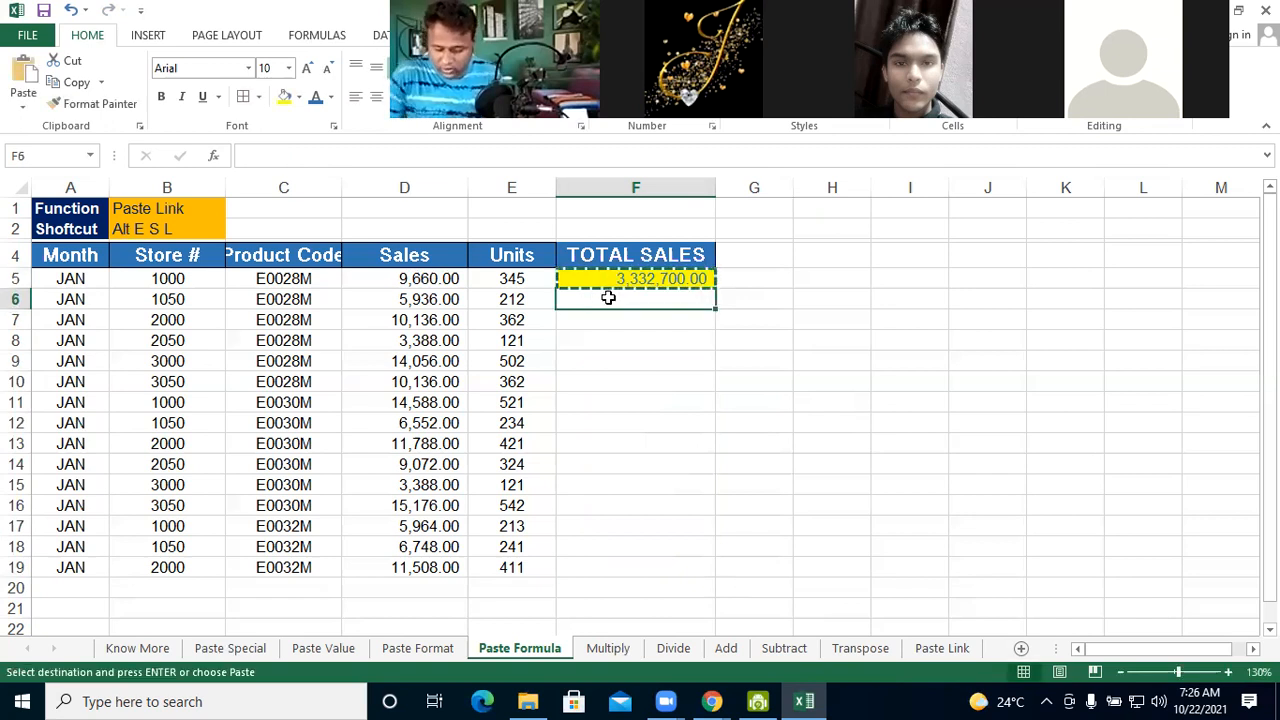
pyautogui.hotkey('alt', 'e')
pyautogui.press('s')
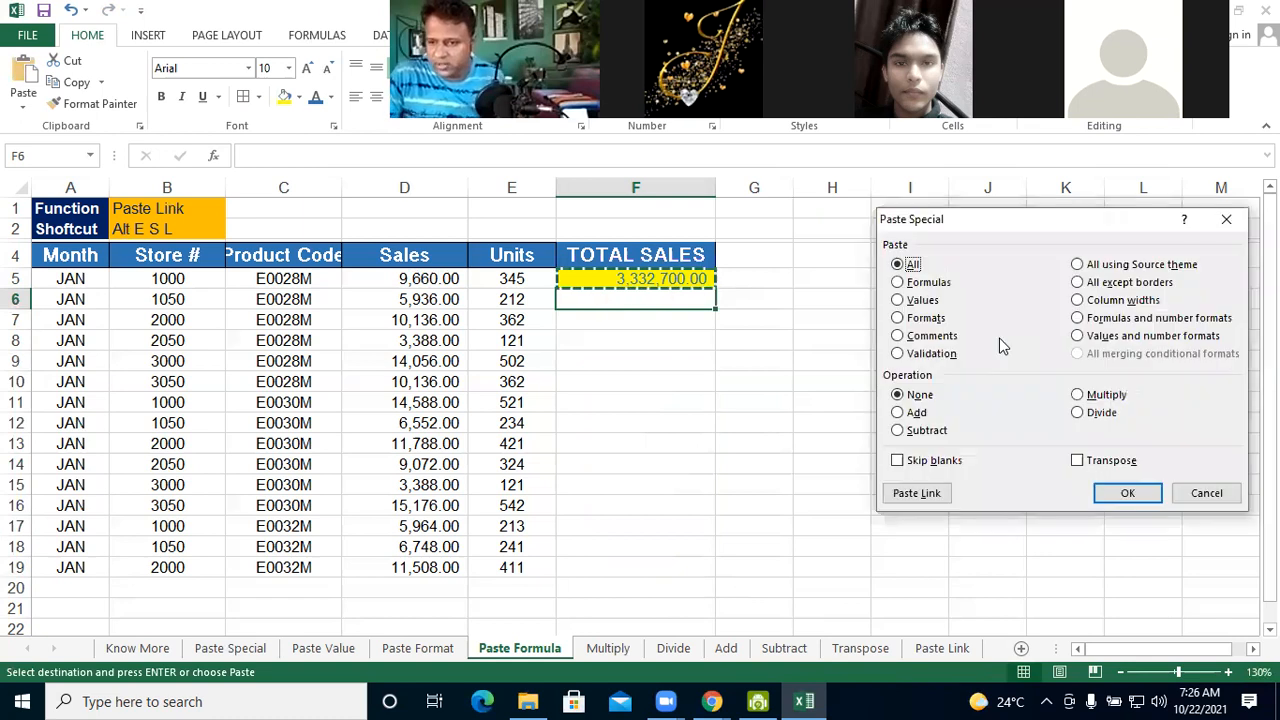
pyautogui.click(930, 283)
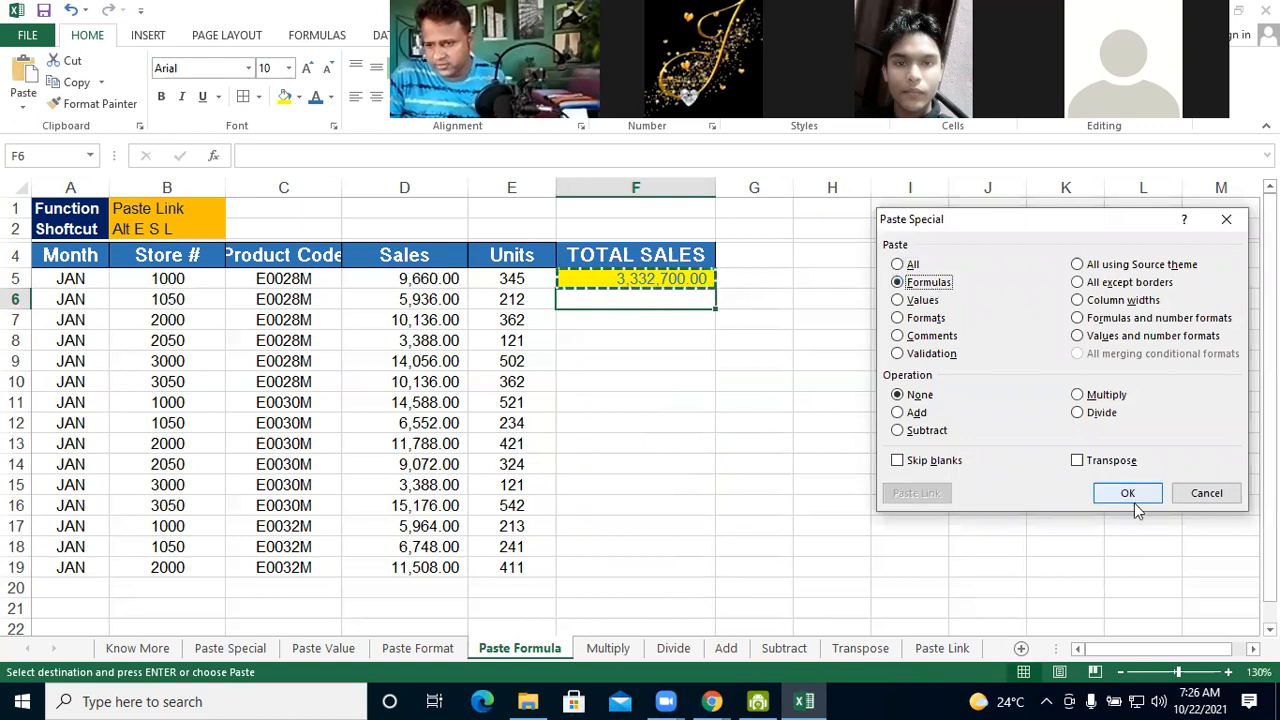
pyautogui.click(1128, 493)
# Fill the unformatted formula from F6 down the TOTAL SALES column to F19
pyautogui.click(697, 383)
pyautogui.click(714, 308)
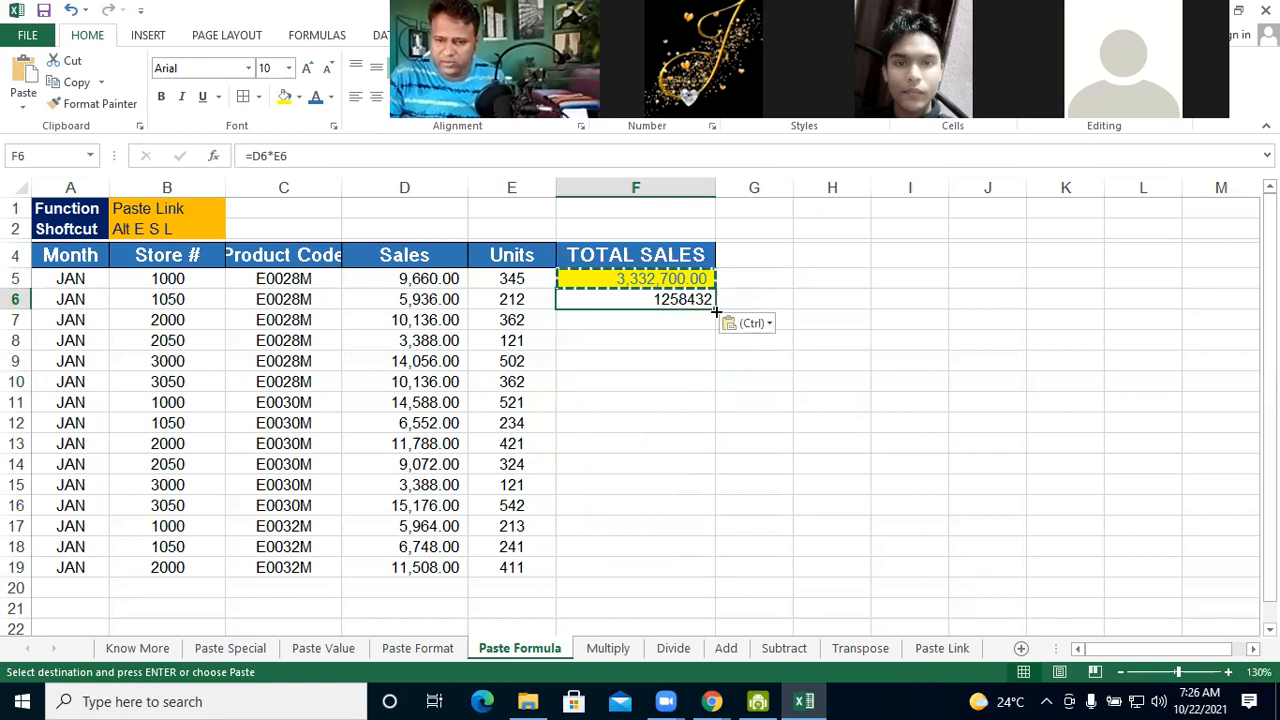
pyautogui.moveTo(714, 312); pyautogui.dragTo(705, 576)
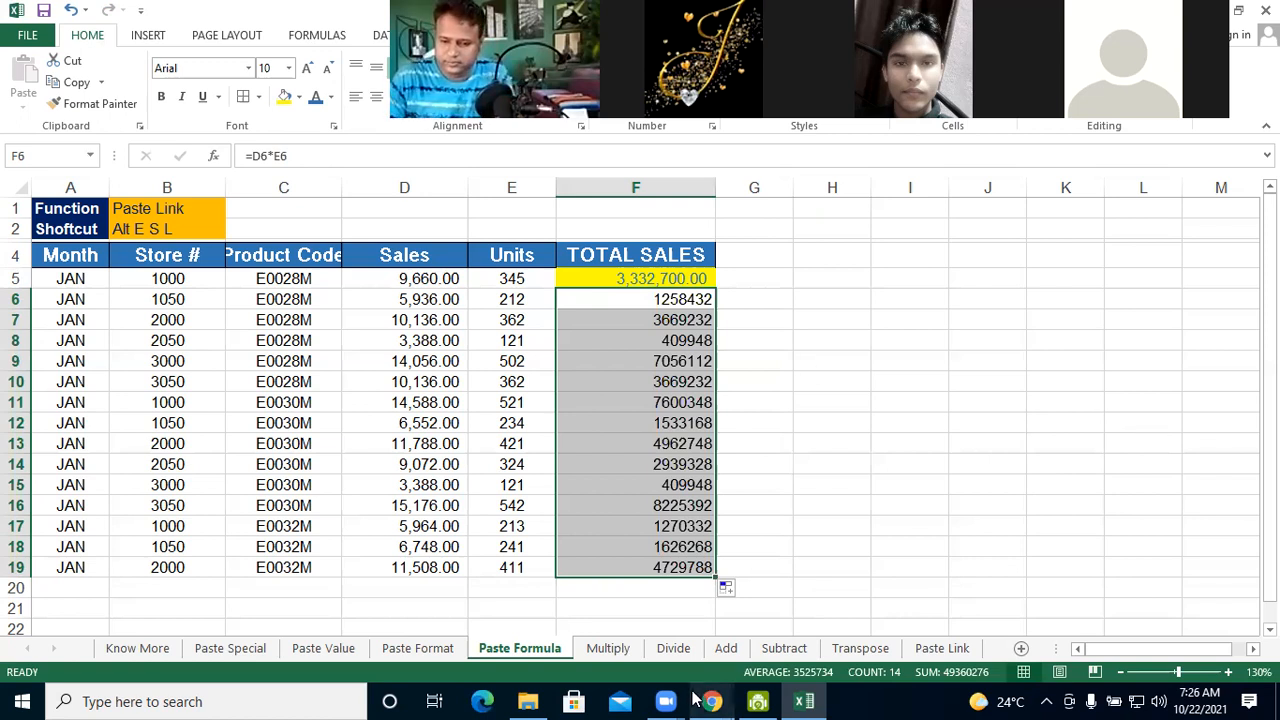
# Switch to the course page in Chrome and play the Paste Special lesson video
pyautogui.moveTo(711, 700)
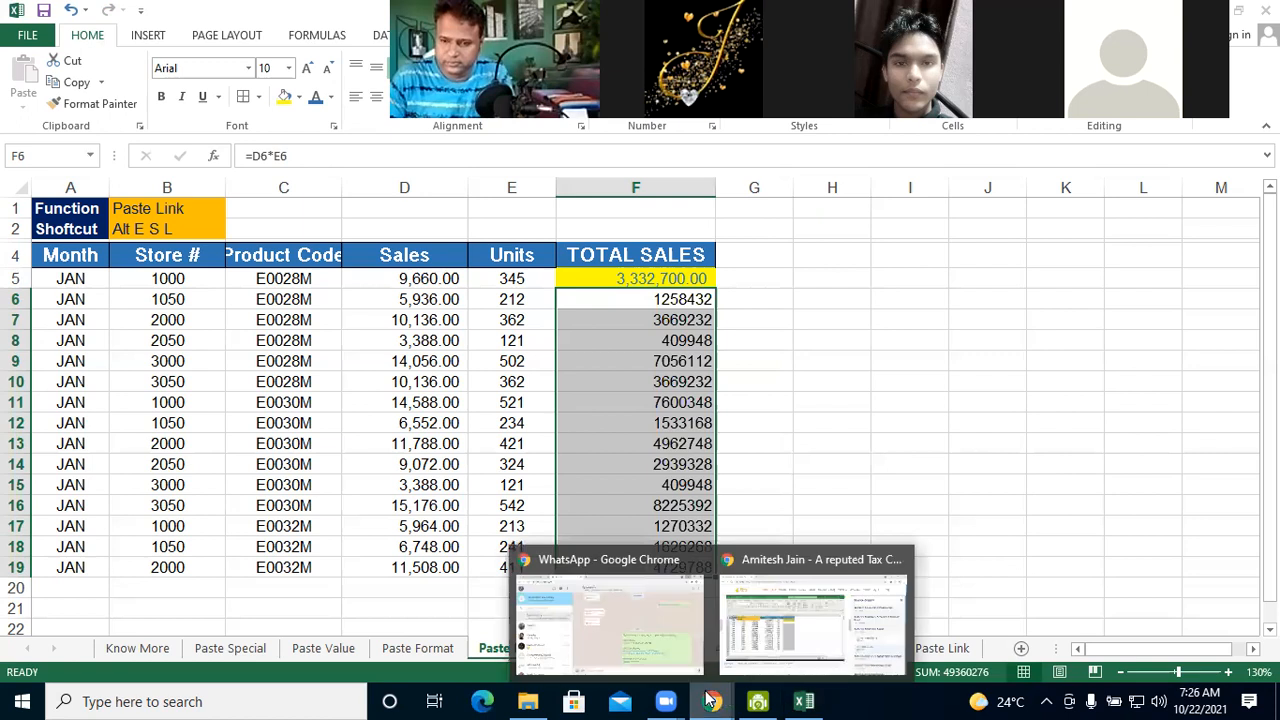
pyautogui.click(800, 630)
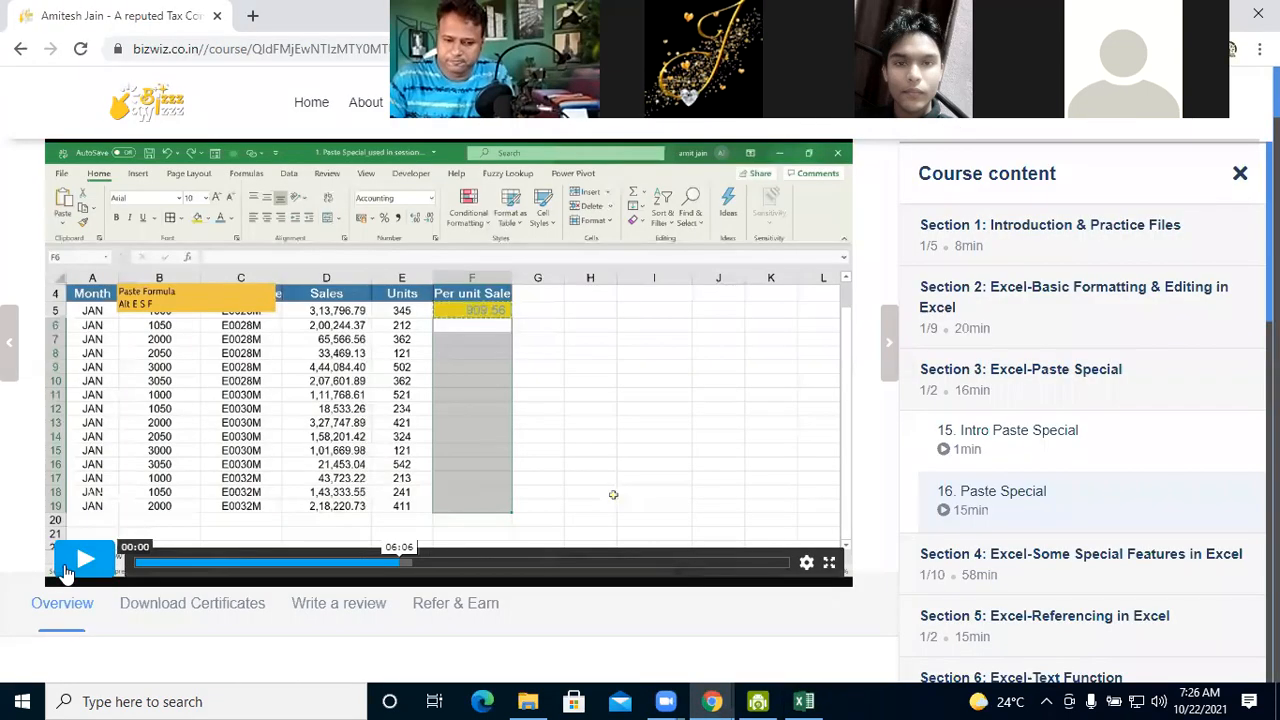
pyautogui.click(65, 570)
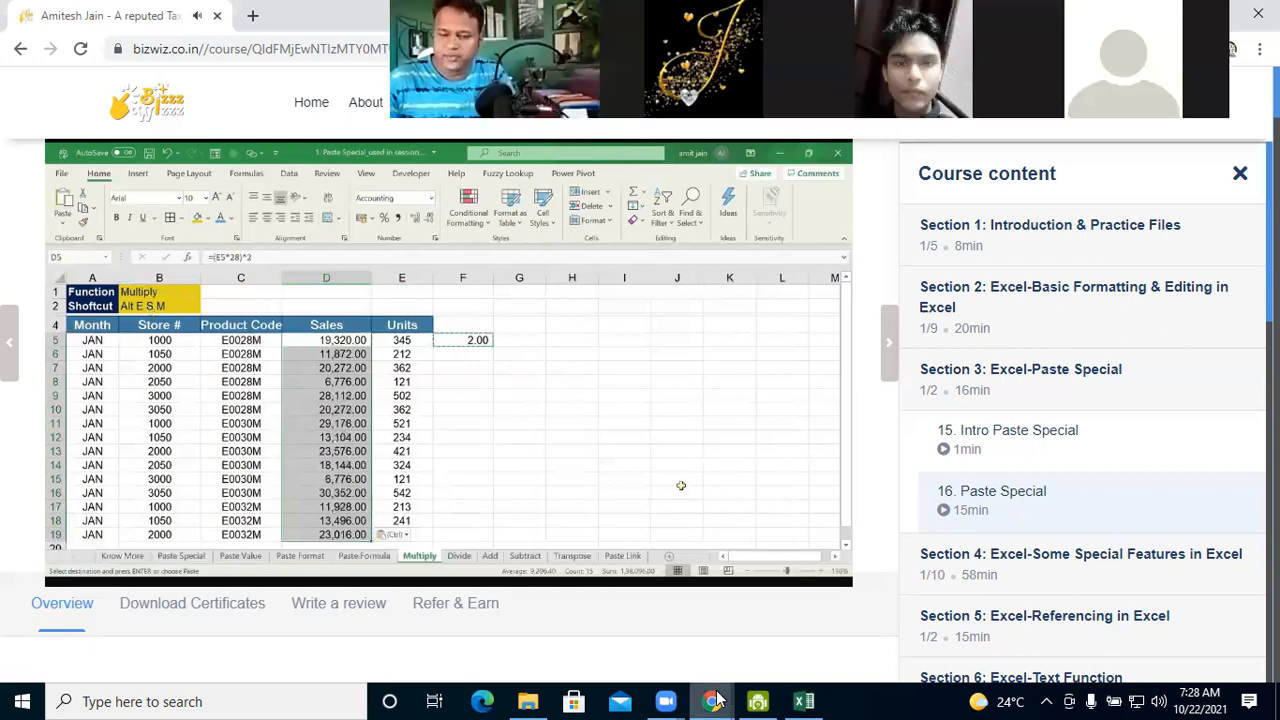
# Return to the Excel workbook, open the Multiply sheet and select the first Sales value in D5
pyautogui.hotkey('alt', 'Tab')
pyautogui.click(409, 284)
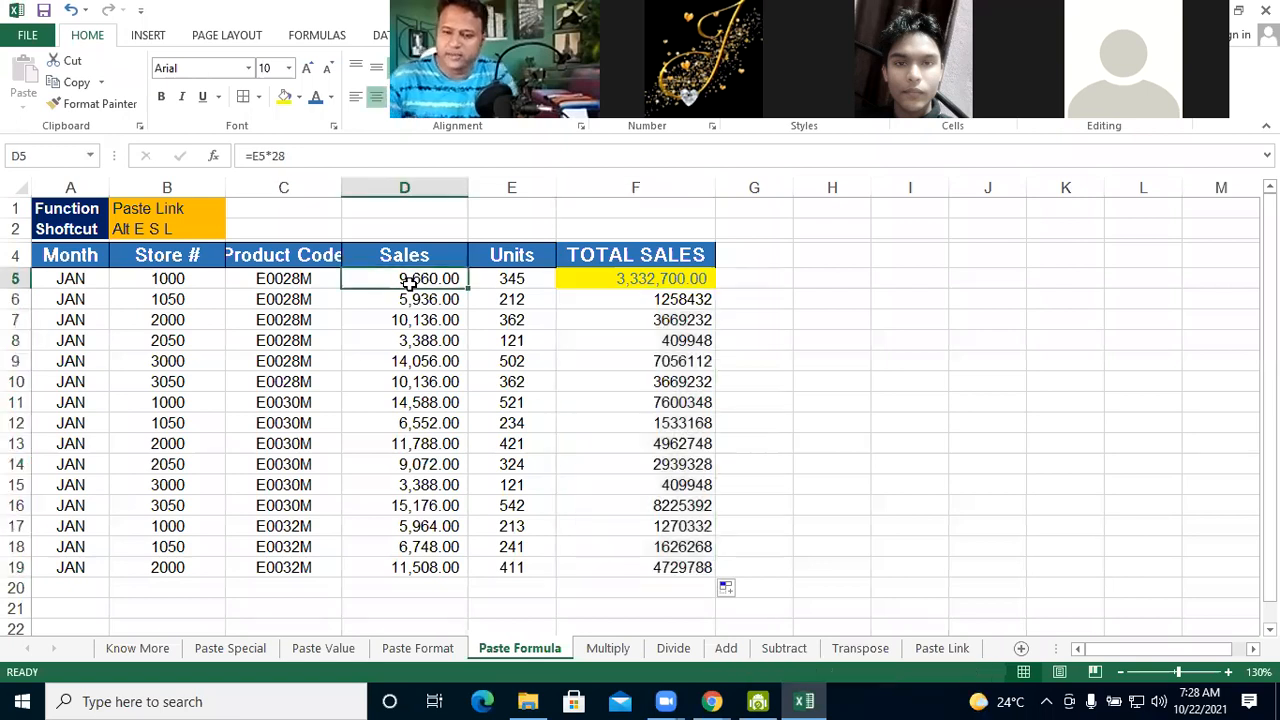
pyautogui.click(607, 649)
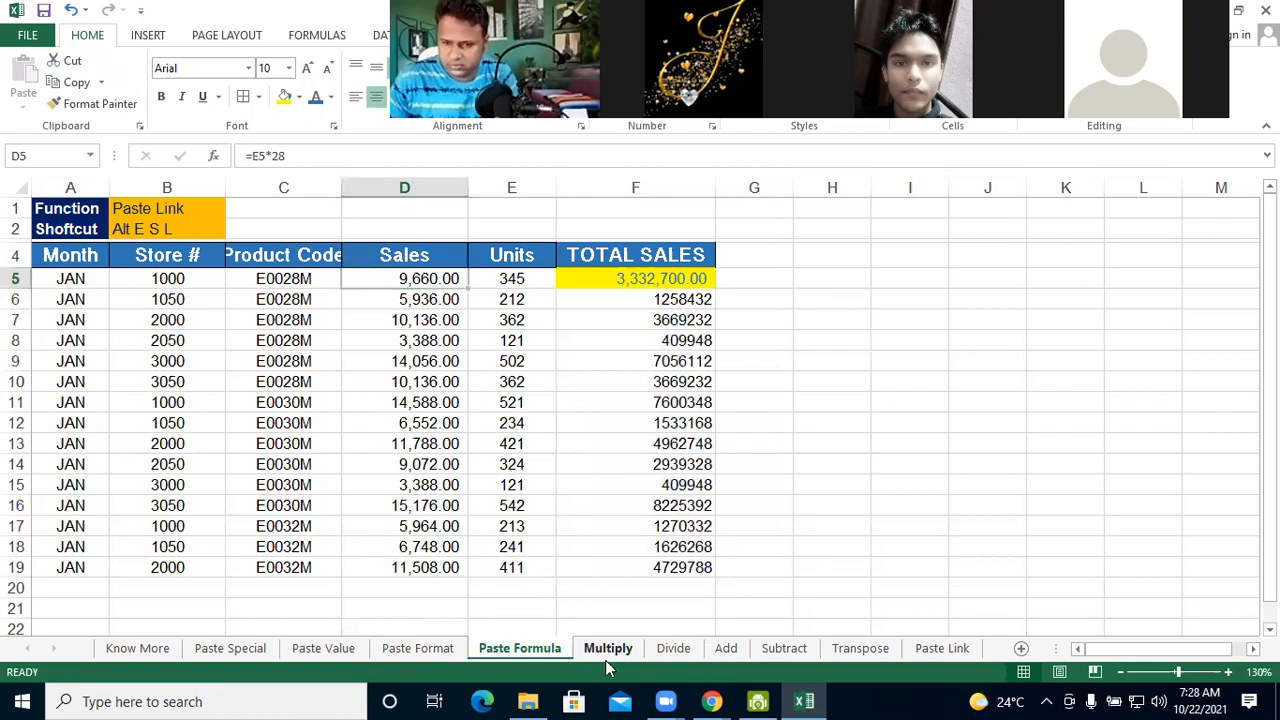
pyautogui.click(435, 283)
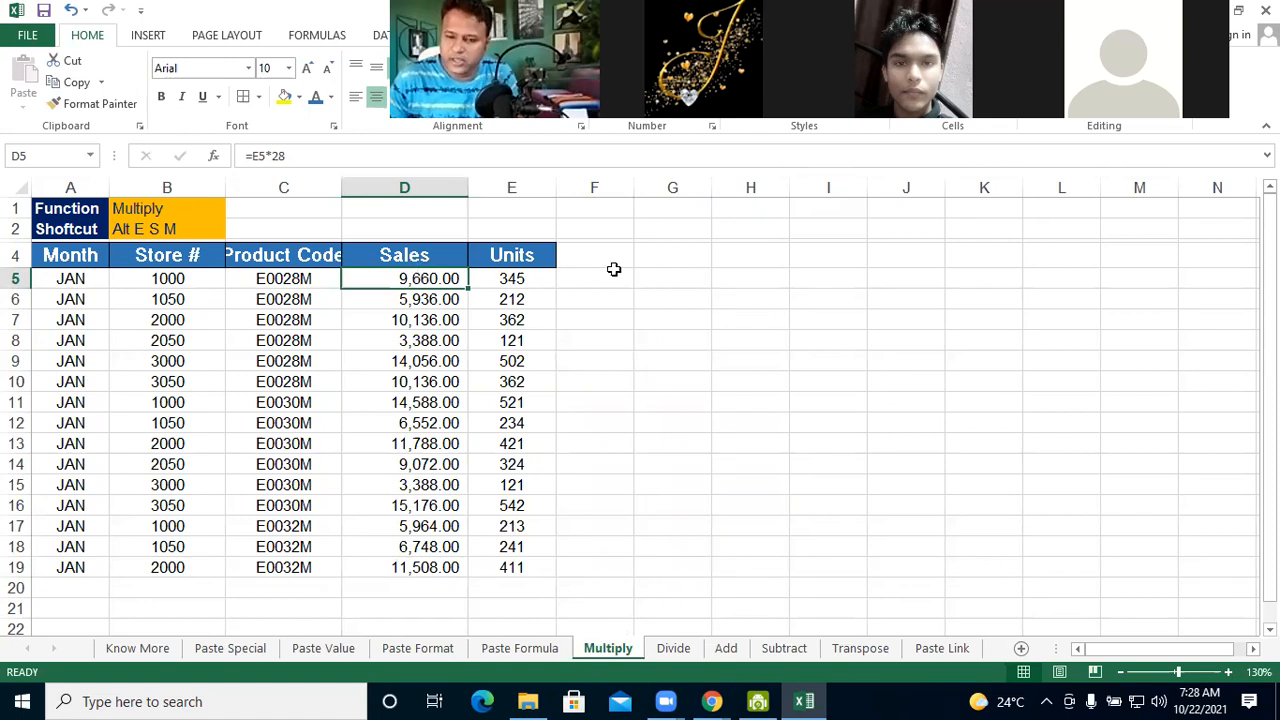
# Enter the formula =D5*2.00 in F5 to double the first Sales value
pyautogui.click(595, 282)
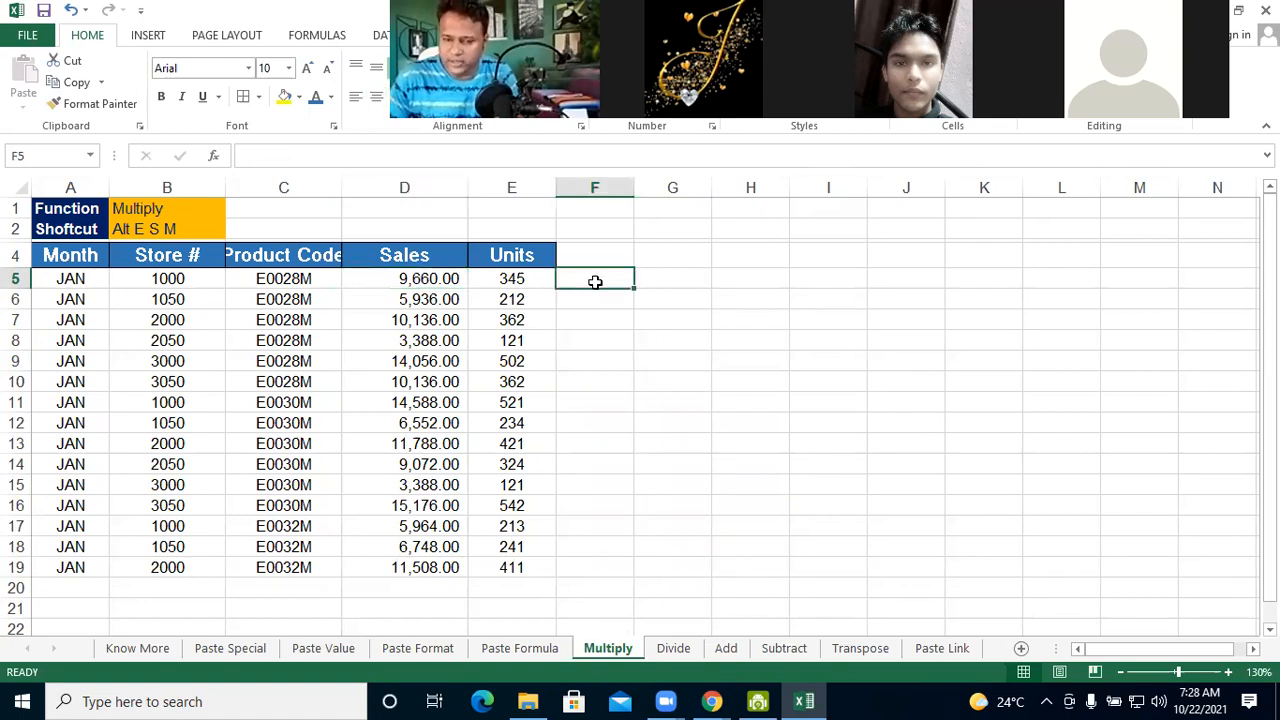
pyautogui.write('=')
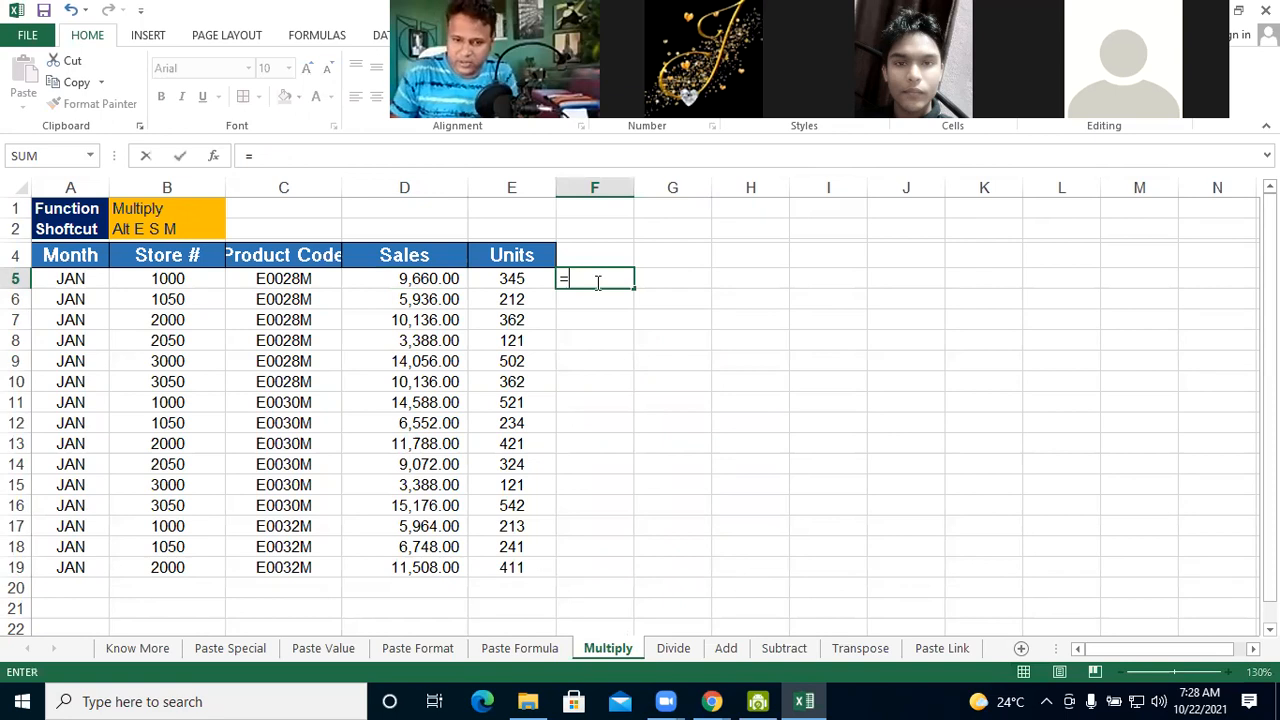
pyautogui.write('D')
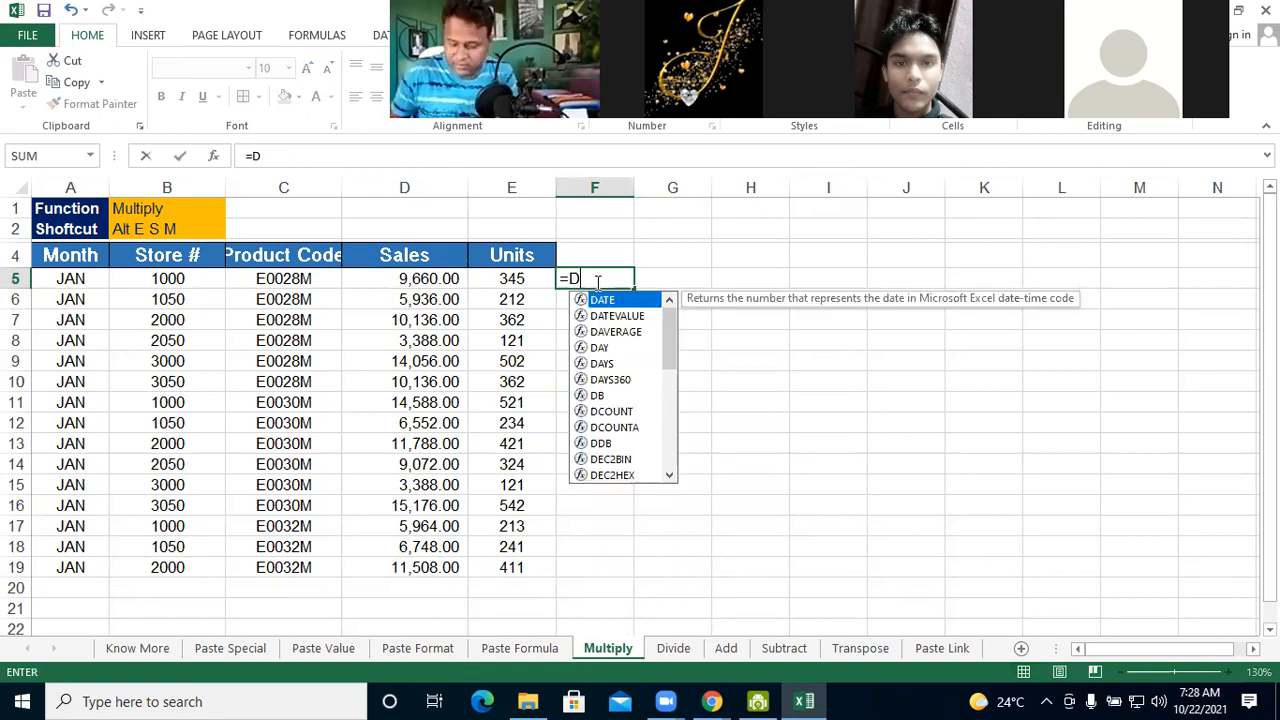
pyautogui.write('5*')
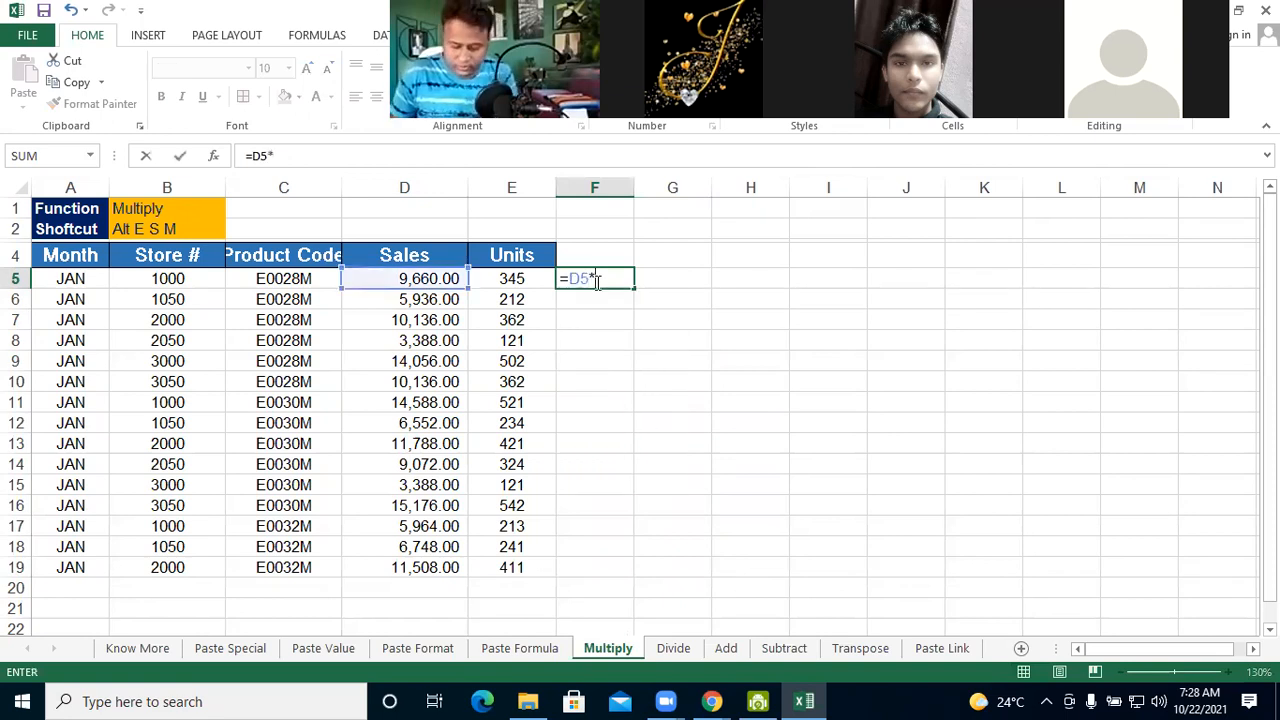
pyautogui.write('2.0')
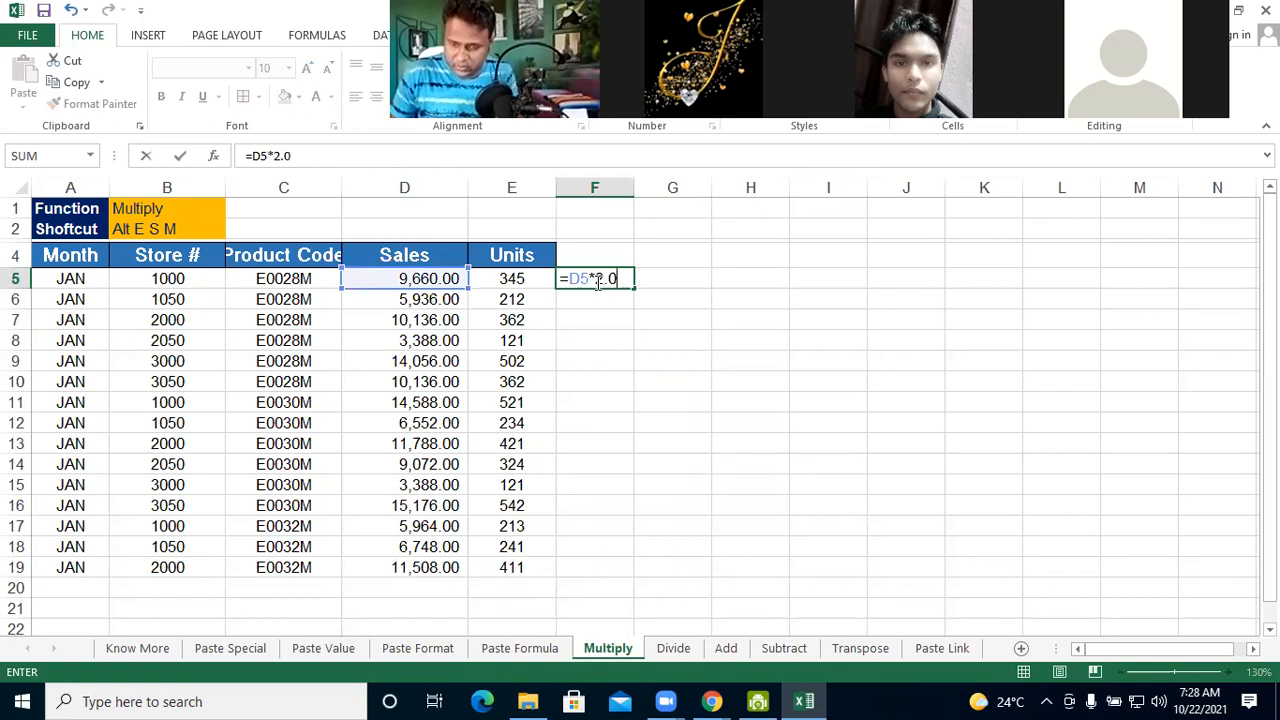
pyautogui.write('0')
pyautogui.press('Return')
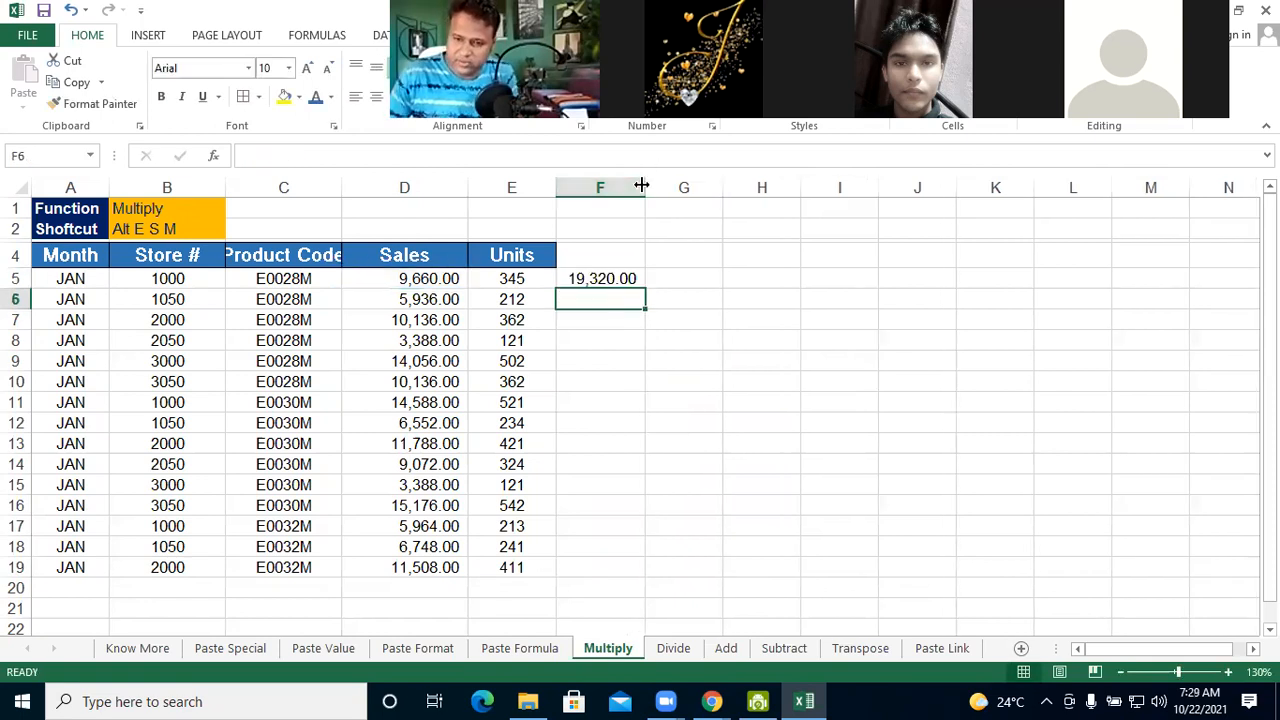
# Autofit column F and clear the formula from F5
pyautogui.doubleClick(645, 188)
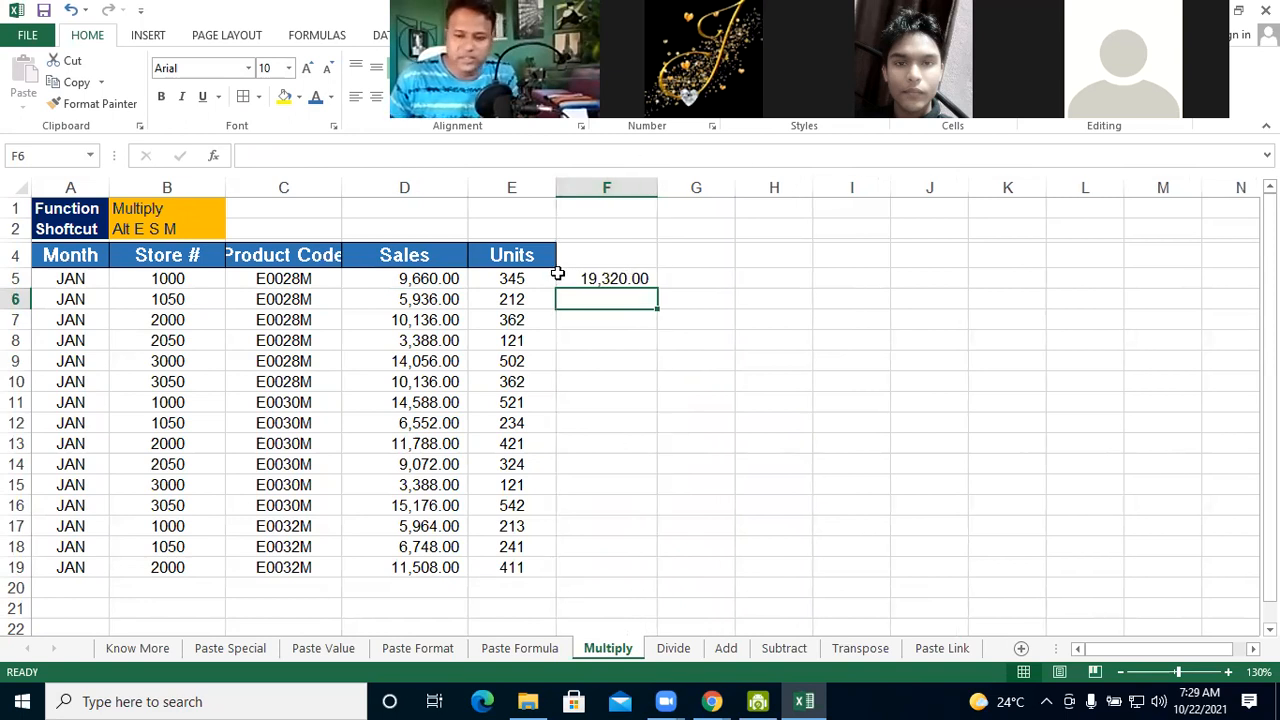
pyautogui.click(625, 274)
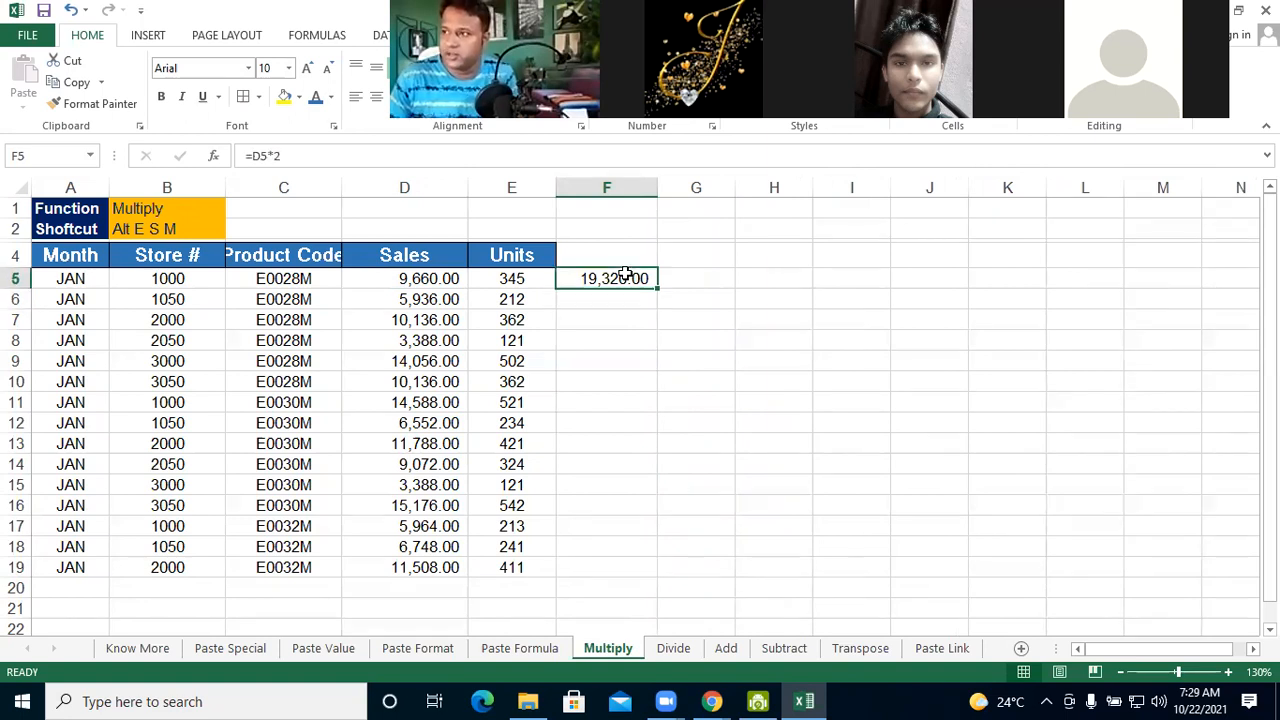
pyautogui.press('BackSpace')
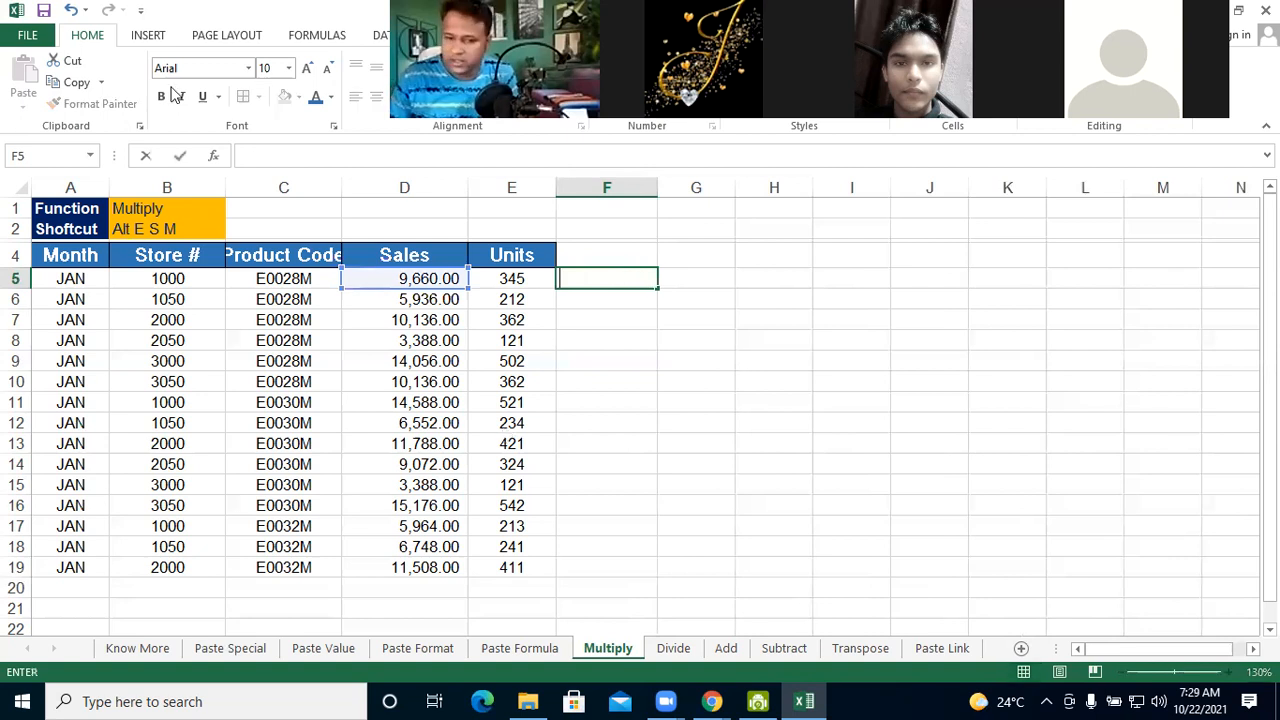
pyautogui.click(704, 380)
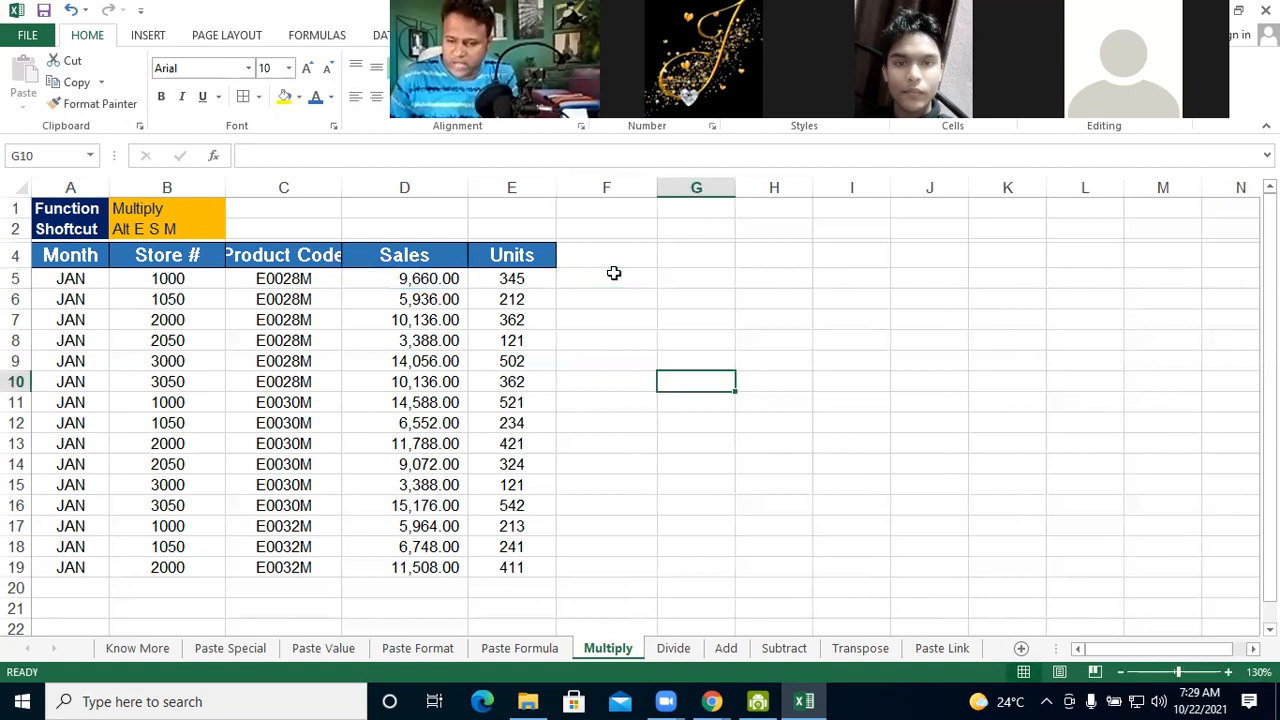
# Enter the multiplier 2.00 in F5 beside the first data row
pyautogui.click(614, 273)
pyautogui.write('0')
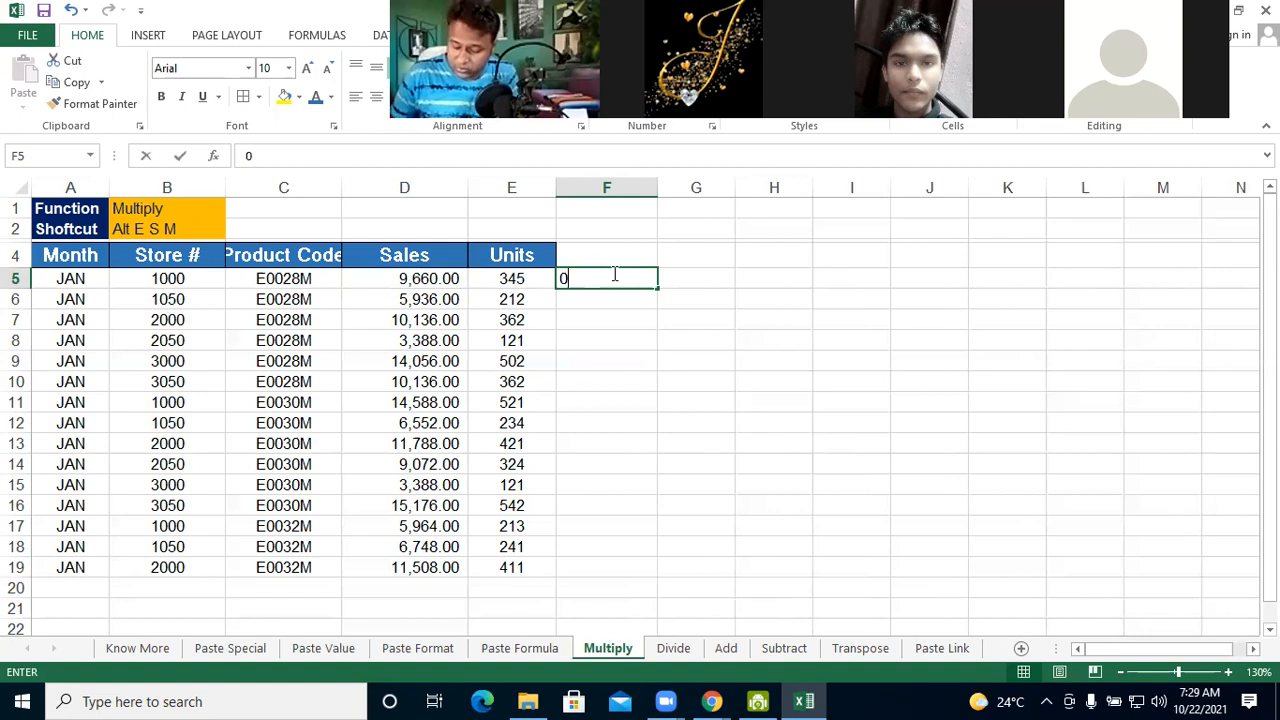
pyautogui.write('.2')
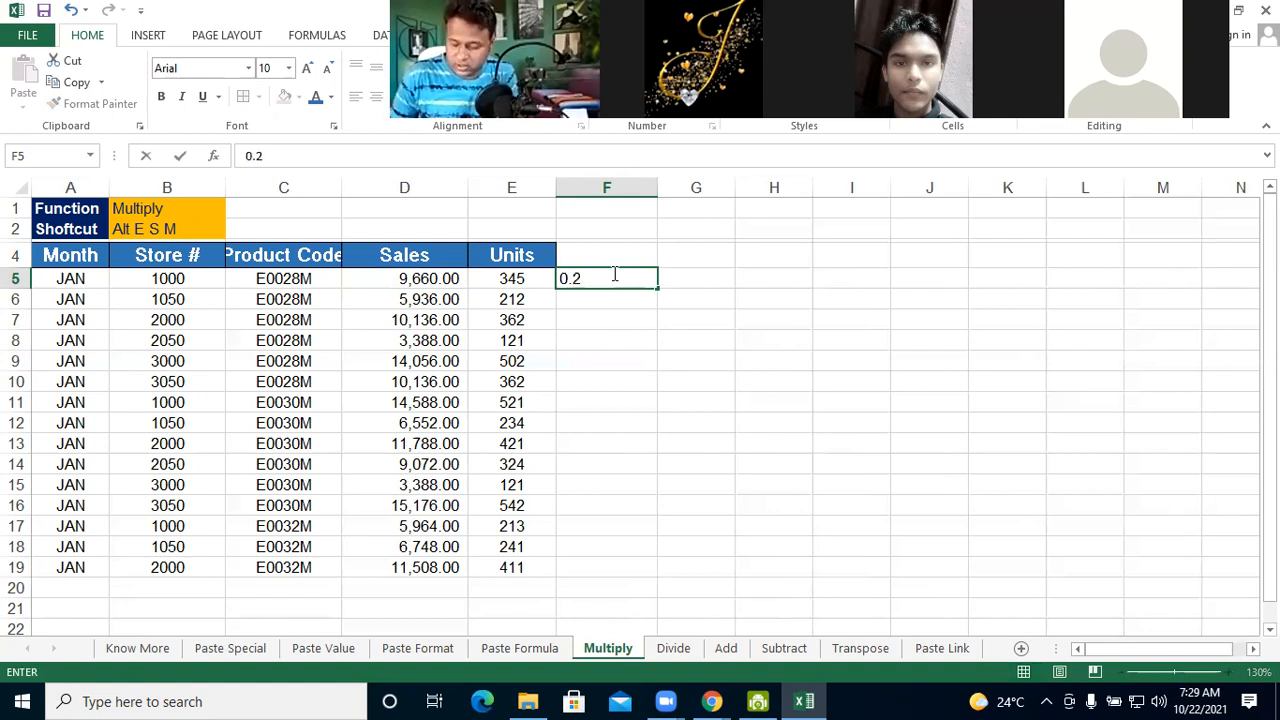
pyautogui.press('BackSpace')
pyautogui.press('BackSpace')
pyautogui.press('BackSpace')
pyautogui.write('2')
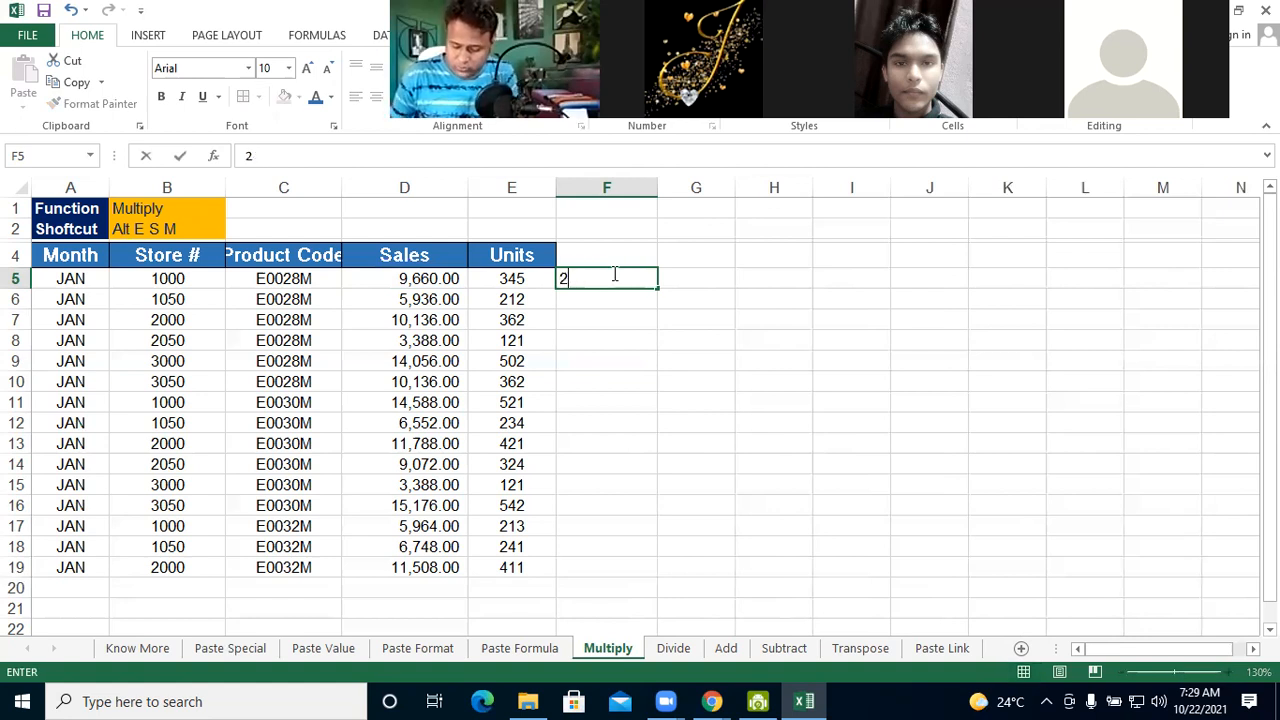
pyautogui.write('.00')
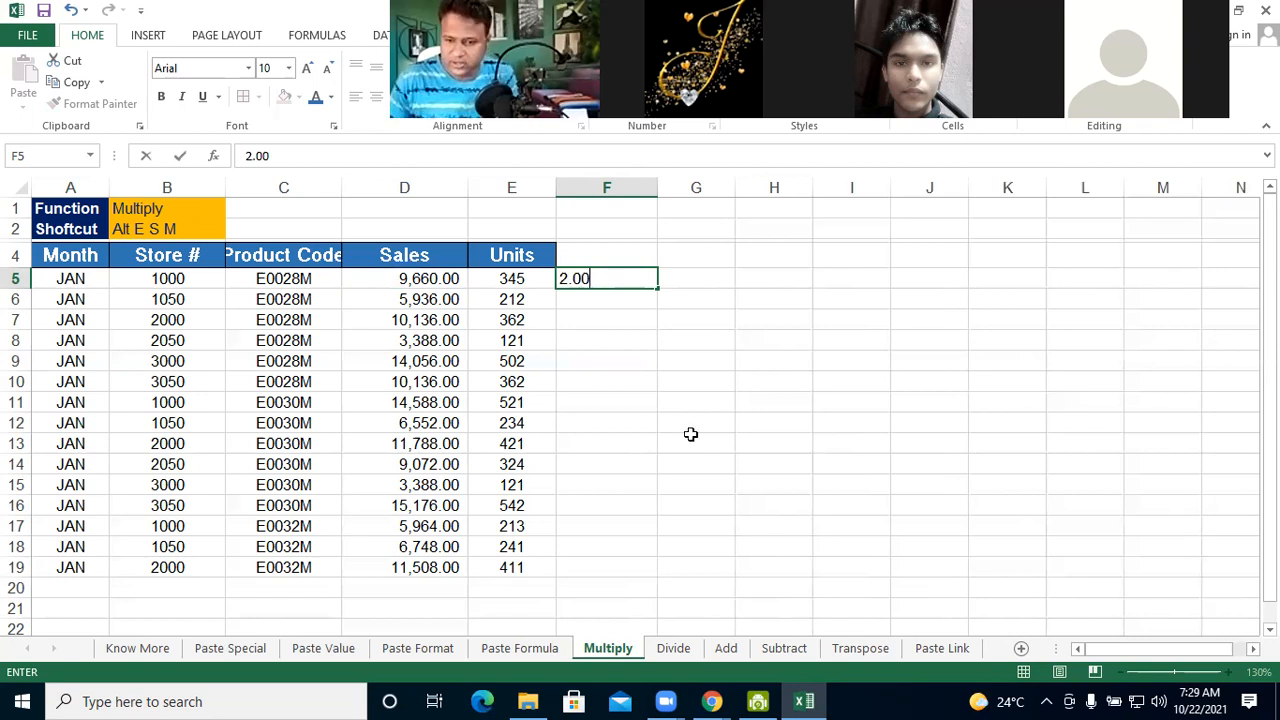
pyautogui.click(689, 436)
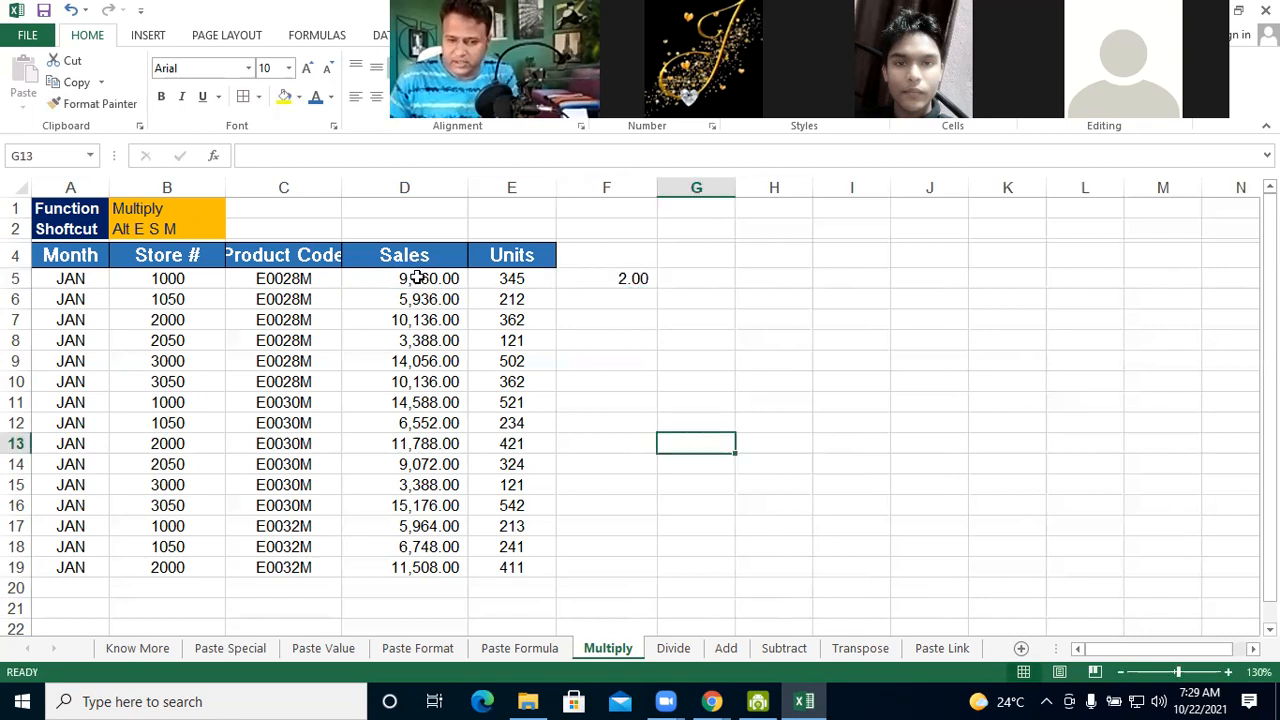
# Copy the multiplier in F5 and apply it to the Sales values in D5:D19 with Paste Special Multiply
pyautogui.click(417, 278)
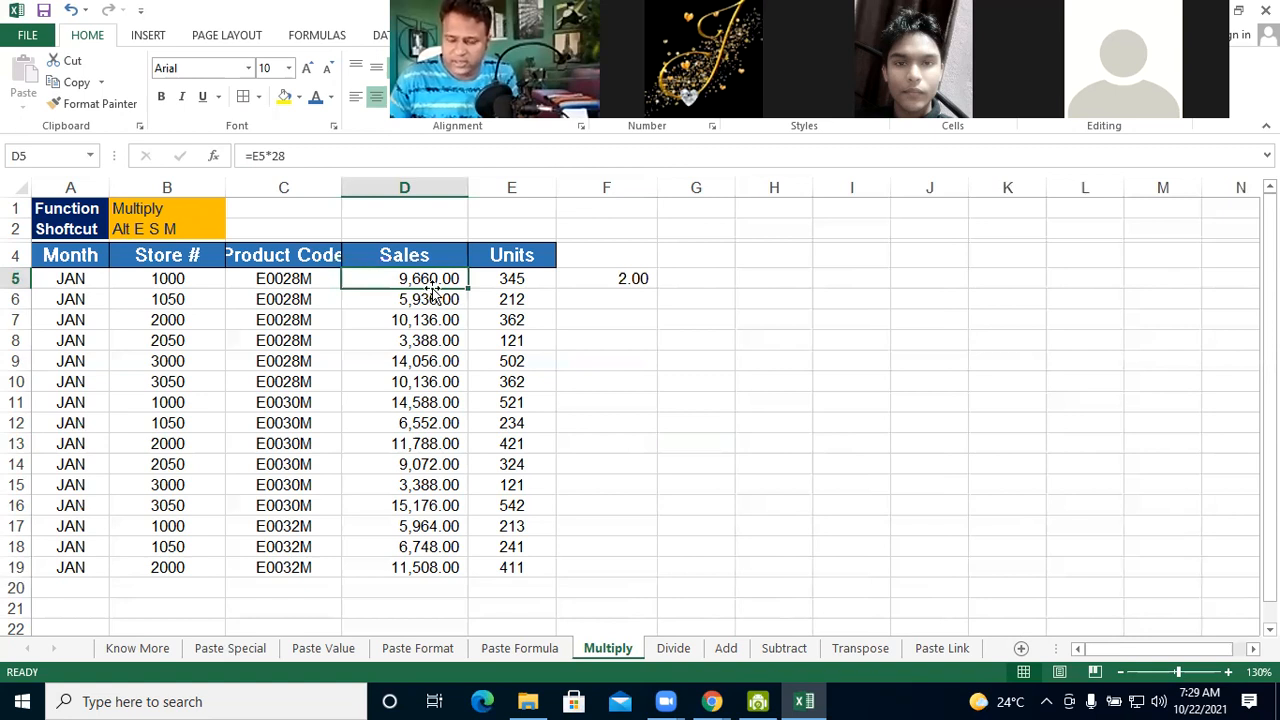
pyautogui.click(597, 278)
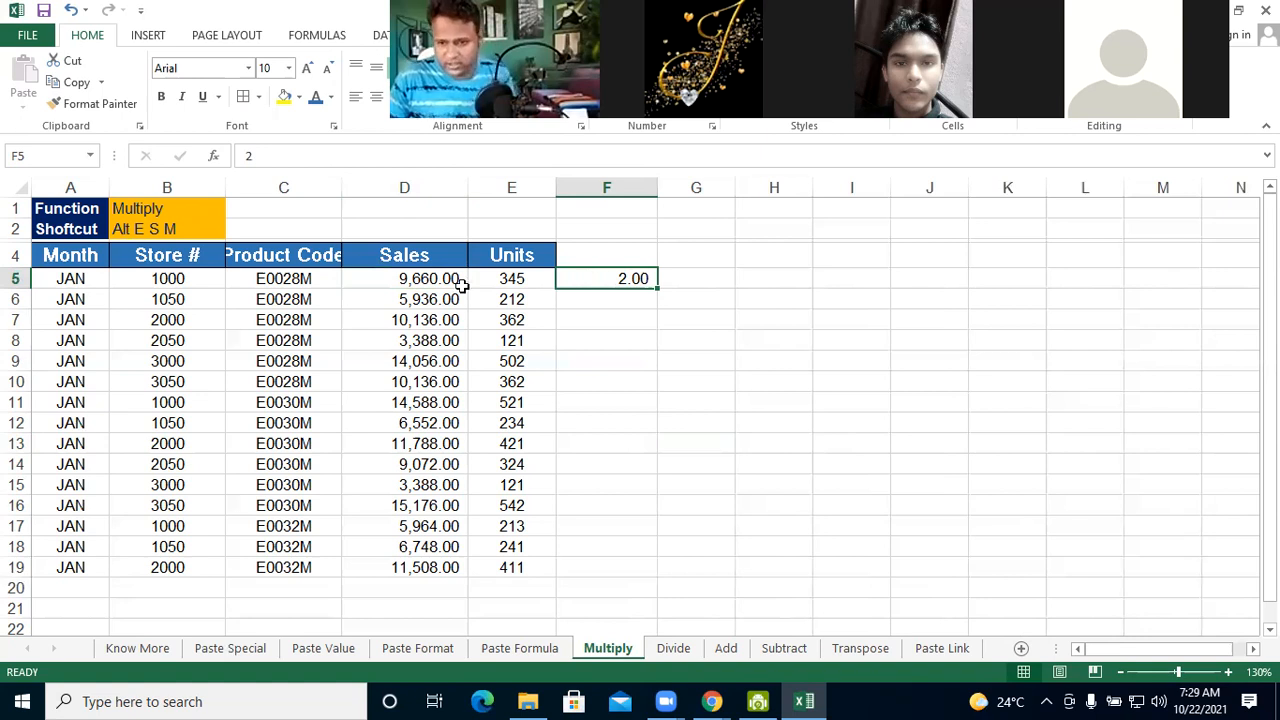
pyautogui.hotkey('ctrl', 'c')
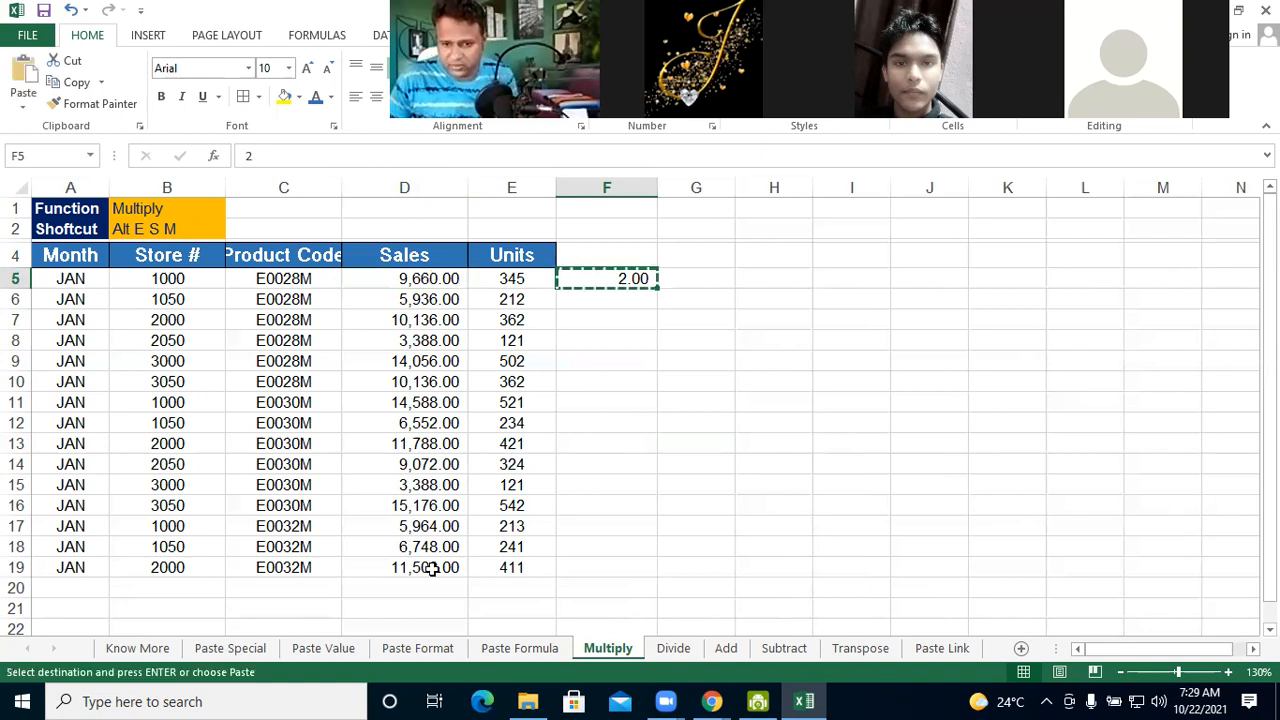
pyautogui.moveTo(404, 278); pyautogui.dragTo(430, 567)
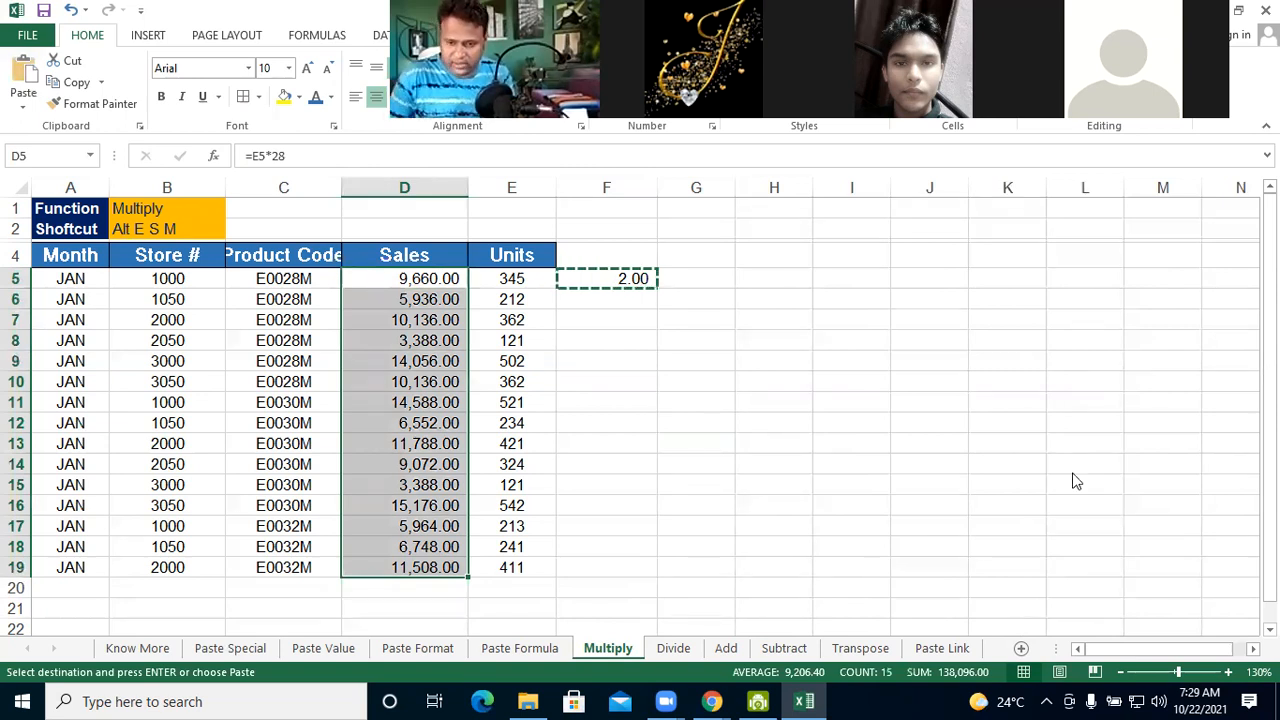
pyautogui.hotkey('alt', 'e')
pyautogui.press('s')
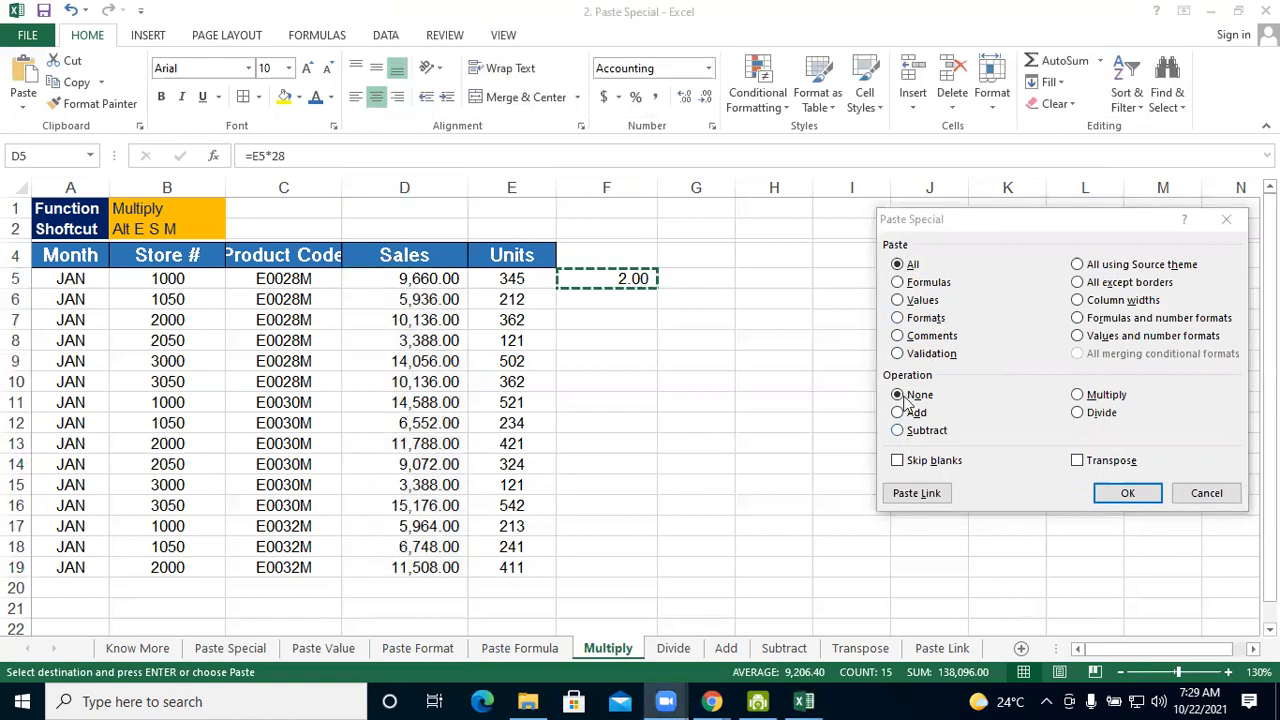
pyautogui.click(1079, 395)
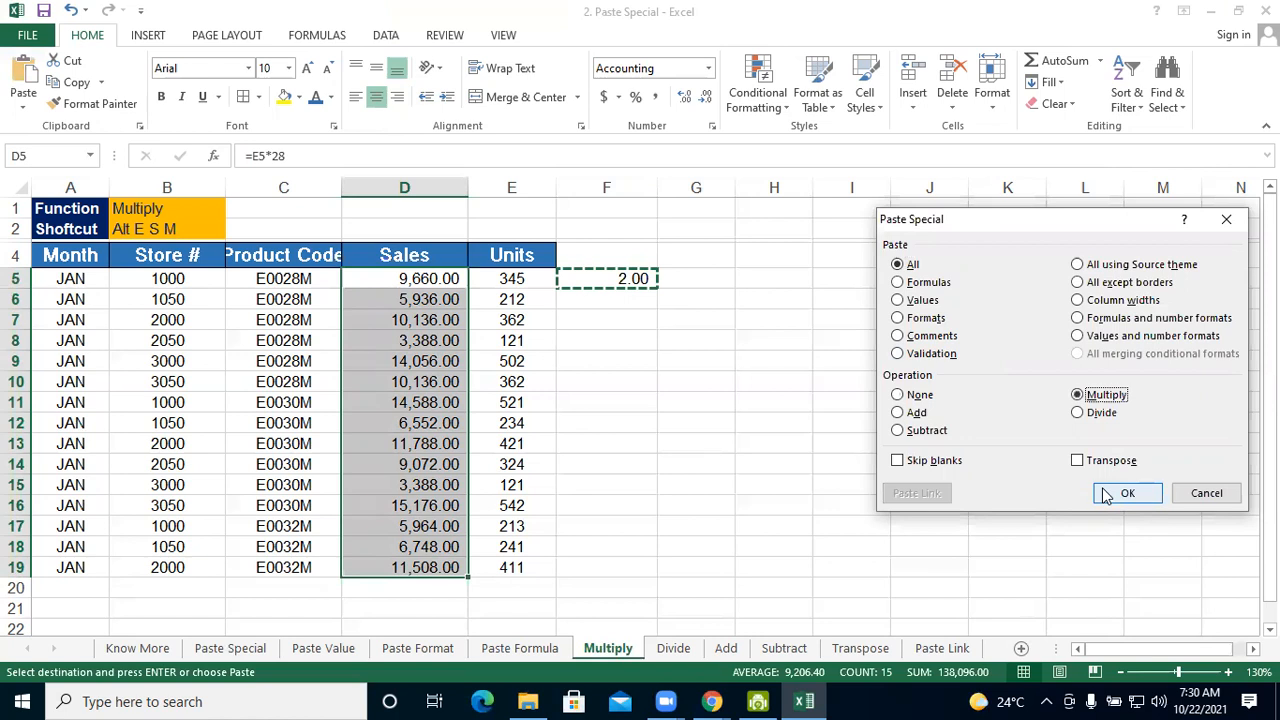
pyautogui.click(1126, 493)
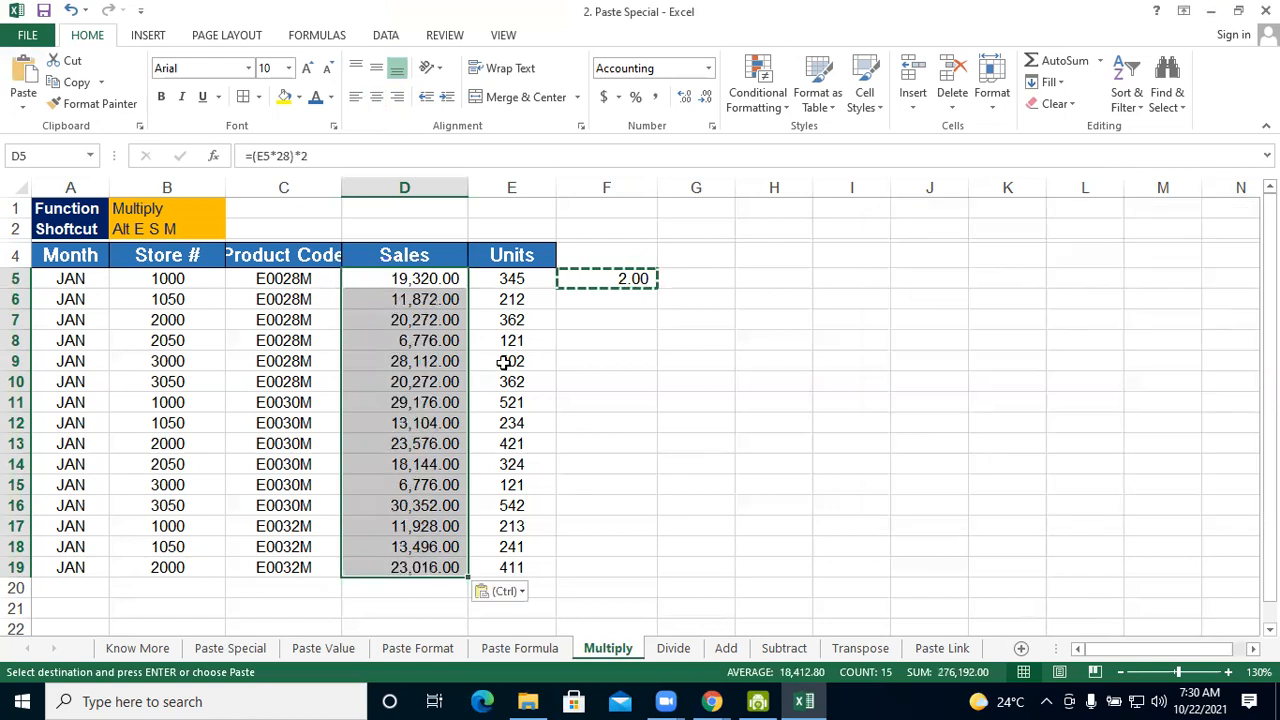
pyautogui.press('Down')
pyautogui.press('Down')
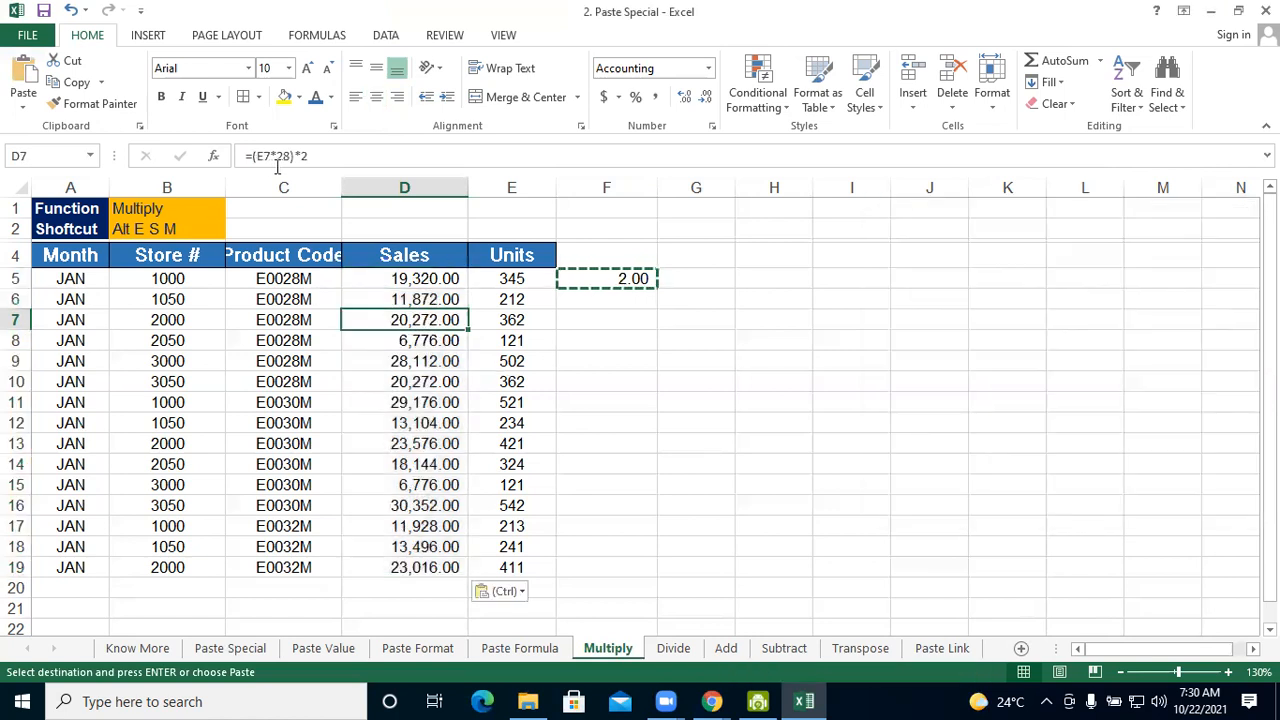
pyautogui.click(415, 387)
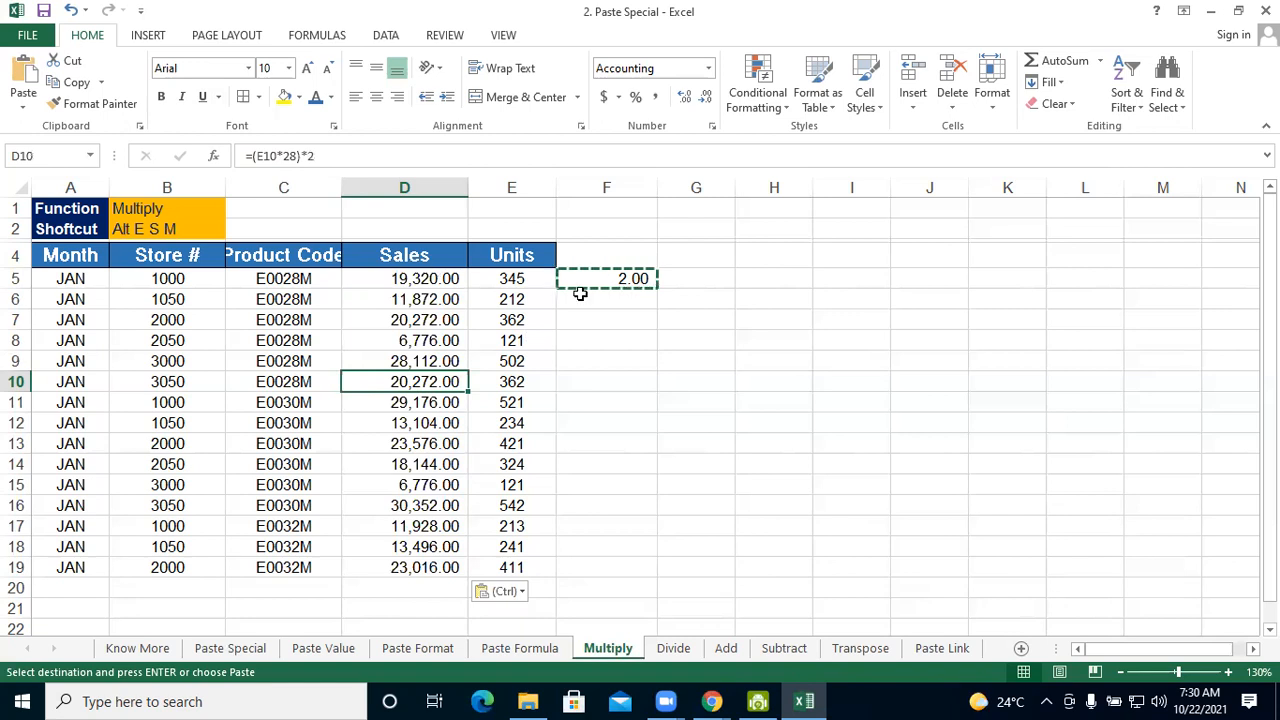
pyautogui.press('BackSpace')
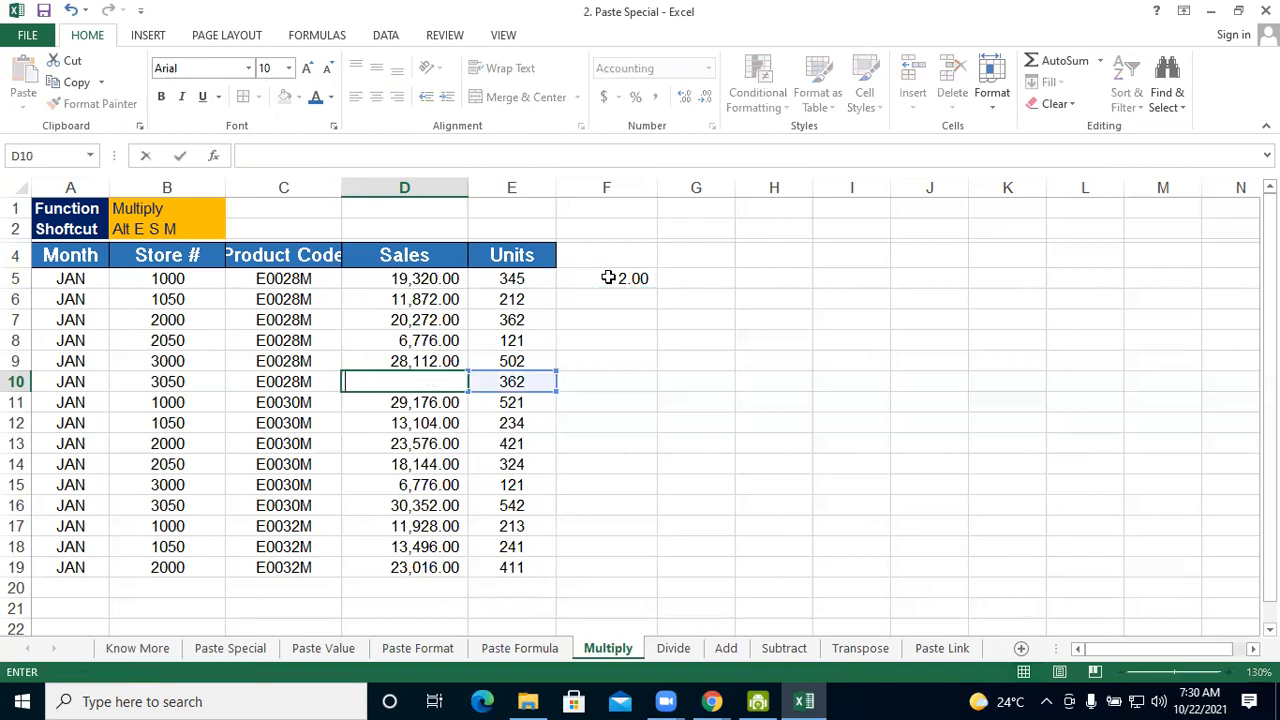
pyautogui.doubleClick(609, 278)
pyautogui.press('BackSpace')
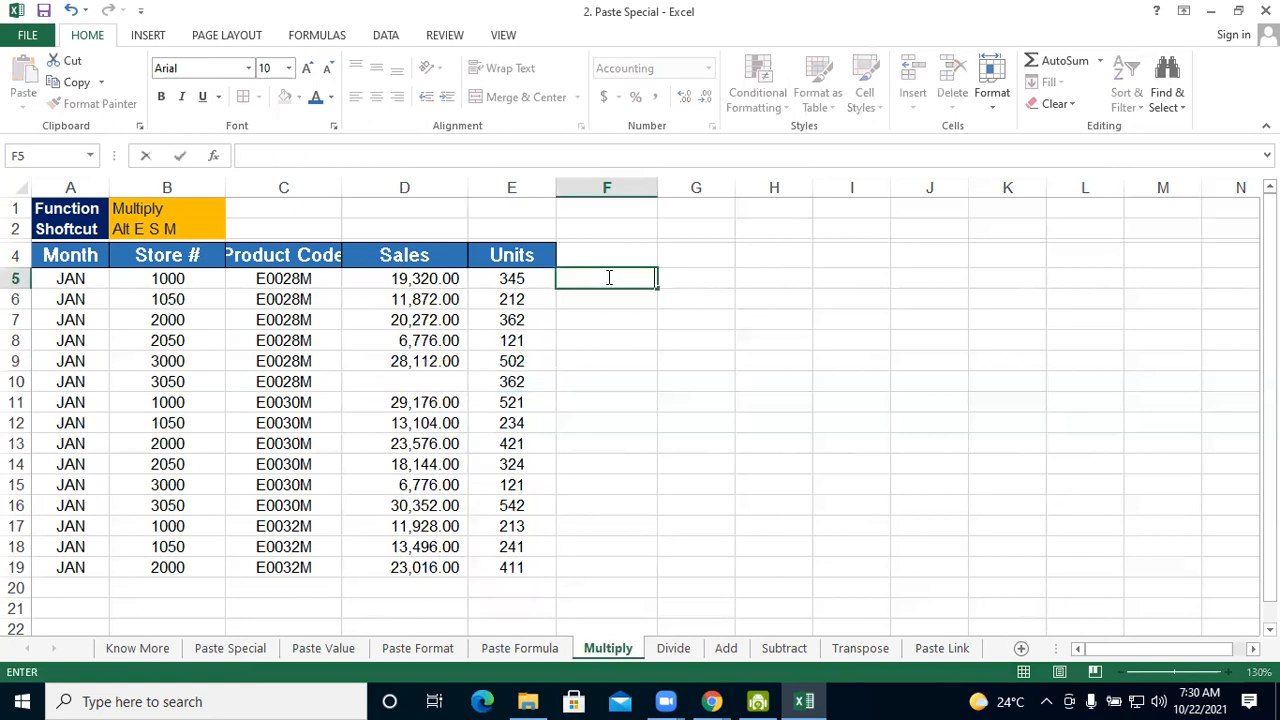
pyautogui.click(607, 348)
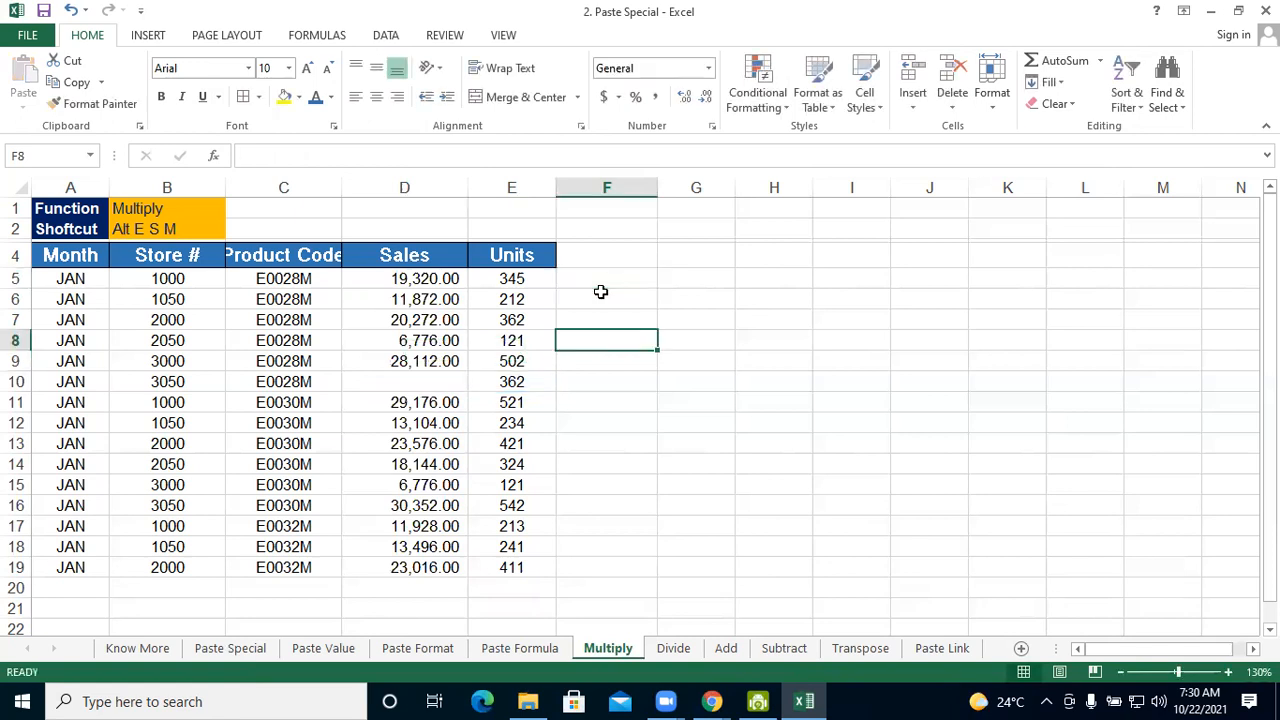
pyautogui.hotkey('ctrl', 'z')
pyautogui.hotkey('ctrl', 'z')
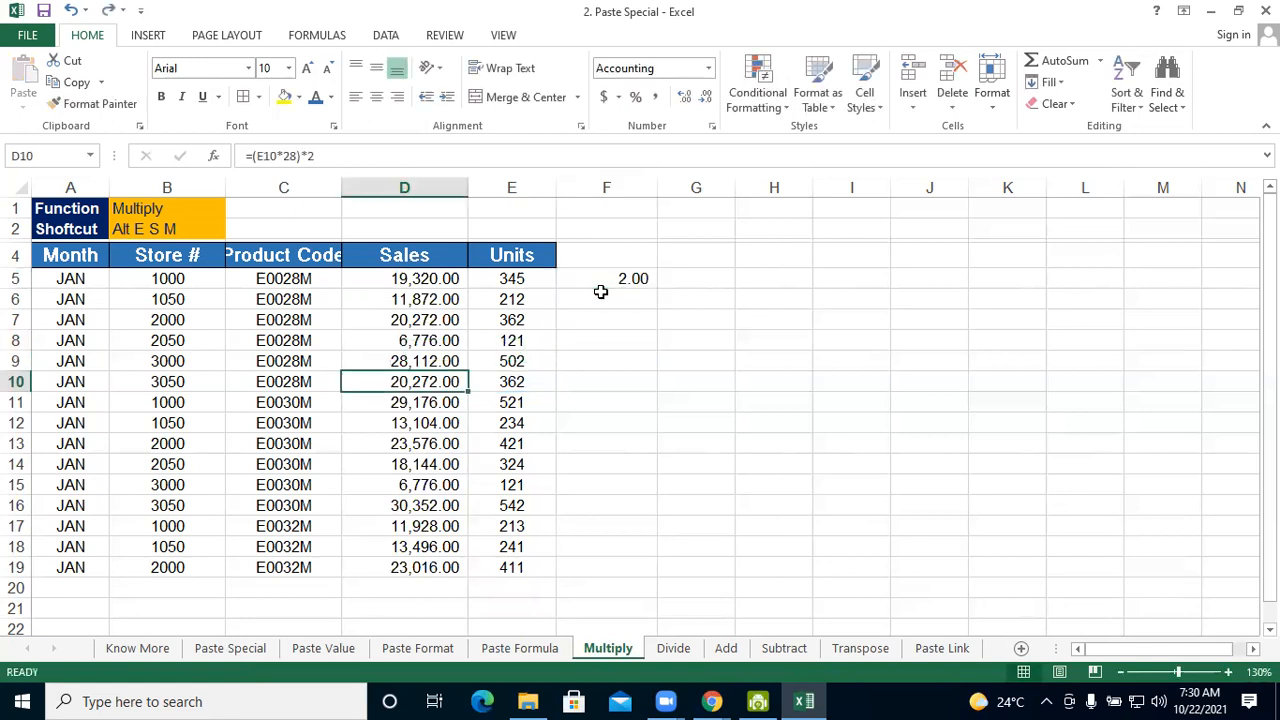
pyautogui.hotkey('ctrl', 'z')
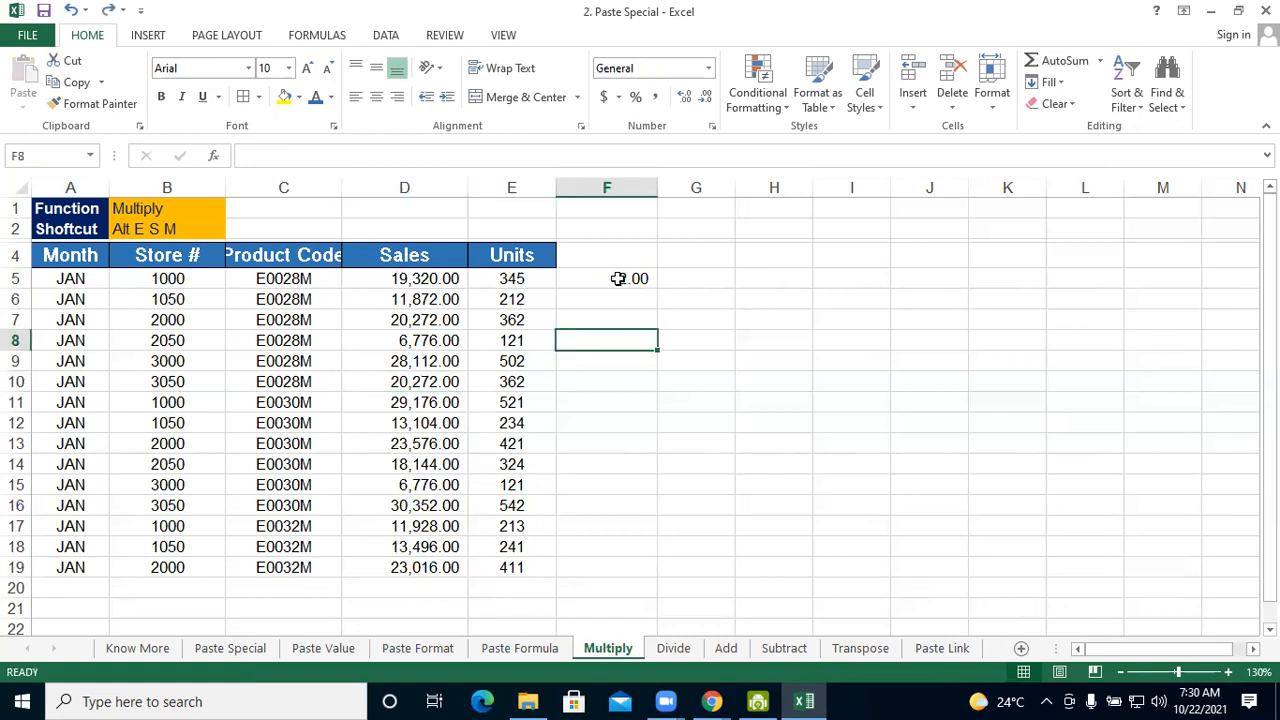
# Copy the 2.00 in F5 and divide the Sales values in D5:D19 by it with Paste Special Divide
pyautogui.click(619, 281)
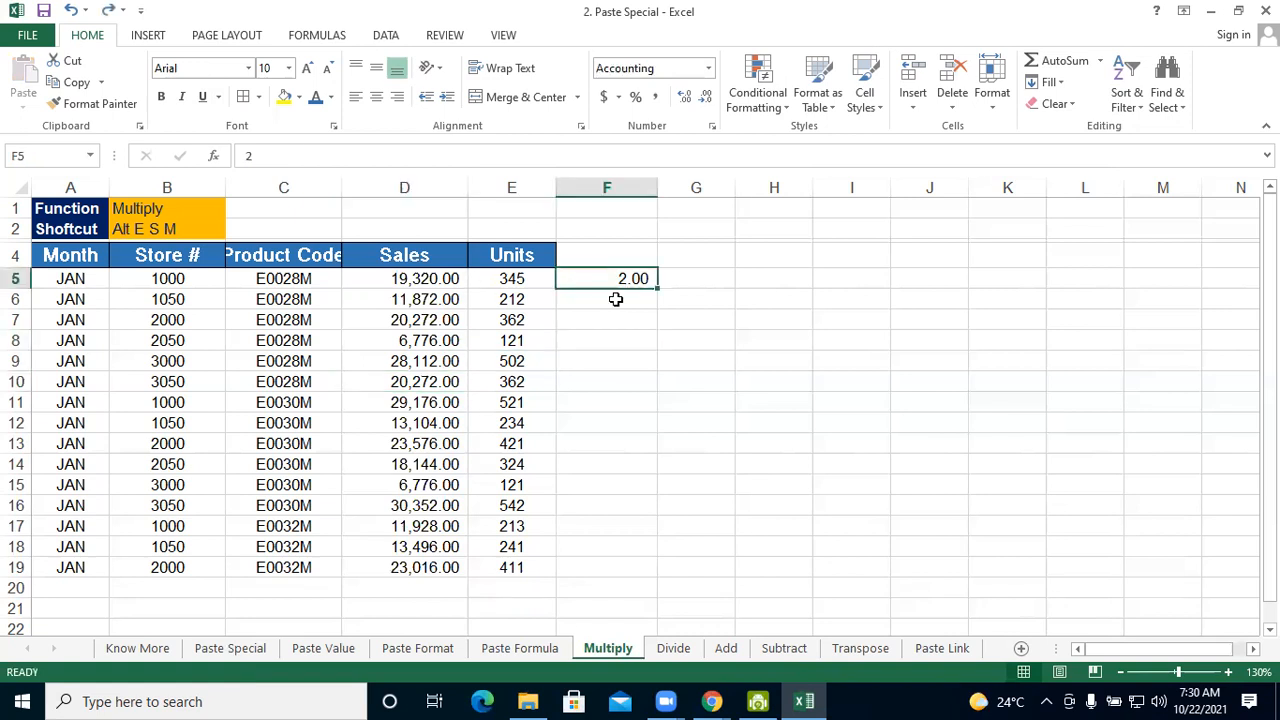
pyautogui.hotkey('ctrl', 'c')
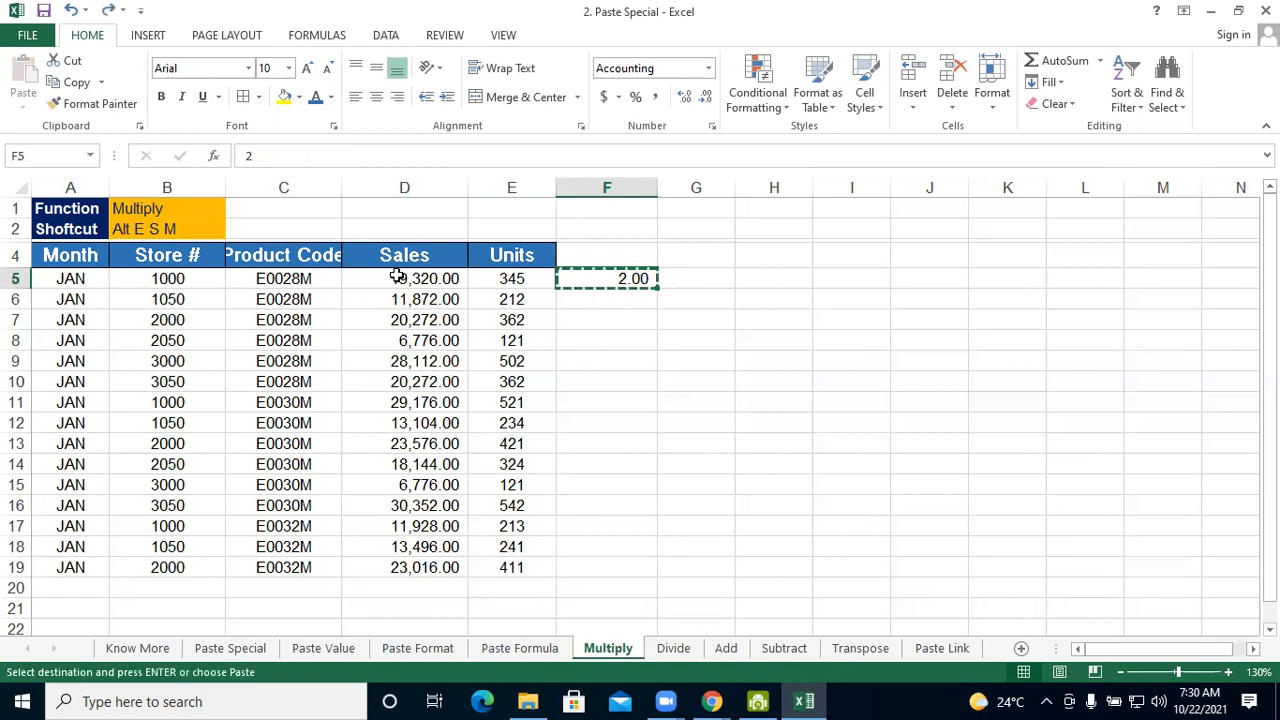
pyautogui.moveTo(397, 278); pyautogui.dragTo(408, 566)
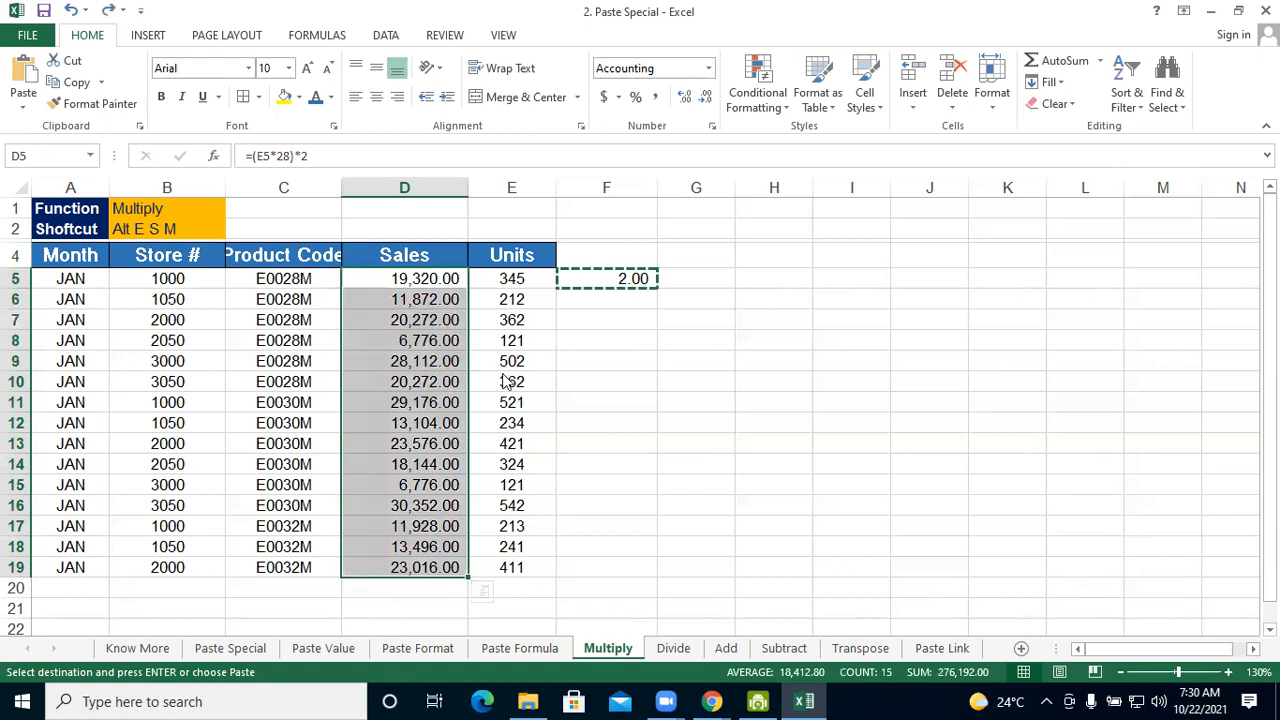
pyautogui.hotkey('alt', 'e')
pyautogui.press('s')
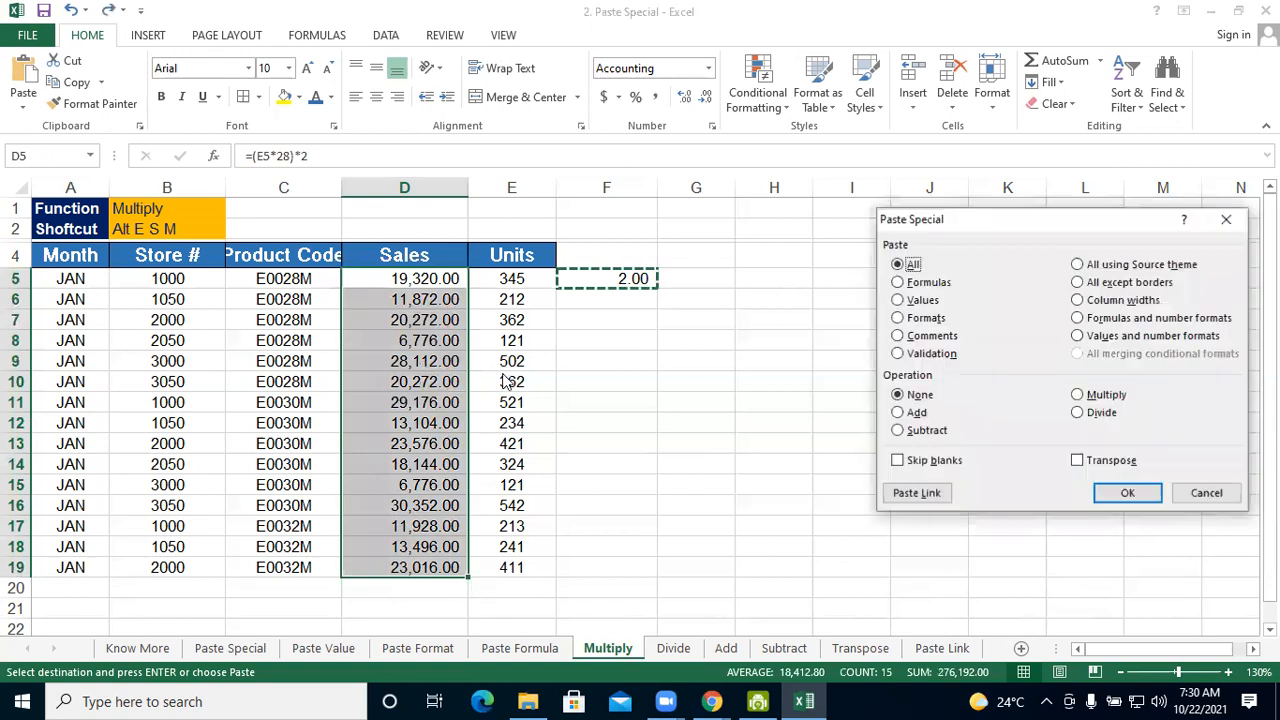
pyautogui.click(1077, 413)
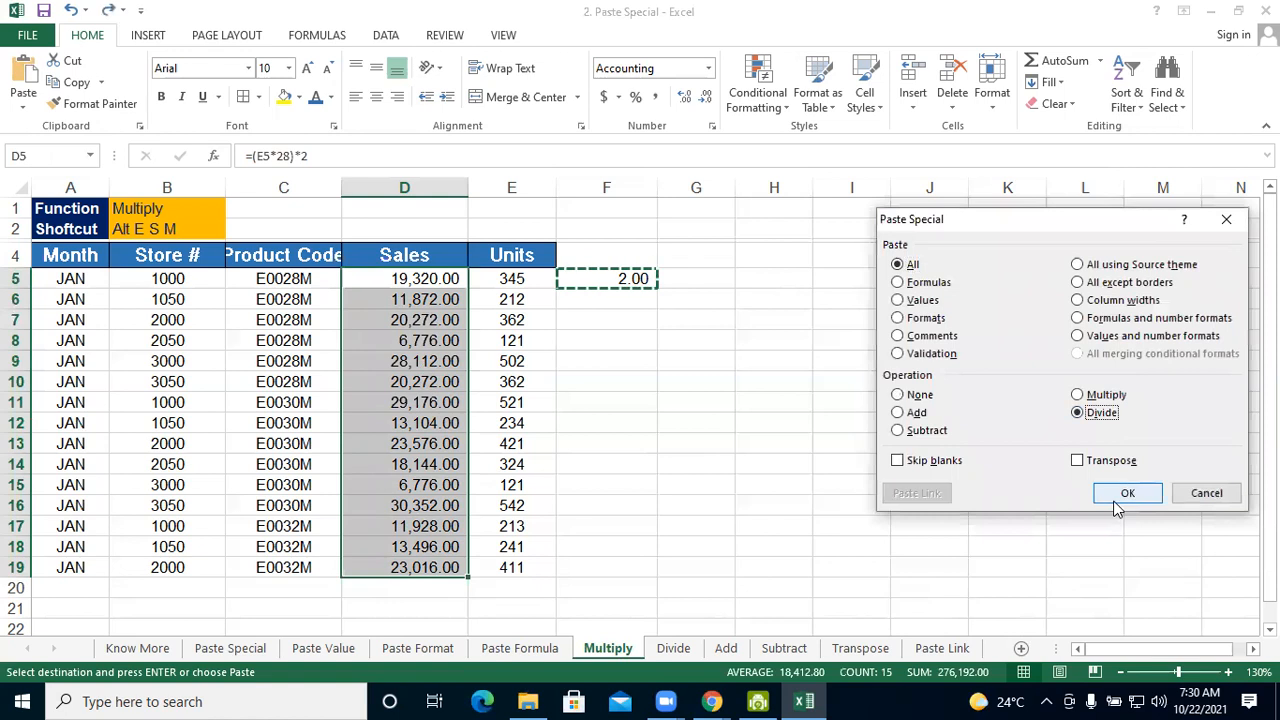
pyautogui.click(1112, 501)
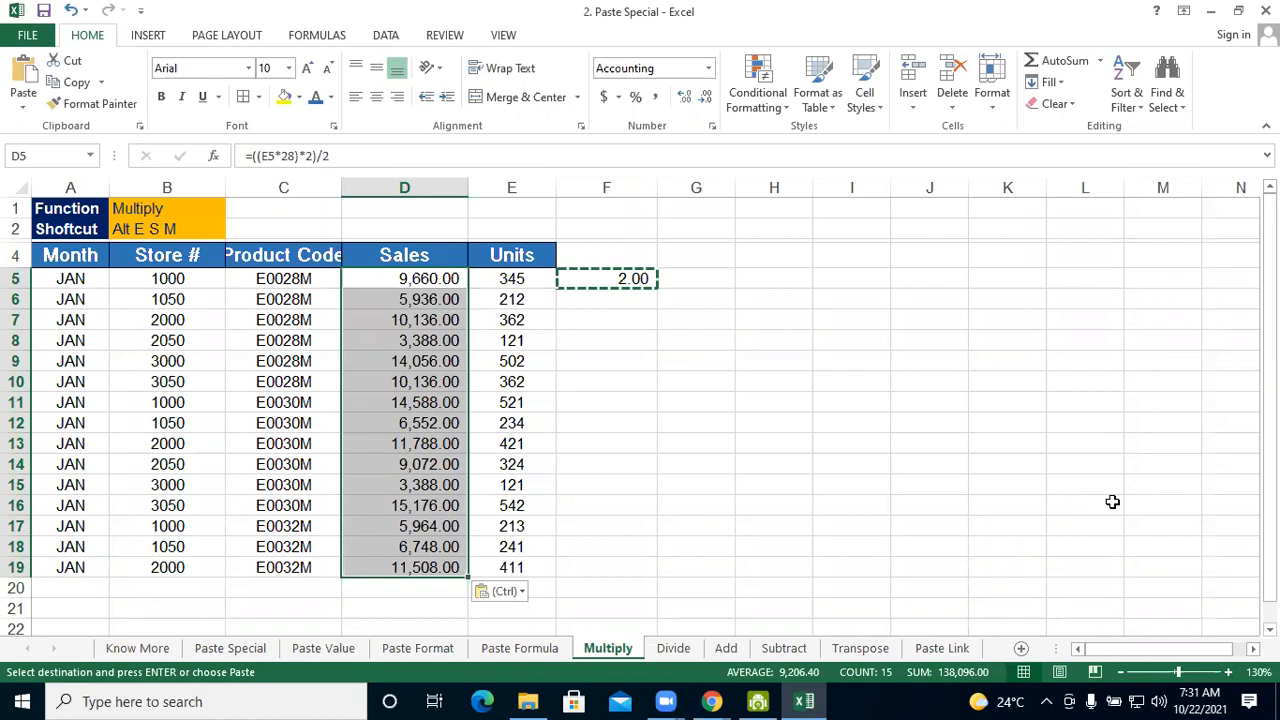
# View the Divide sheet briefly, open the Add sheet and select cell F5
pyautogui.click(674, 649)
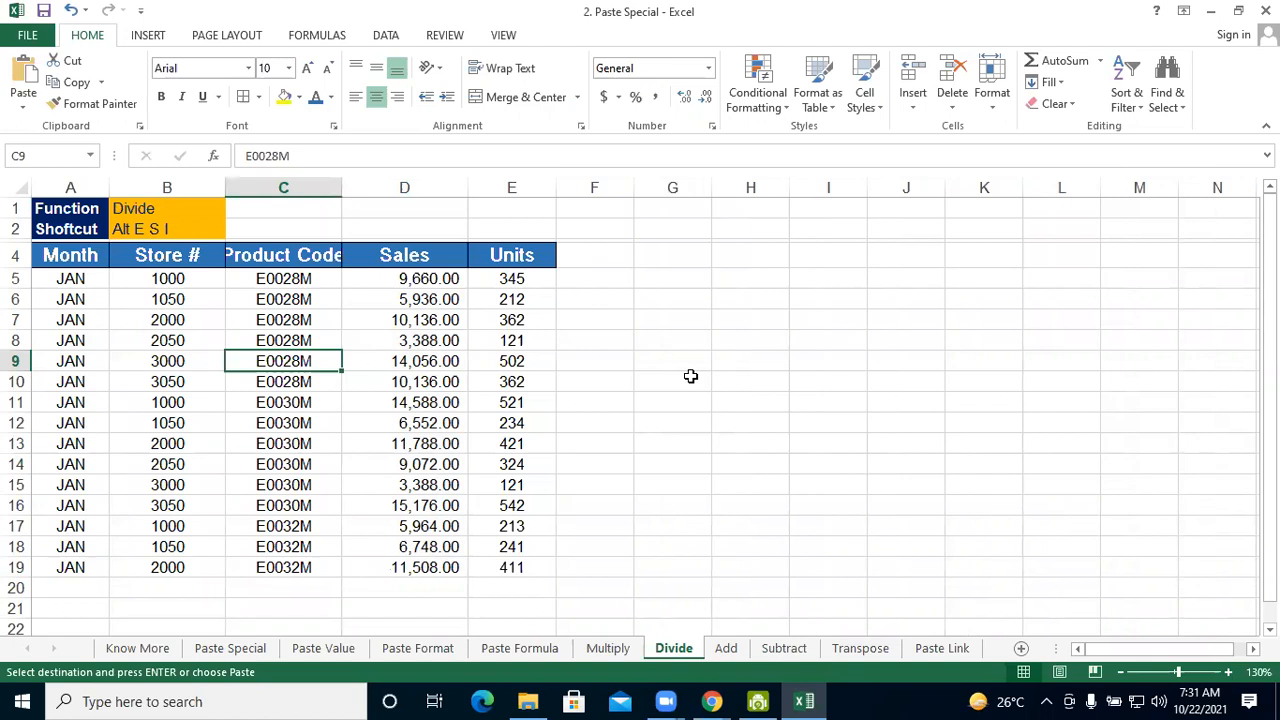
pyautogui.click(731, 650)
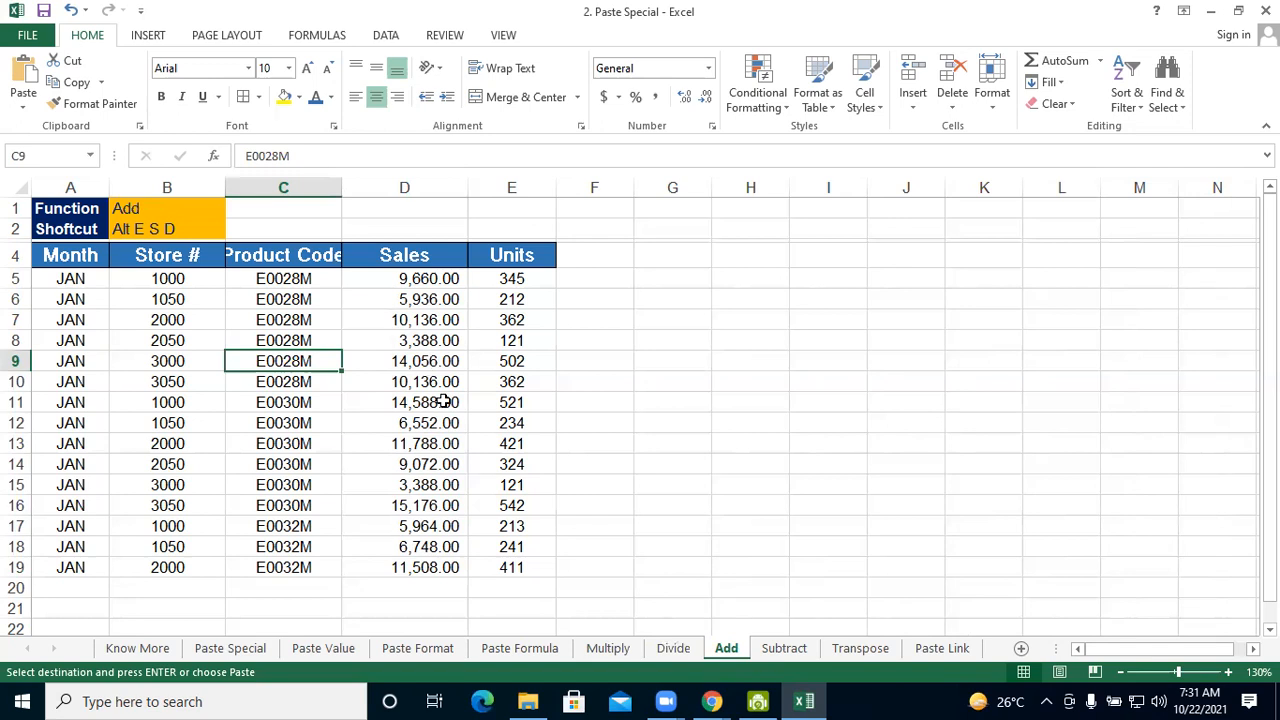
pyautogui.click(615, 283)
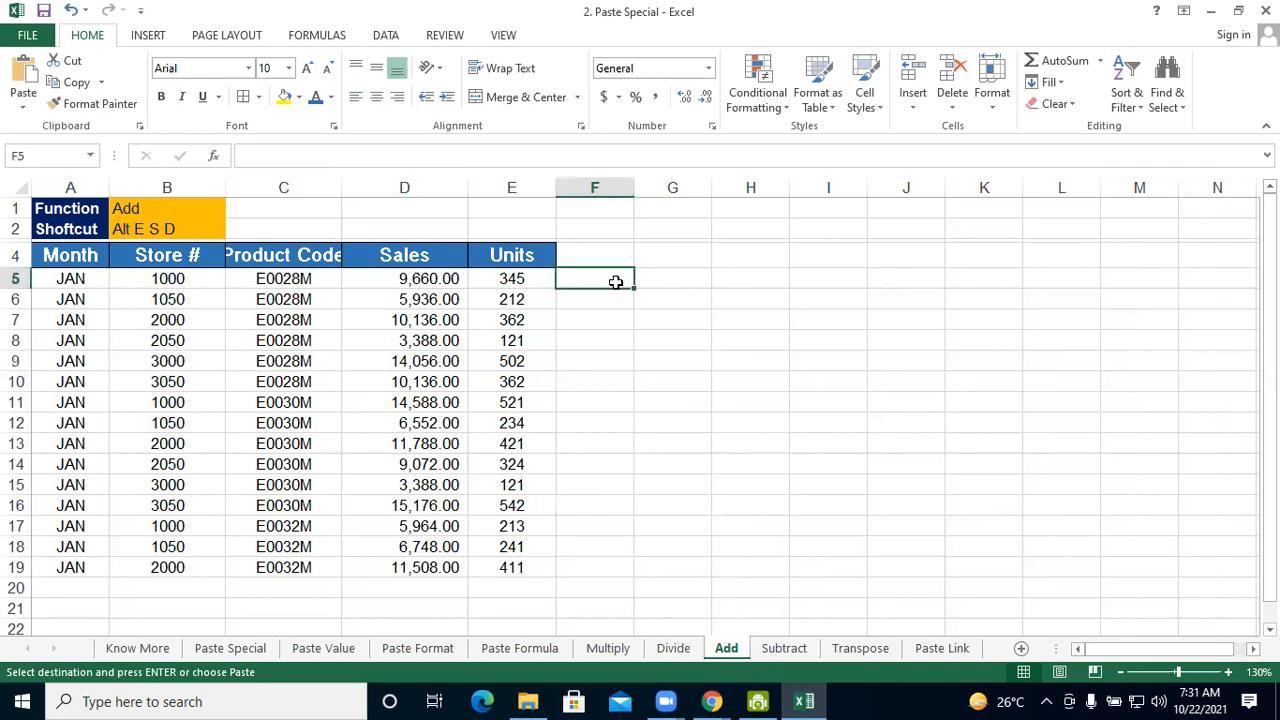
pyautogui.write('=')
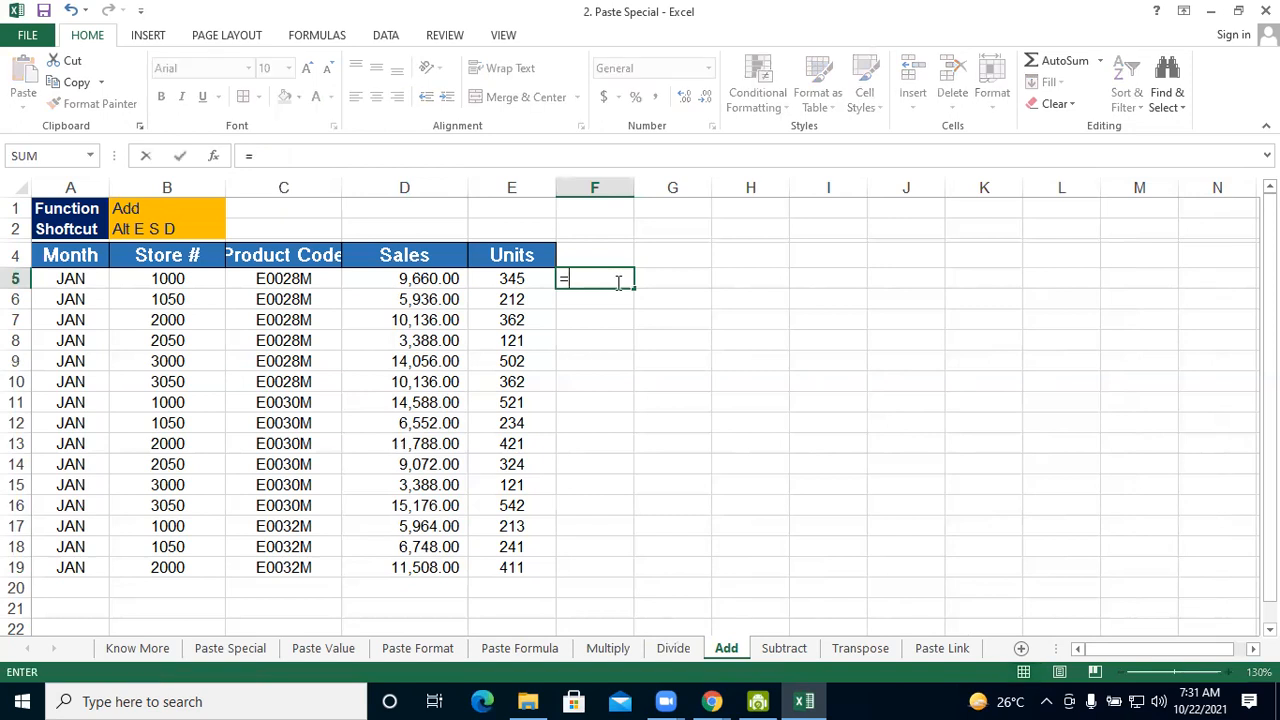
pyautogui.write('476')
pyautogui.press('Escape')
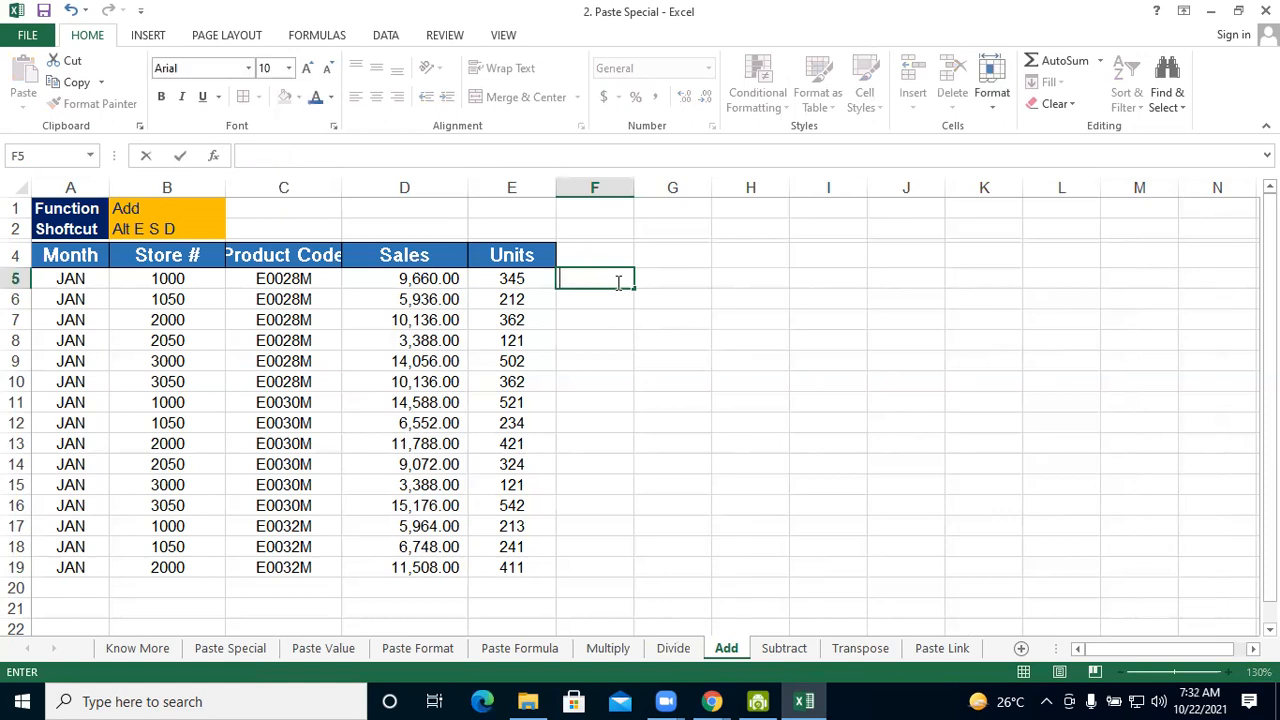
# Enter the amount 476.00 in F5 beside the first data row of the Add sheet
pyautogui.write('476.00')
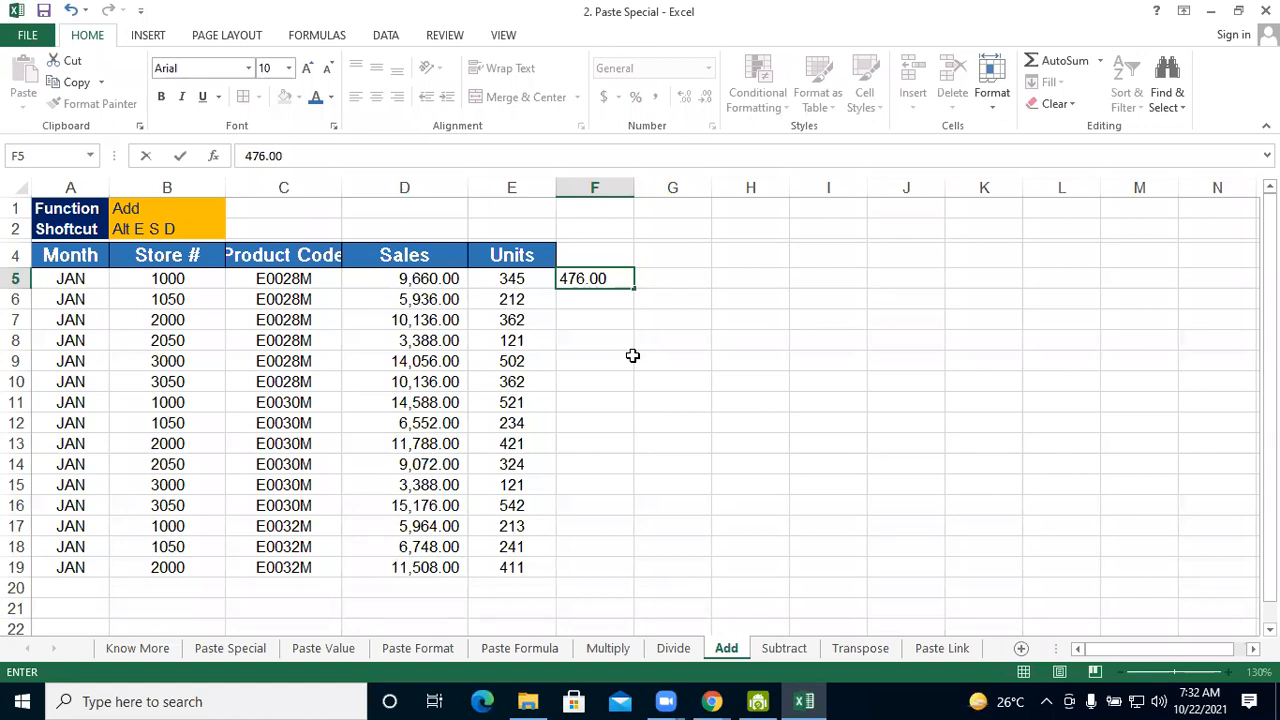
pyautogui.click(644, 361)
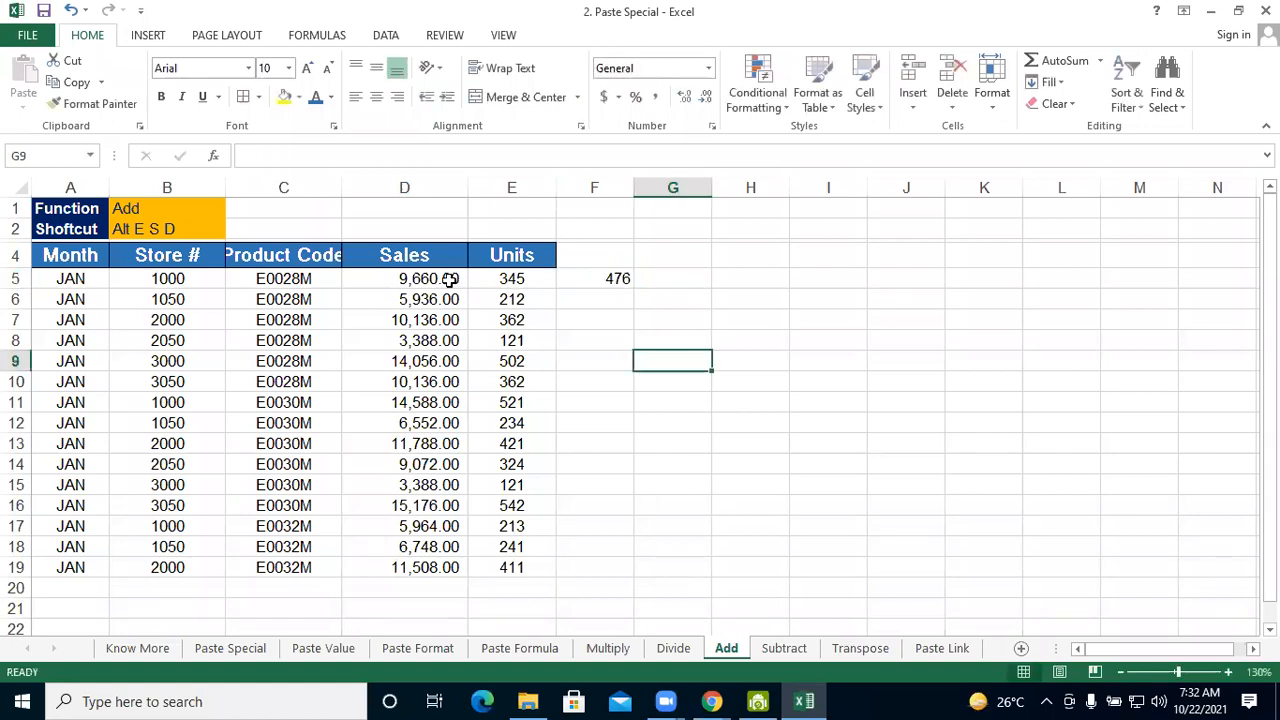
# Copy the amount in F5 and add it to the Sales values in D5:D19 with Paste Special Add
pyautogui.click(580, 282)
pyautogui.hotkey('ctrl', 'c')
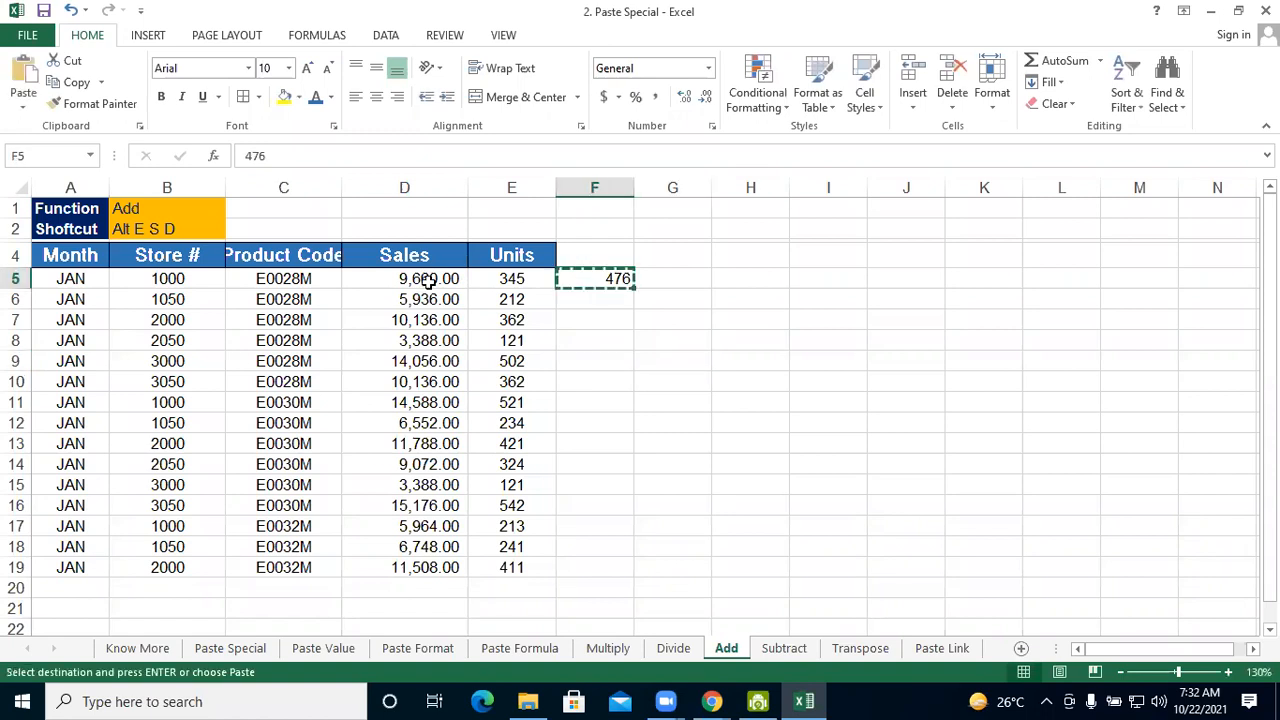
pyautogui.moveTo(420, 280); pyautogui.dragTo(445, 584)
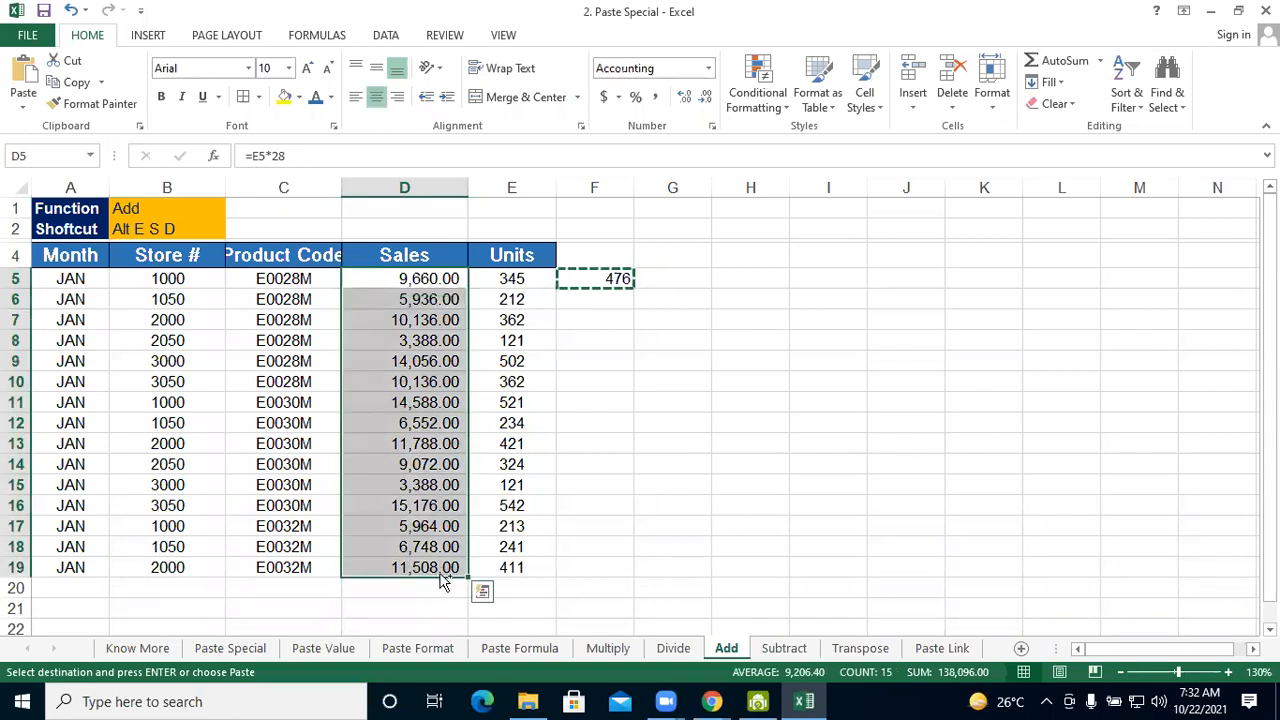
pyautogui.hotkey('alt', 'e')
pyautogui.press('s')
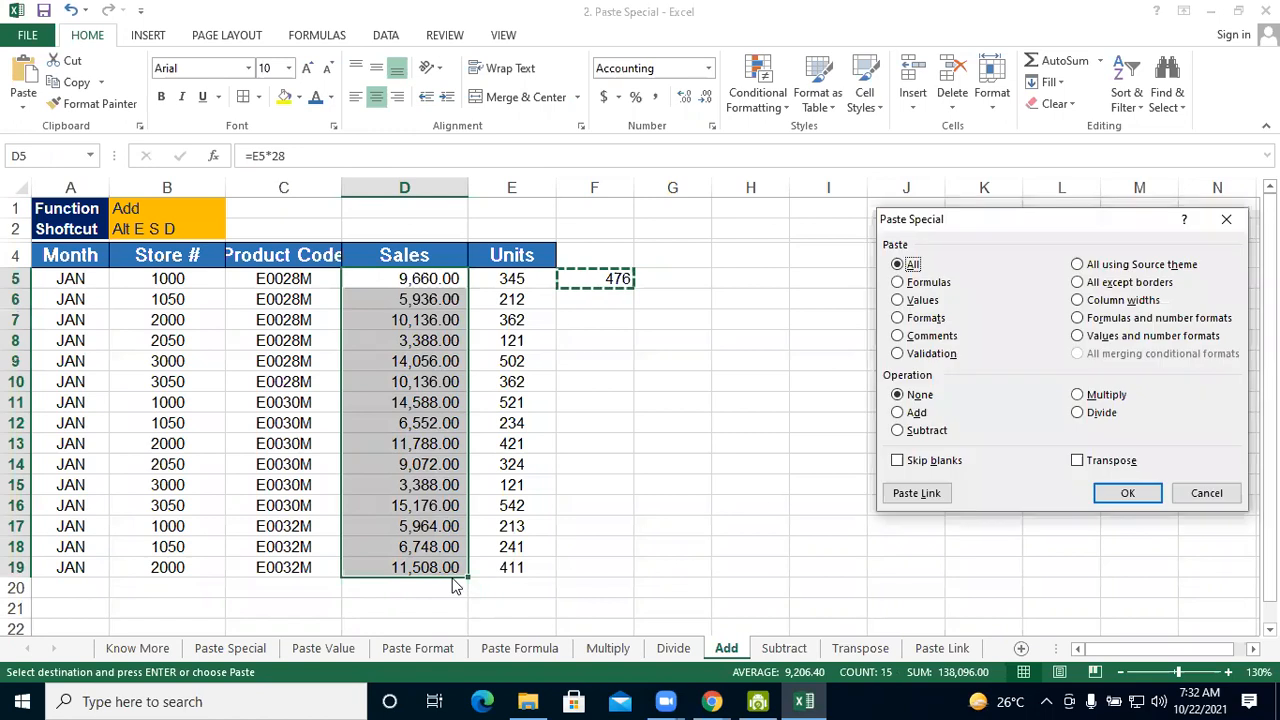
pyautogui.click(897, 413)
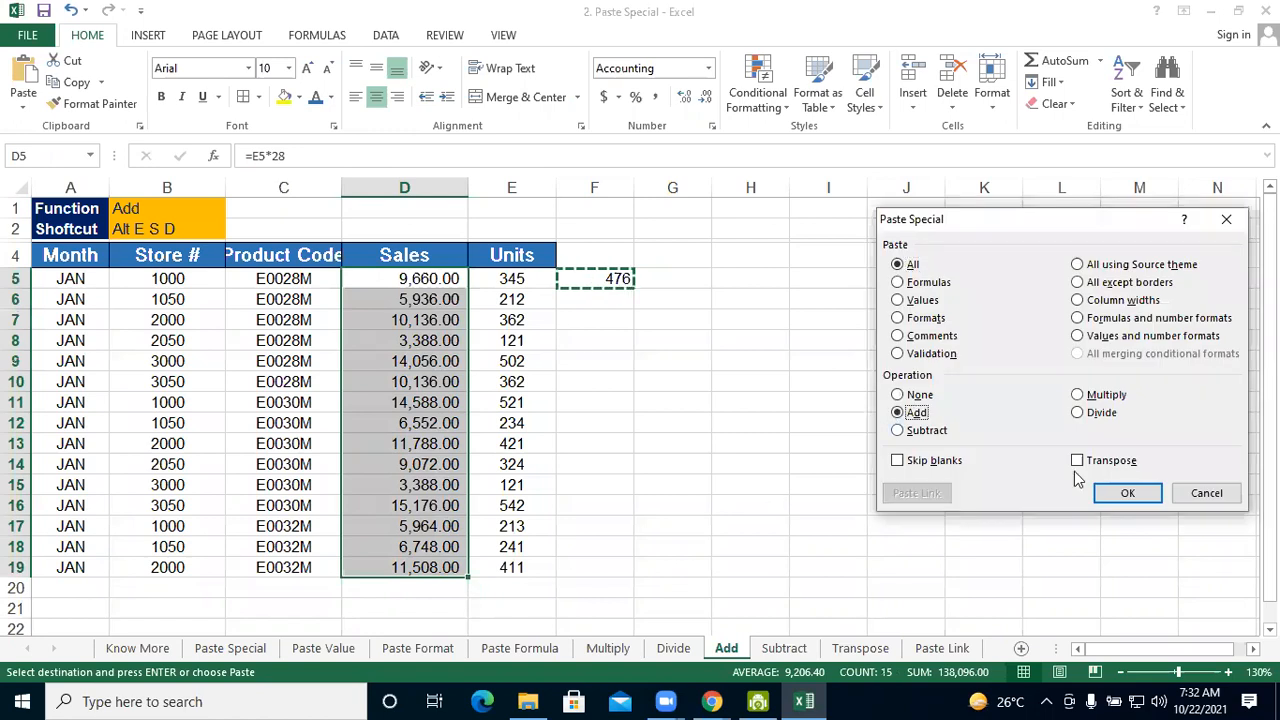
pyautogui.click(1128, 493)
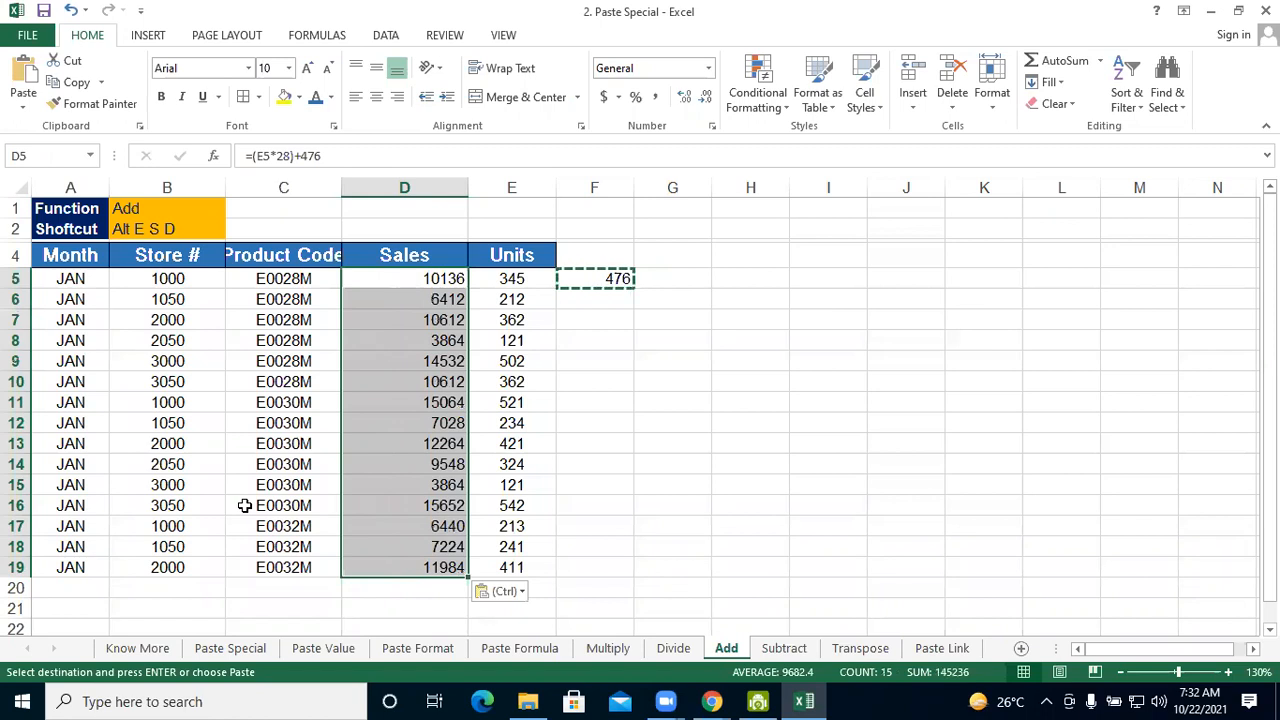
# Open the Subtract sheet and enter 500 in F5 beside the first data row
pyautogui.click(782, 648)
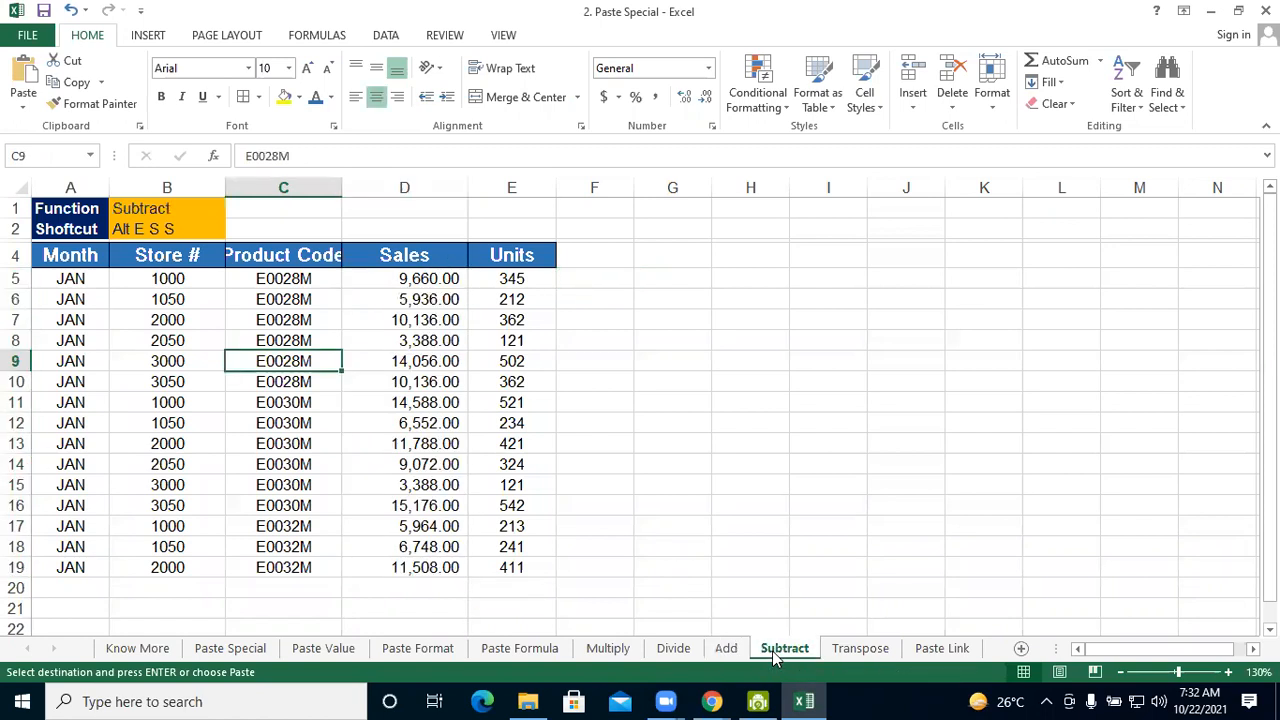
pyautogui.click(612, 288)
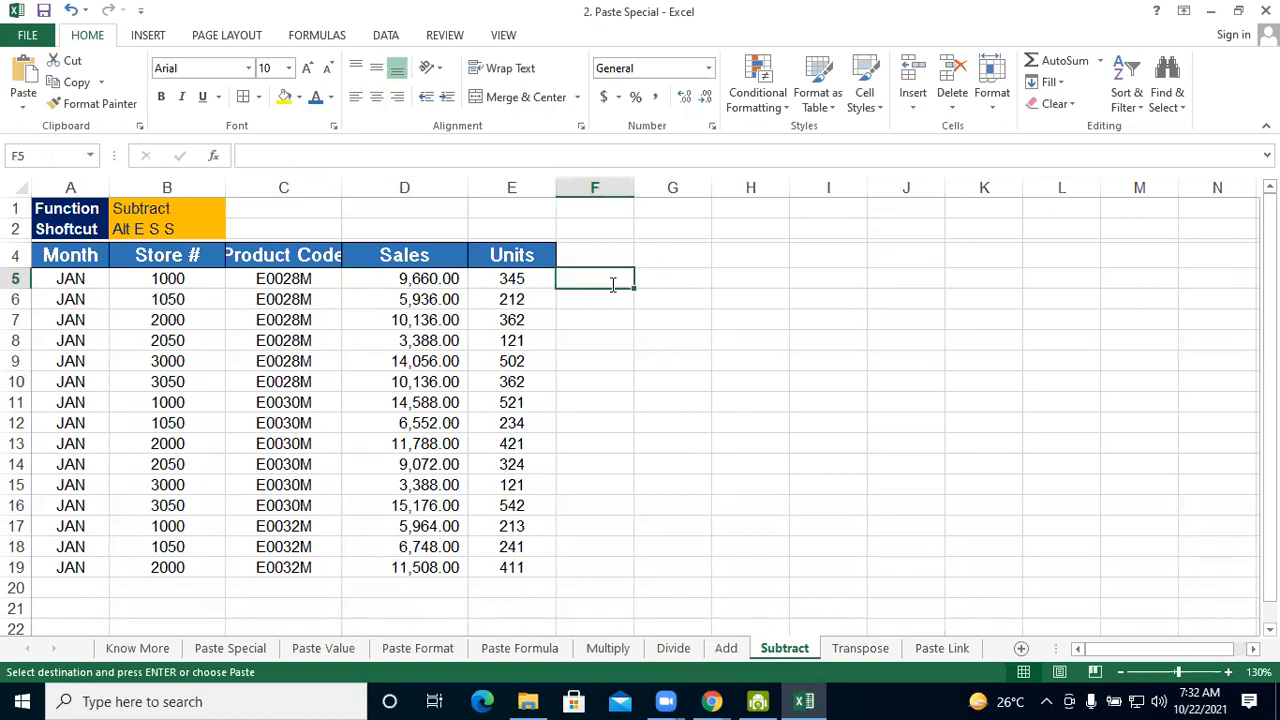
pyautogui.write('500')
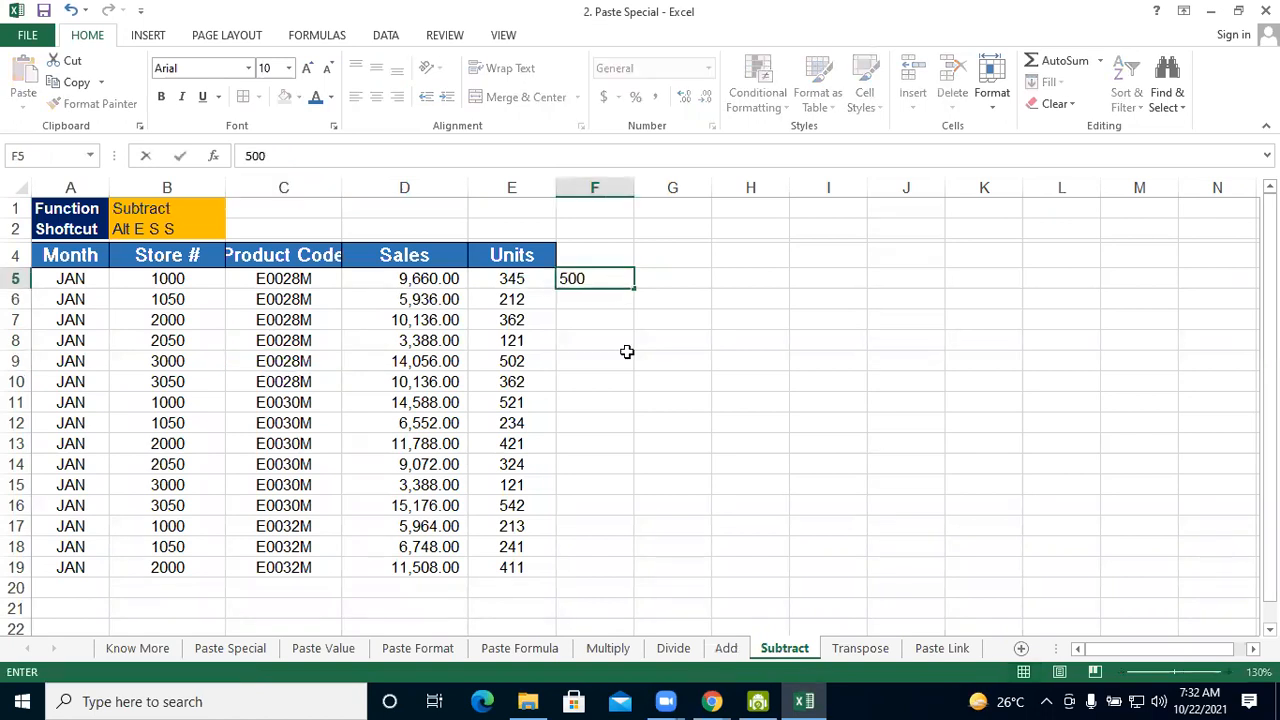
pyautogui.click(627, 351)
# Copy the amount in F5 and subtract it from the Sales values in D5:D19 with Paste Special Subtract
pyautogui.click(598, 278)
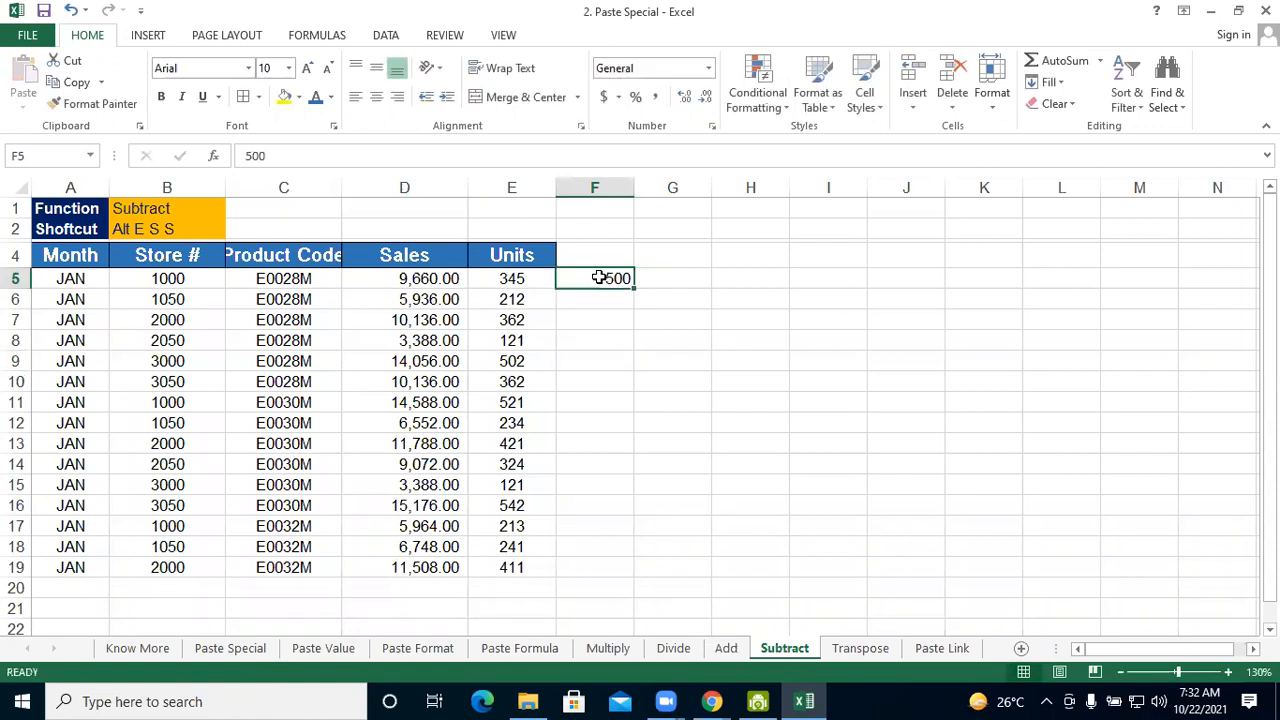
pyautogui.hotkey('ctrl', 'c')
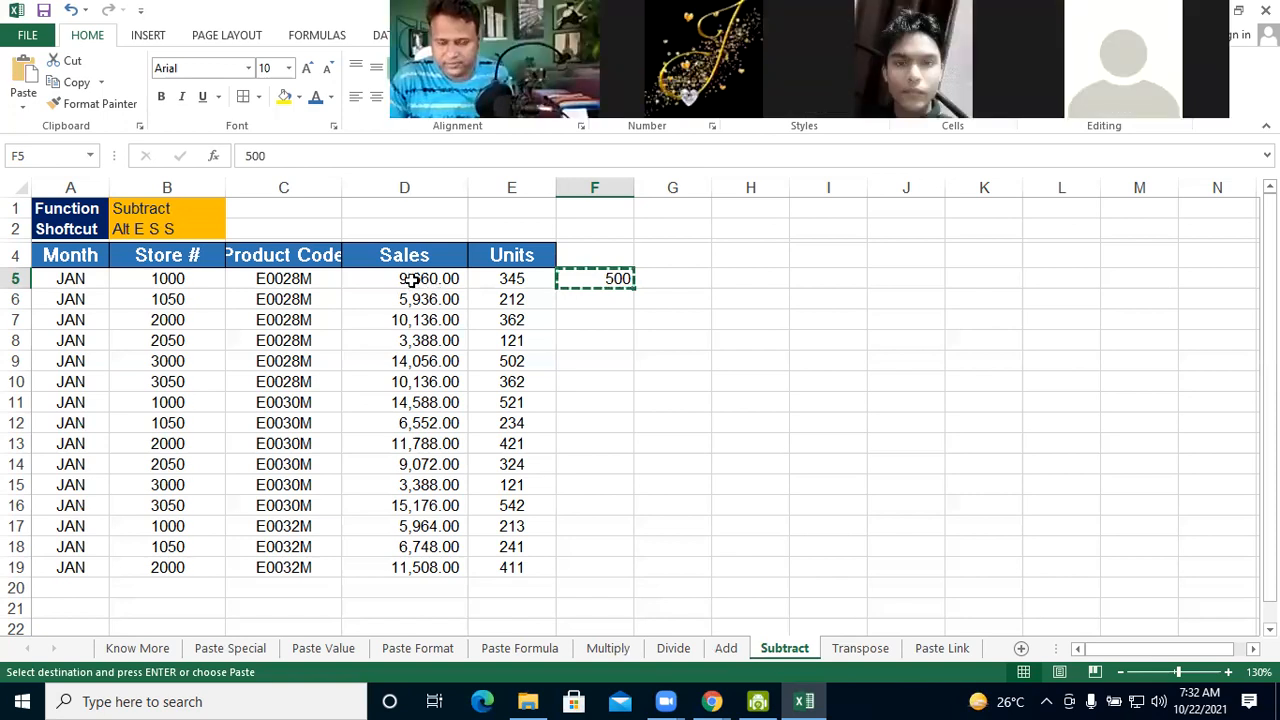
pyautogui.moveTo(410, 279); pyautogui.dragTo(422, 575)
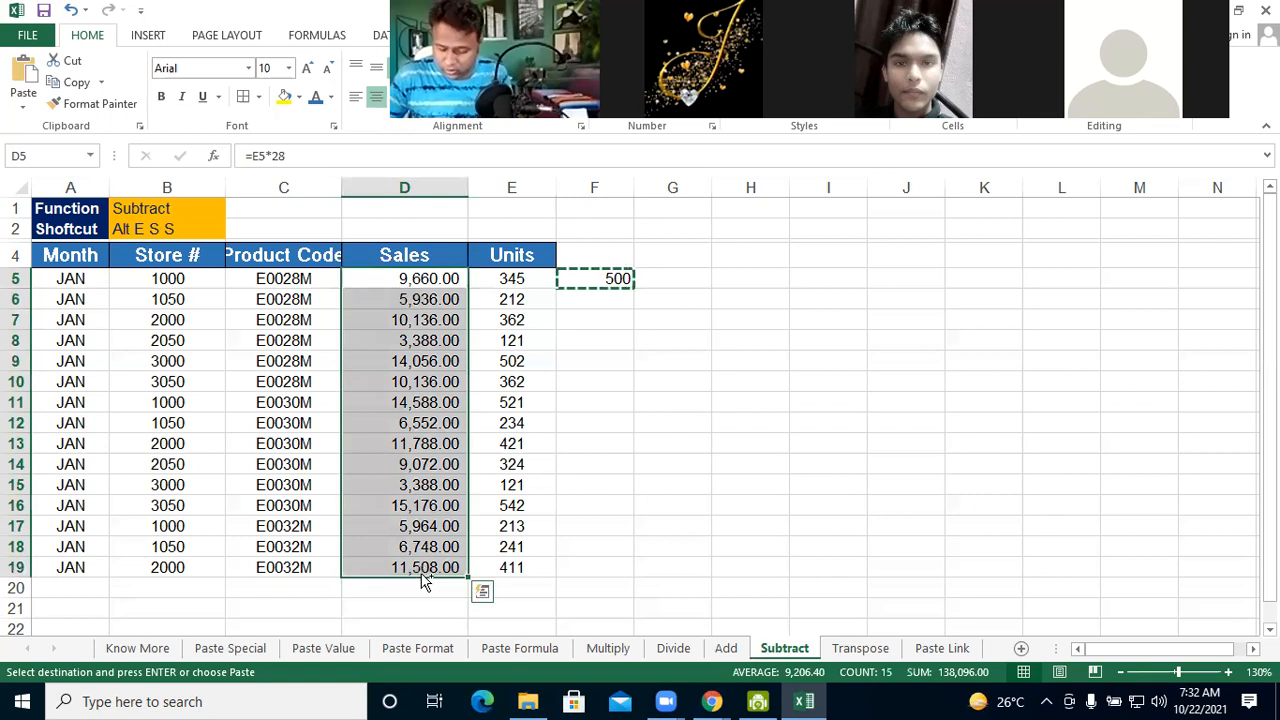
pyautogui.hotkey('alt', 'e')
pyautogui.press('s')
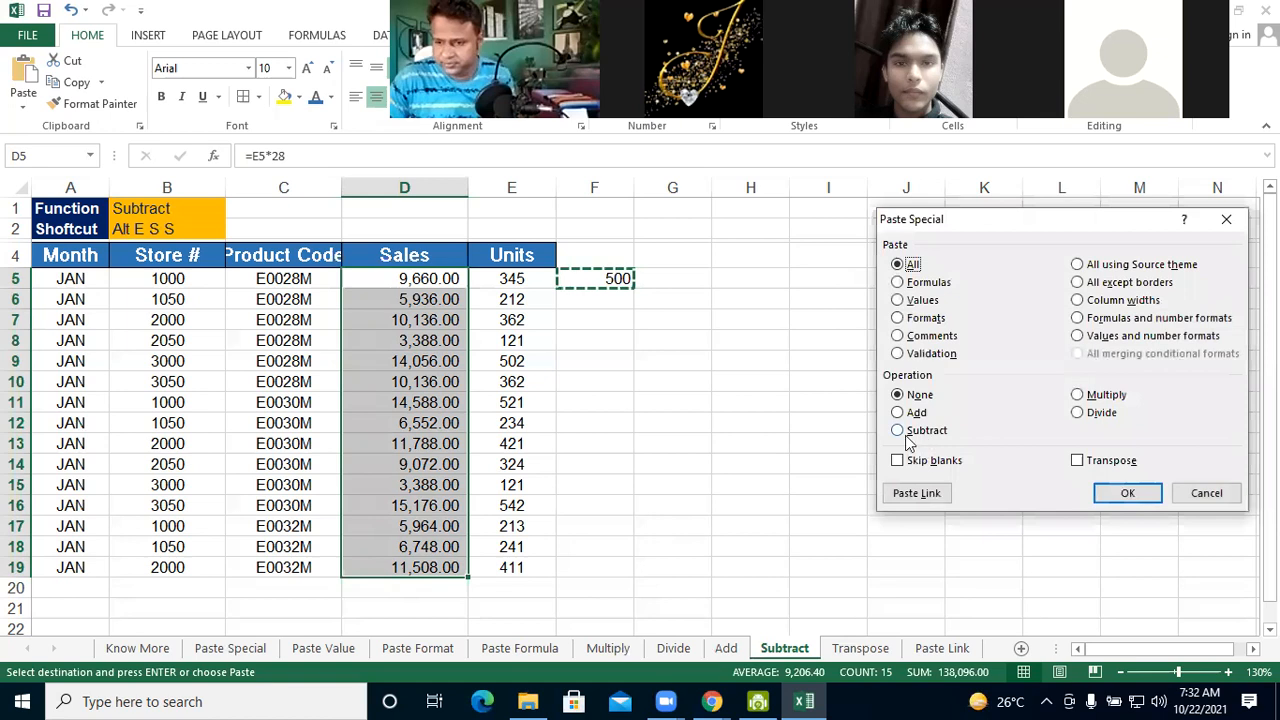
pyautogui.press('s')
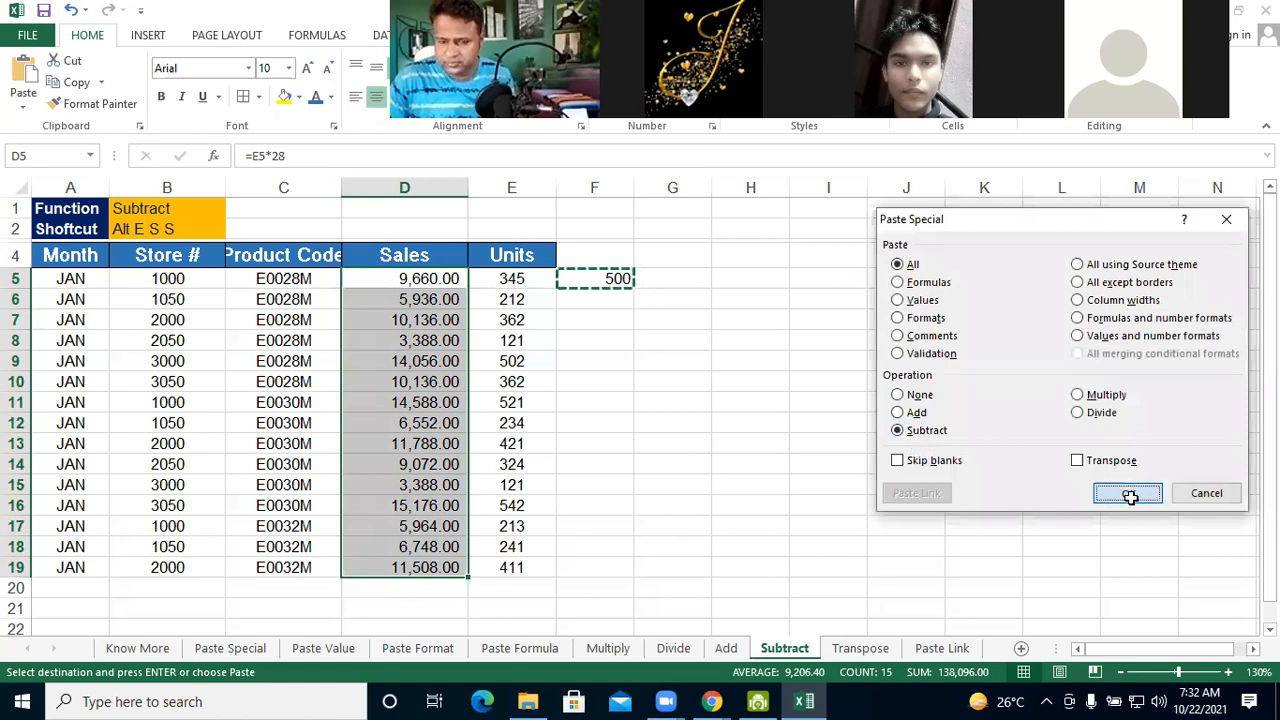
pyautogui.click(1128, 494)
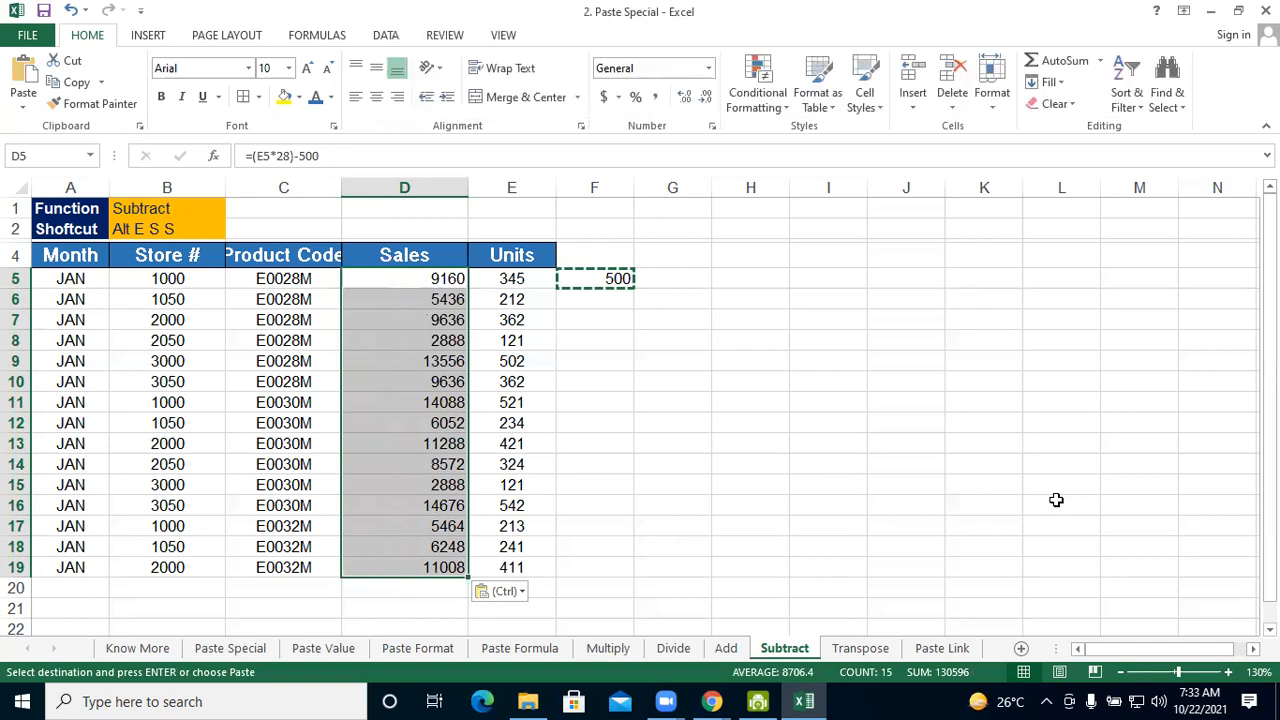
pyautogui.click(567, 67)
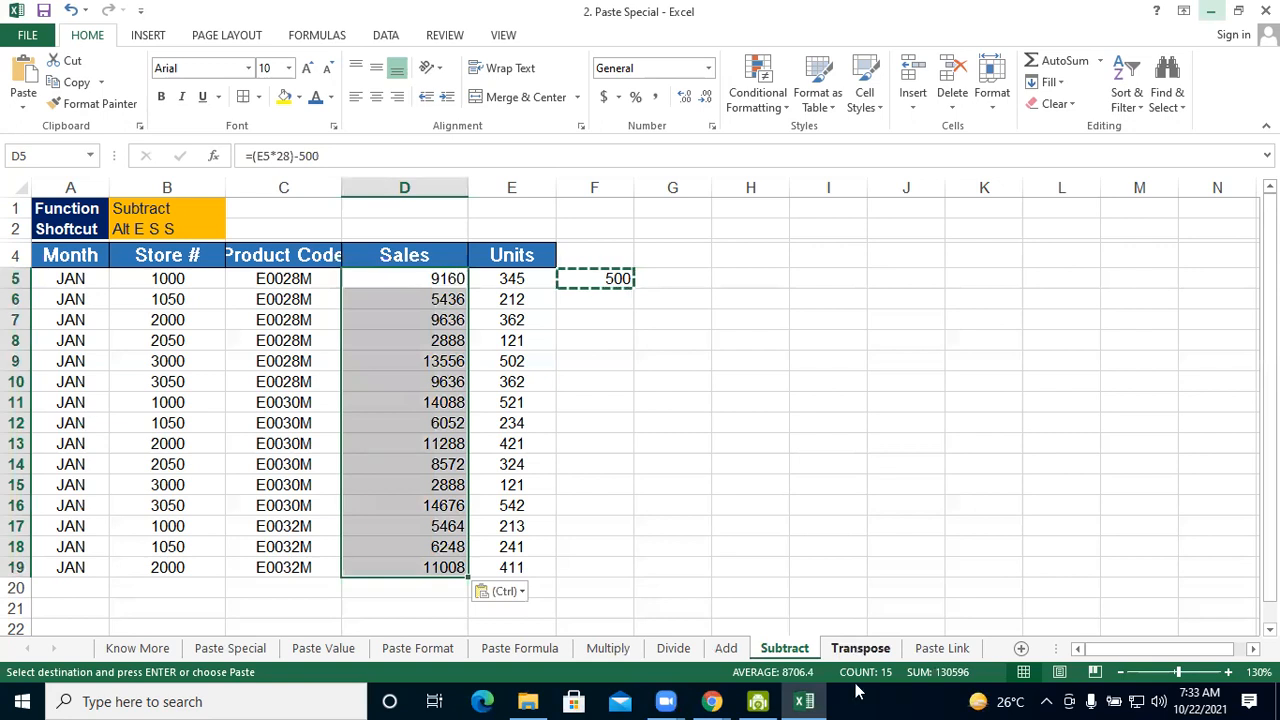
# On the Transpose sheet, copy the whole table A4:E19 and paste it transposed at G7 with Paste Special
pyautogui.click(849, 652)
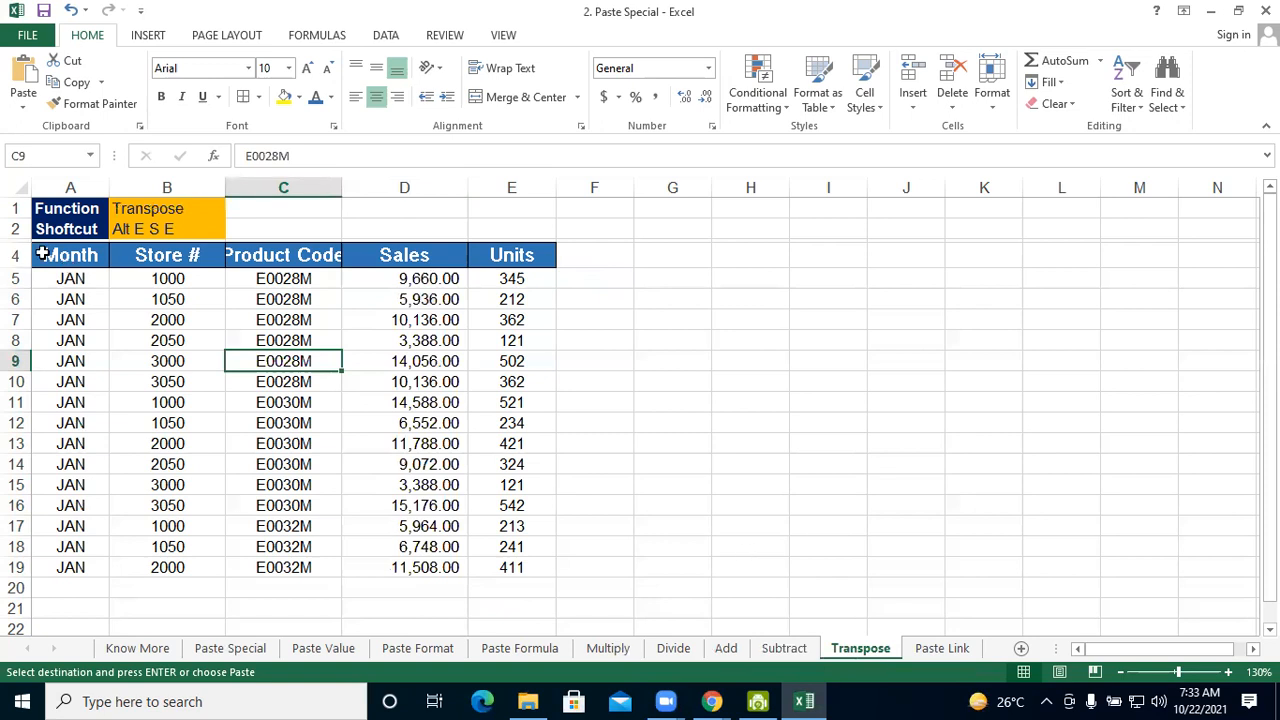
pyautogui.moveTo(40, 254)
pyautogui.mouseDown()
pyautogui.moveTo(480, 380)
pyautogui.moveTo(479, 558)
pyautogui.mouseUp()
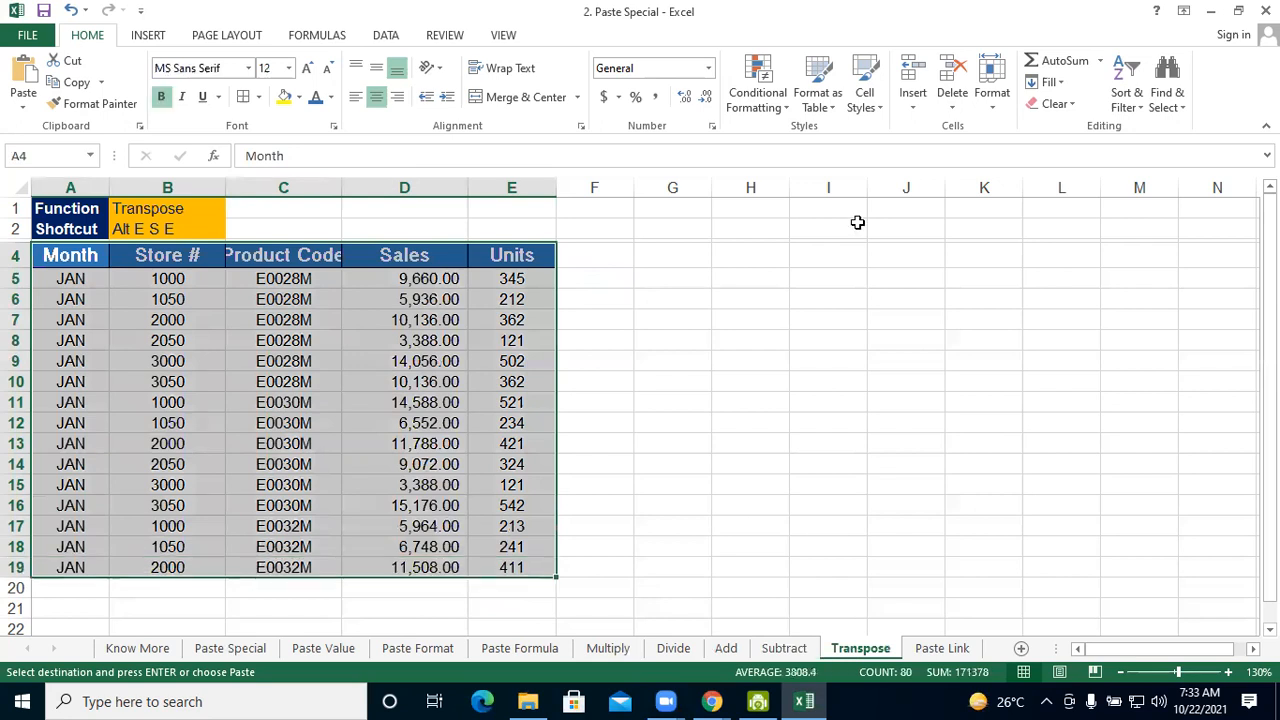
pyautogui.hotkey('ctrl', 'c')
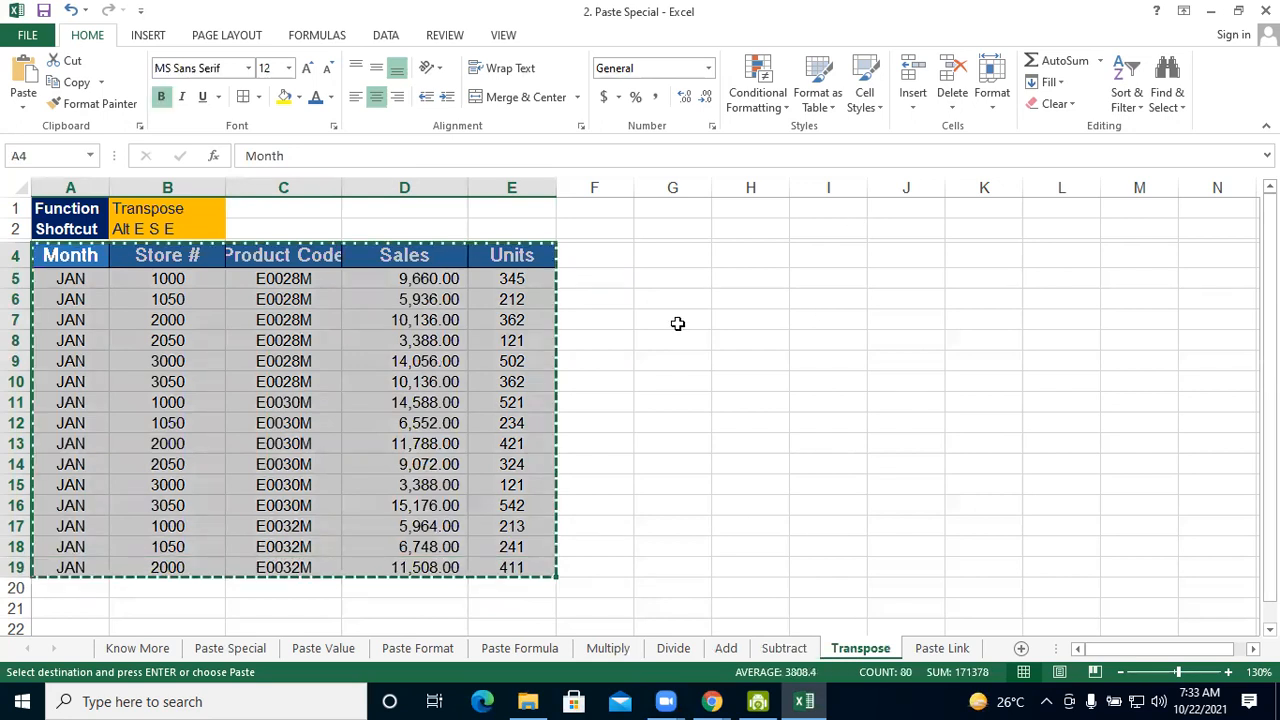
pyautogui.click(677, 323)
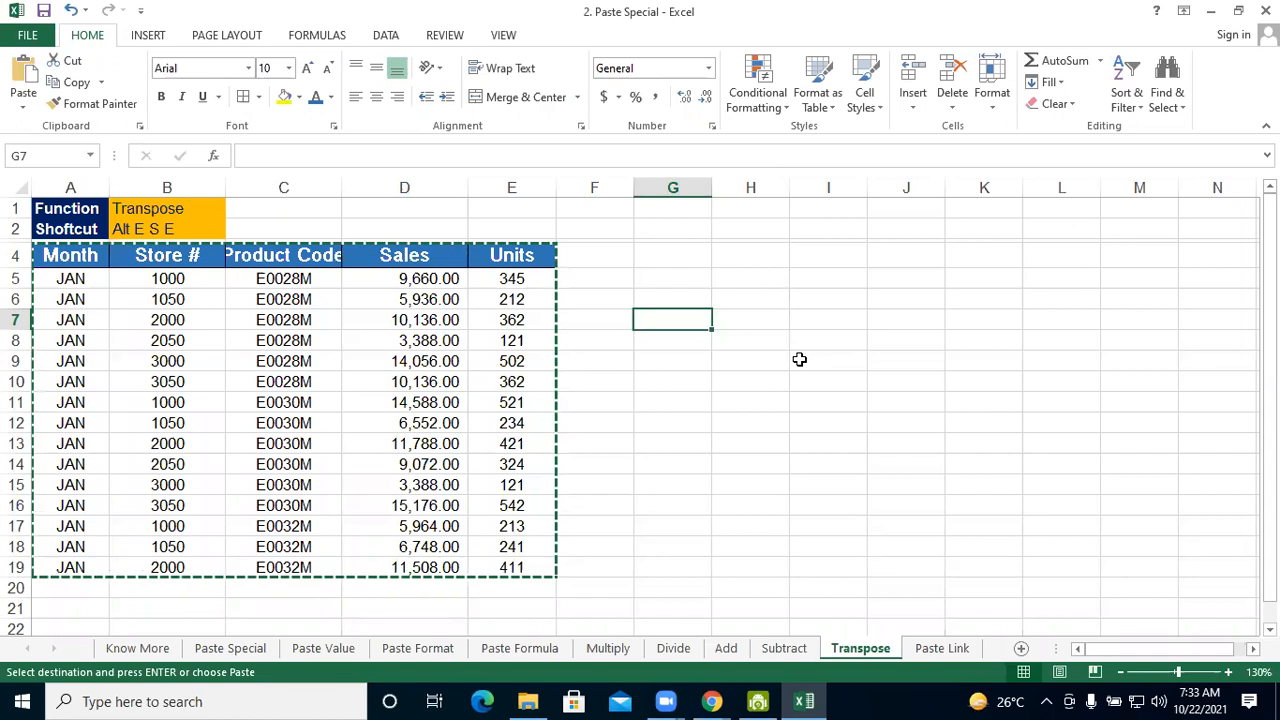
pyautogui.hotkey('alt', 'e')
pyautogui.press('s')
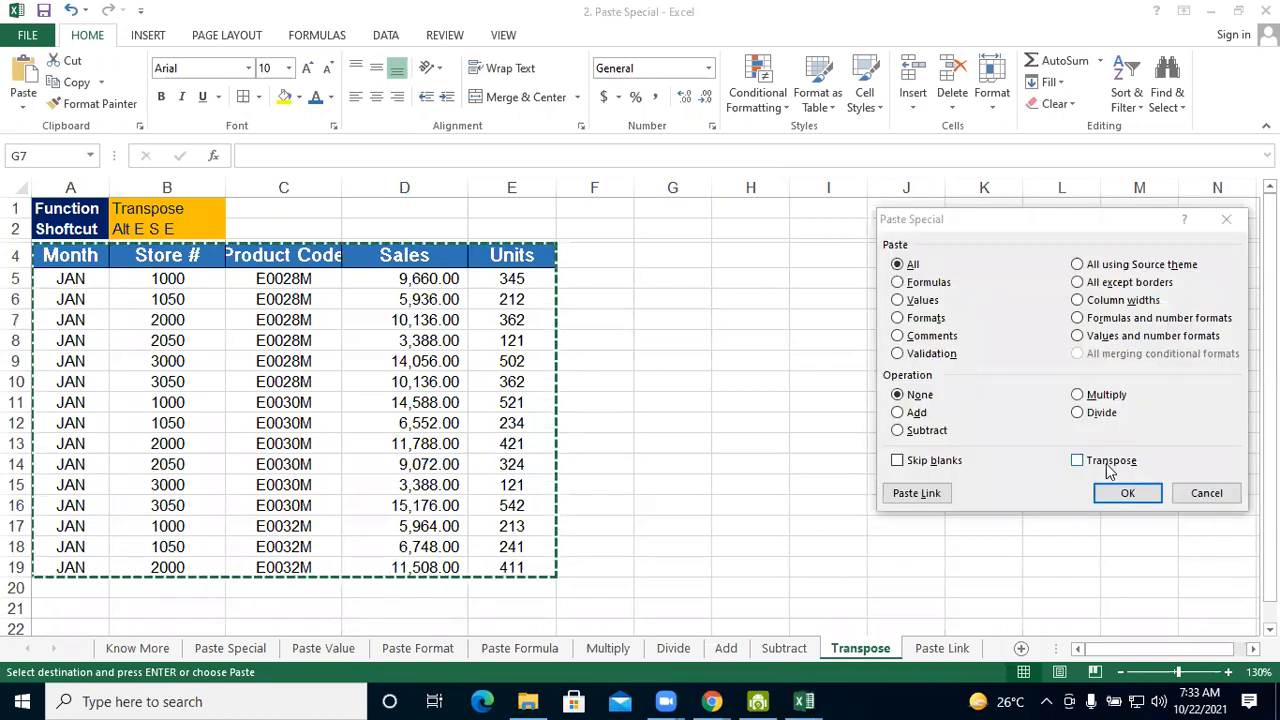
pyautogui.press('e')
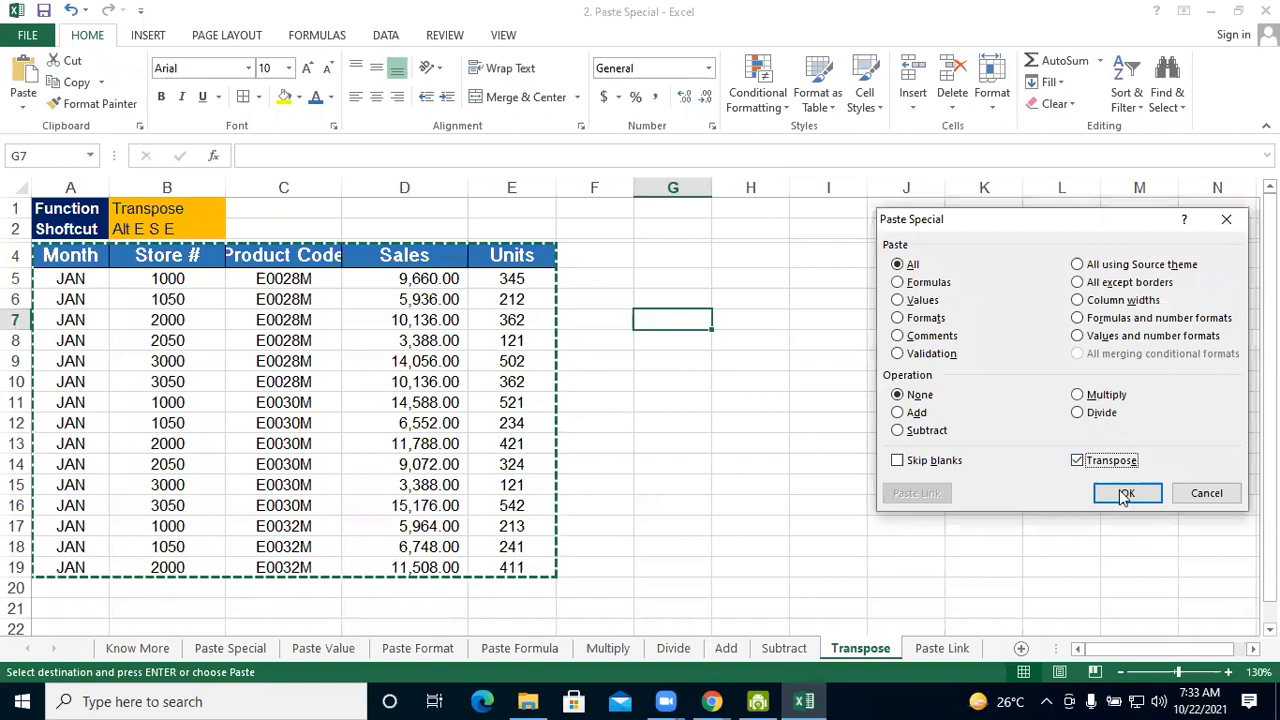
pyautogui.click(1125, 493)
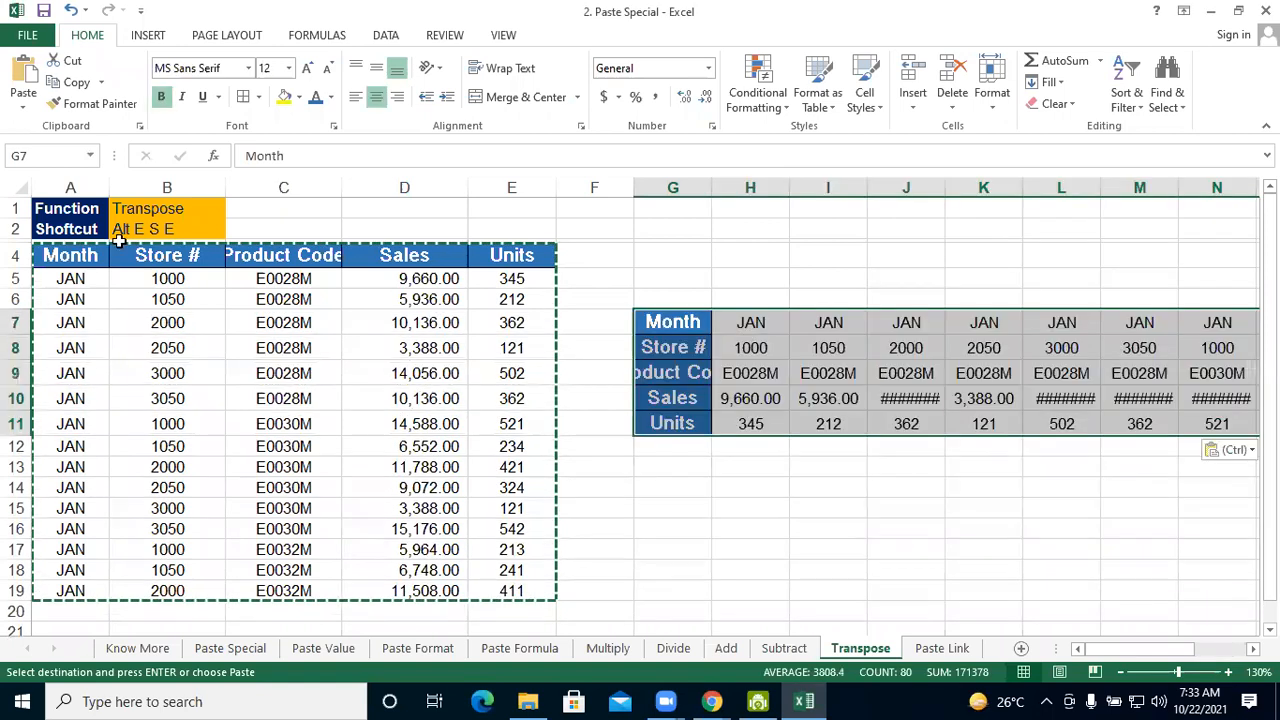
# Auto-fit the widths of columns G and J in the transposed table and look over its remaining columns
pyautogui.moveTo(1165, 643)
pyautogui.mouseDown()
pyautogui.moveTo(1183, 651)
pyautogui.moveTo(1173, 647)
pyautogui.mouseUp()
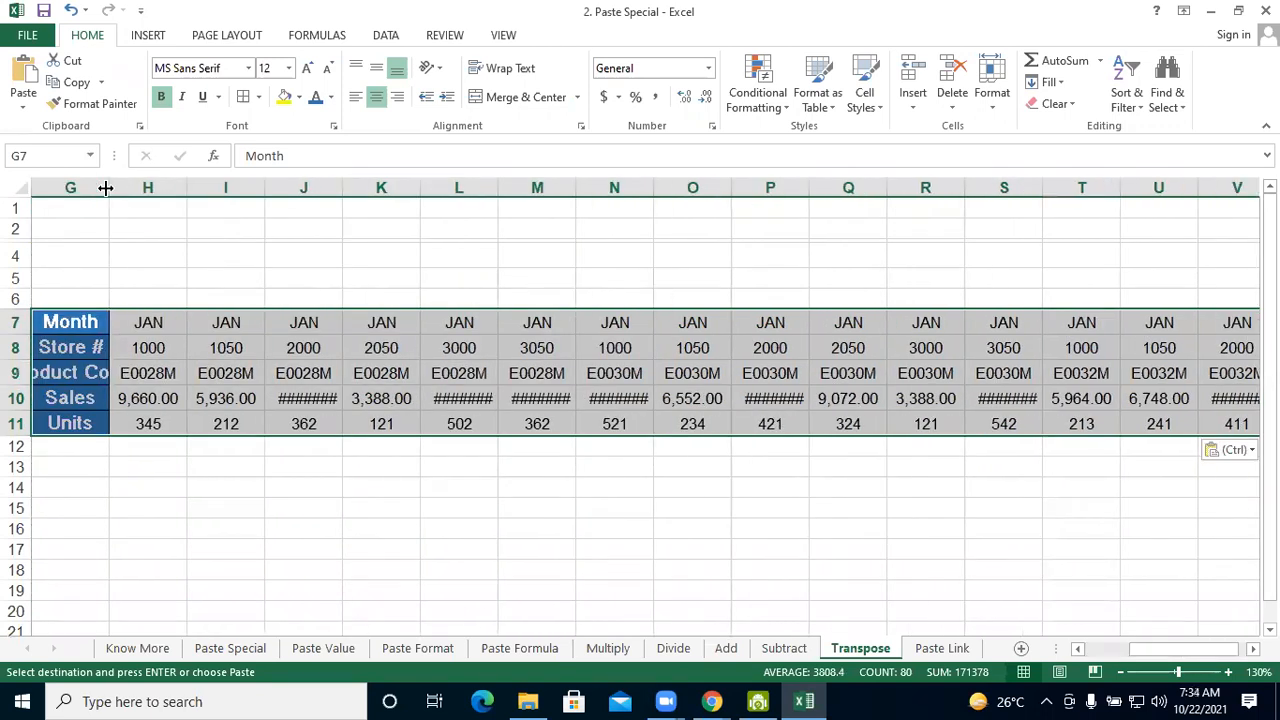
pyautogui.doubleClick(105, 188)
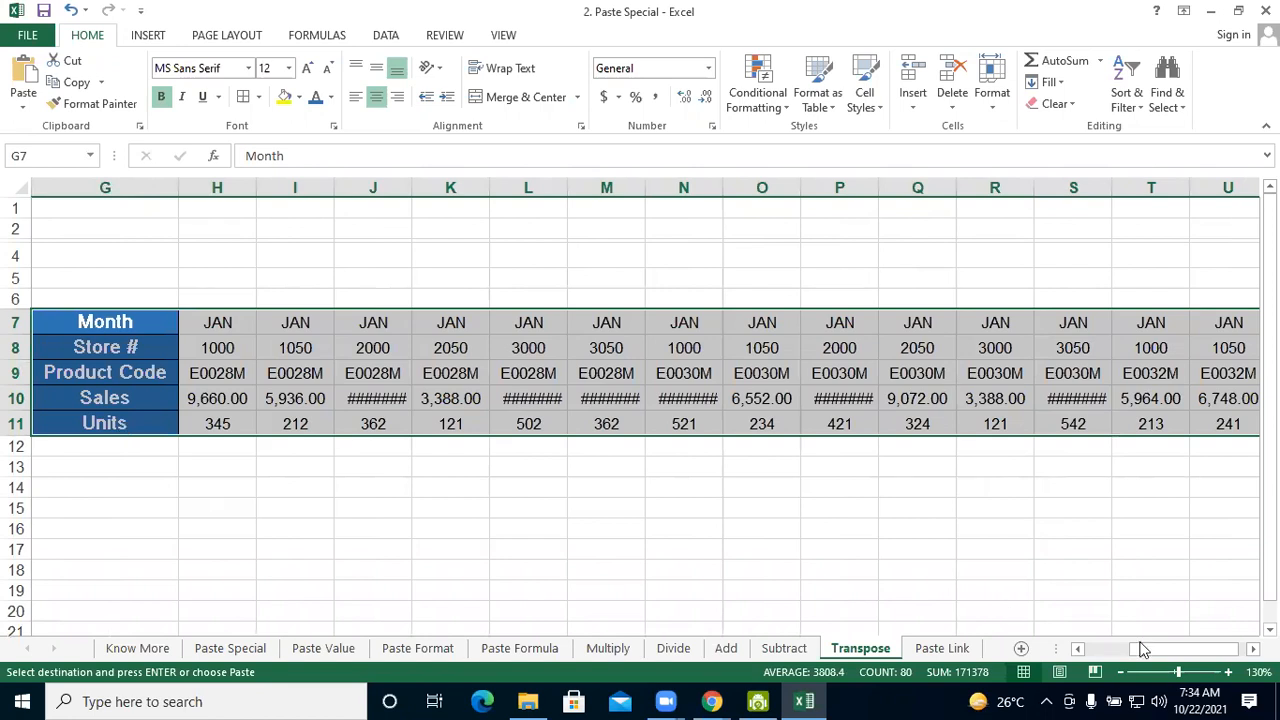
pyautogui.moveTo(1143, 649); pyautogui.dragTo(687, 372)
pyautogui.click(943, 563)
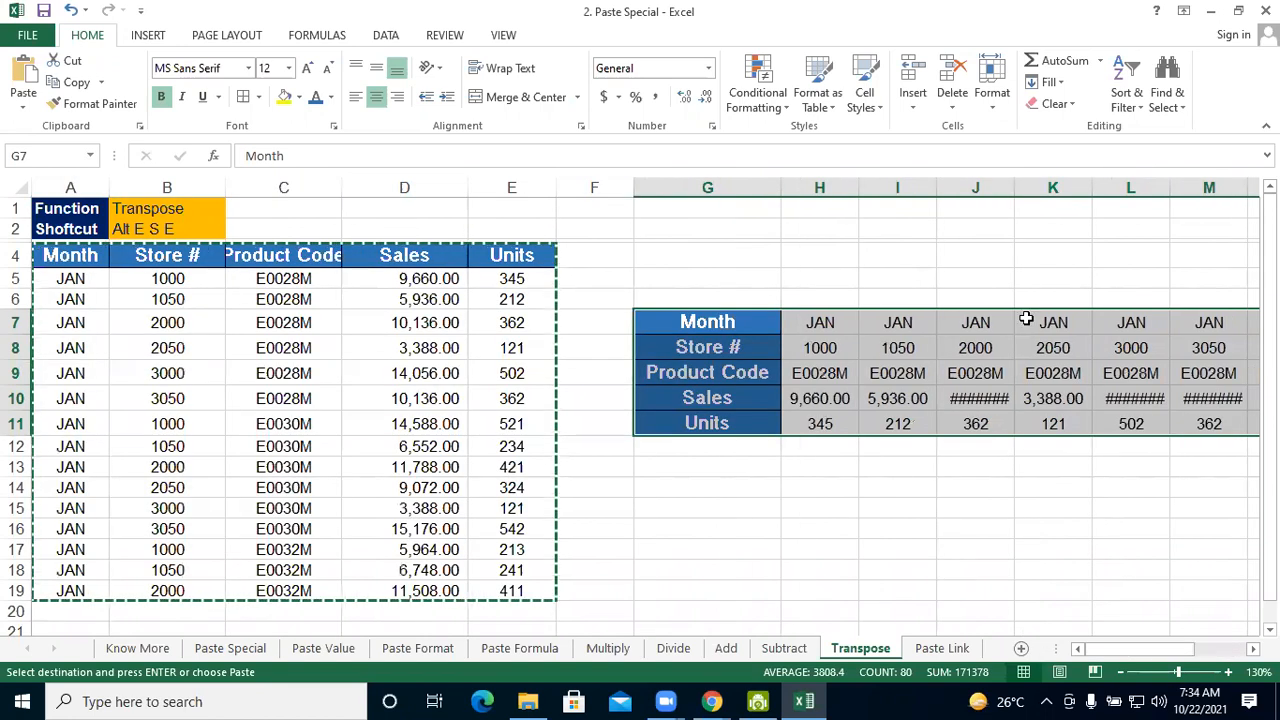
pyautogui.doubleClick(1012, 181)
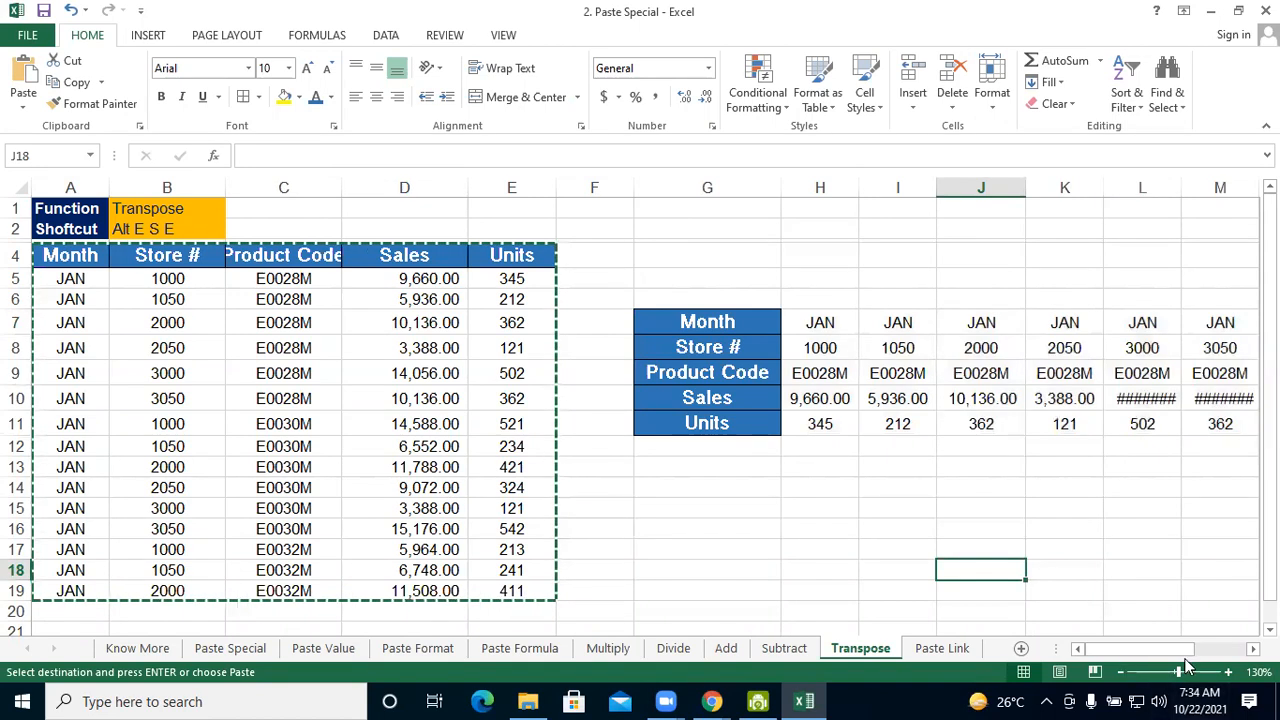
pyautogui.moveTo(1158, 651); pyautogui.dragTo(1220, 651)
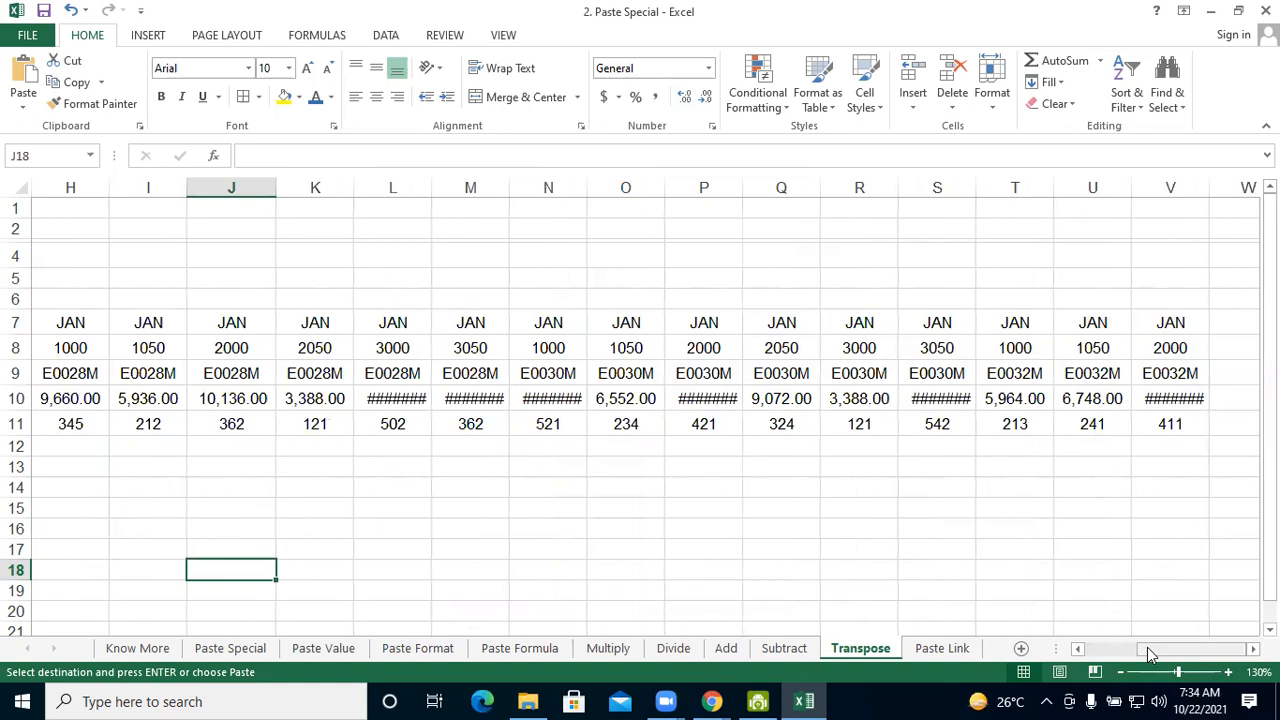
pyautogui.moveTo(1147, 647); pyautogui.dragTo(863, 584)
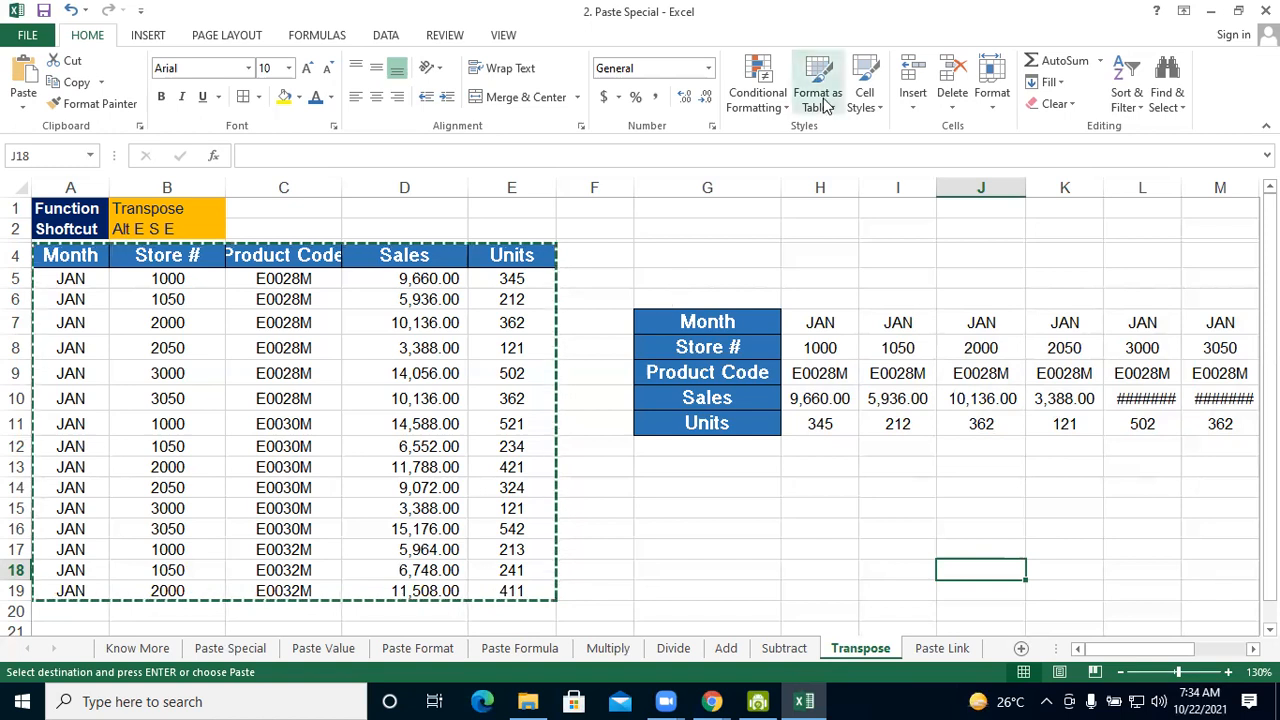
# Switch to the course page in Chrome, open lesson 17, Inbuilt Templates in Excel, in Section 4 and start its video
pyautogui.click(706, 695)
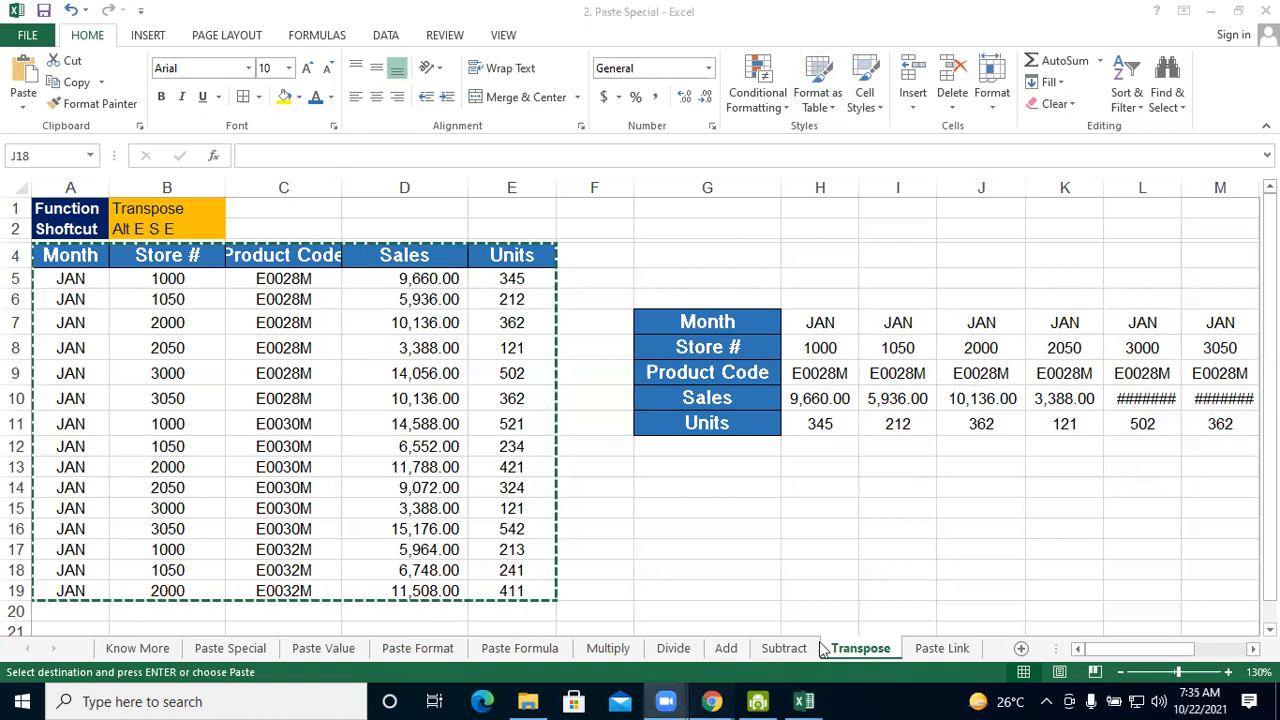
pyautogui.moveTo(712, 701)
pyautogui.click(815, 610)
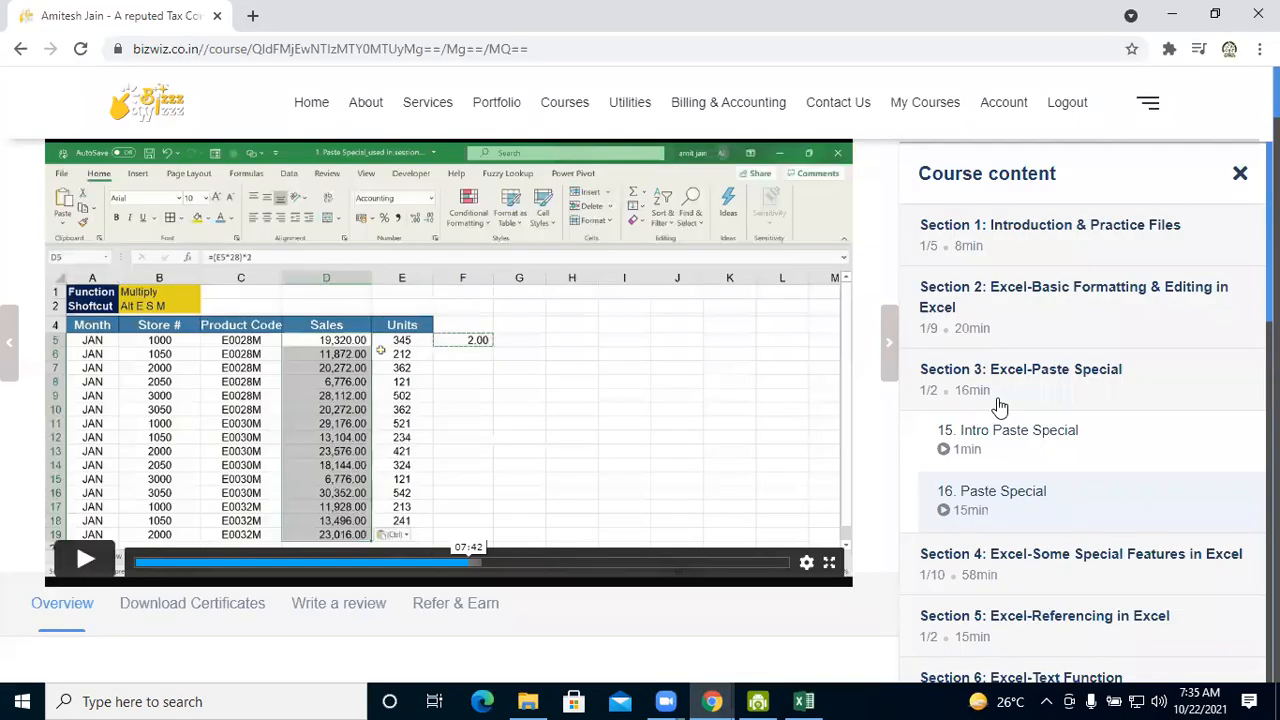
pyautogui.scroll(-2, 1000, 407)
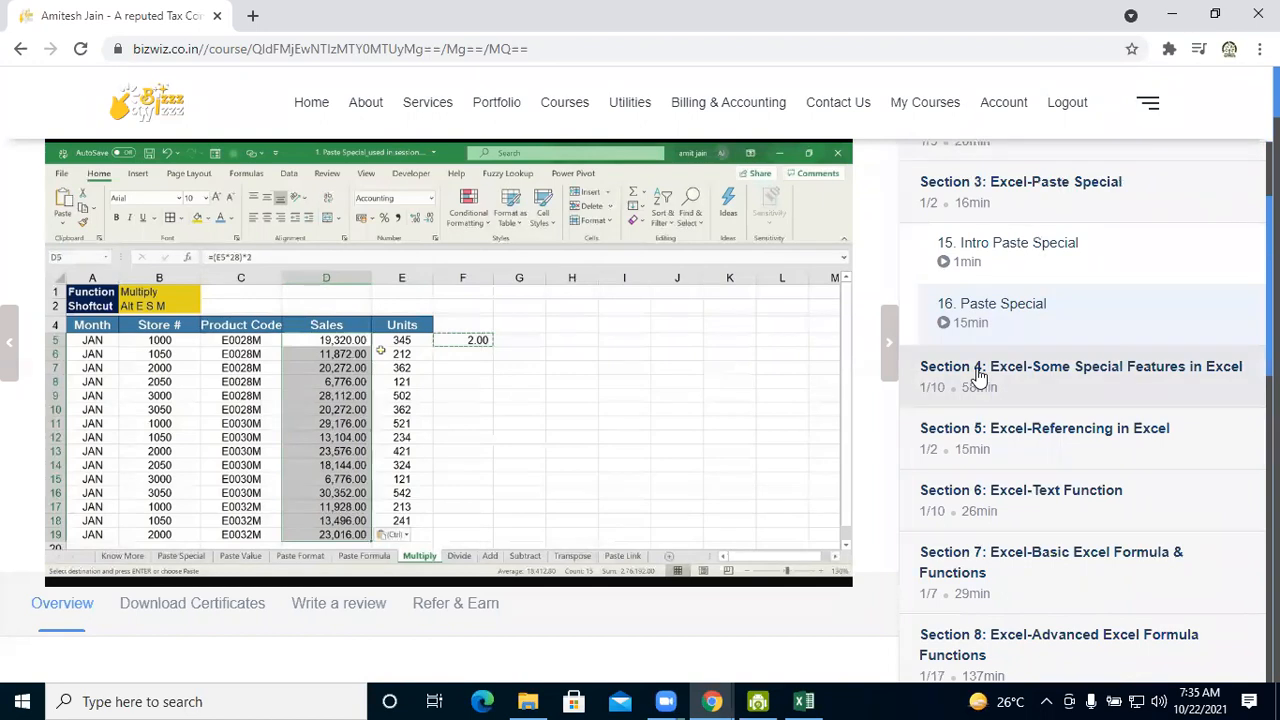
pyautogui.click(980, 377)
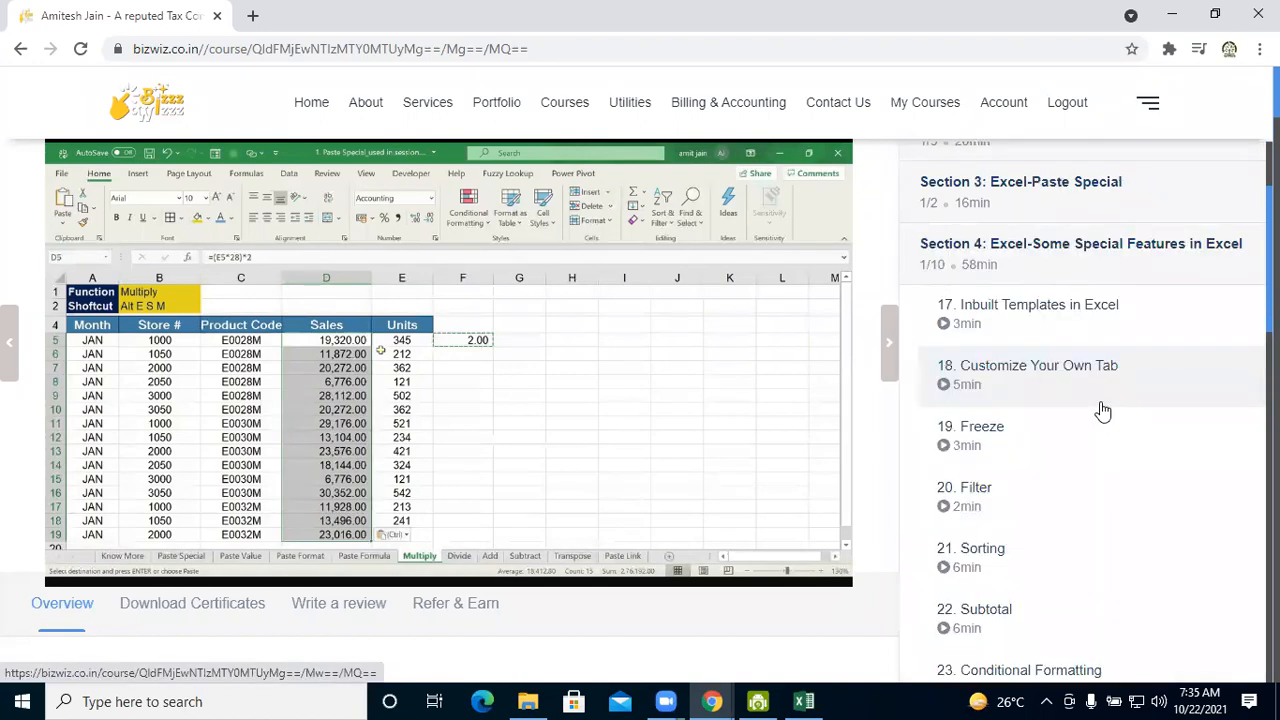
pyautogui.click(1005, 314)
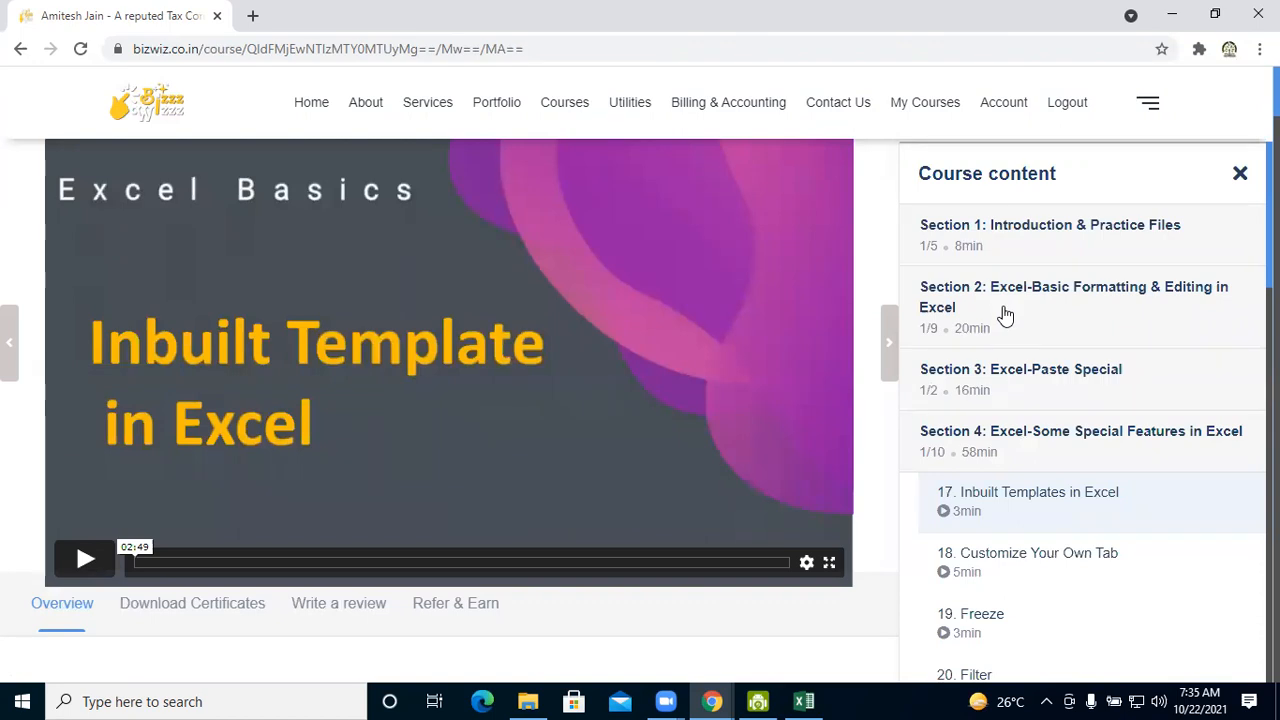
pyautogui.click(88, 559)
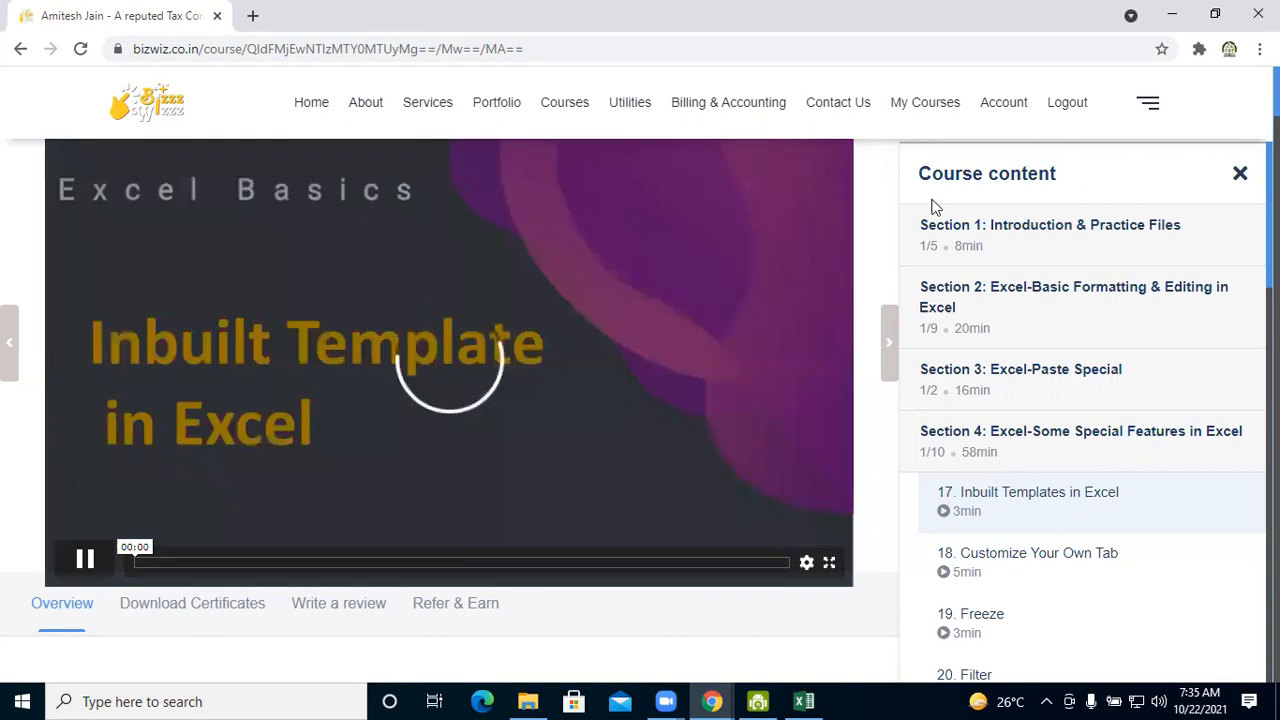
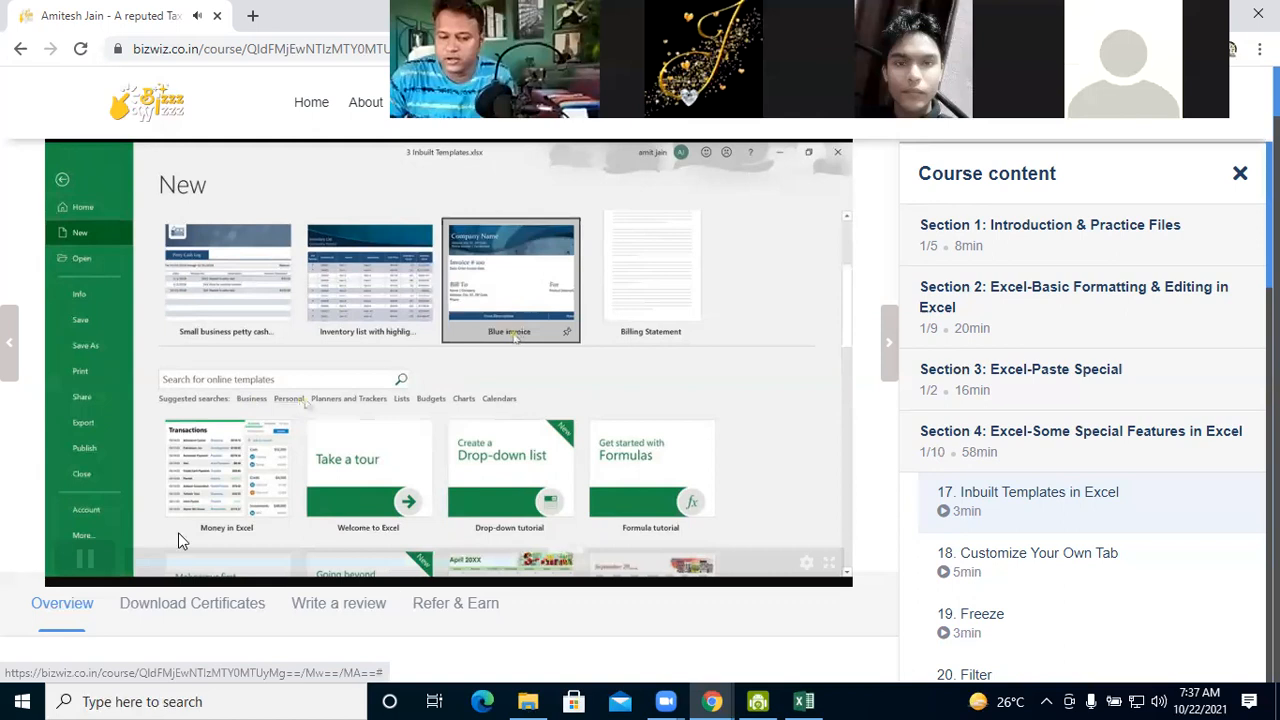
# Pause the lesson video, switch to Excel and close the Paste Special workbook without saving, confirming the recovered-files dialog
pyautogui.click(89, 558)
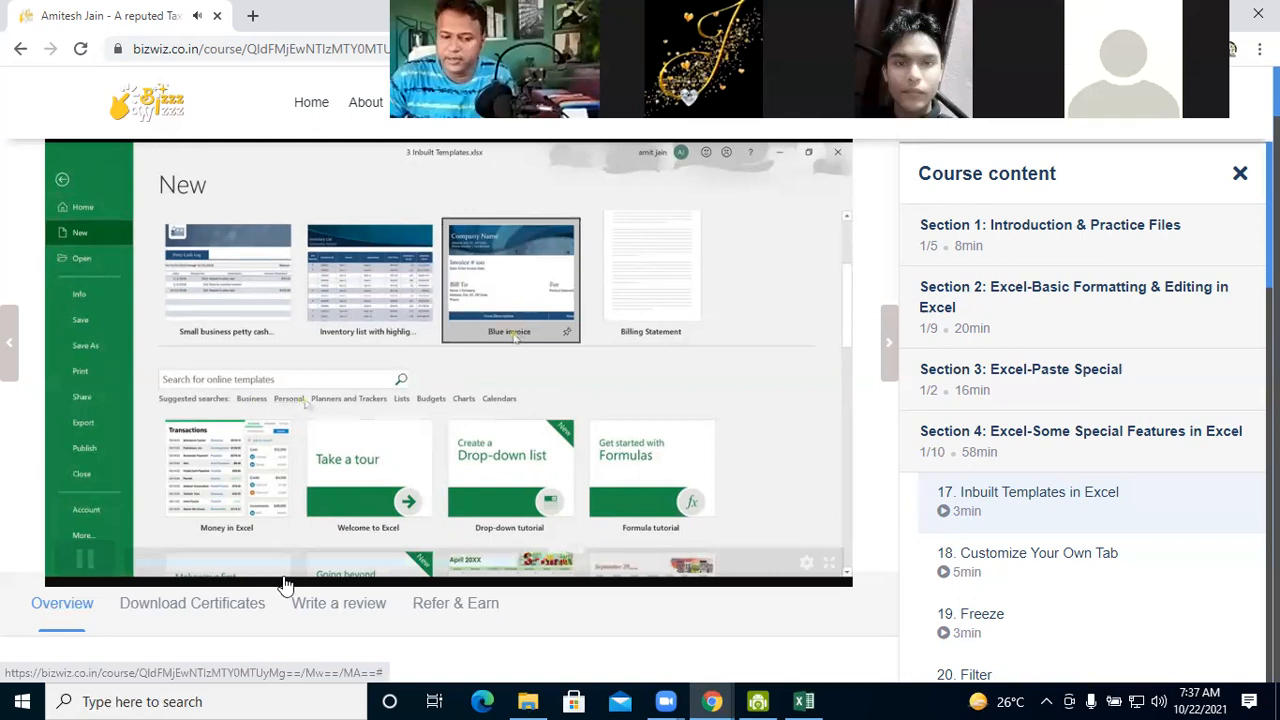
pyautogui.click(818, 700)
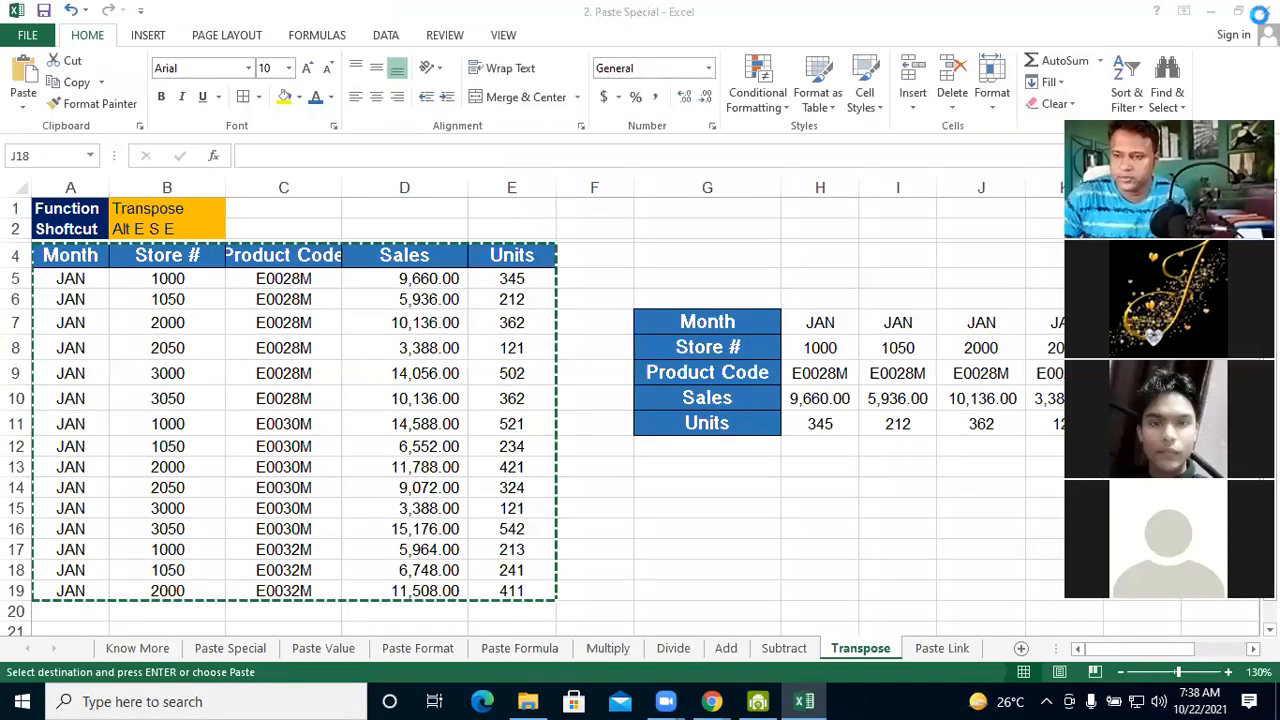
pyautogui.click(1258, 14)
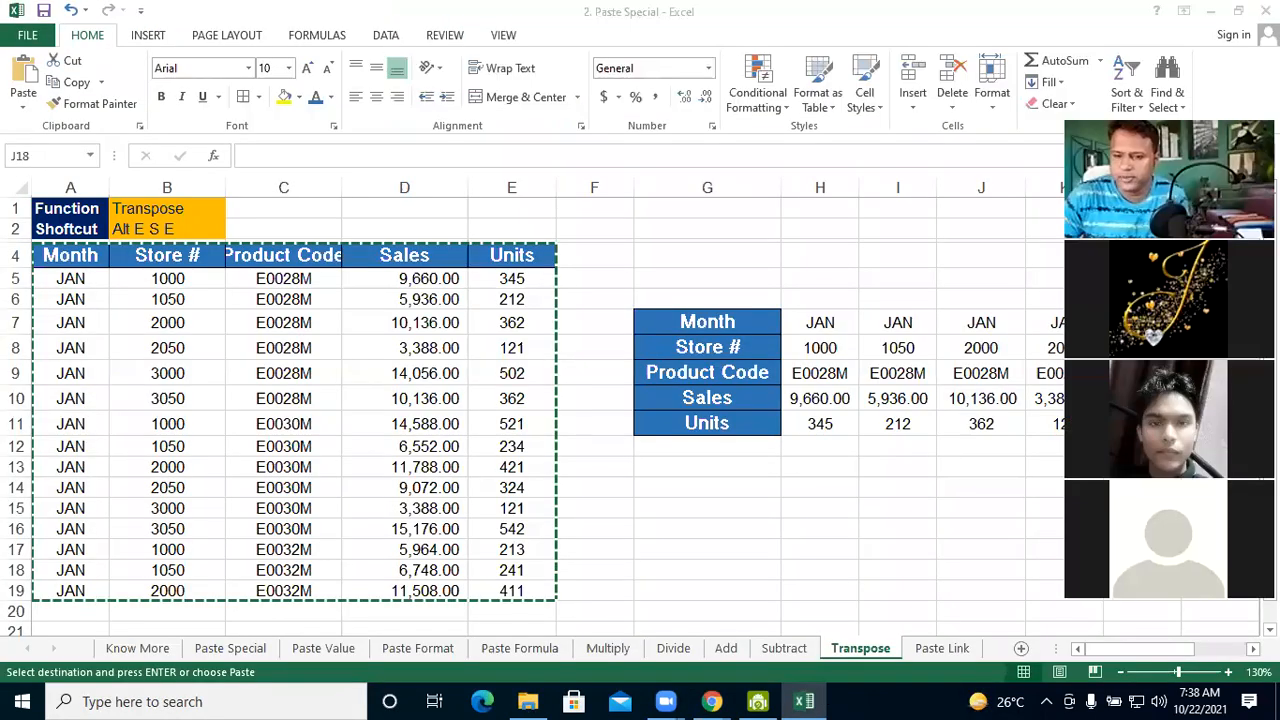
pyautogui.click(640, 386)
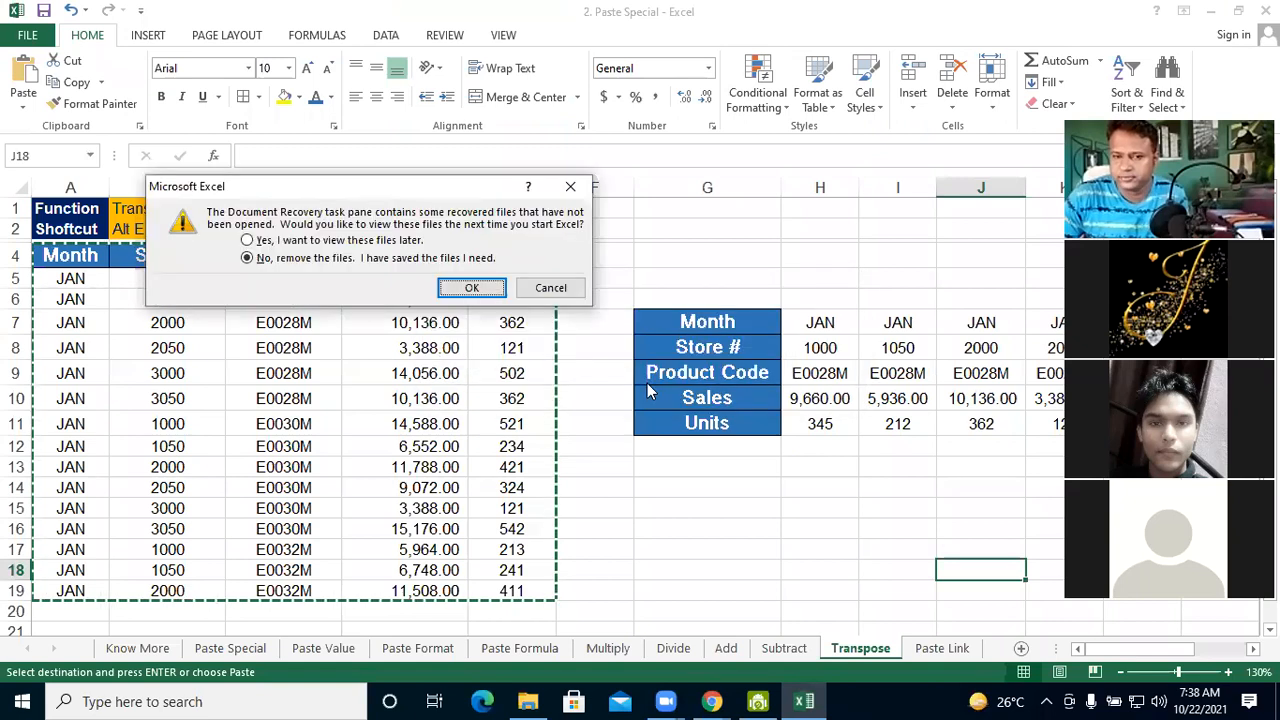
pyautogui.click(338, 243)
pyautogui.press('Down')
pyautogui.click(474, 288)
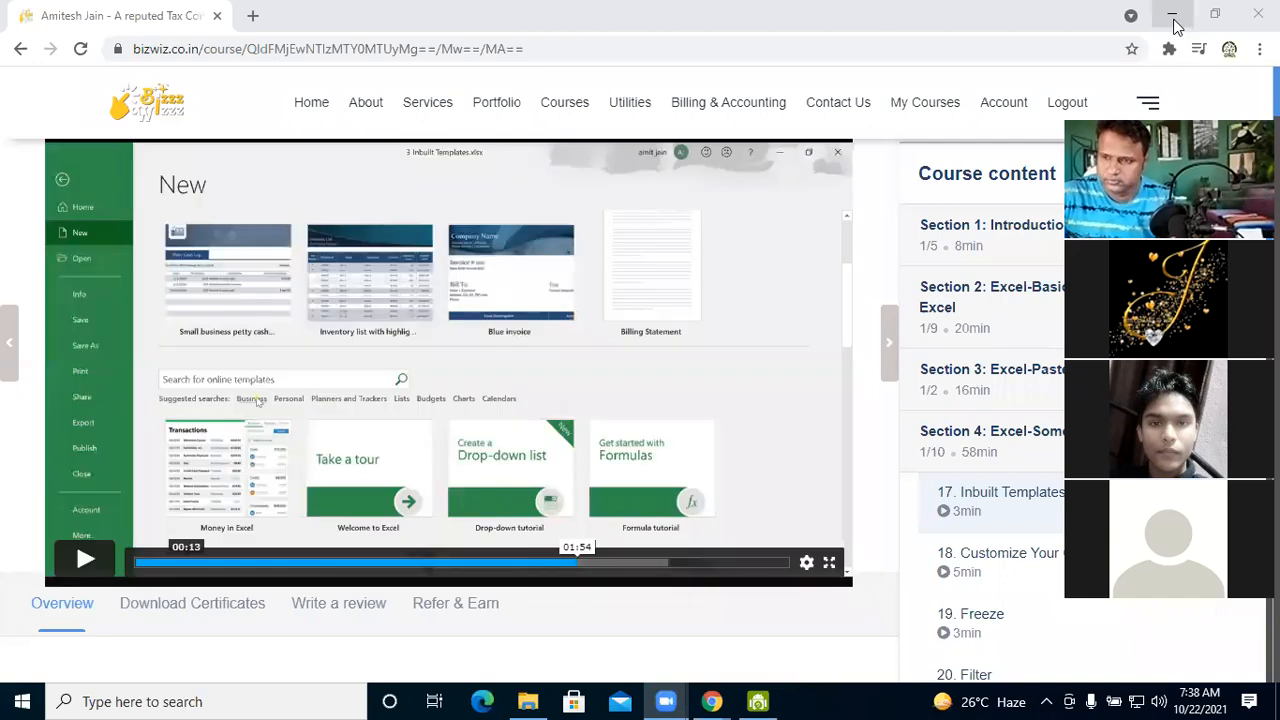
# Minimize the Chrome and File Explorer windows and start Excel through a Windows search
pyautogui.click(1176, 24)
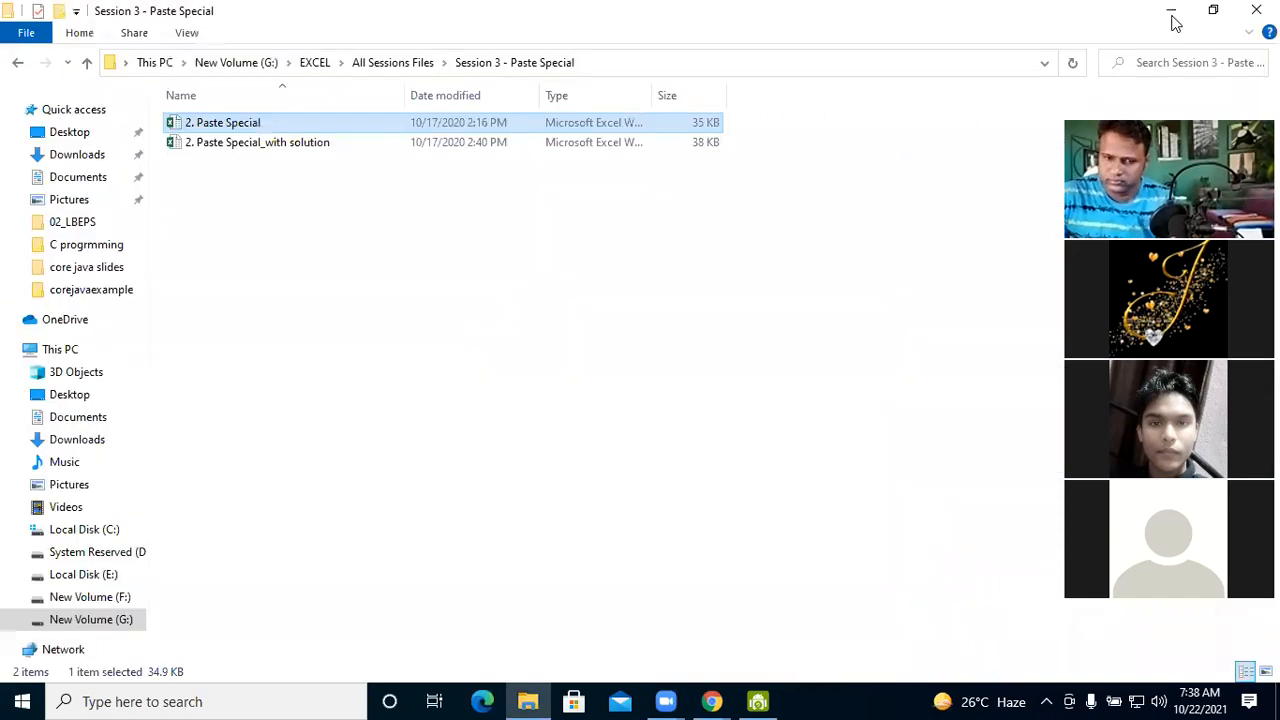
pyautogui.click(1175, 17)
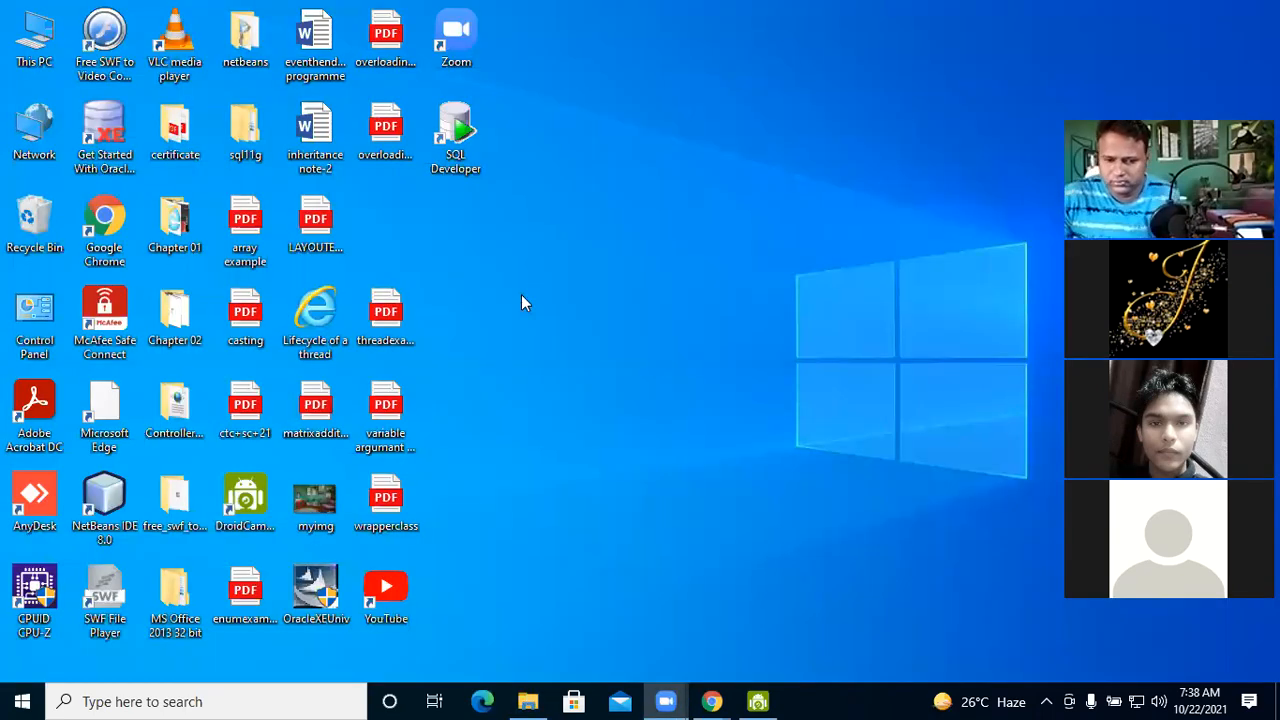
pyautogui.click(24, 700)
pyautogui.write('EXC')
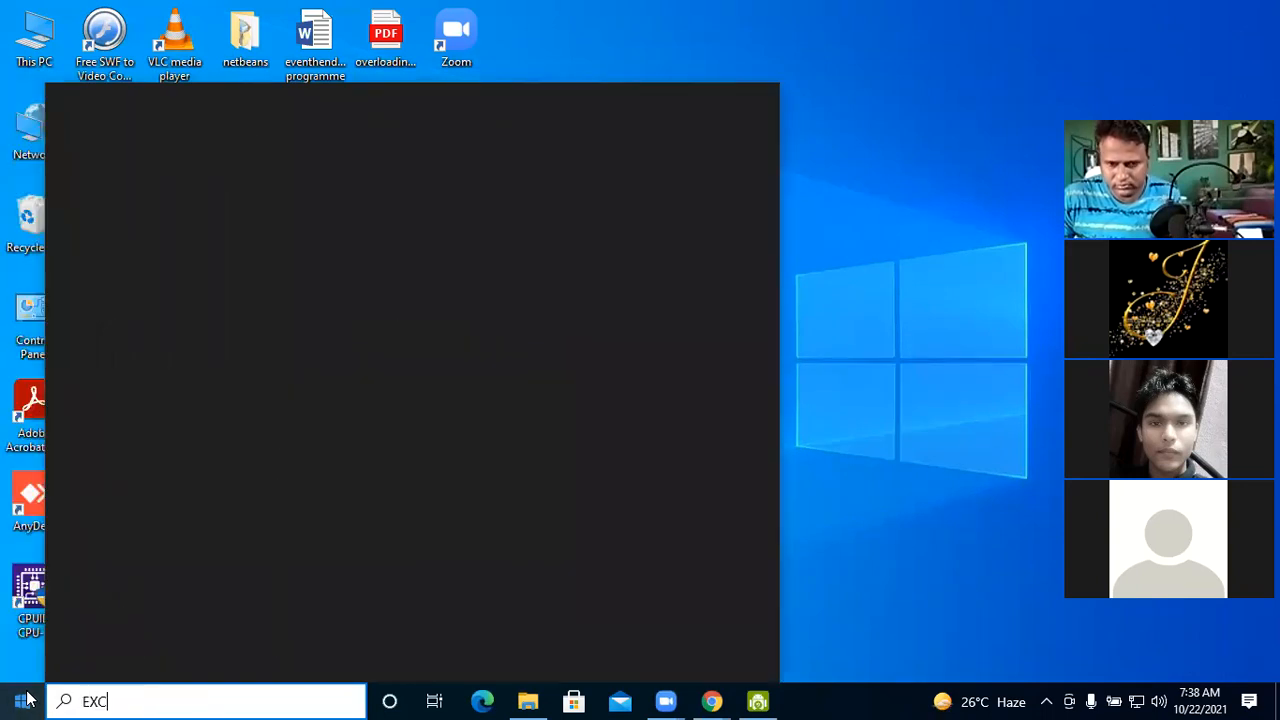
pyautogui.write('E')
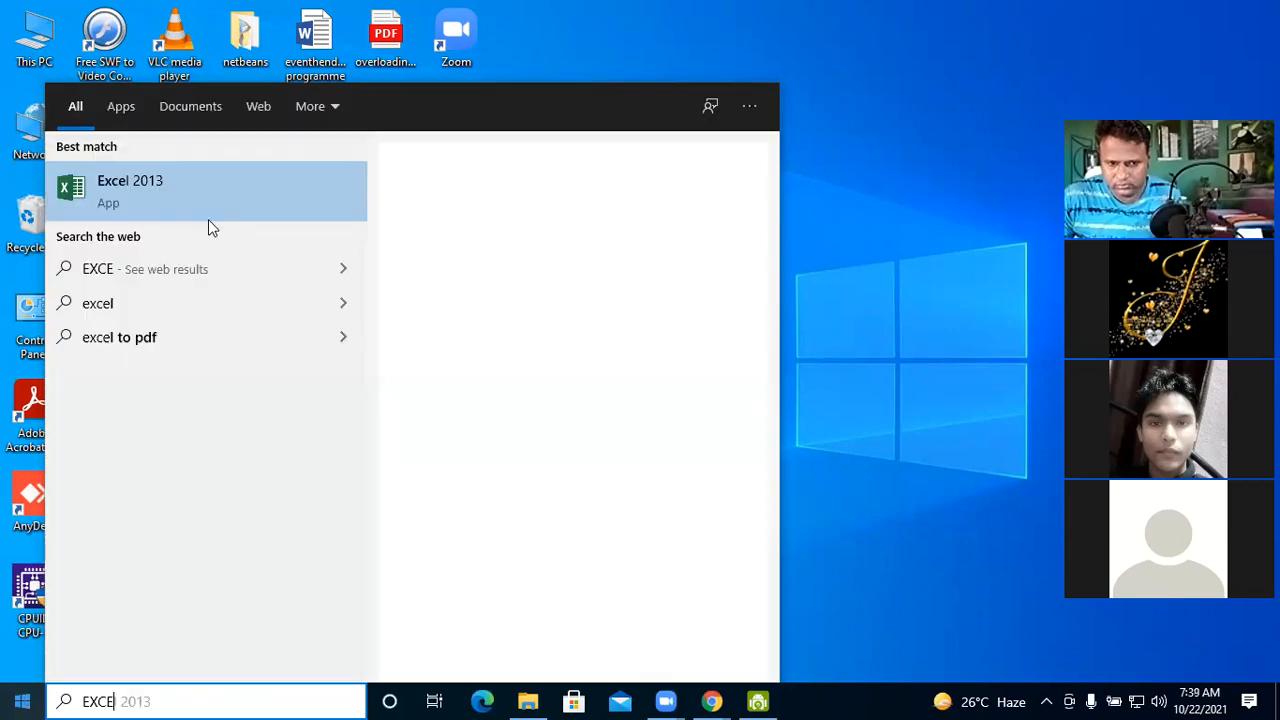
pyautogui.click(199, 205)
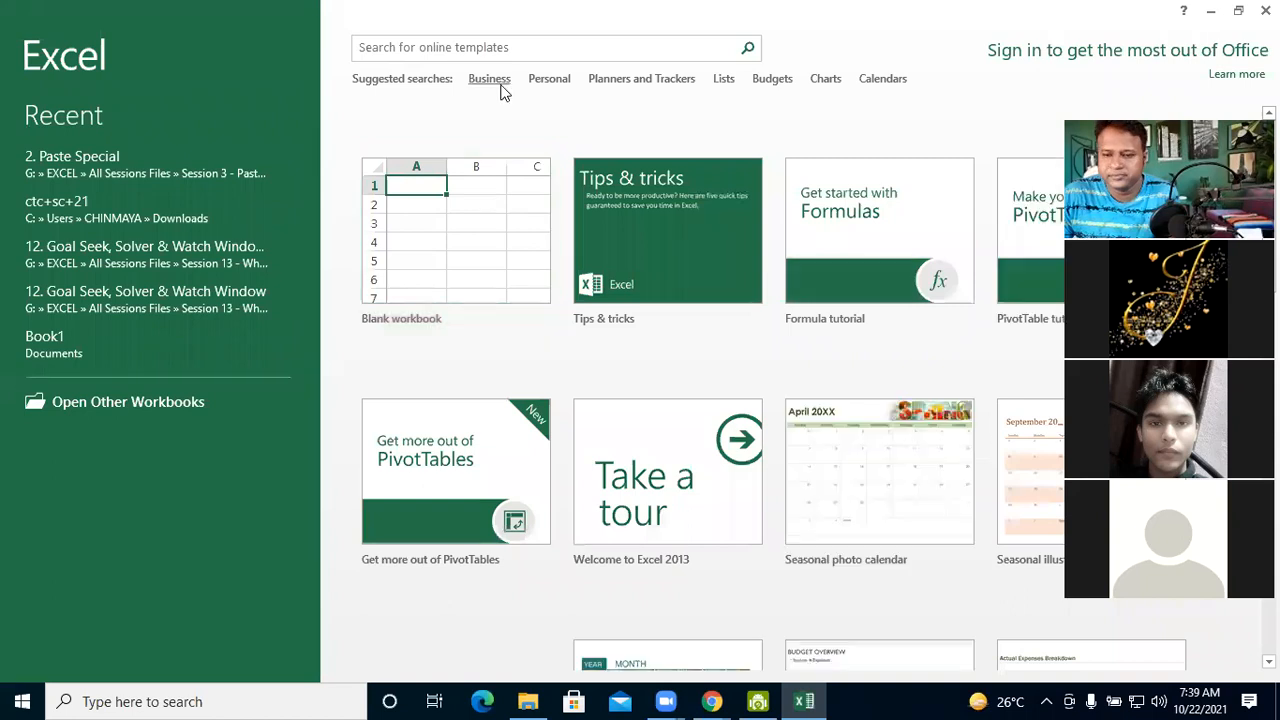
# Browse the suggested Business templates and create a workbook from the Simple invoice template
pyautogui.click(501, 84)
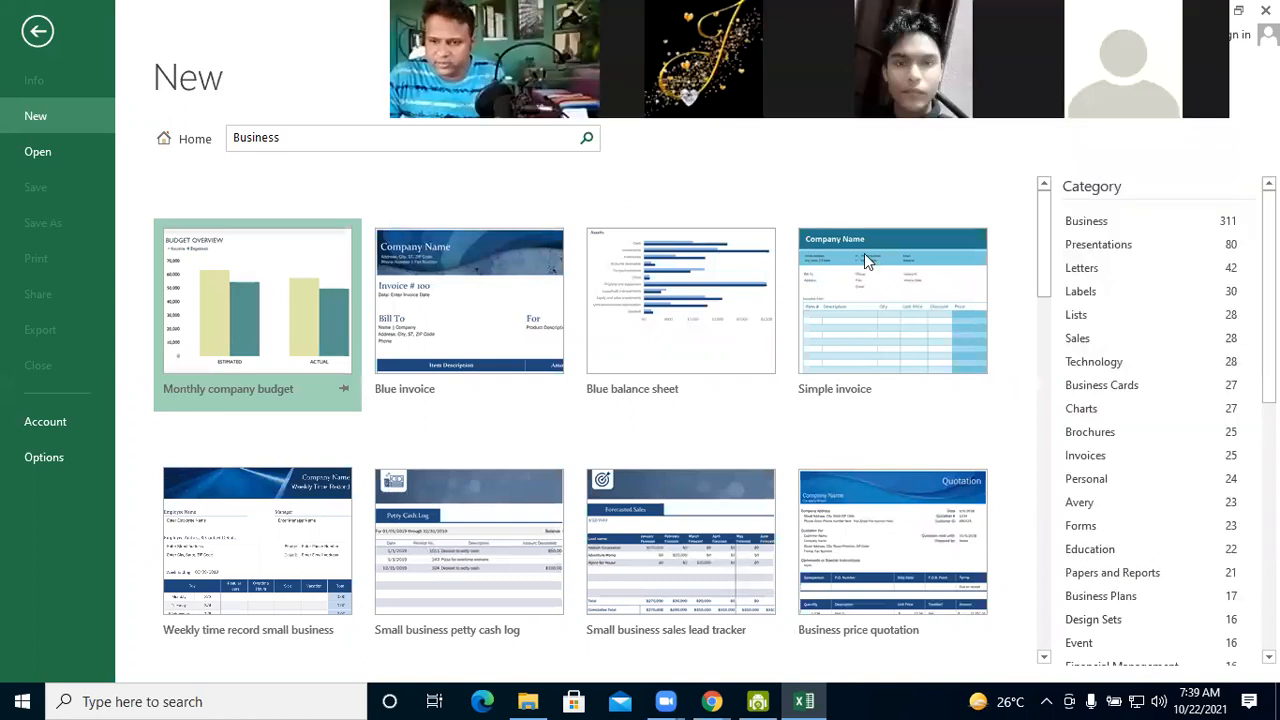
pyautogui.scroll(-2, 827, 392)
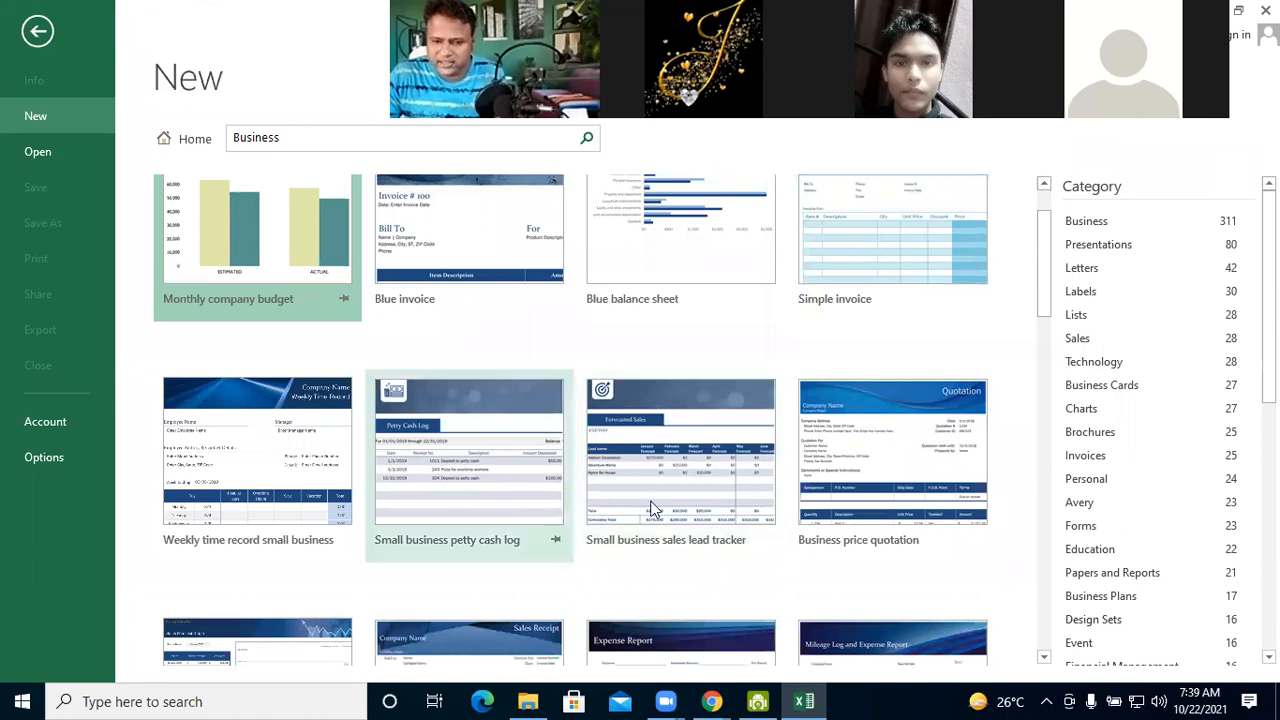
pyautogui.scroll(-1, 652, 508)
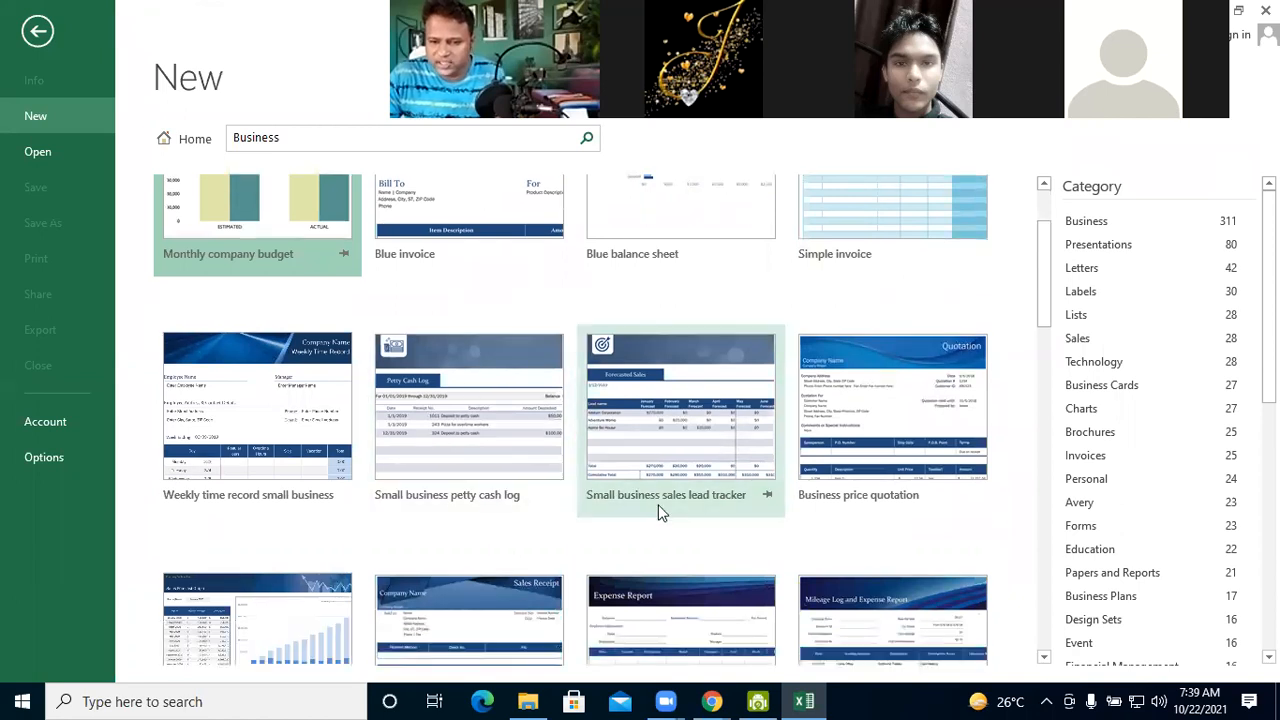
pyautogui.scroll(-1, 658, 506)
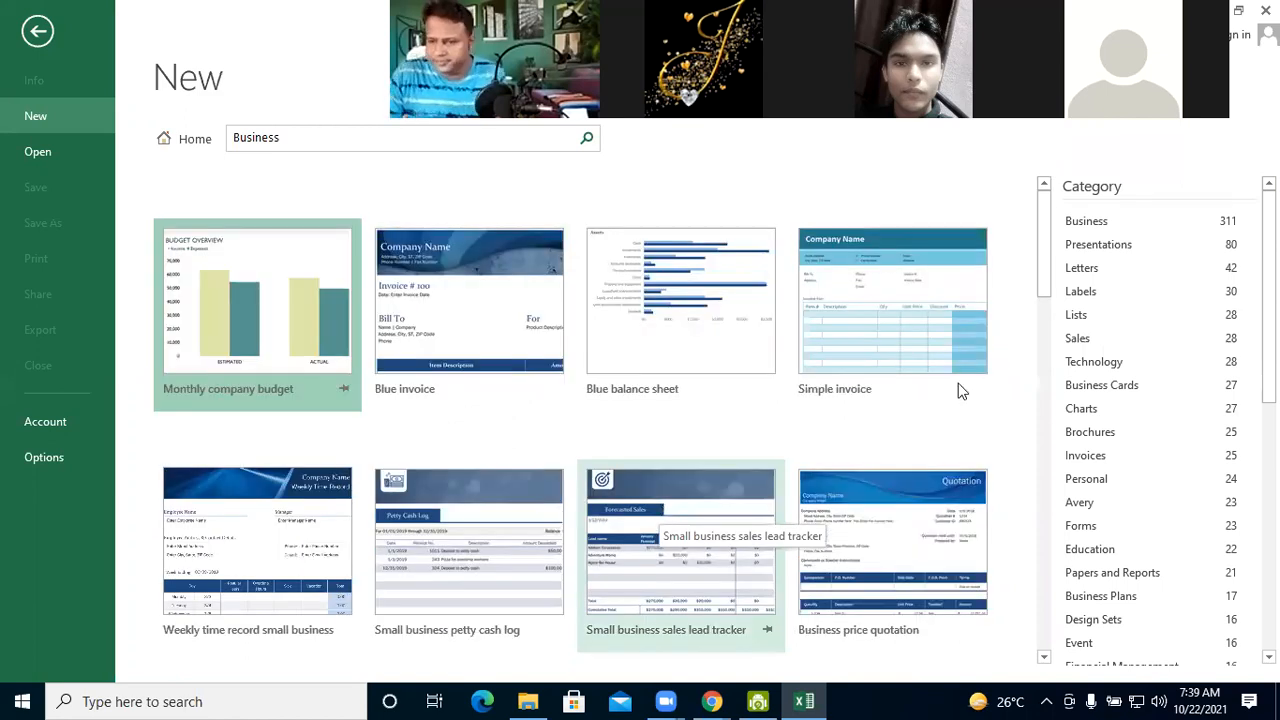
pyautogui.click(845, 317)
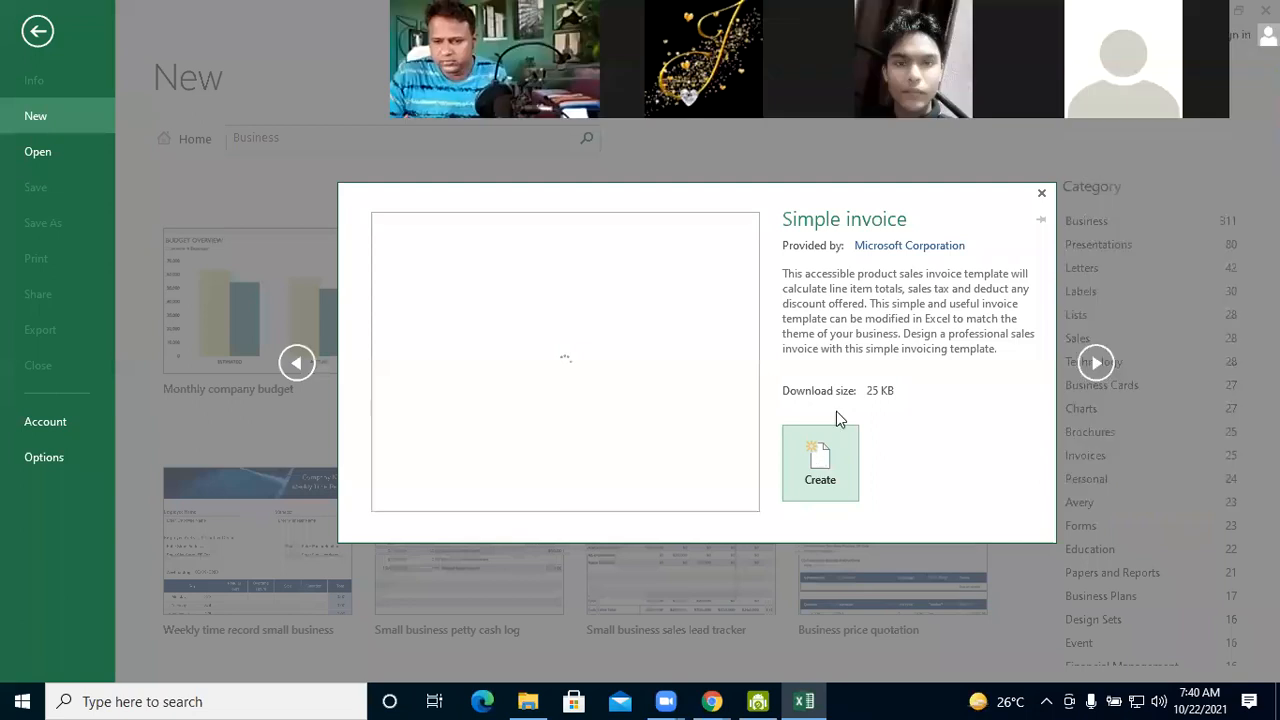
pyautogui.click(833, 466)
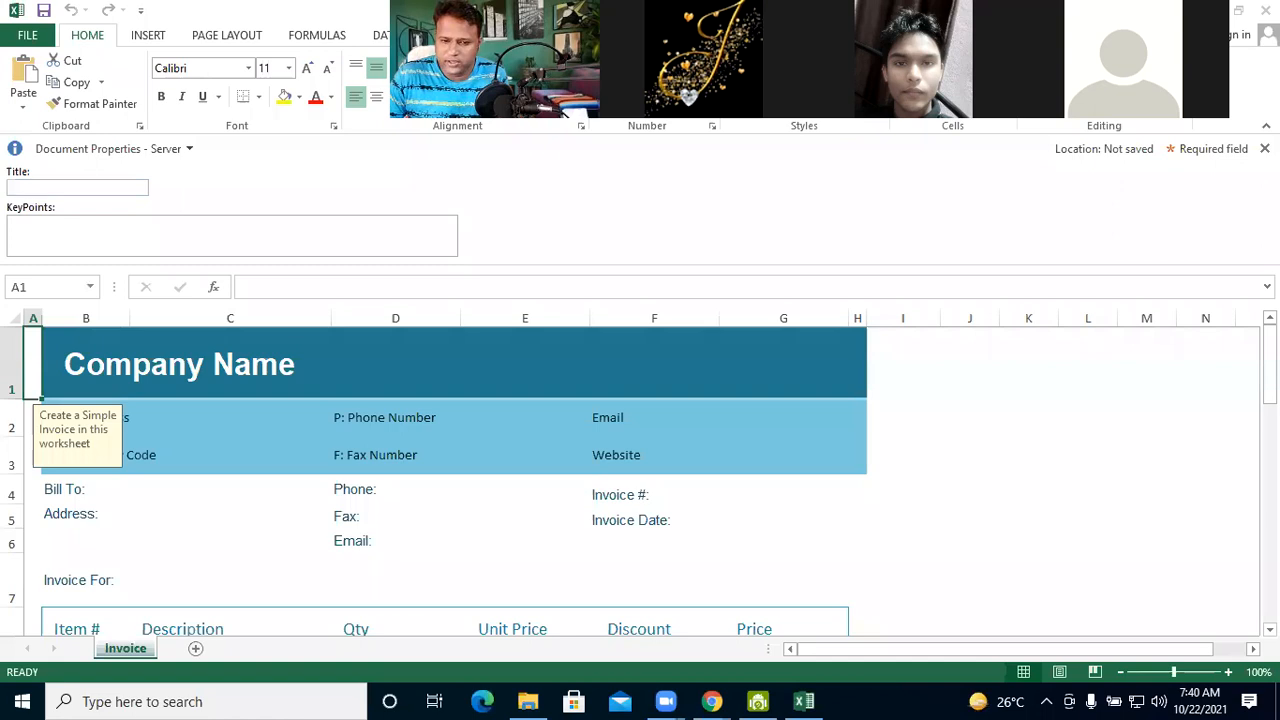
# Look through the invoice sheet from the company header down past the TOTAL row and back up to the Invoice # field
pyautogui.click(955, 453)
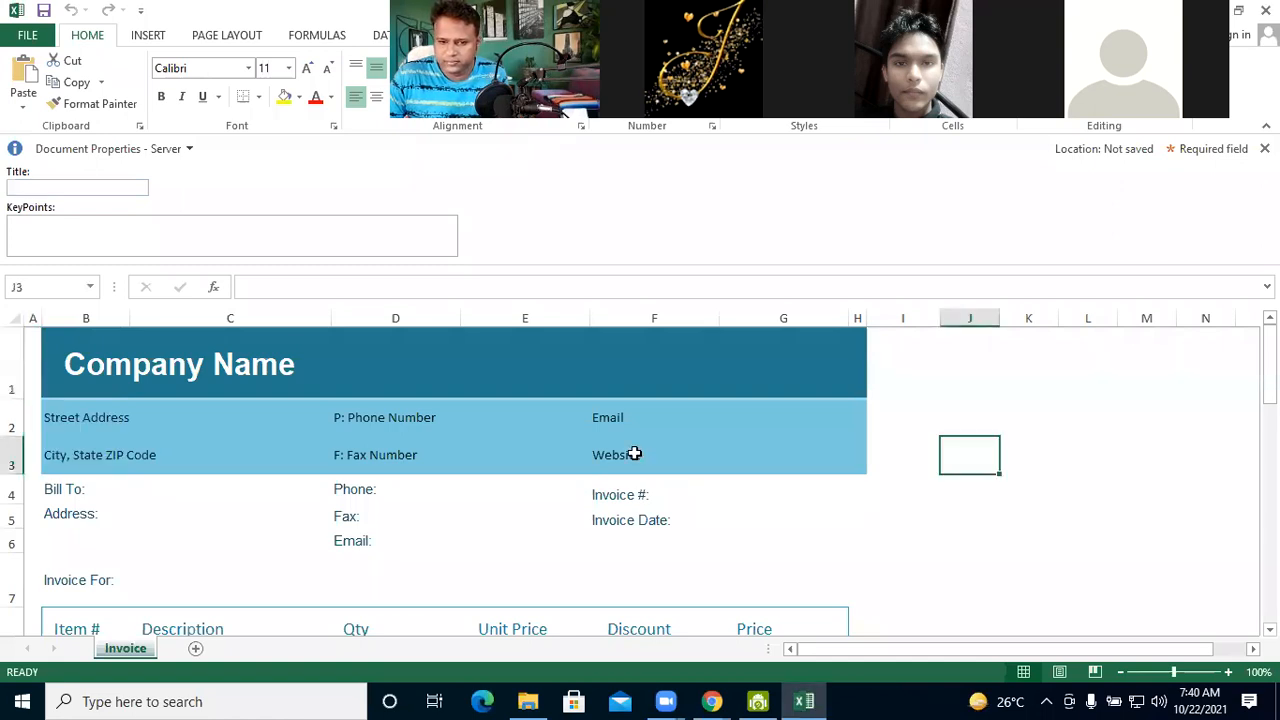
pyautogui.click(634, 453)
pyautogui.press('Return')
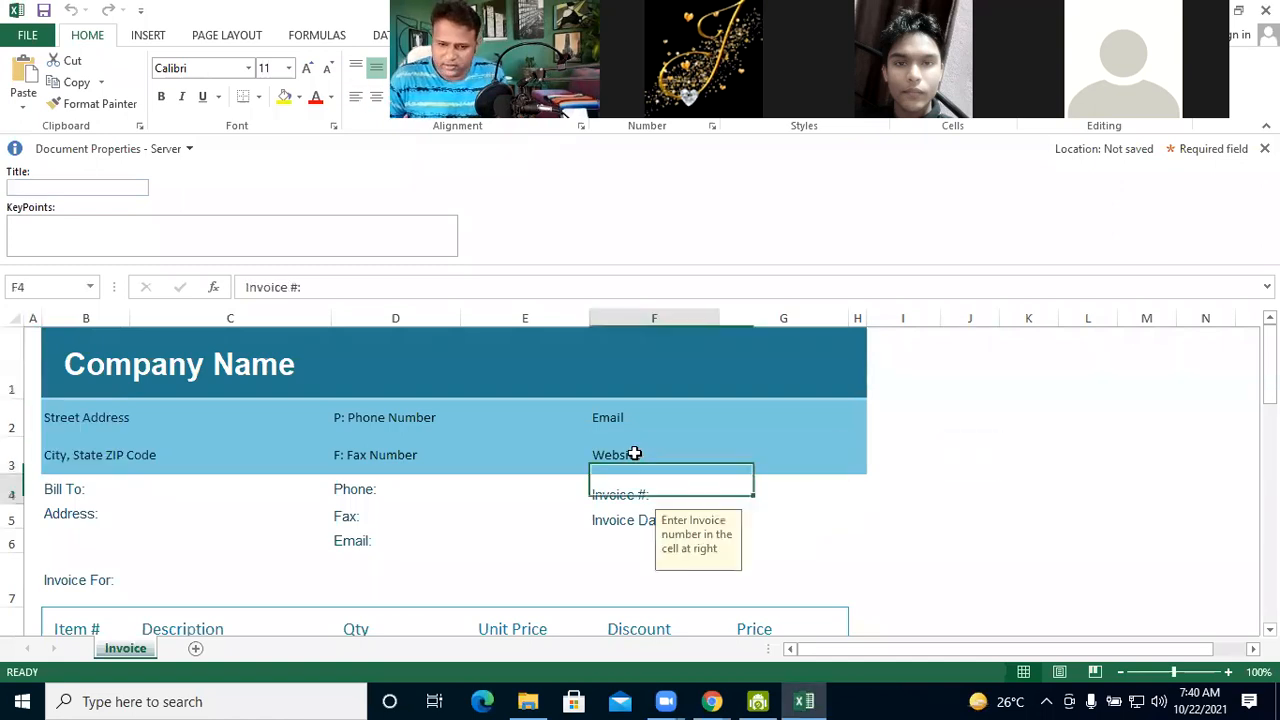
pyautogui.press('Return')
pyautogui.press('Return')
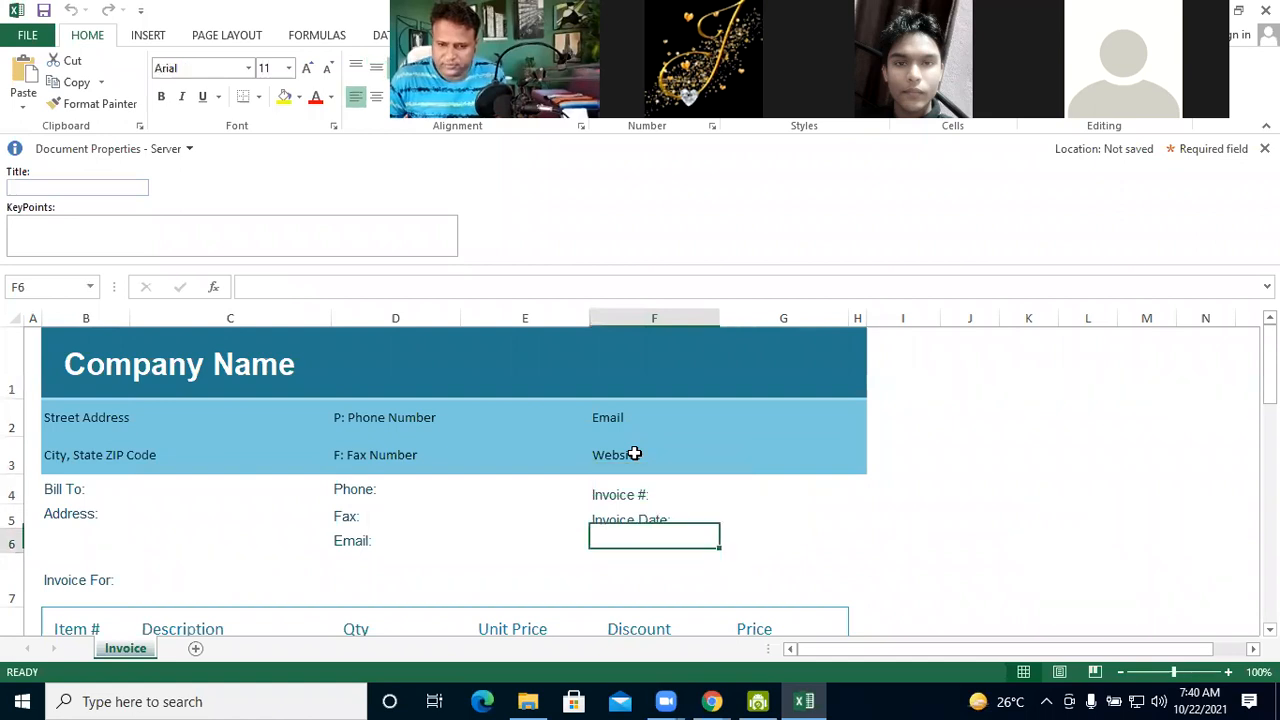
pyautogui.press('Return')
pyautogui.press('Return')
pyautogui.press('Return')
pyautogui.press('Return')
pyautogui.press('Return')
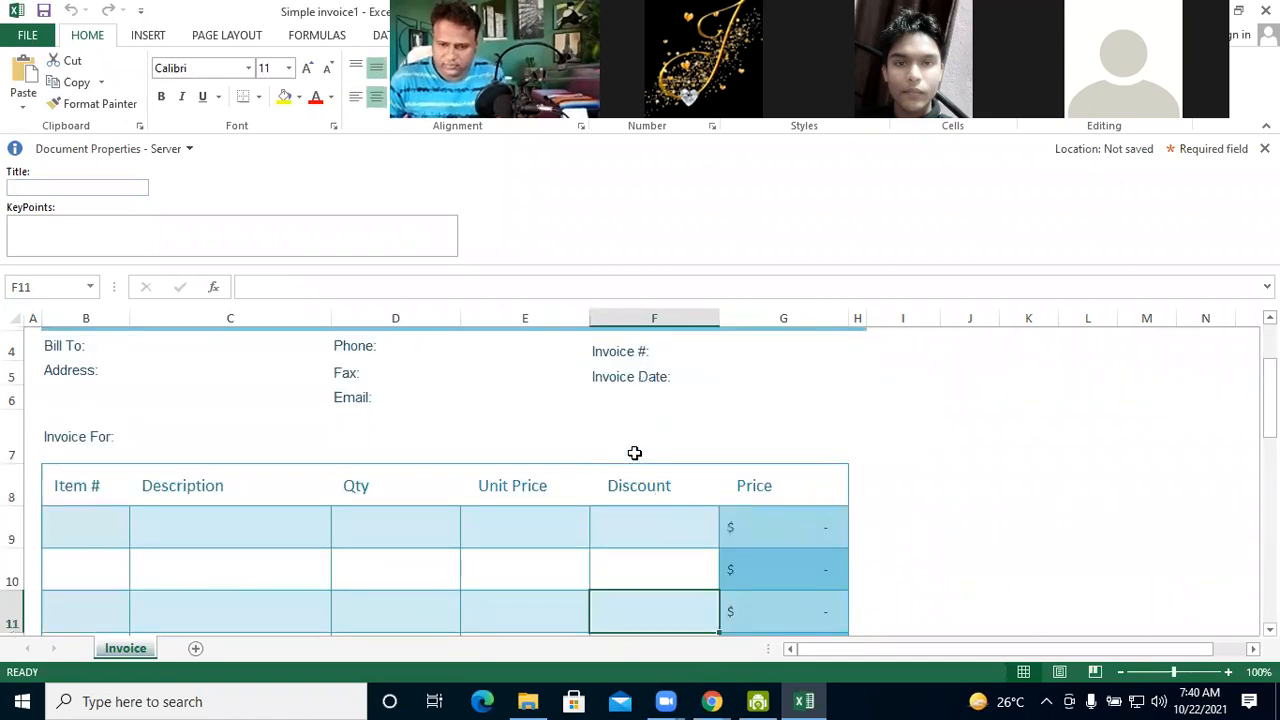
pyautogui.press('Return')
pyautogui.press('Return')
pyautogui.press('Return')
pyautogui.press('Return')
pyautogui.press('Return')
pyautogui.press('Return')
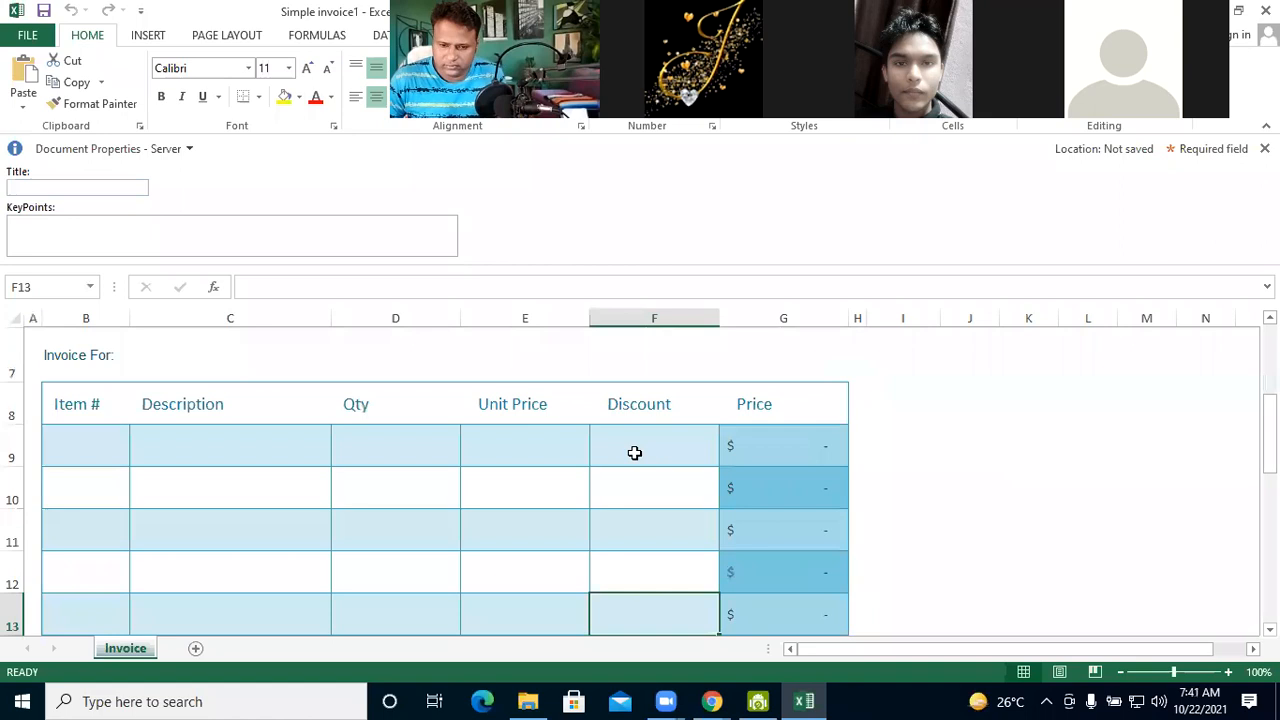
pyautogui.press('Return')
pyautogui.press('Return')
pyautogui.press('Return')
pyautogui.press('Return')
pyautogui.press('Return')
pyautogui.press('Return')
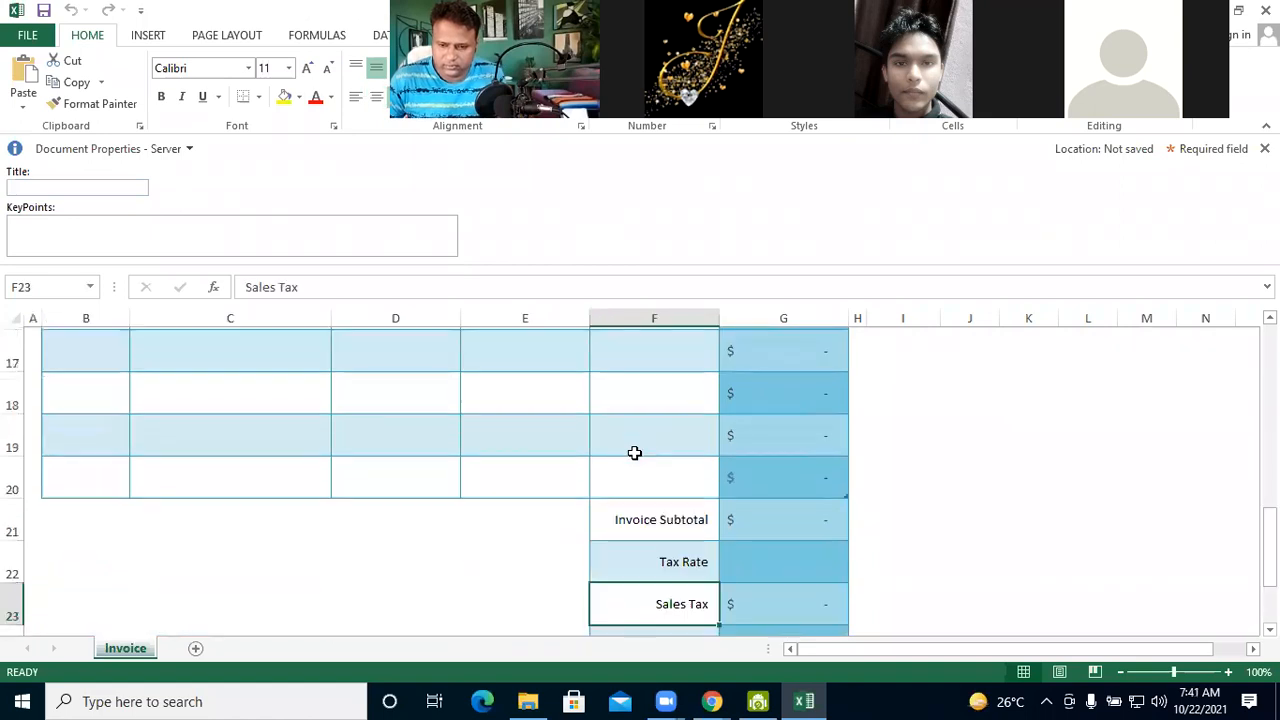
pyautogui.press('Return')
pyautogui.press('Return')
pyautogui.press('Return')
pyautogui.press('Return')
pyautogui.press('Return')
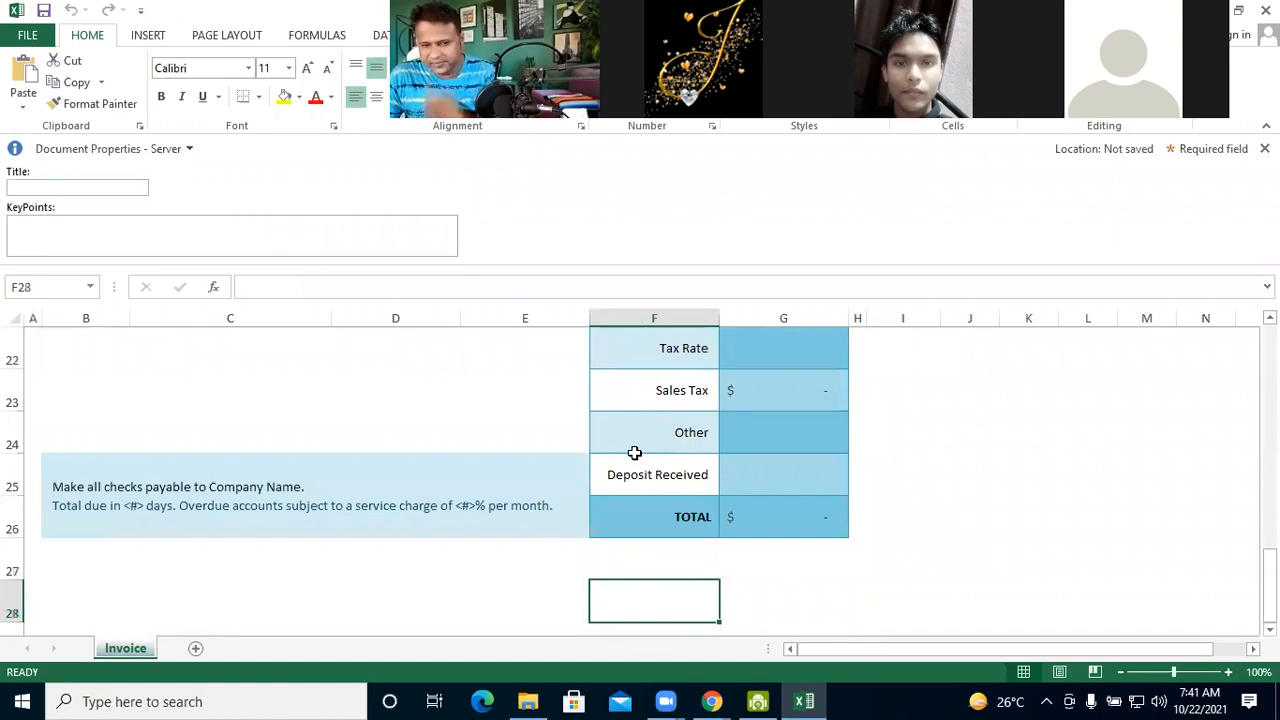
pyautogui.press('Up')
pyautogui.press('Up')
pyautogui.press('Up')
pyautogui.press('Up')
pyautogui.press('Up')
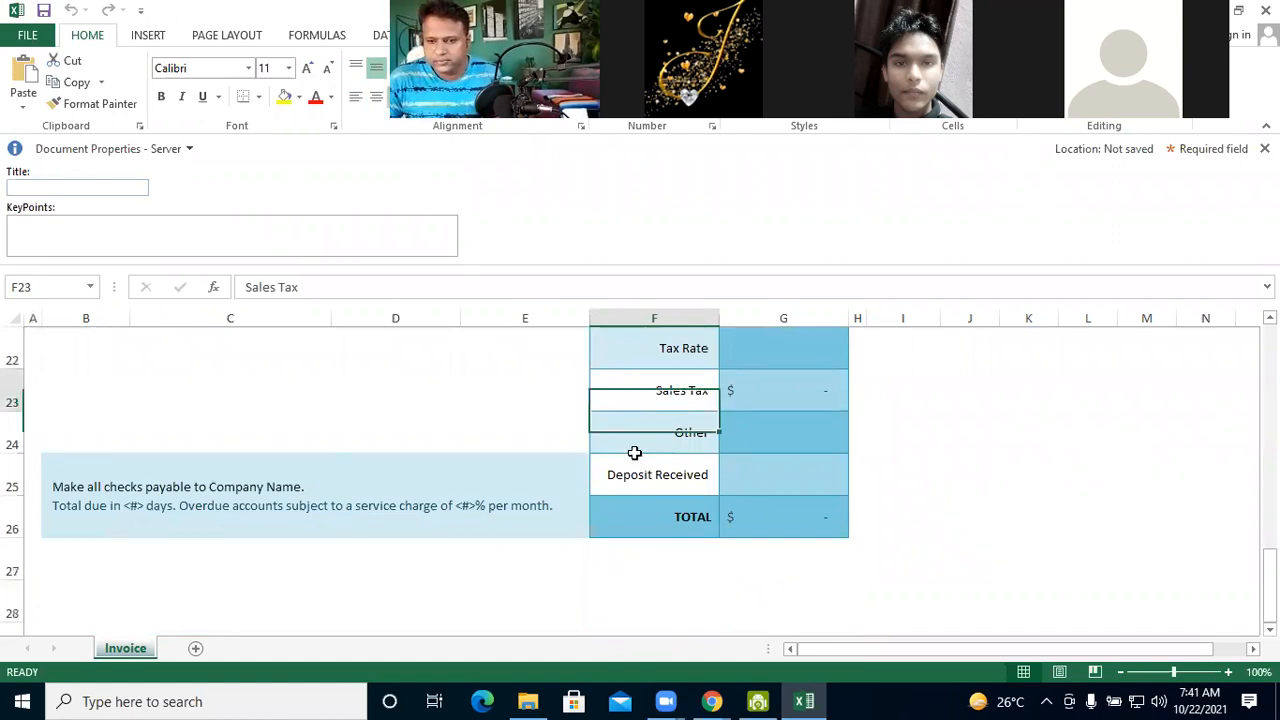
pyautogui.press('Up')
pyautogui.press('Up')
pyautogui.press('Up')
pyautogui.press('Up')
pyautogui.press('Up')
pyautogui.press('Up')
pyautogui.press('Up')
pyautogui.press('Up')
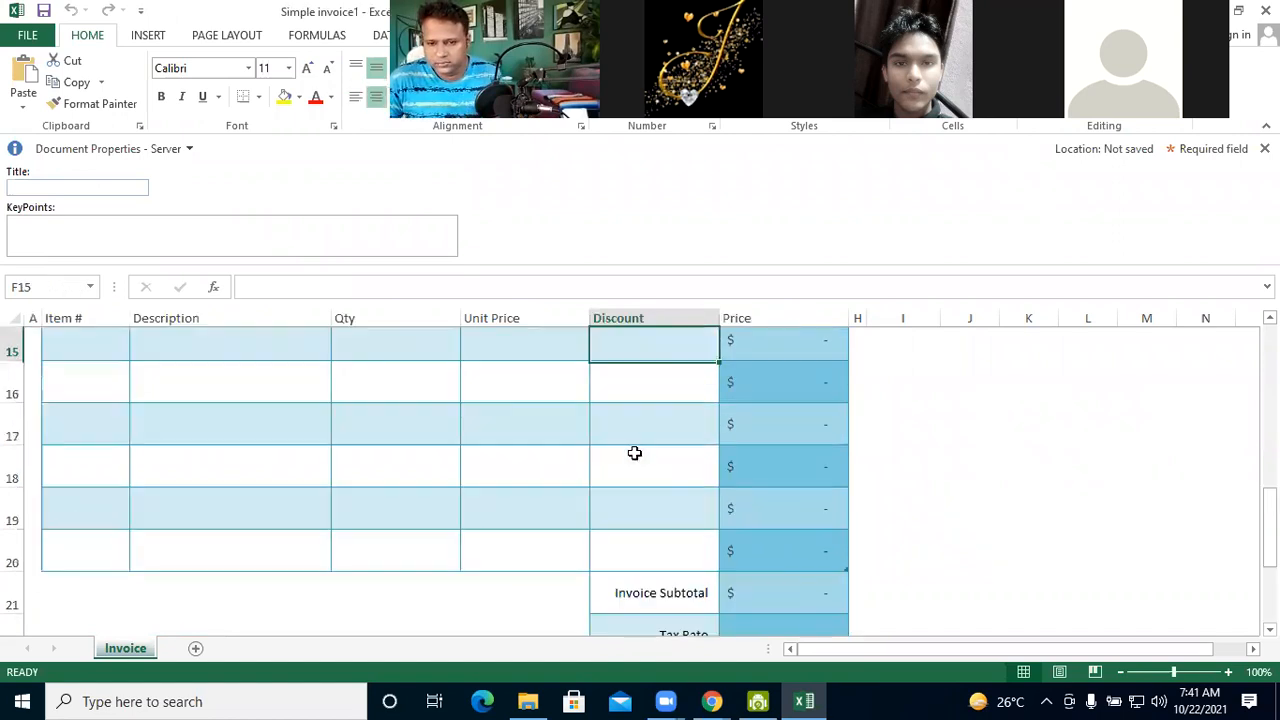
pyautogui.press('Up')
pyautogui.press('Up')
pyautogui.press('Up')
pyautogui.press('Up')
pyautogui.press('Up')
pyautogui.press('Up')
pyautogui.press('Up')
pyautogui.press('Up')
pyautogui.press('Up')
pyautogui.press('Up')
pyautogui.press('Up')
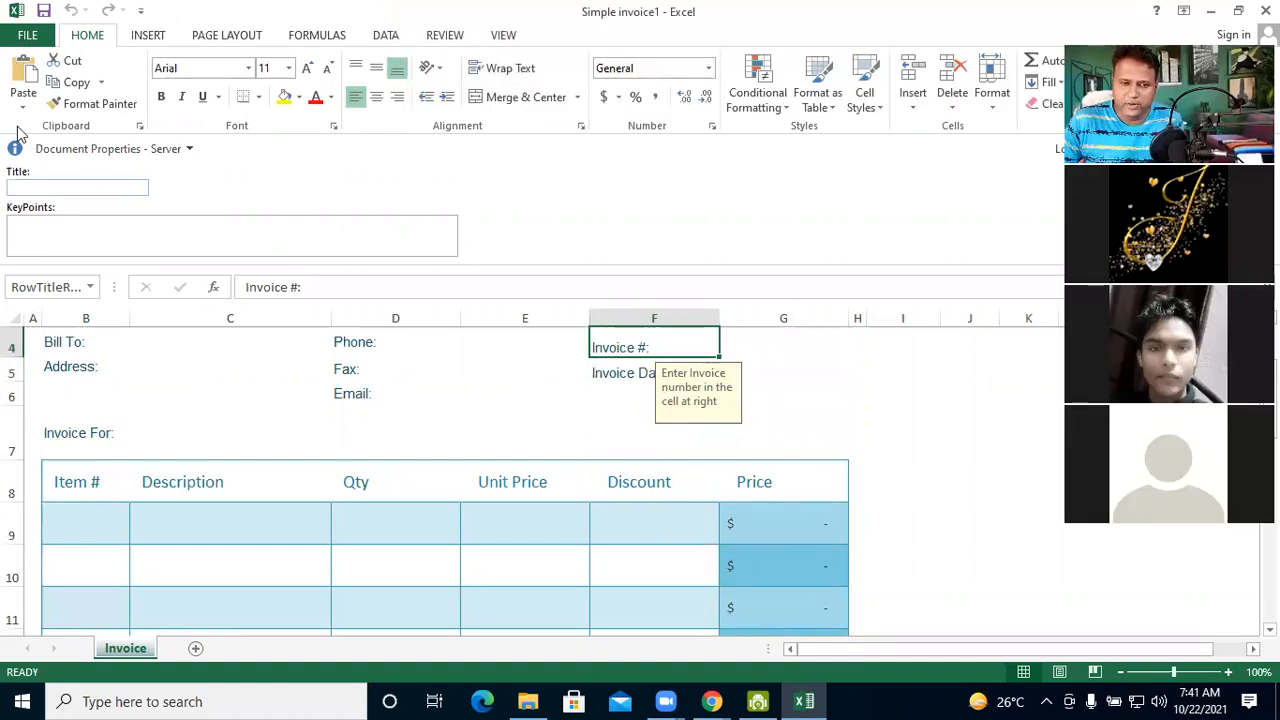
# Open the new-workbook template gallery and look through the templates suggested under Personal
pyautogui.hotkey('alt', 'f')
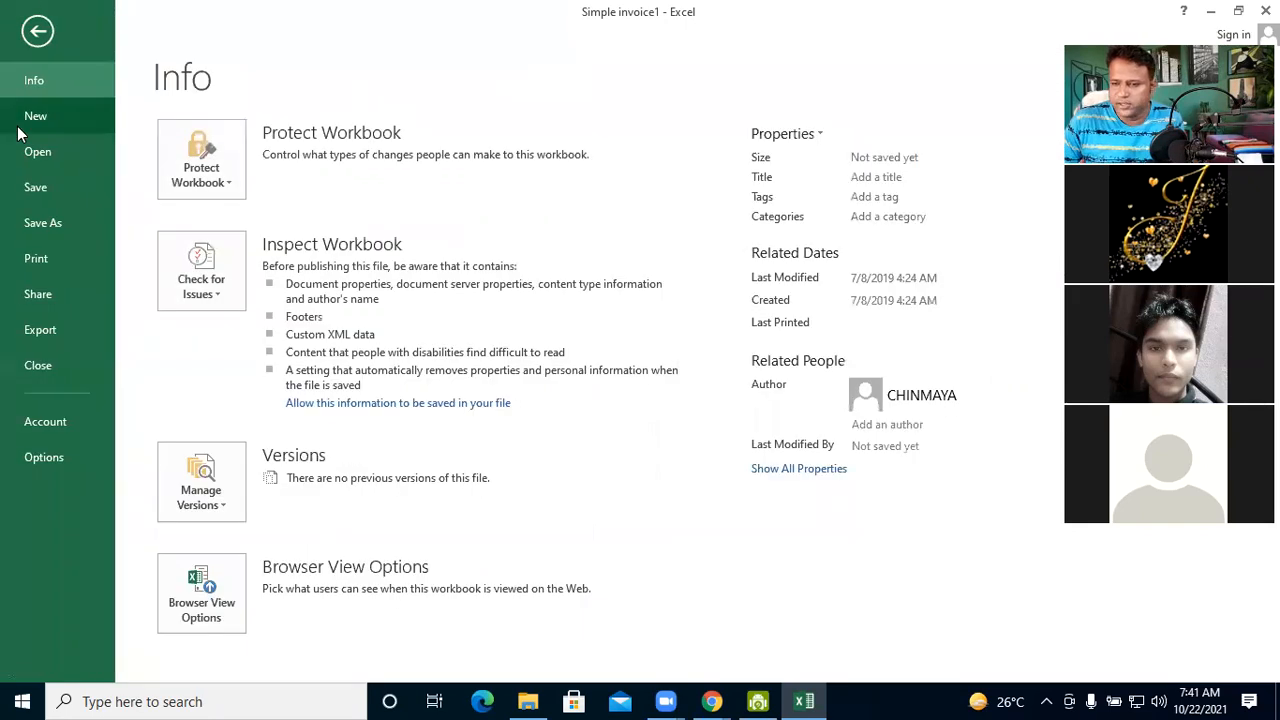
pyautogui.click(17, 126)
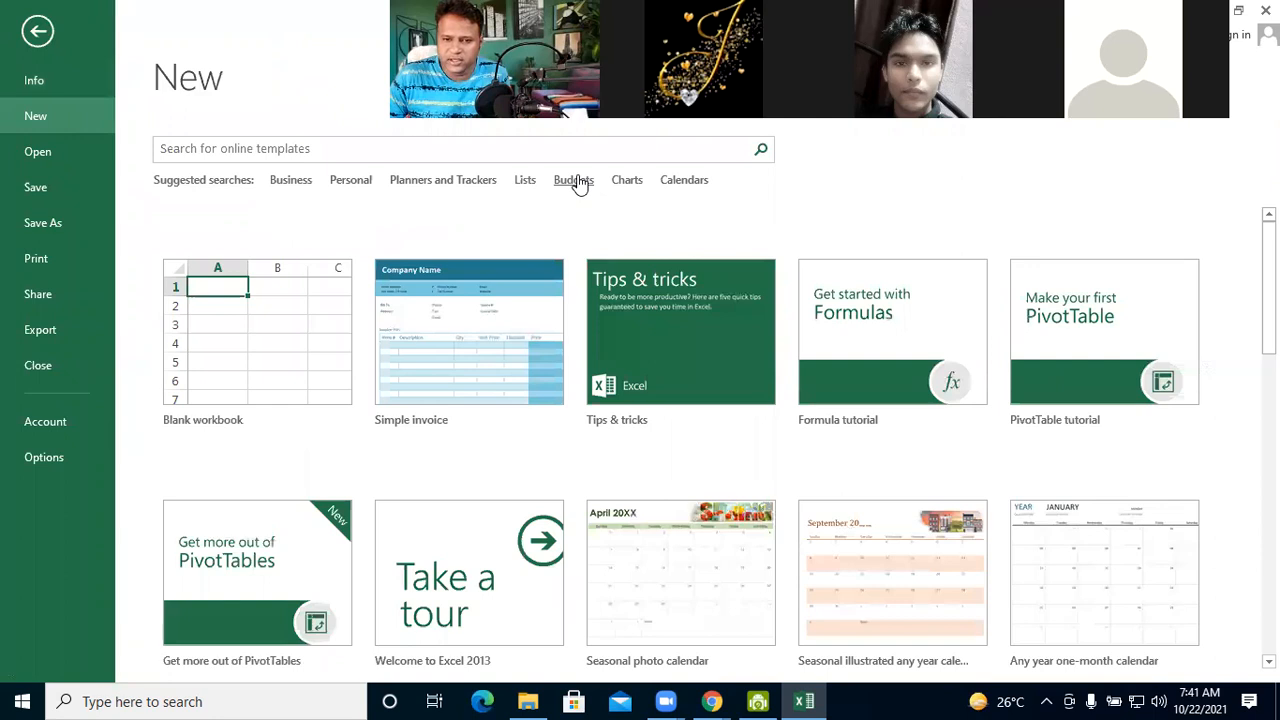
pyautogui.click(350, 182)
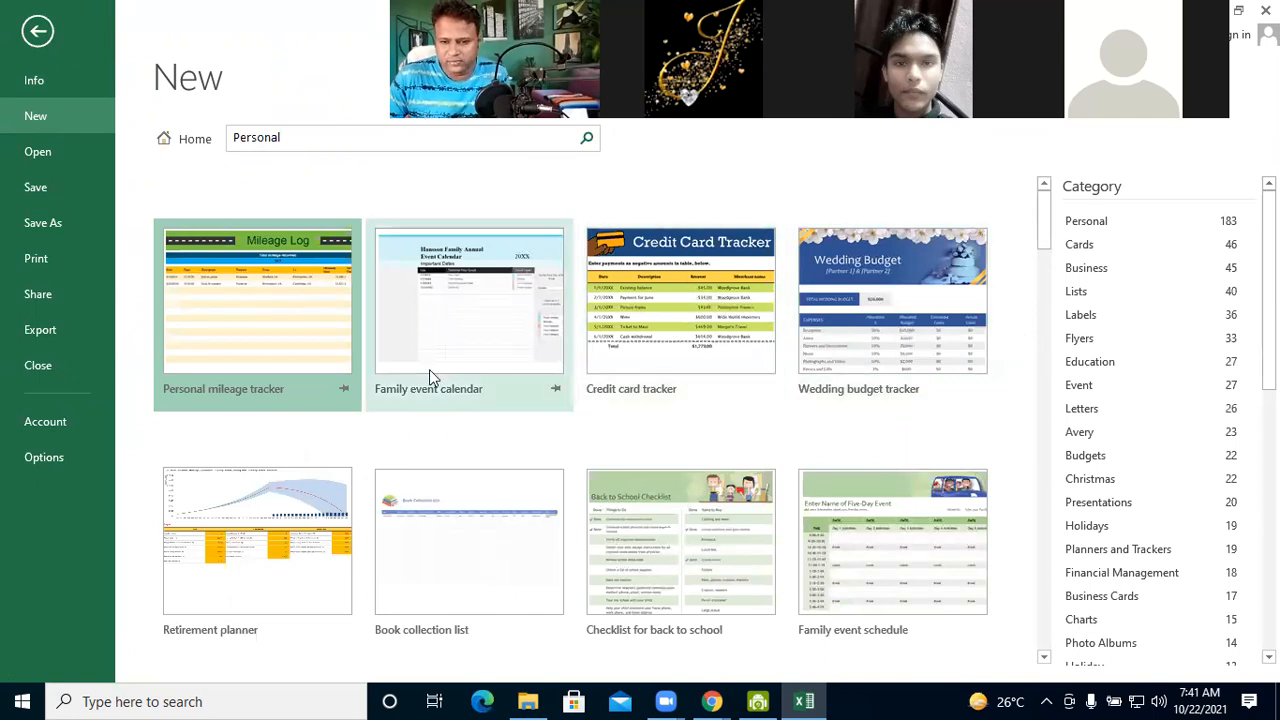
pyautogui.scroll(-1, 600, 420)
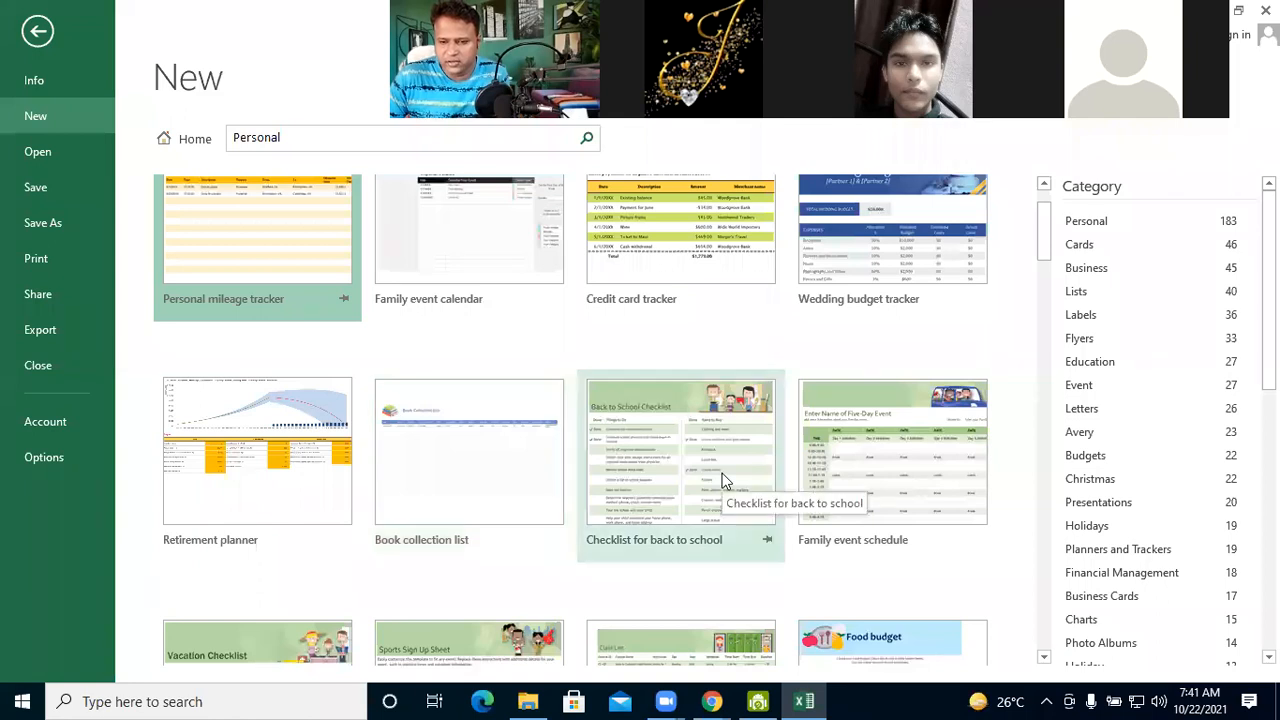
pyautogui.scroll(-1, 720, 475)
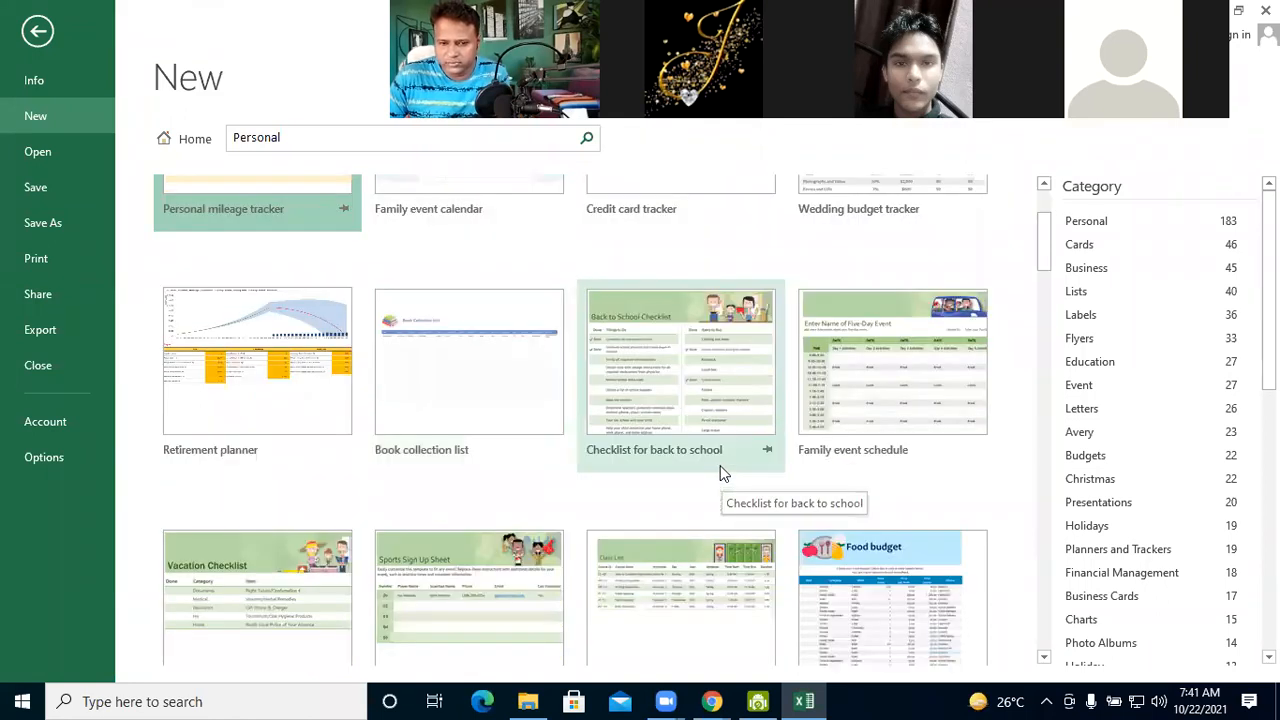
pyautogui.scroll(-1, 720, 467)
pyautogui.scroll(-1, 722, 472)
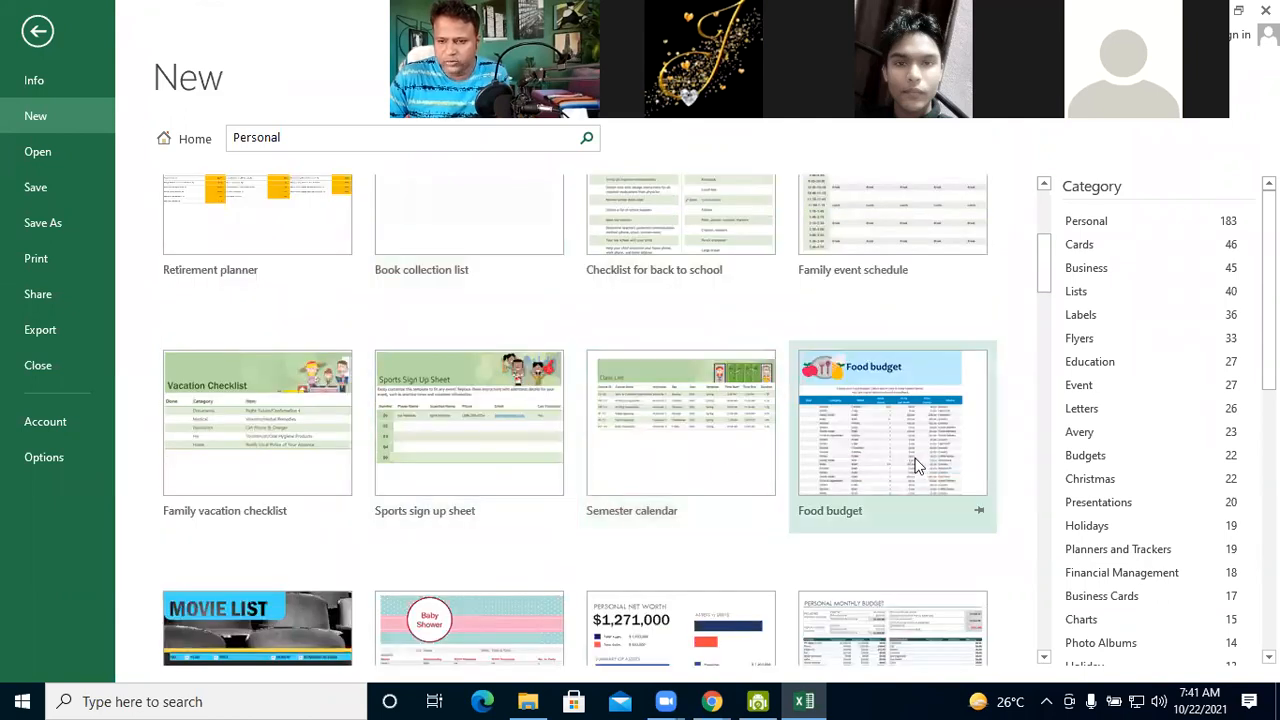
pyautogui.scroll(-2, 918, 465)
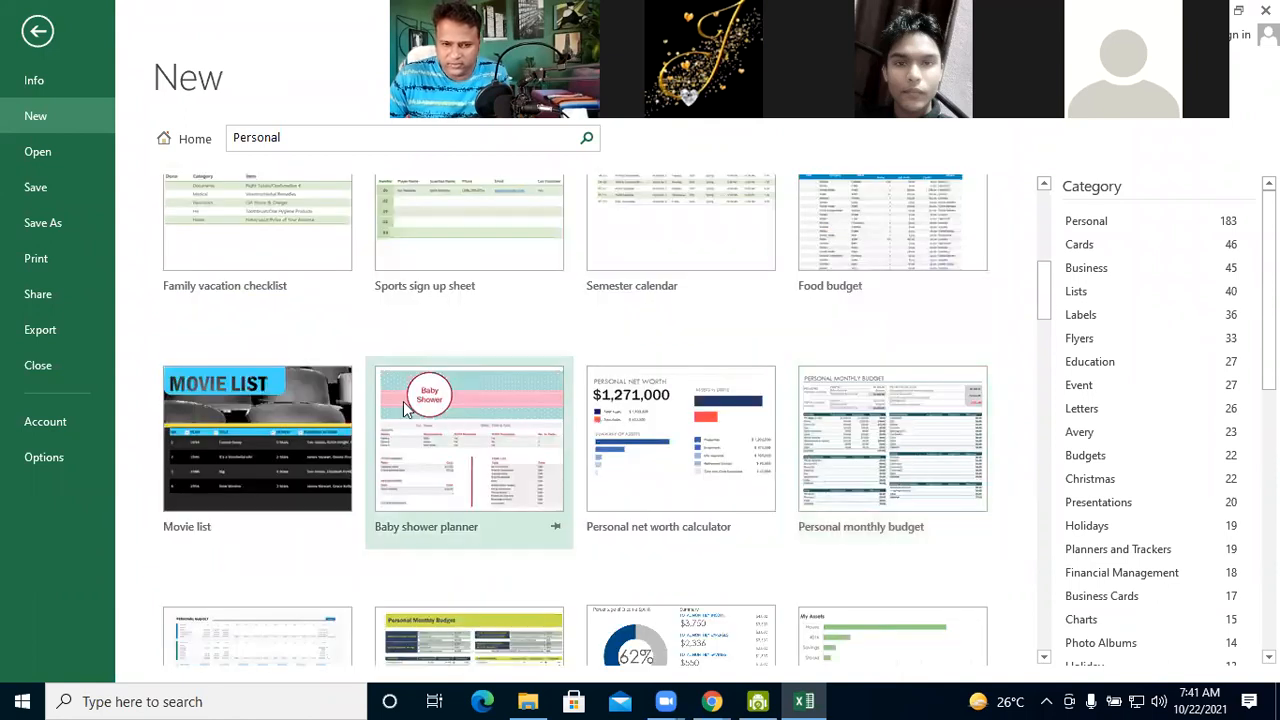
pyautogui.scroll(-1, 410, 420)
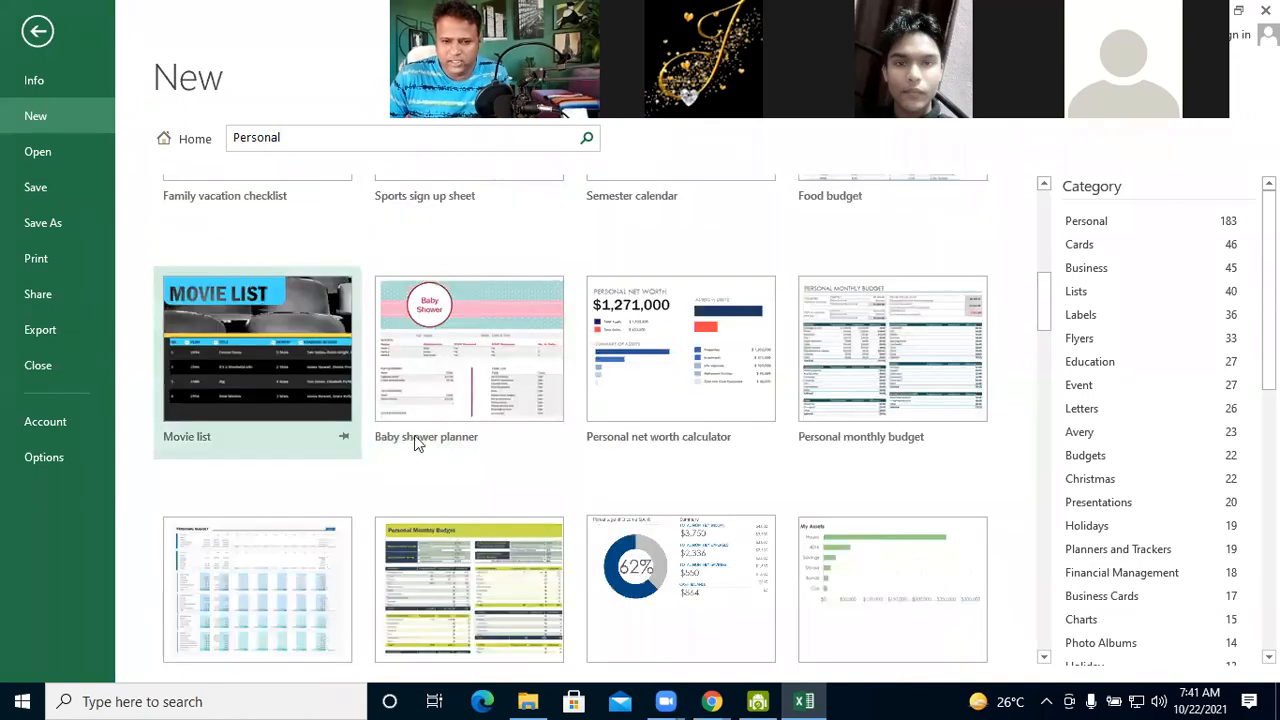
pyautogui.scroll(-1, 414, 443)
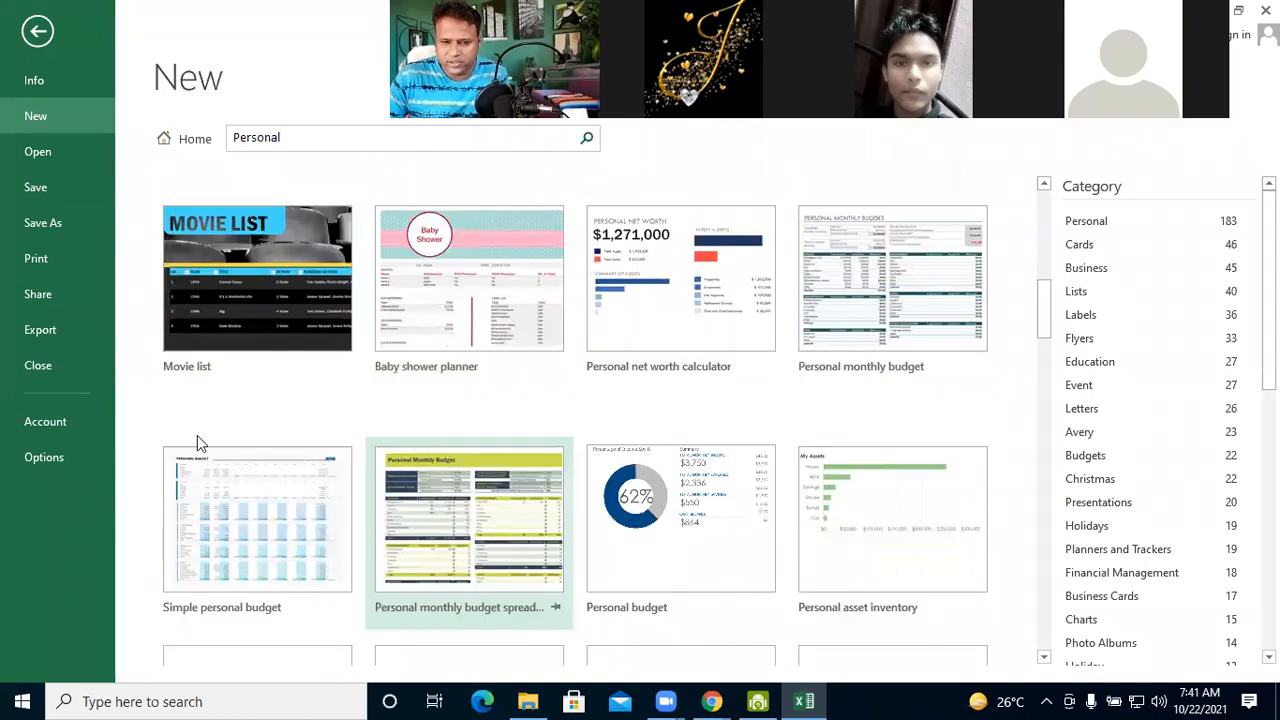
# Create a workbook from the Personal monthly budget spreadsheet template in the Personal category
pyautogui.scroll(-1, 198, 443)
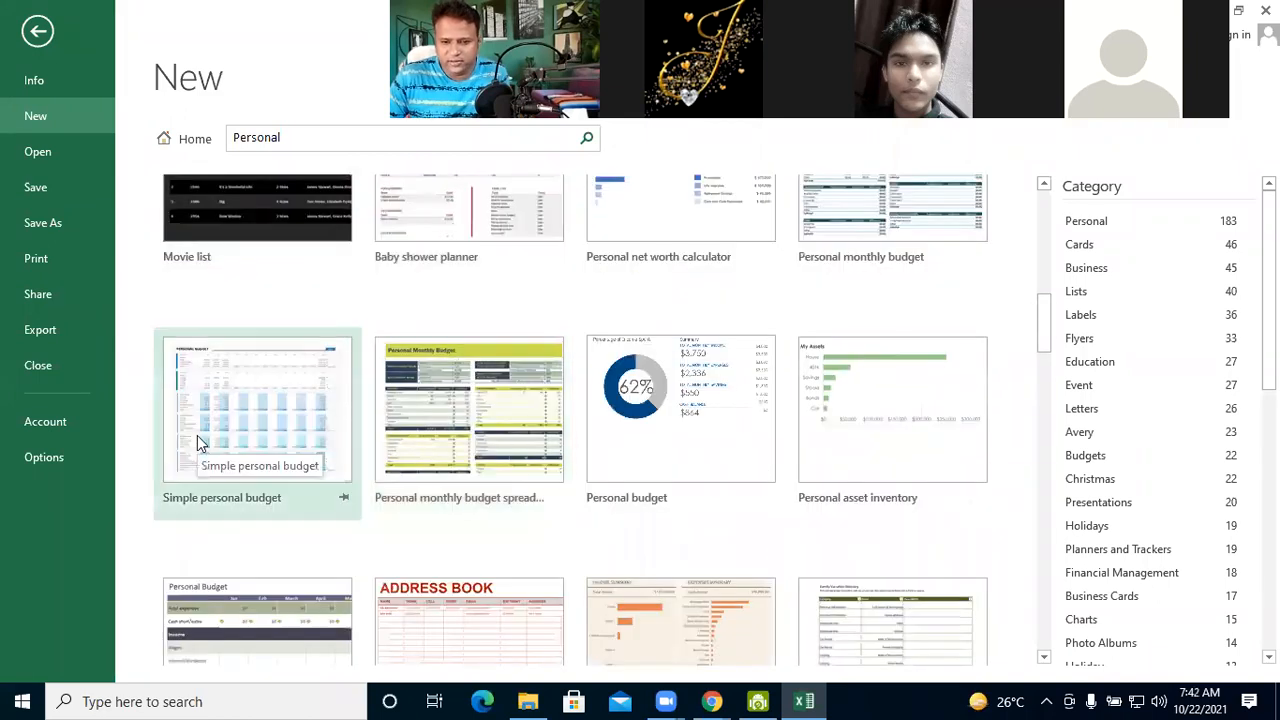
pyautogui.click(465, 422)
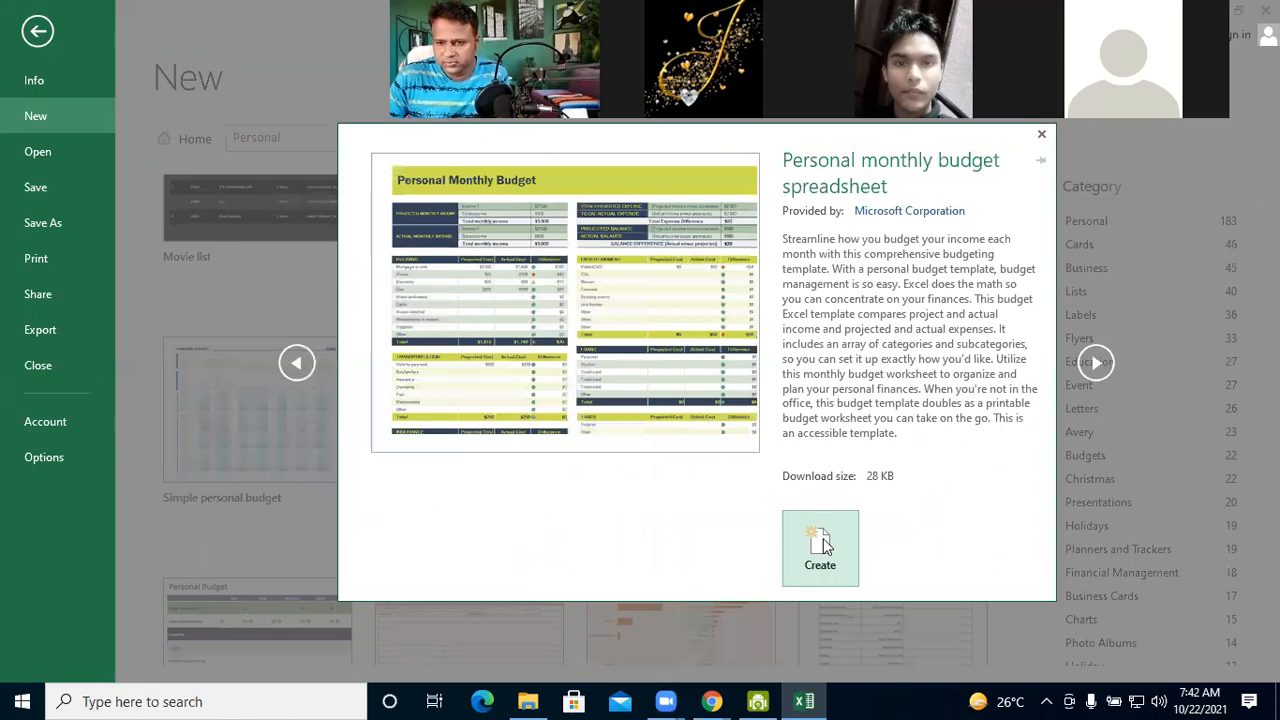
pyautogui.click(822, 543)
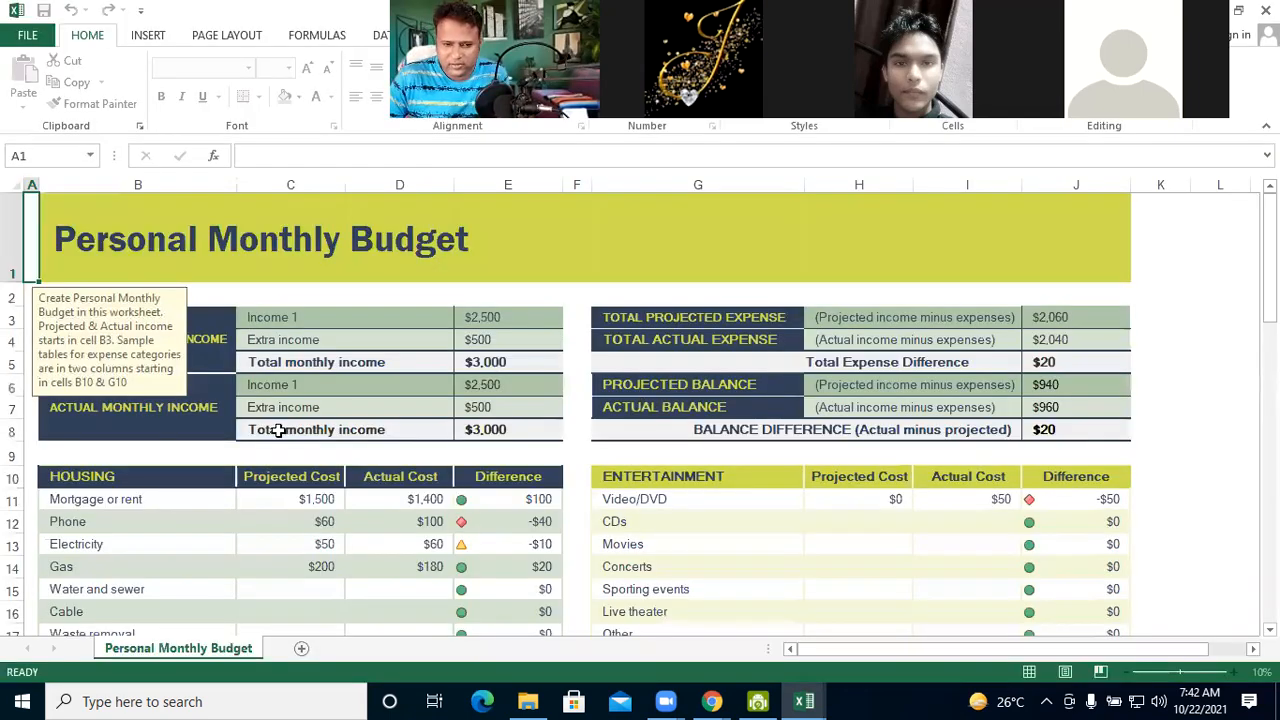
# Look through the Personal Monthly Budget sheet from the income summary down past the PERSONAL CARE table and back up to the title
pyautogui.scroll(-2, 277, 431)
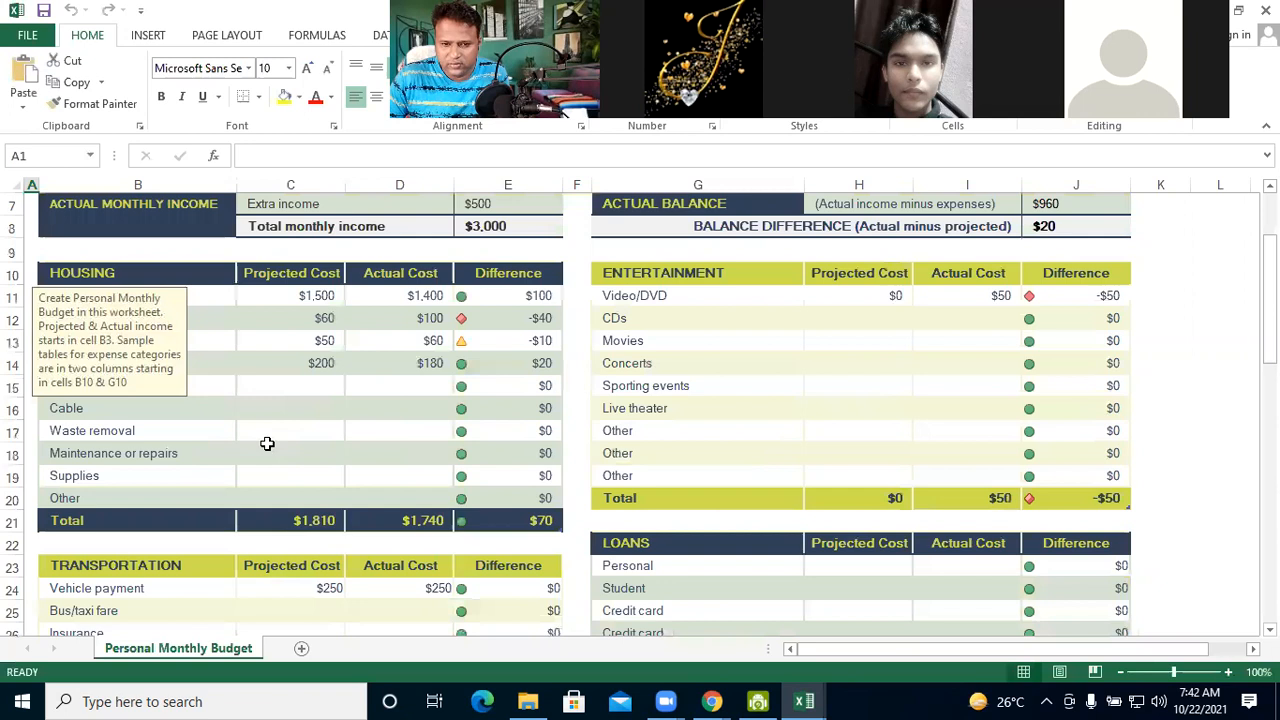
pyautogui.scroll(2, 290, 480)
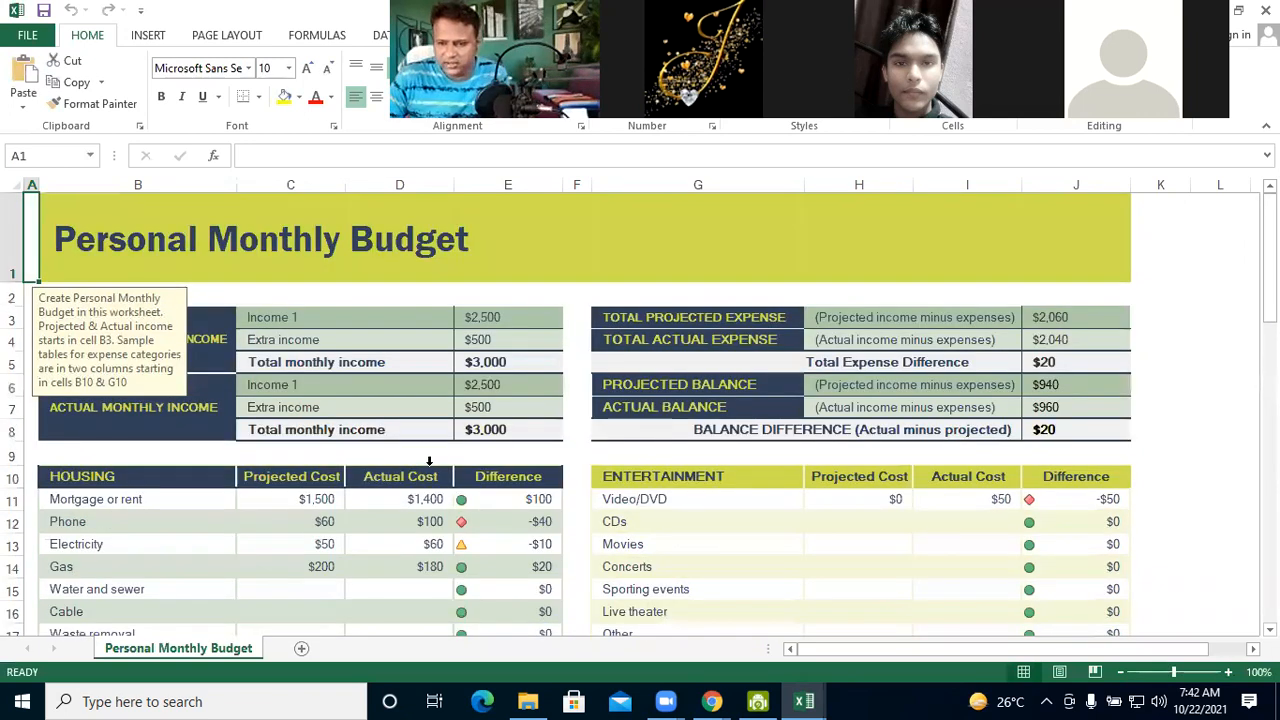
pyautogui.scroll(-2, 429, 461)
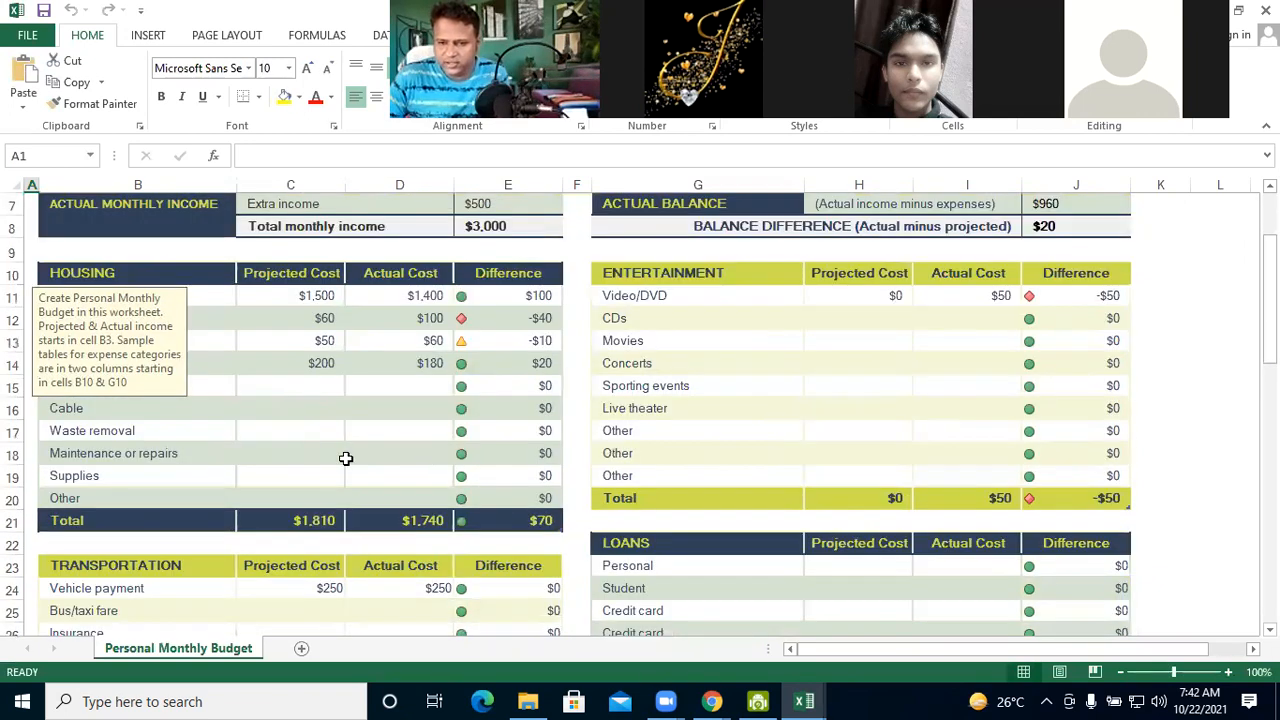
pyautogui.scroll(-3, 591, 509)
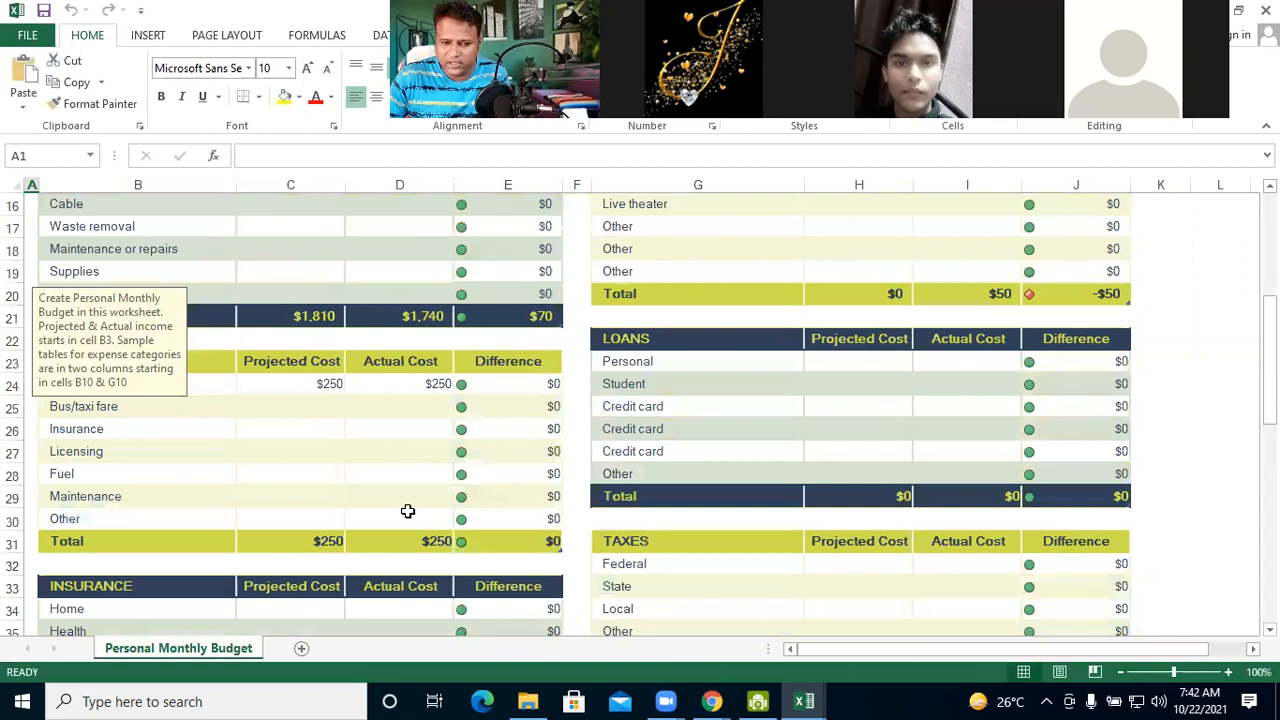
pyautogui.scroll(-5, 406, 509)
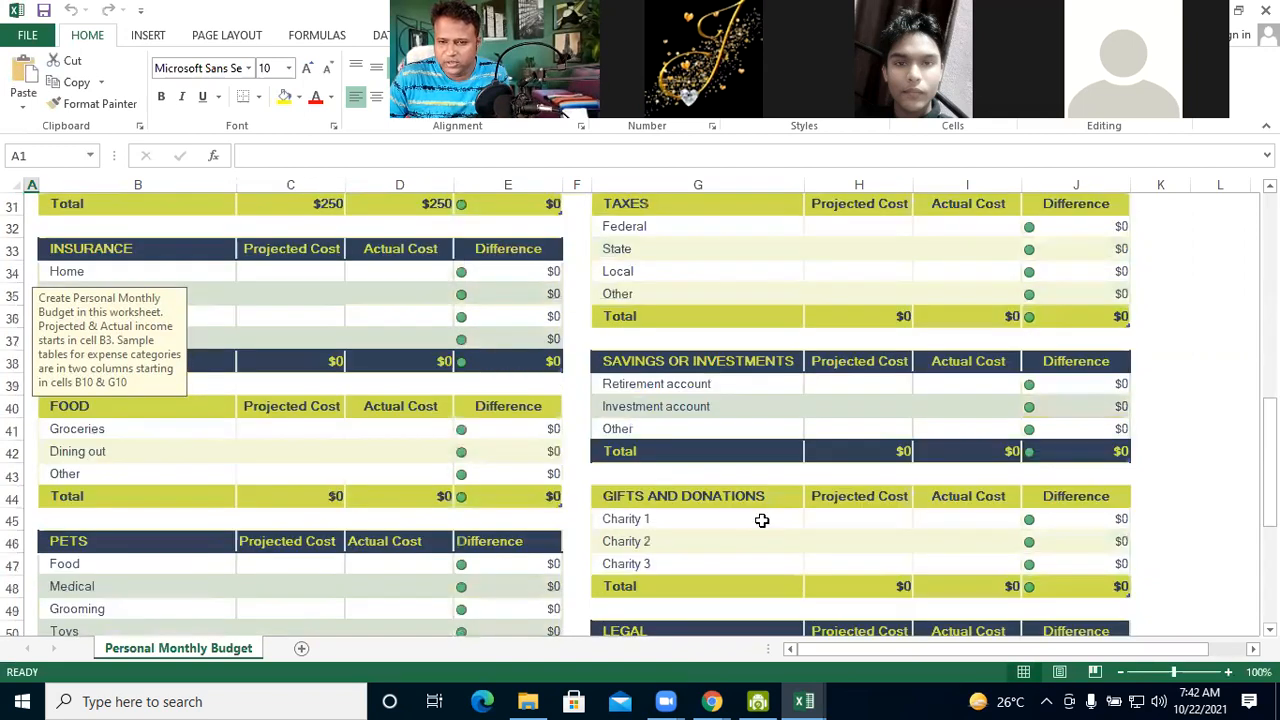
pyautogui.scroll(-3, 369, 520)
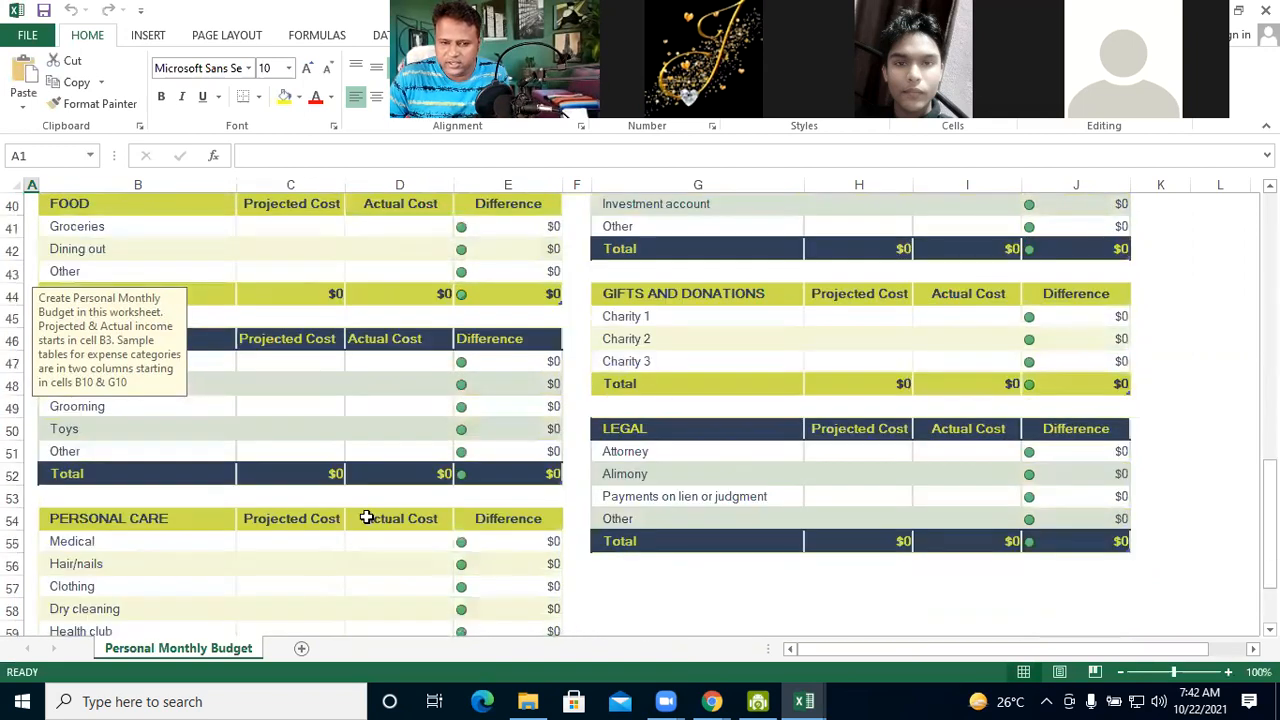
pyautogui.scroll(-6, 367, 517)
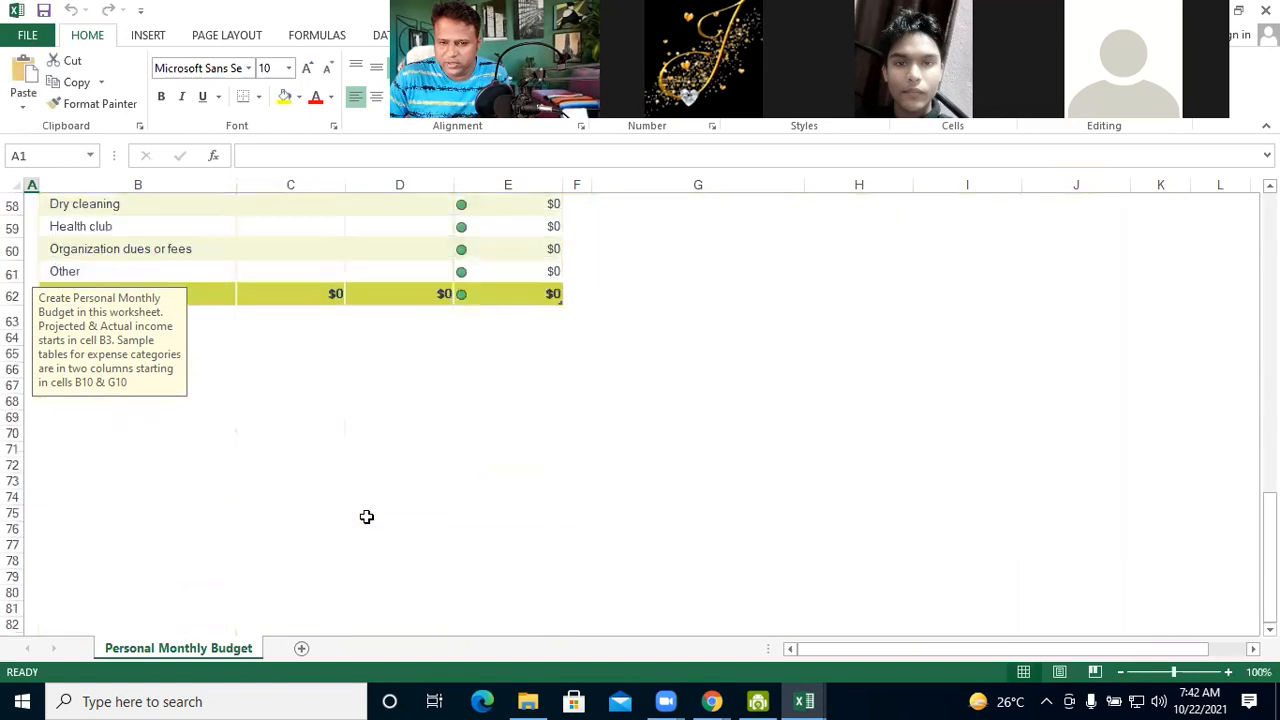
pyautogui.scroll(10, 367, 517)
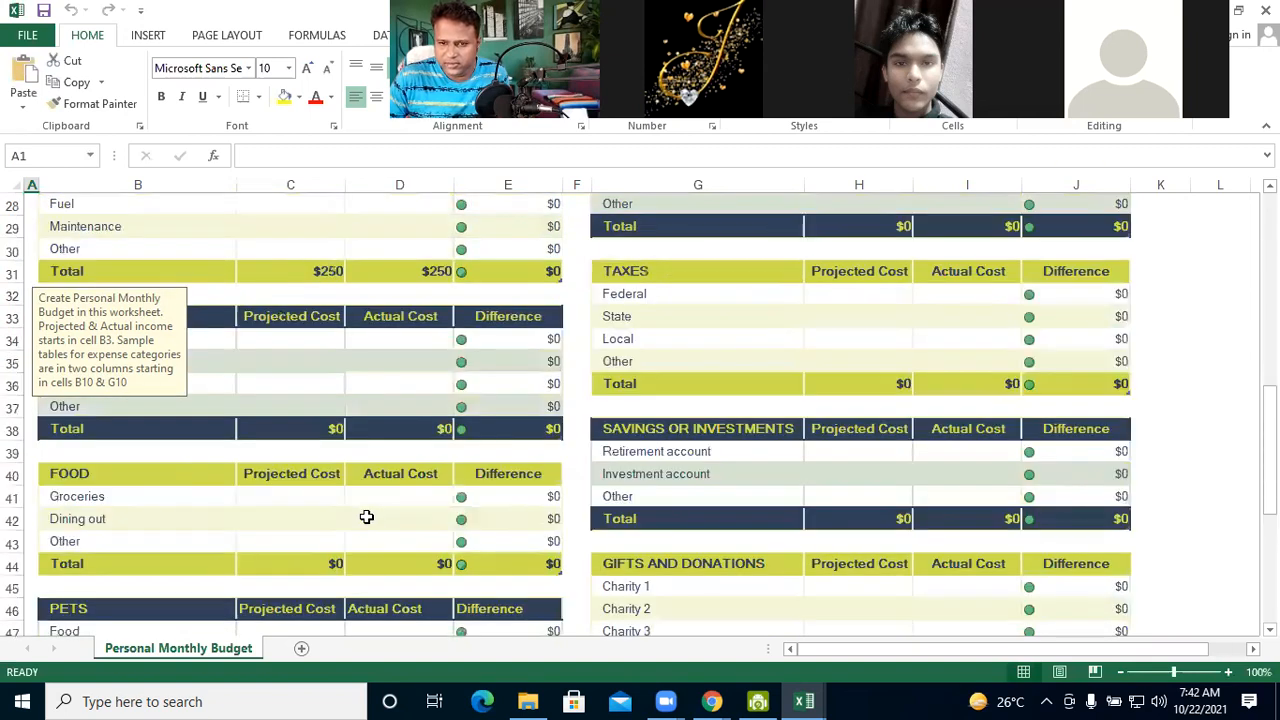
pyautogui.scroll(5, 367, 517)
pyautogui.scroll(1, 367, 517)
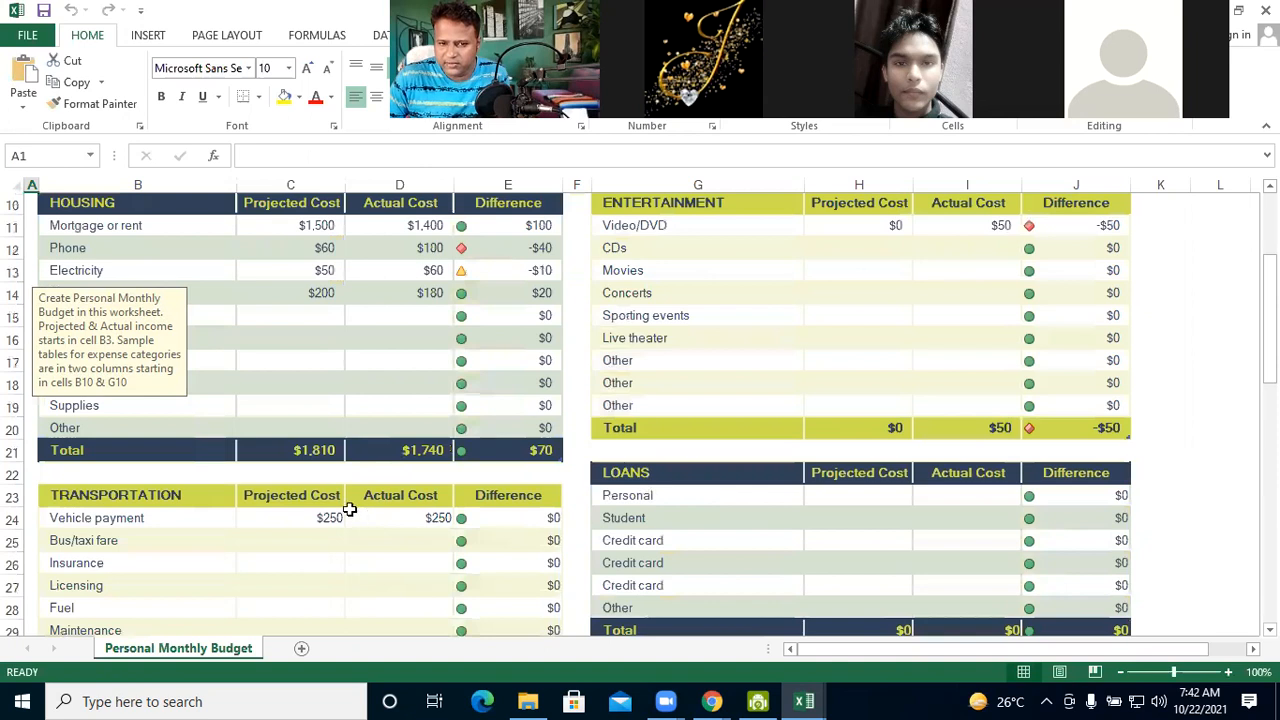
pyautogui.scroll(3, 349, 510)
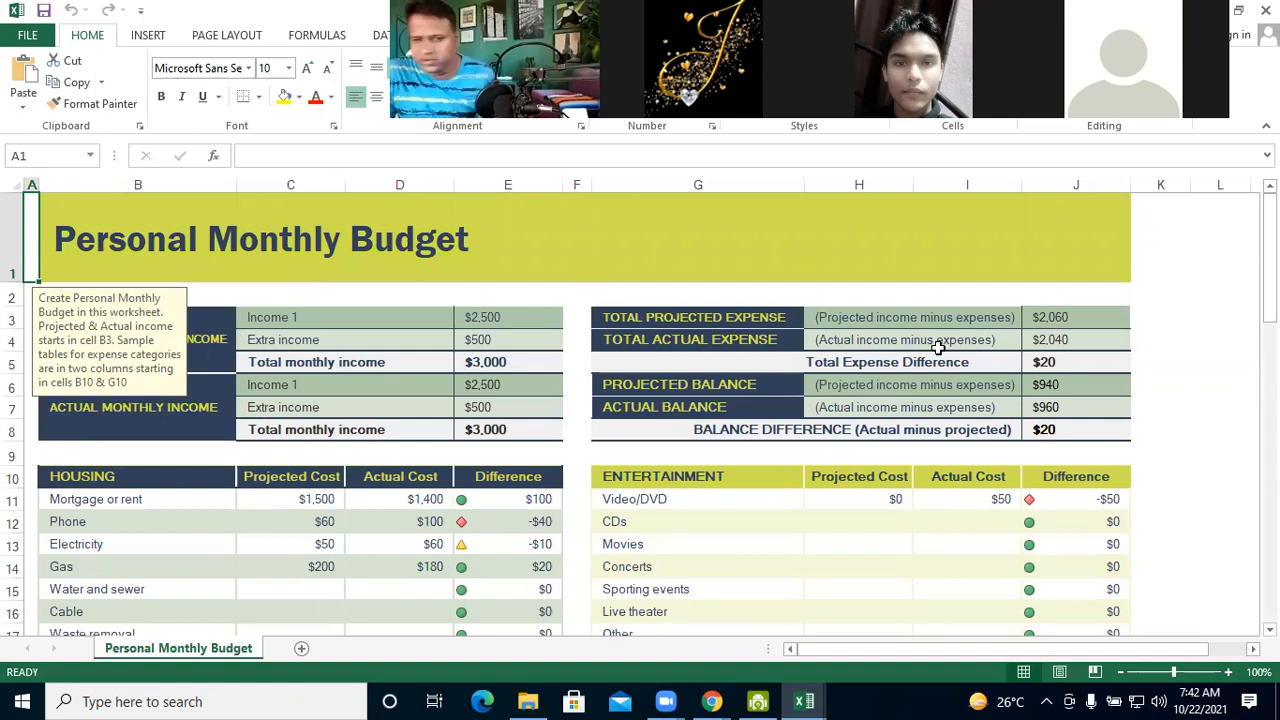
# Review the budget sheet's lower expense tables again, and move the meeting video thumbnails off the ribbon to the side of the sheet
pyautogui.scroll(-2, 938, 347)
pyautogui.scroll(-6, 938, 347)
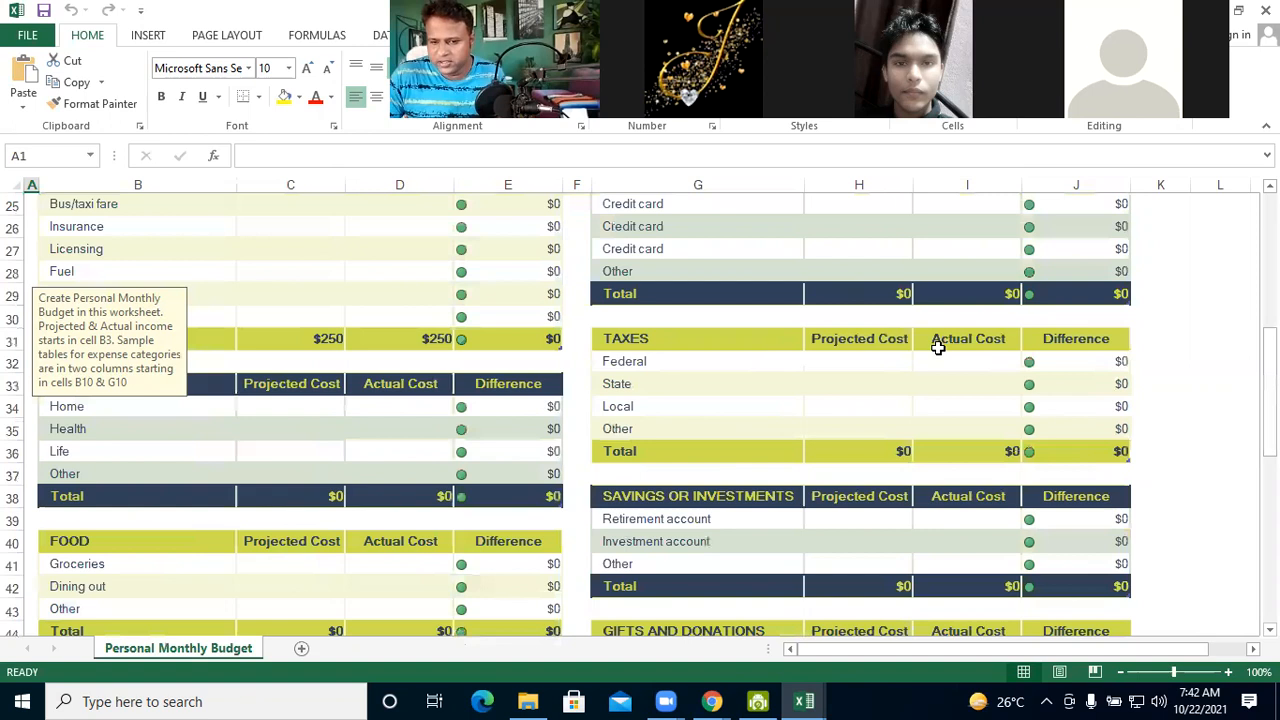
pyautogui.scroll(-5, 938, 347)
pyautogui.scroll(-9, 938, 347)
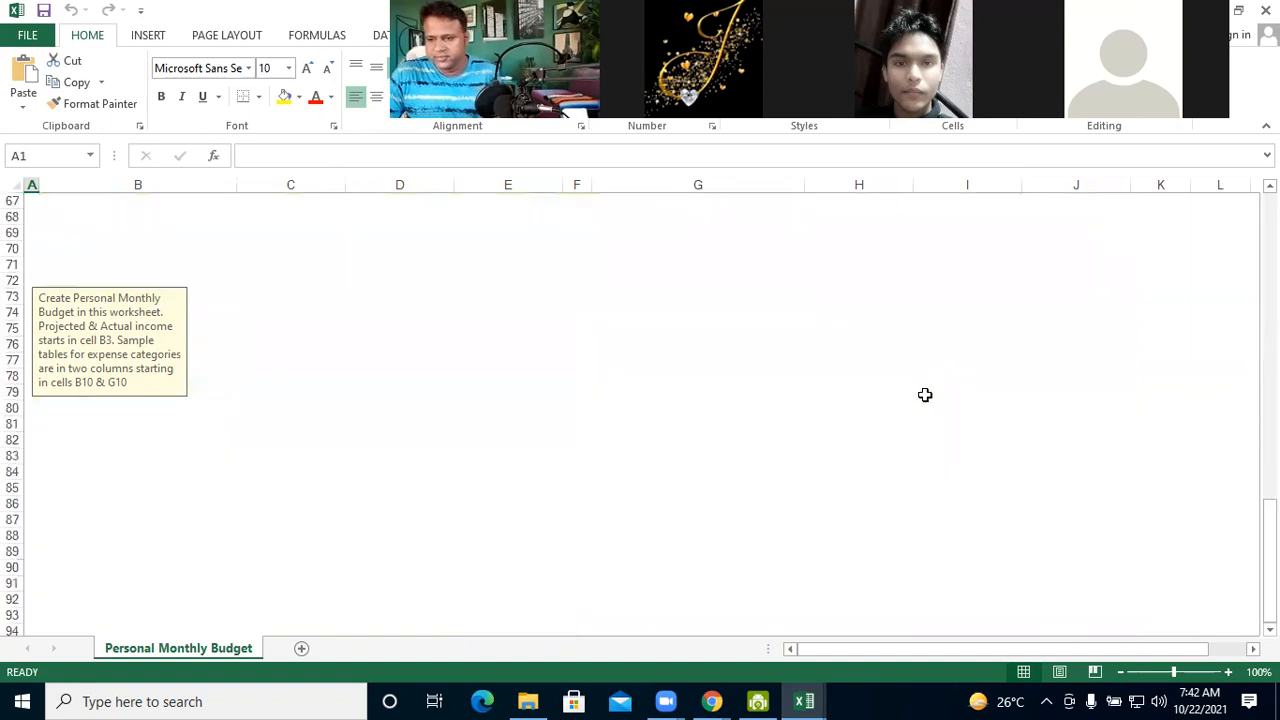
pyautogui.scroll(6, 926, 394)
pyautogui.scroll(4, 822, 406)
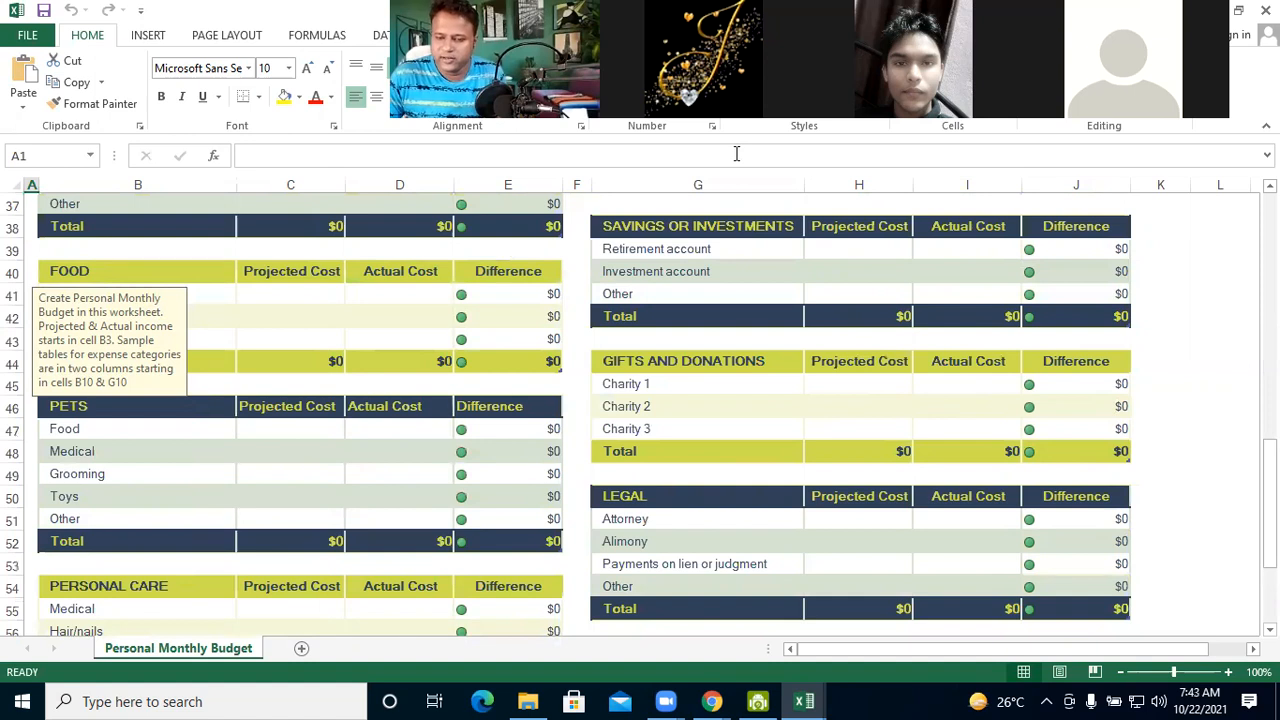
pyautogui.moveTo(736, 104); pyautogui.dragTo(1044, 209)
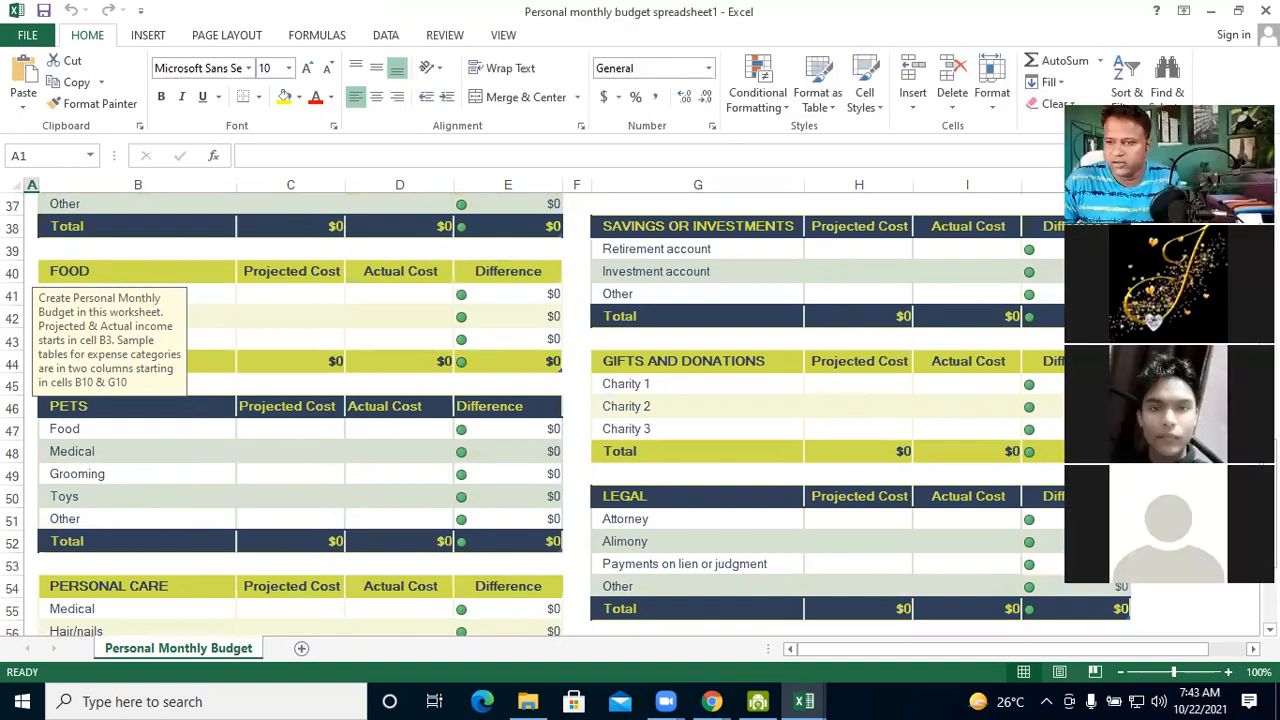